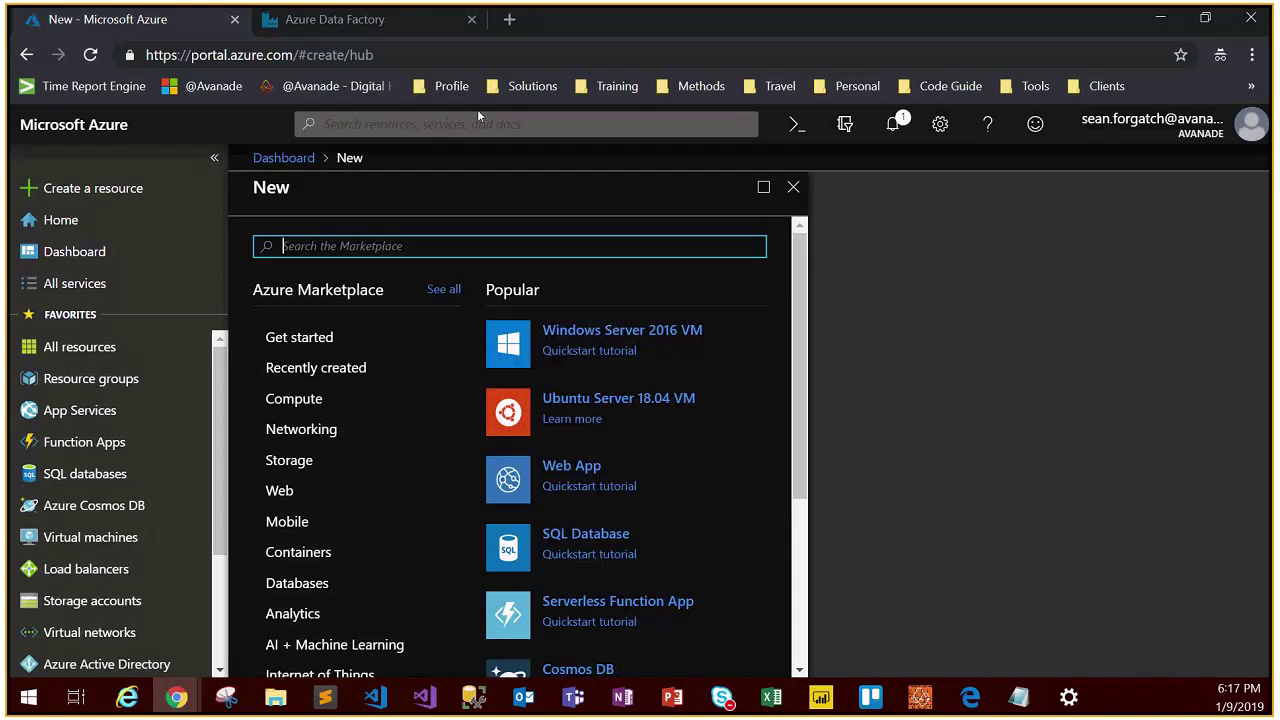
# Search the Marketplace for 'azure data factory' and start creating a new Data Factory.
pyautogui.click(586, 278)
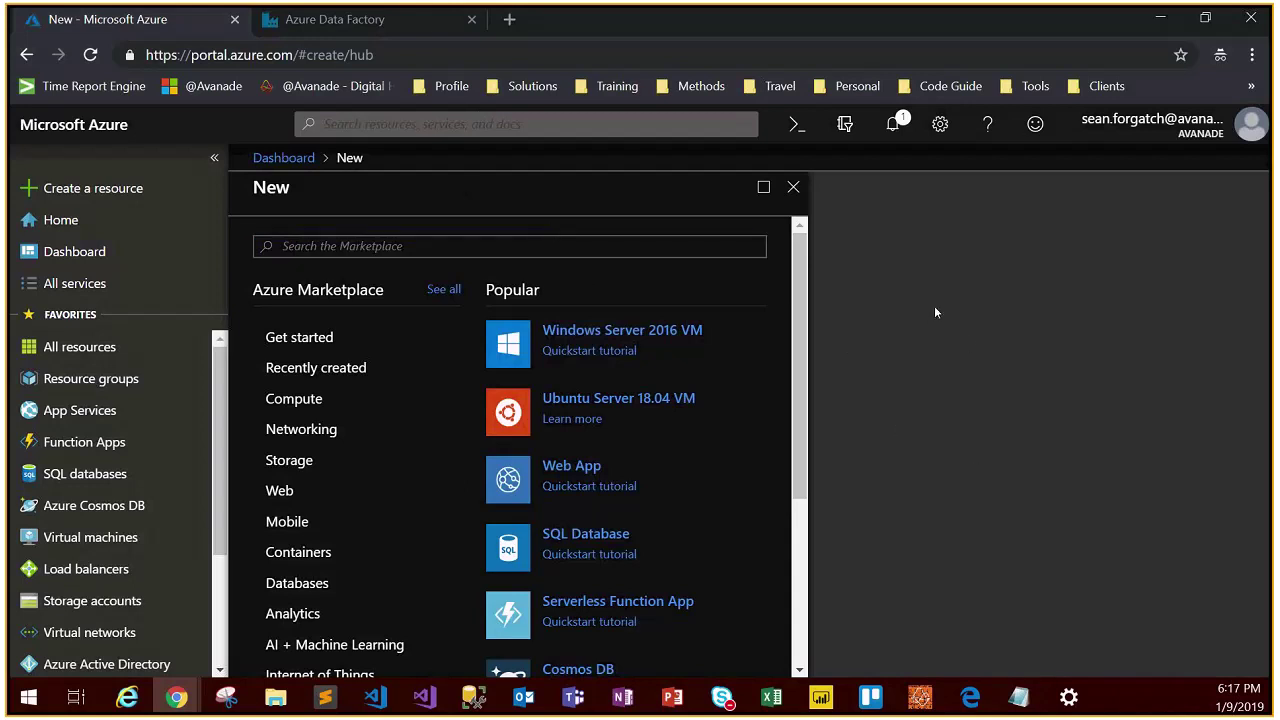
pyautogui.click(786, 189)
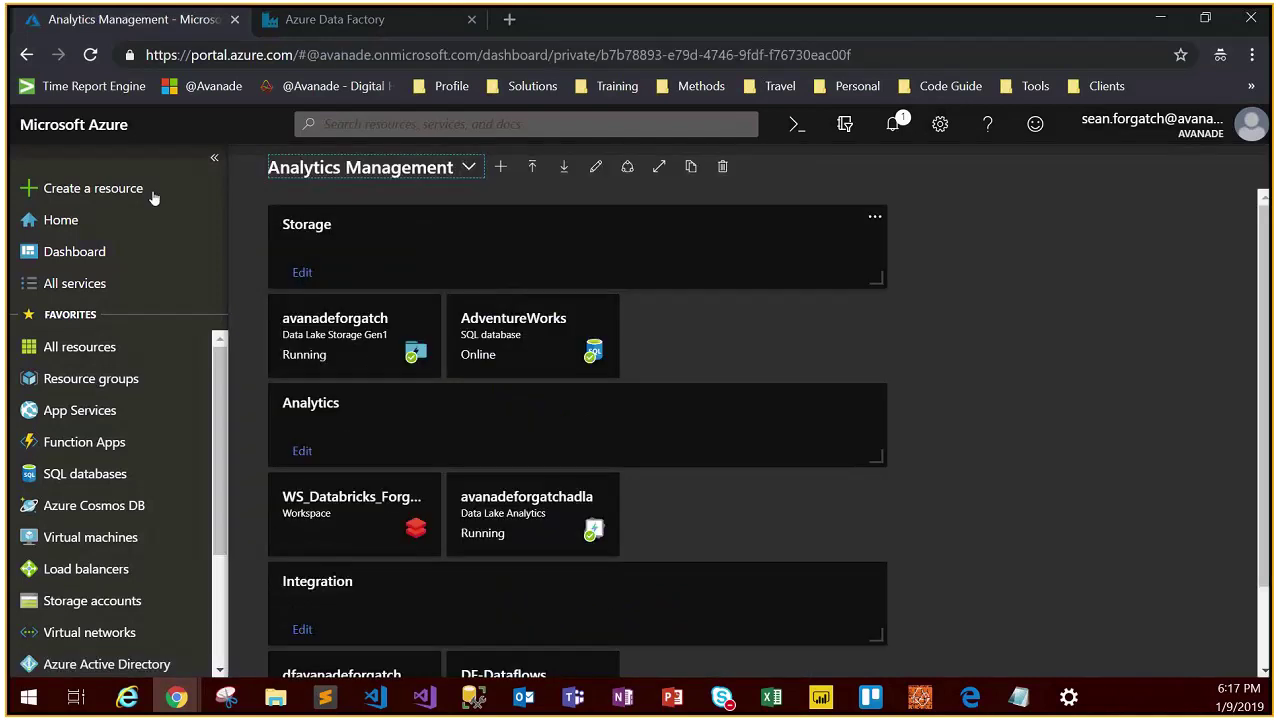
pyautogui.click(108, 190)
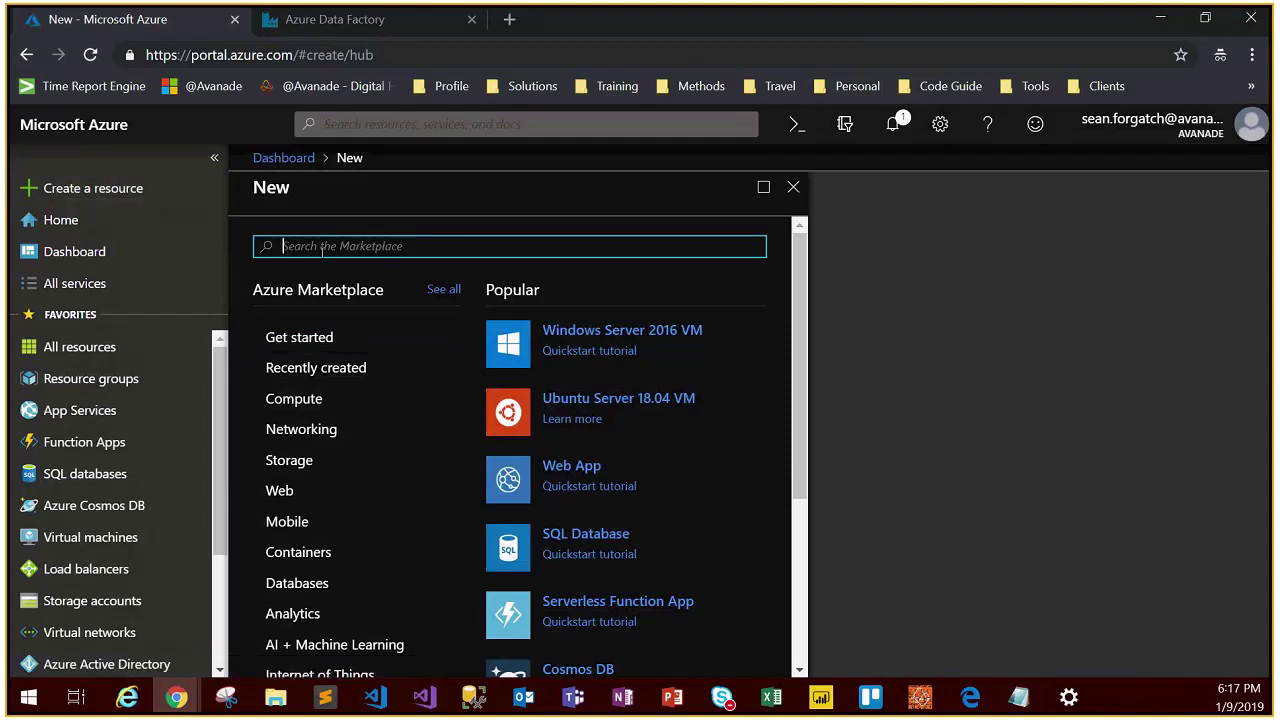
pyautogui.write('azure data factor')
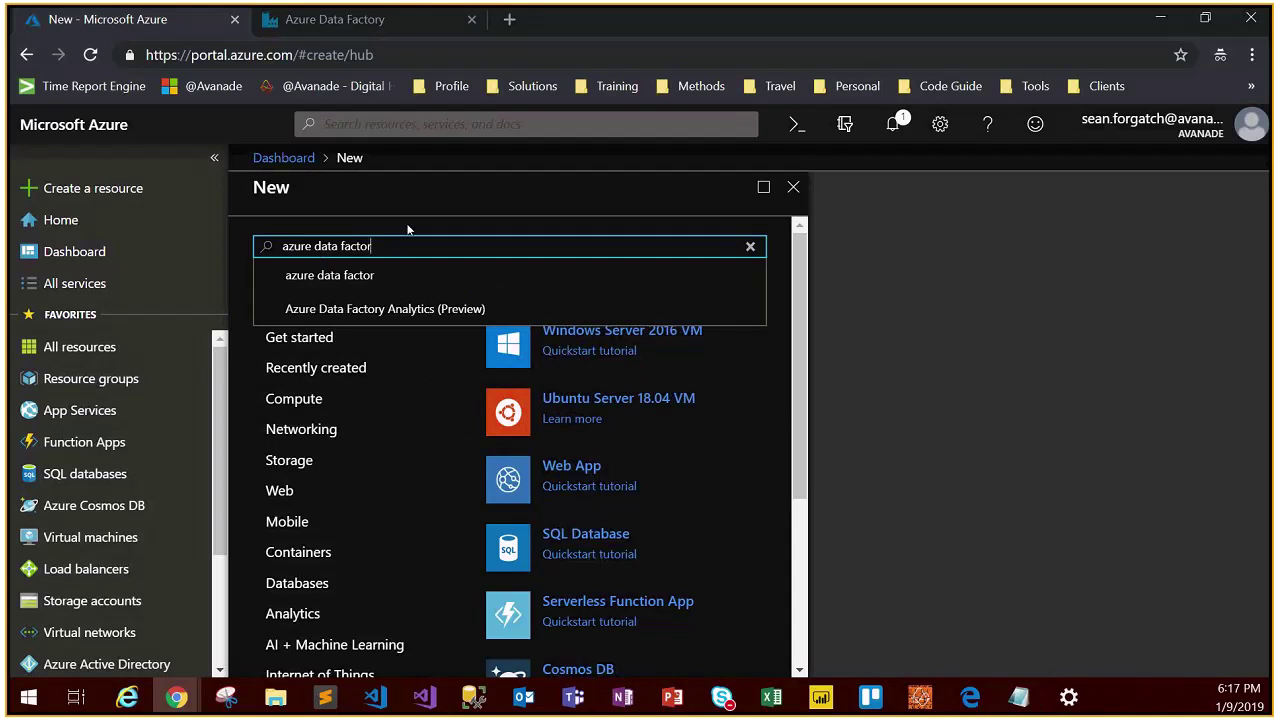
pyautogui.write('y')
pyautogui.click(350, 284)
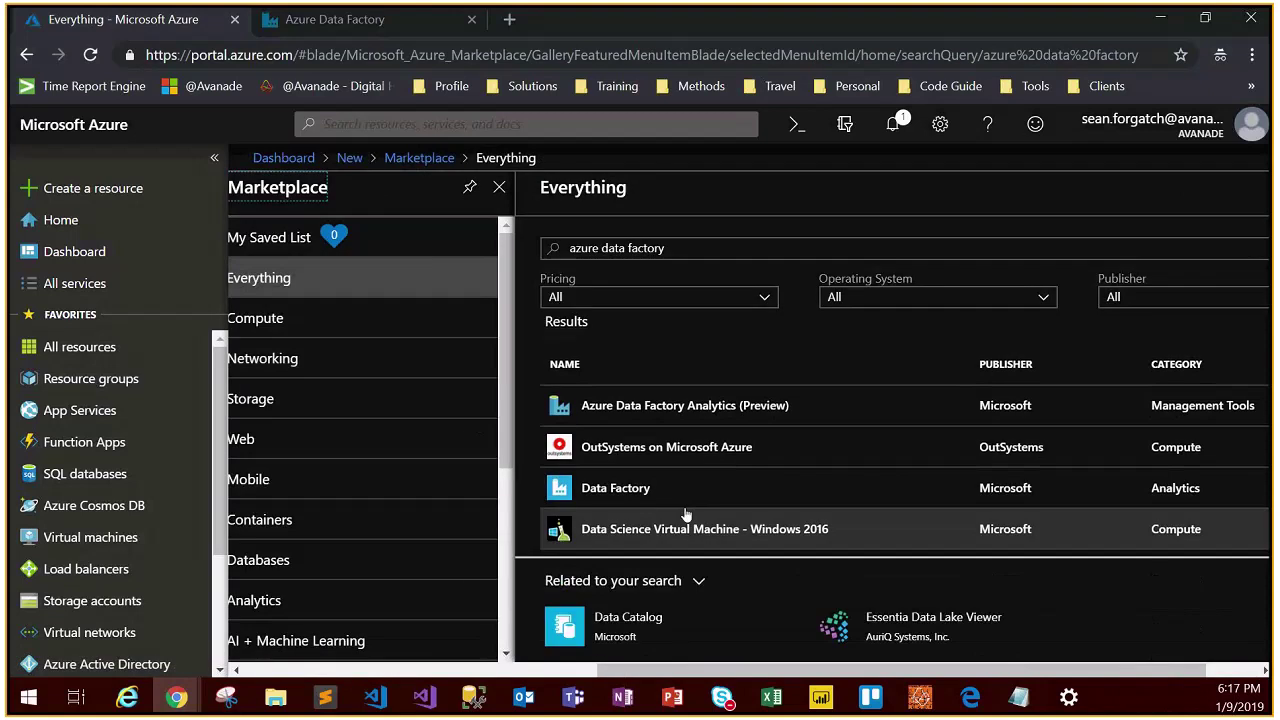
pyautogui.scroll(-2, 721, 417)
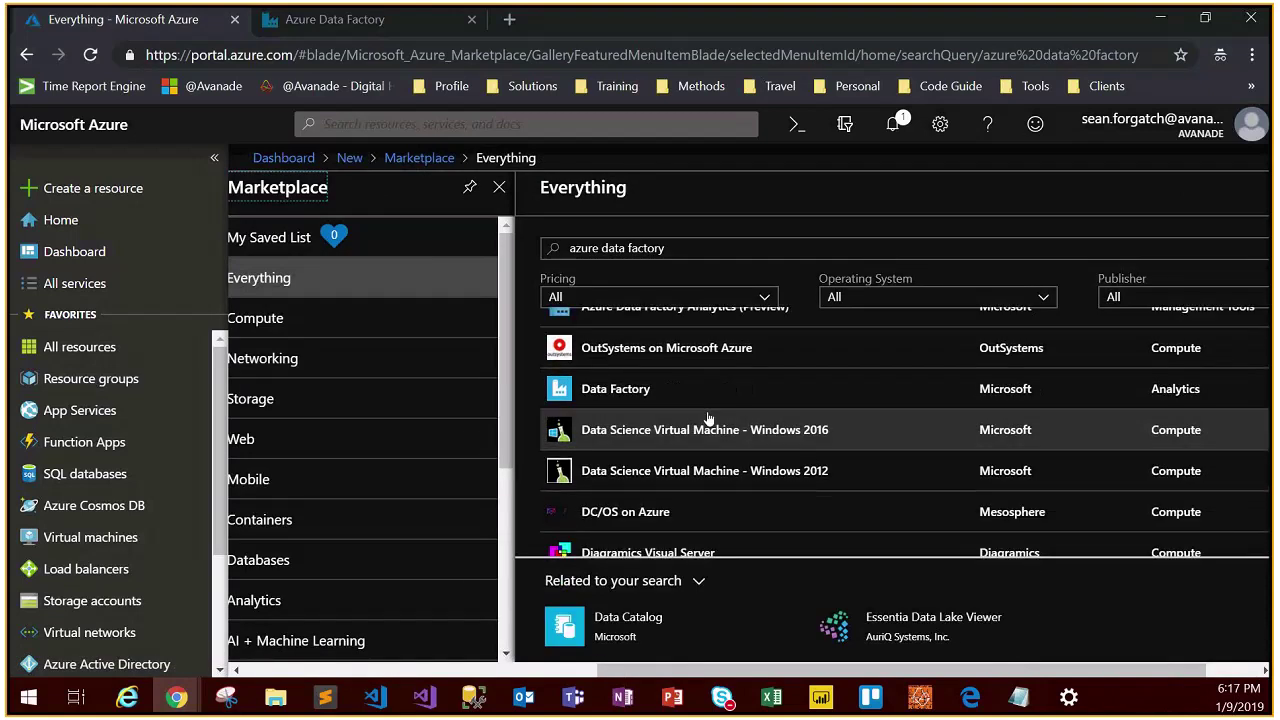
pyautogui.click(696, 399)
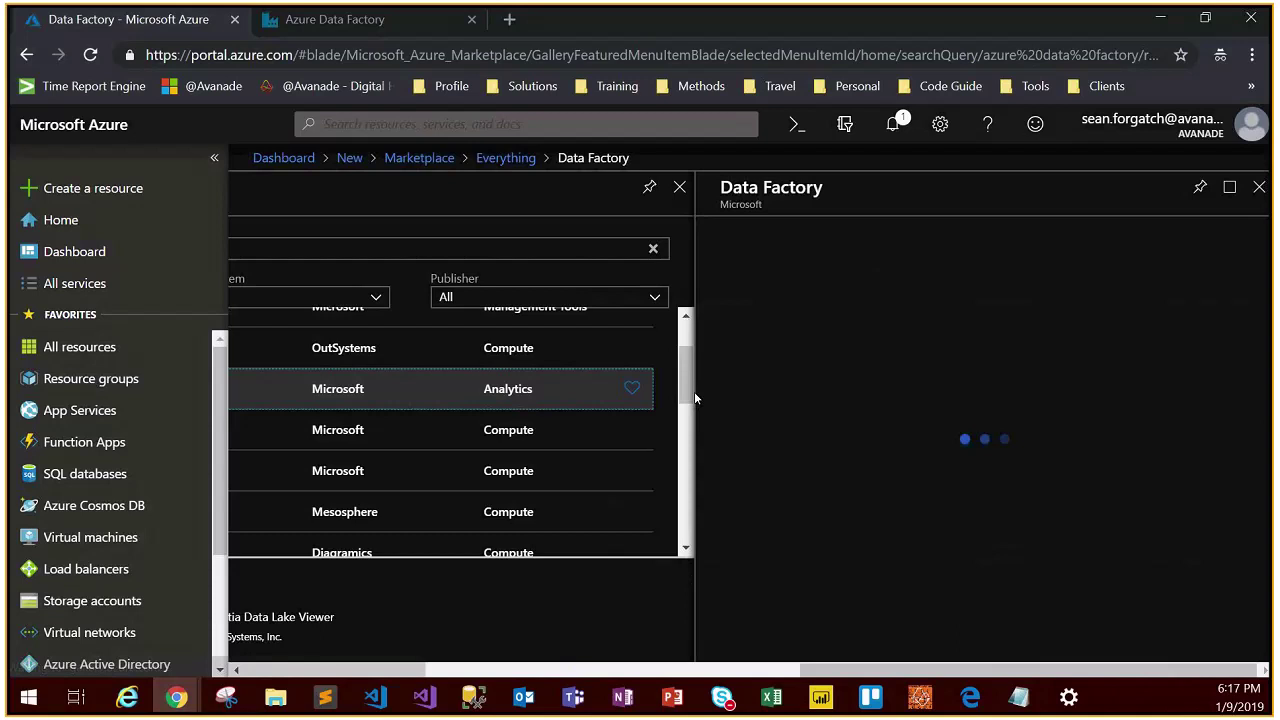
pyautogui.scroll(-3, 786, 612)
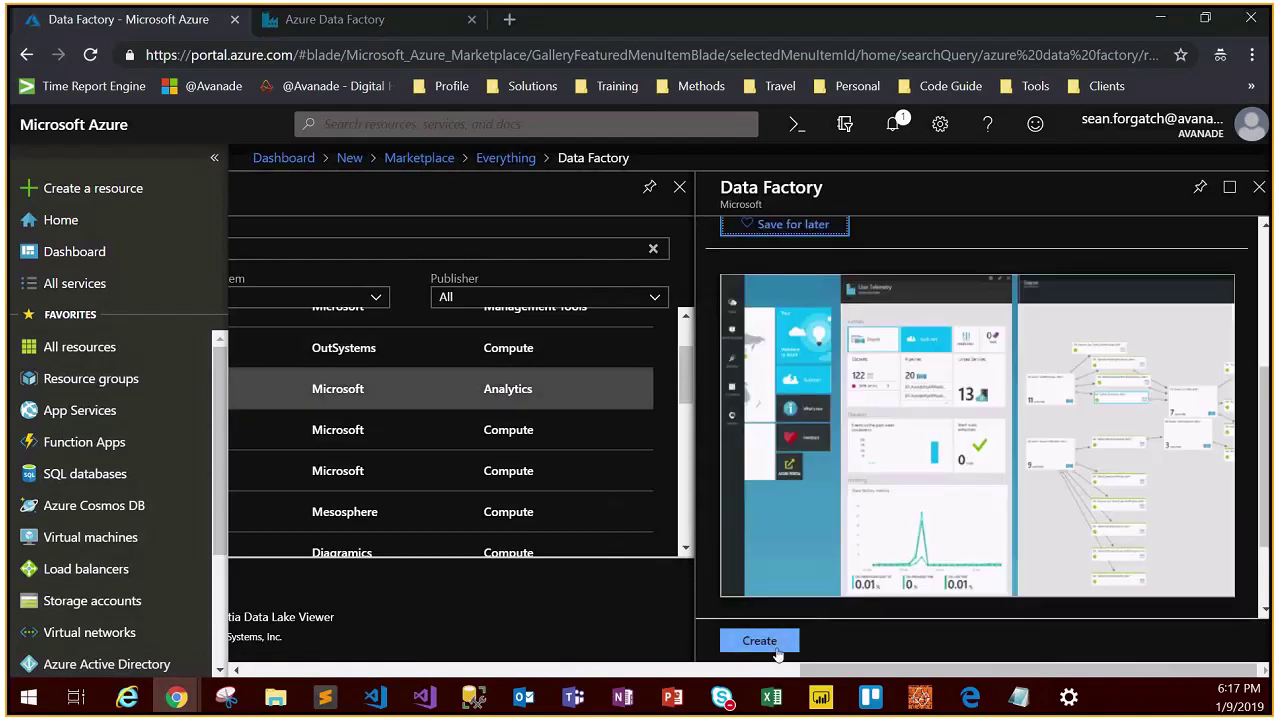
pyautogui.click(777, 648)
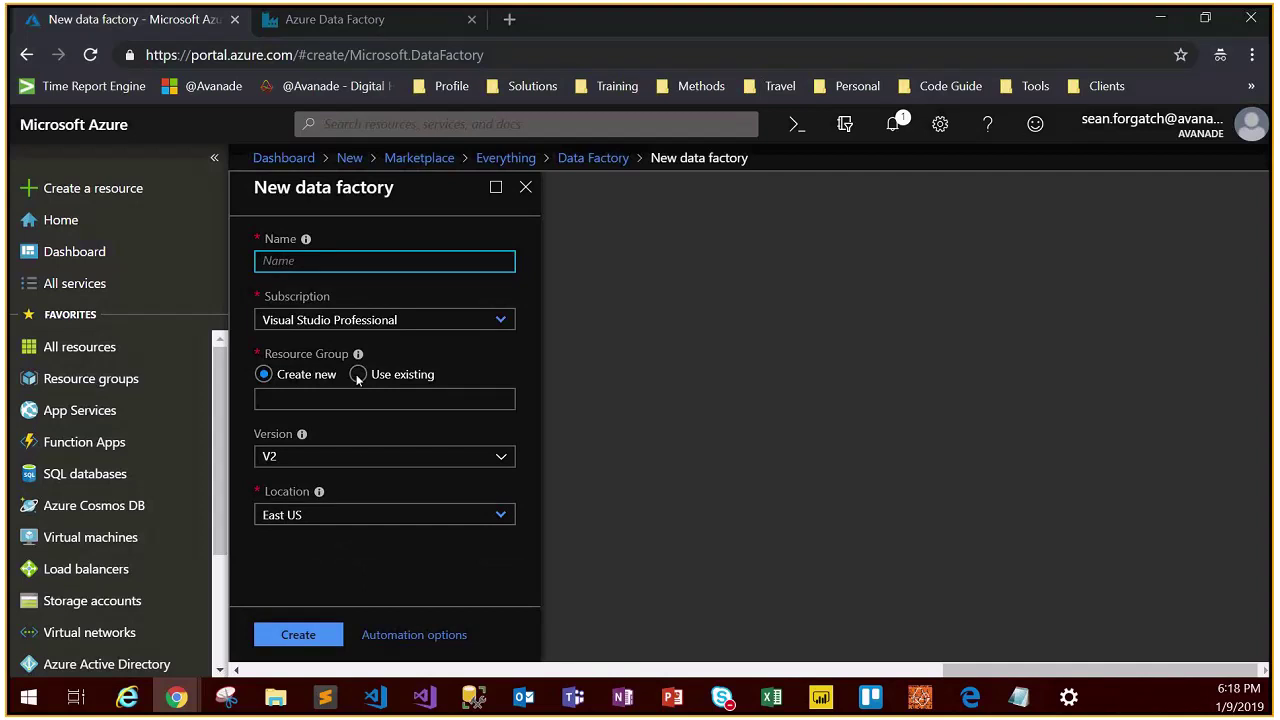
pyautogui.click(503, 460)
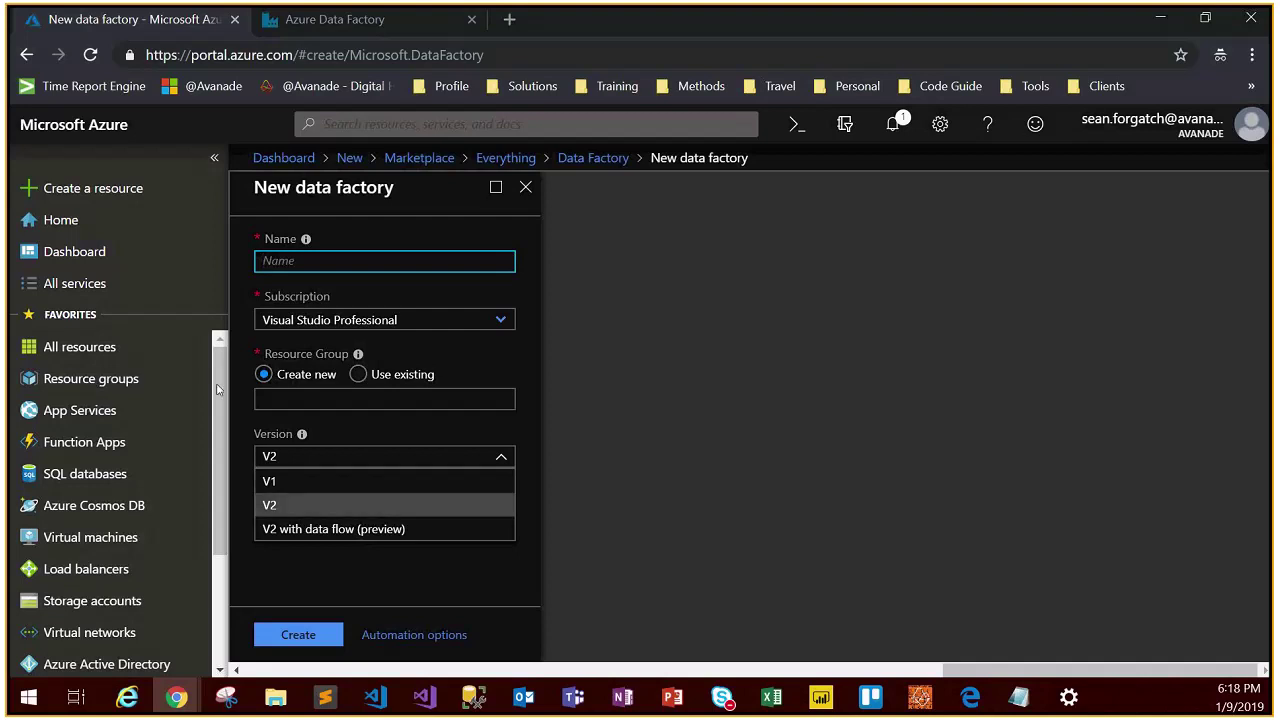
pyautogui.click(786, 368)
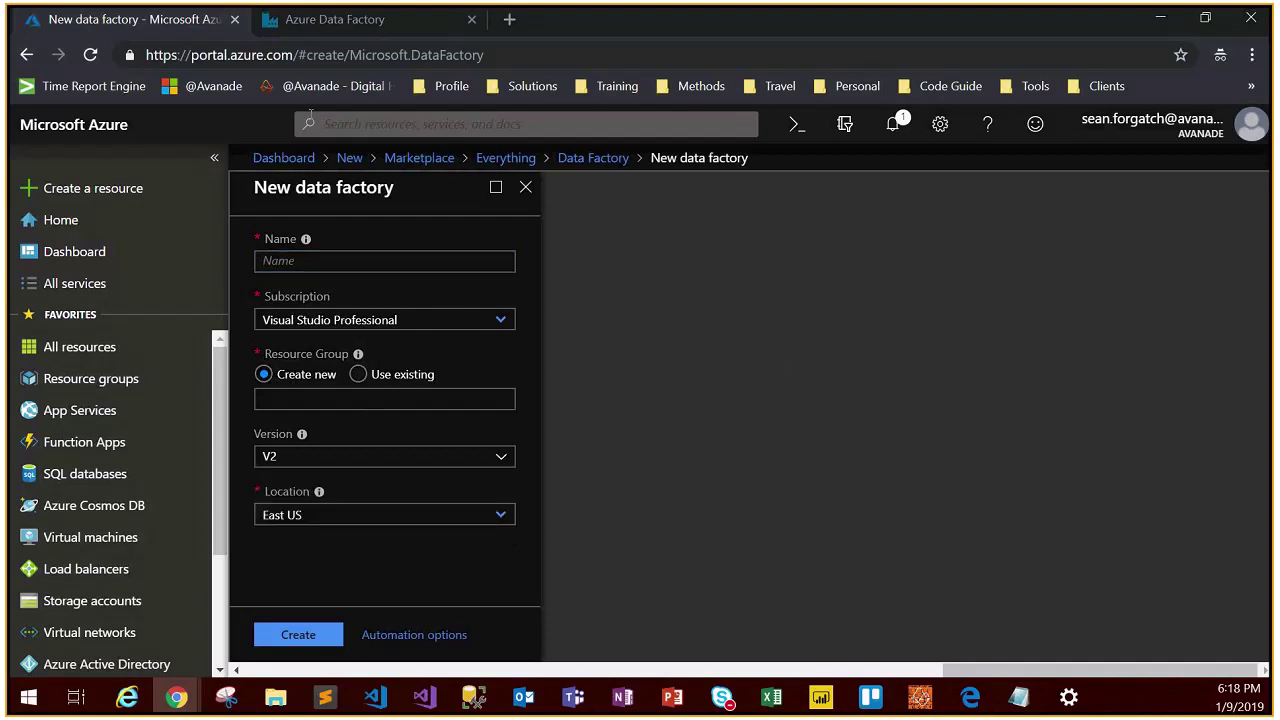
# Open the existing dfavanadeforgatch factory from the dashboard and return to its authoring tab.
pyautogui.click(110, 136)
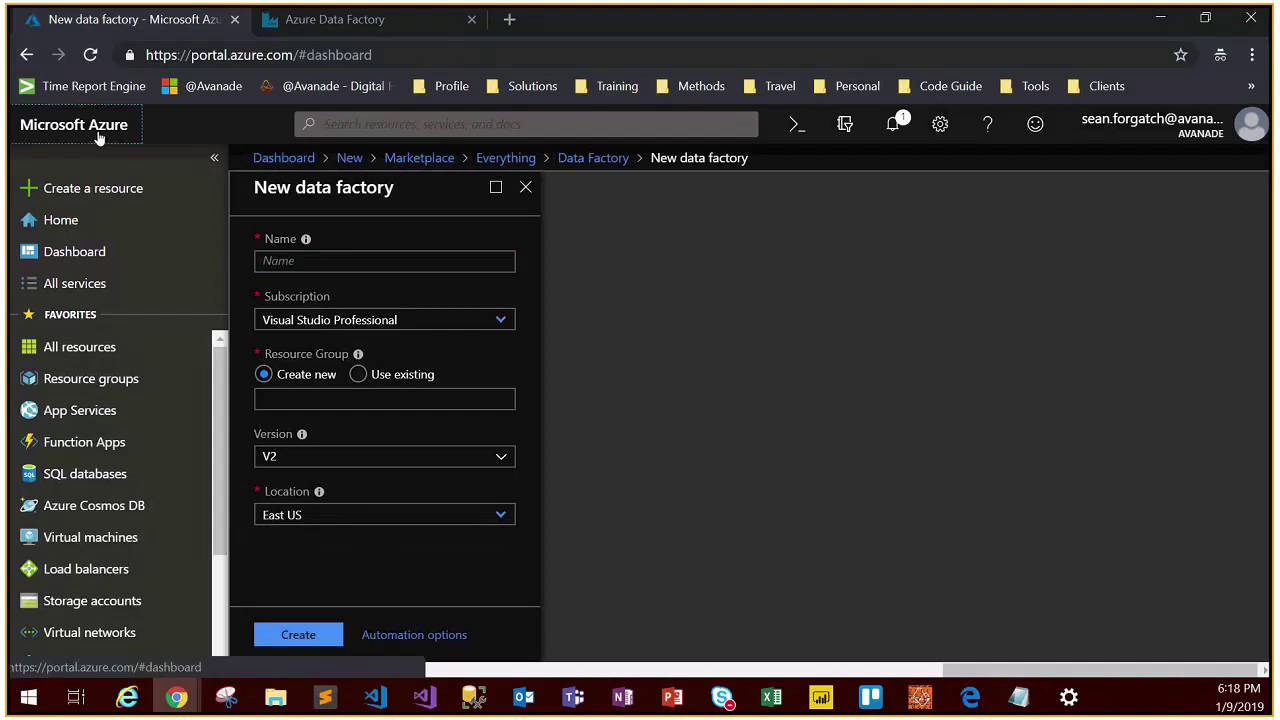
pyautogui.scroll(-1, 424, 346)
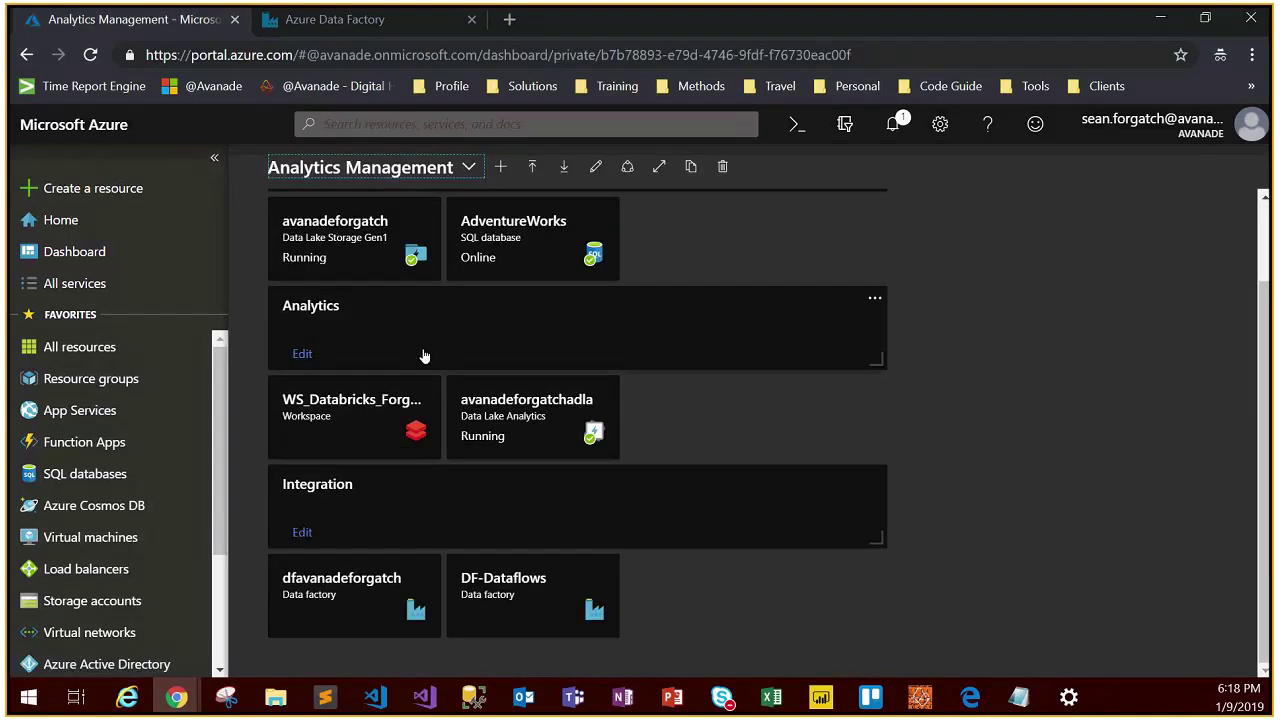
pyautogui.click(350, 642)
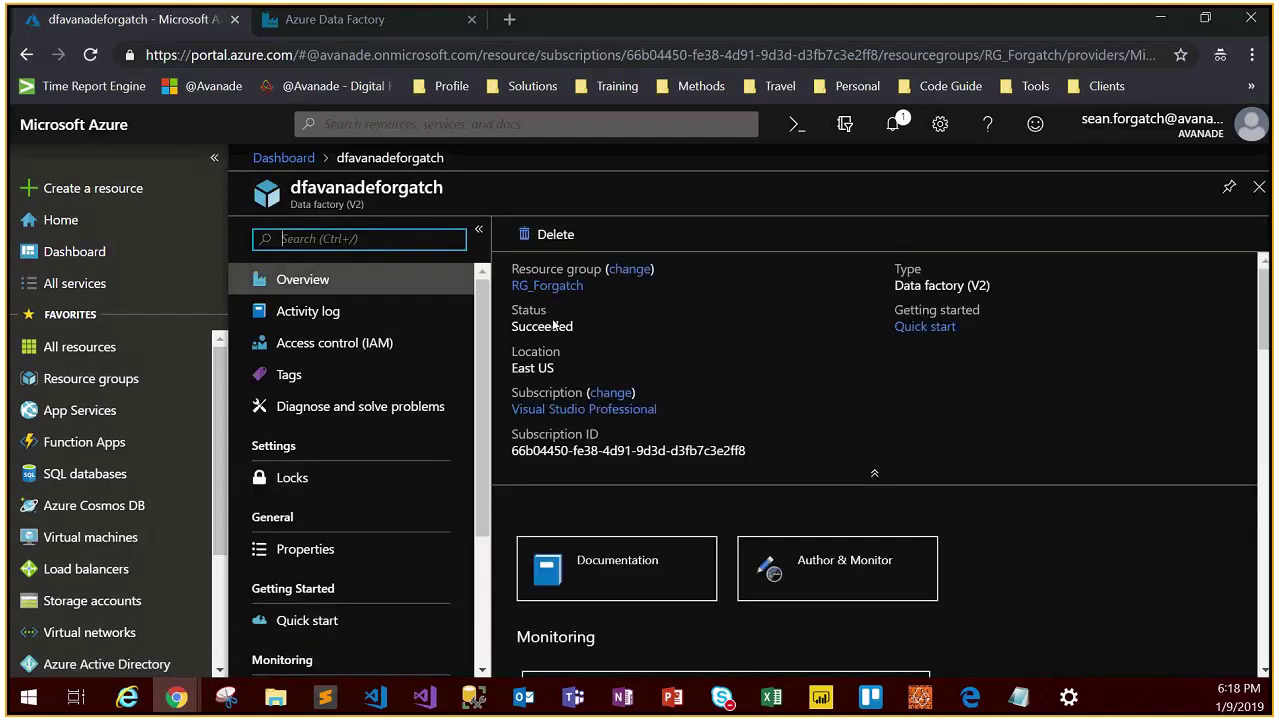
pyautogui.scroll(-2, 555, 325)
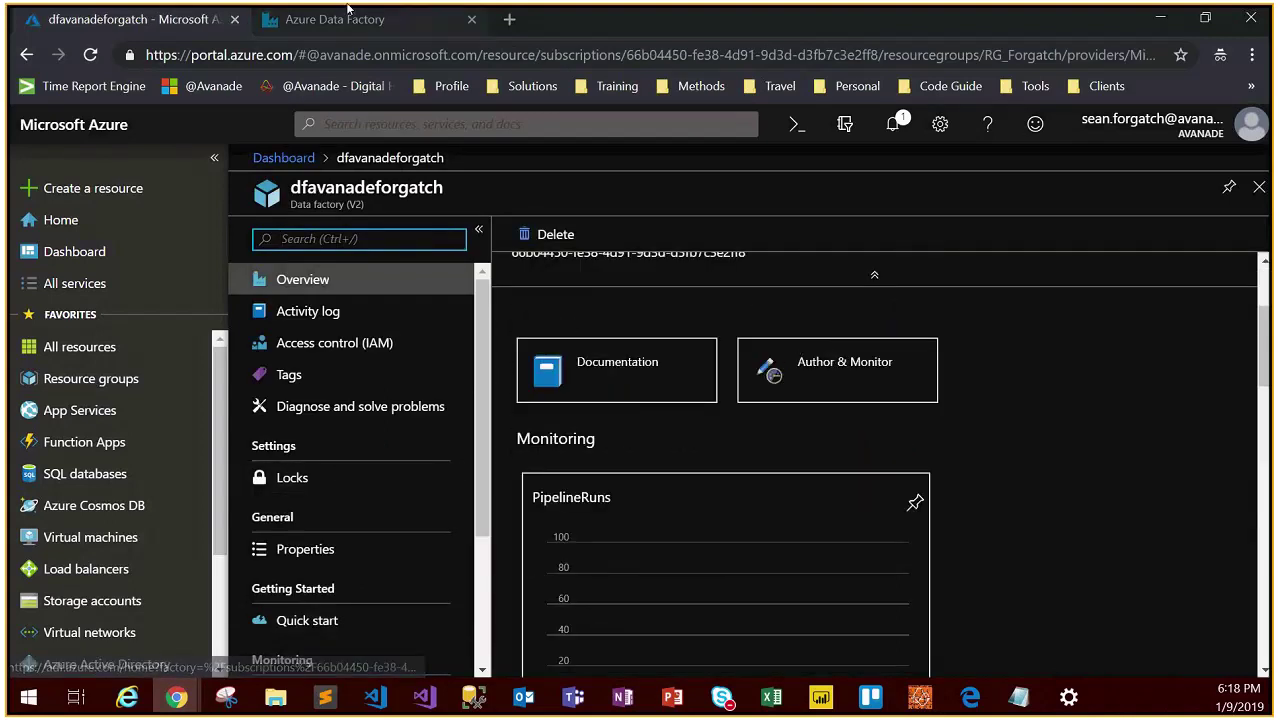
pyautogui.moveTo(338, 12)
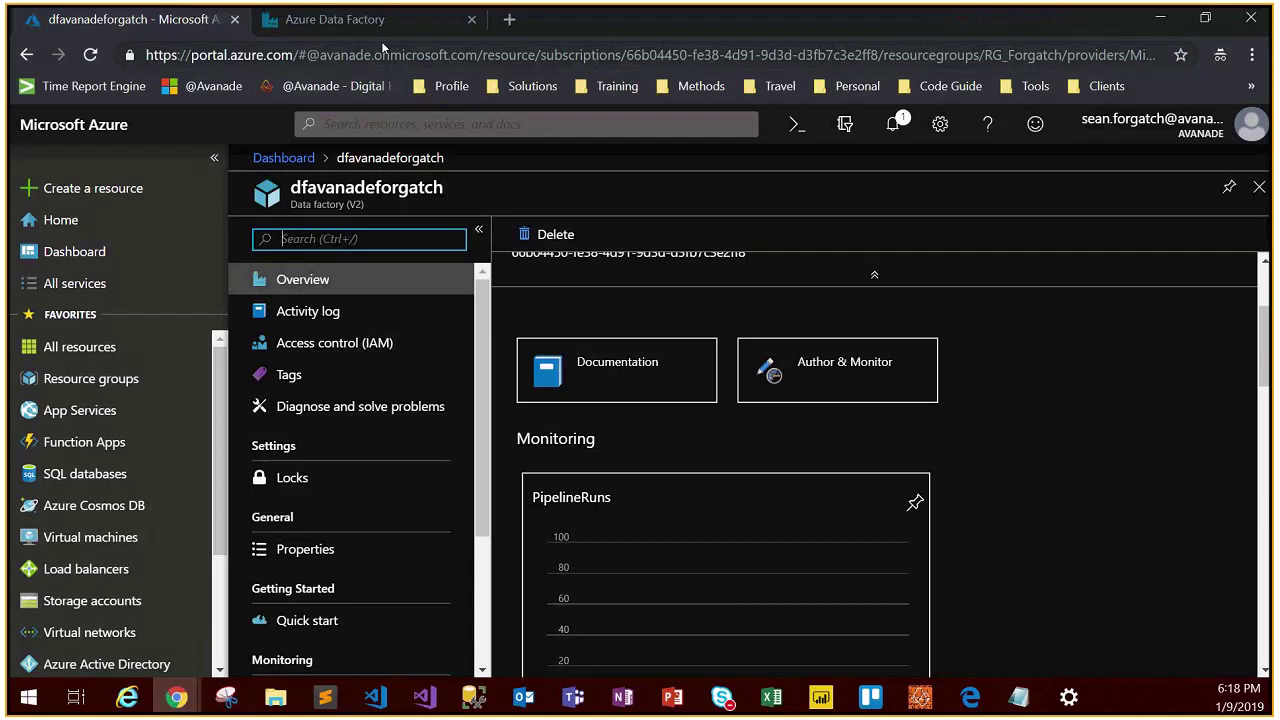
pyautogui.click(372, 25)
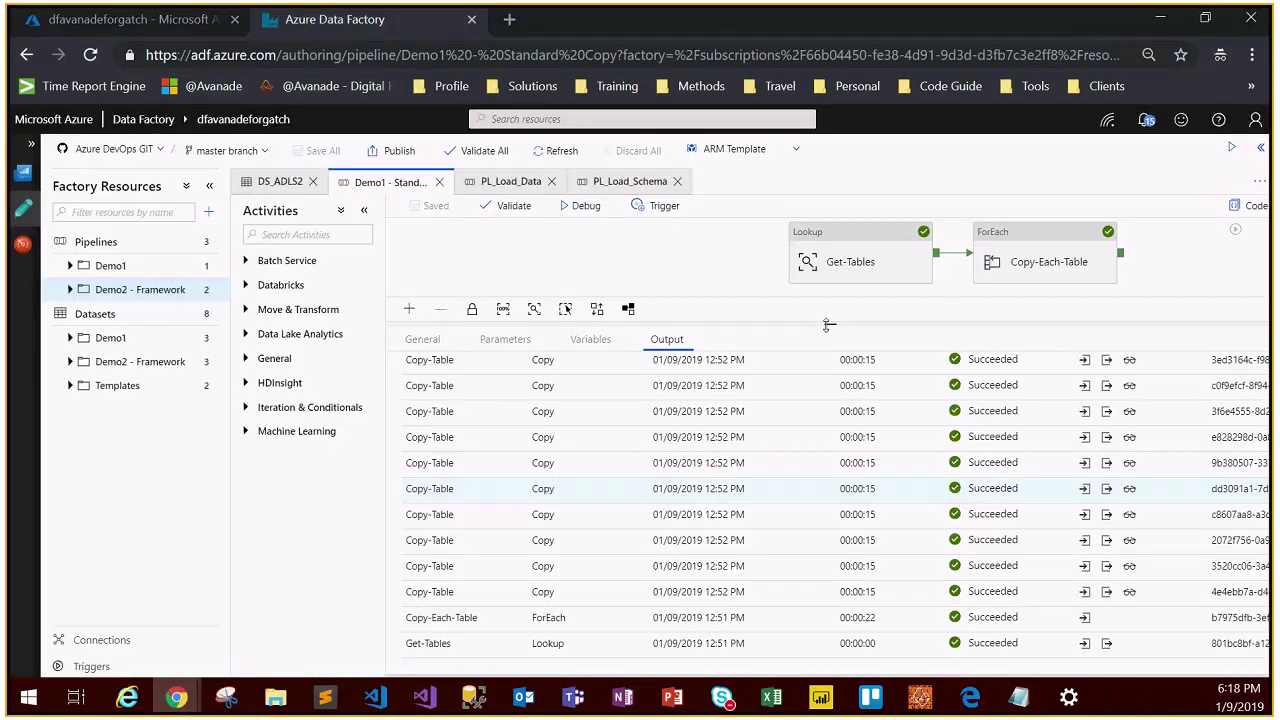
# Browse the Demo1 and Demo2 - Framework pipeline folders, then go to the factory home page.
pyautogui.moveTo(829, 324); pyautogui.dragTo(828, 561)
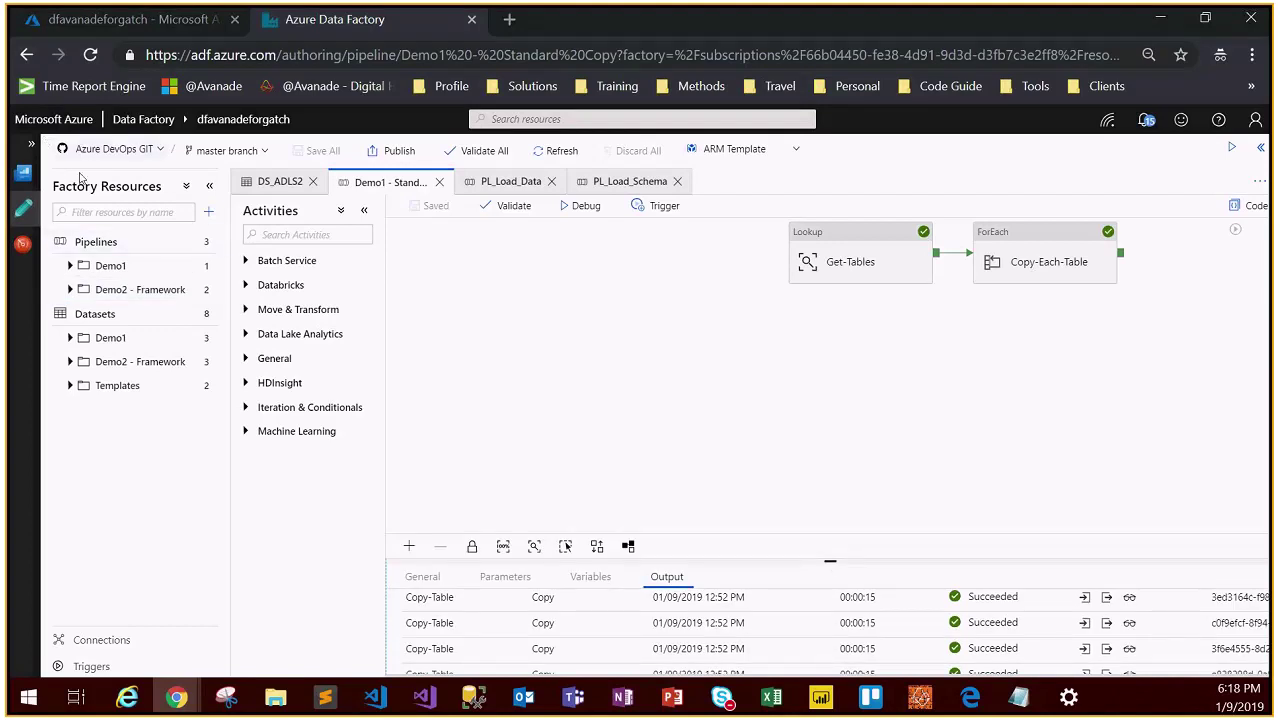
pyautogui.click(114, 289)
pyautogui.click(110, 267)
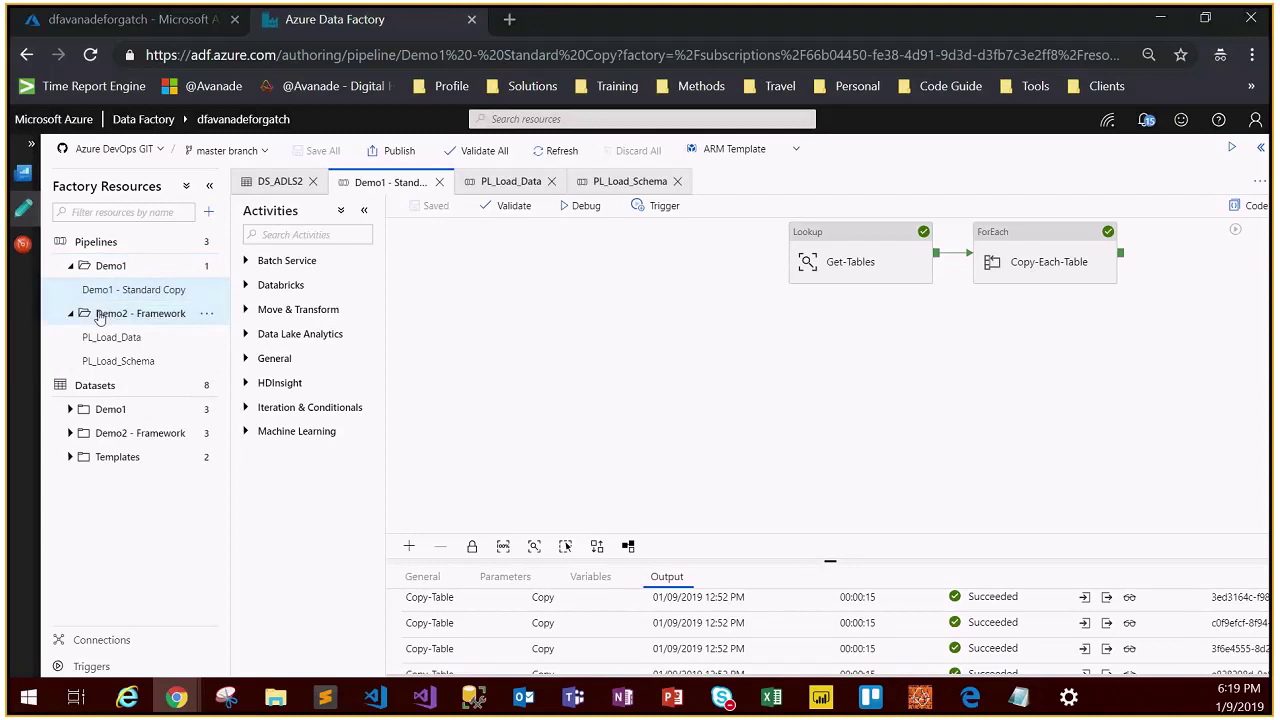
pyautogui.click(100, 314)
pyautogui.moveTo(632, 316); pyautogui.dragTo(540, 372)
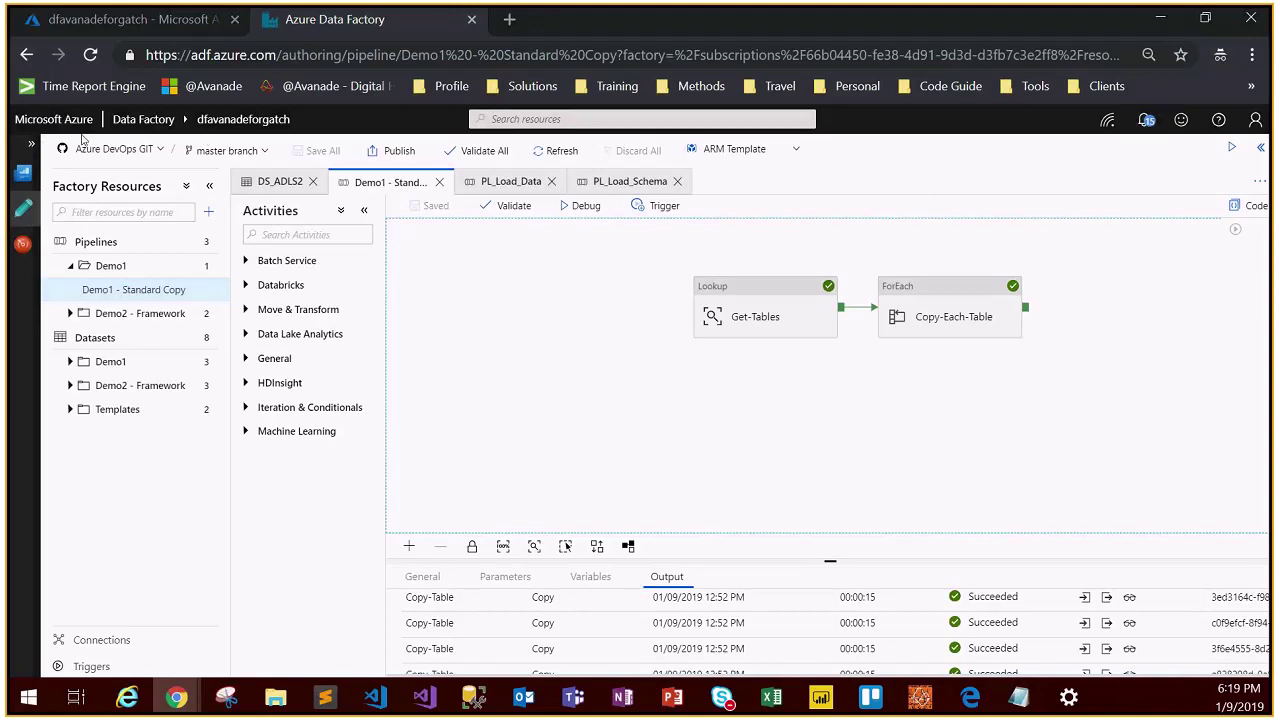
pyautogui.click(18, 175)
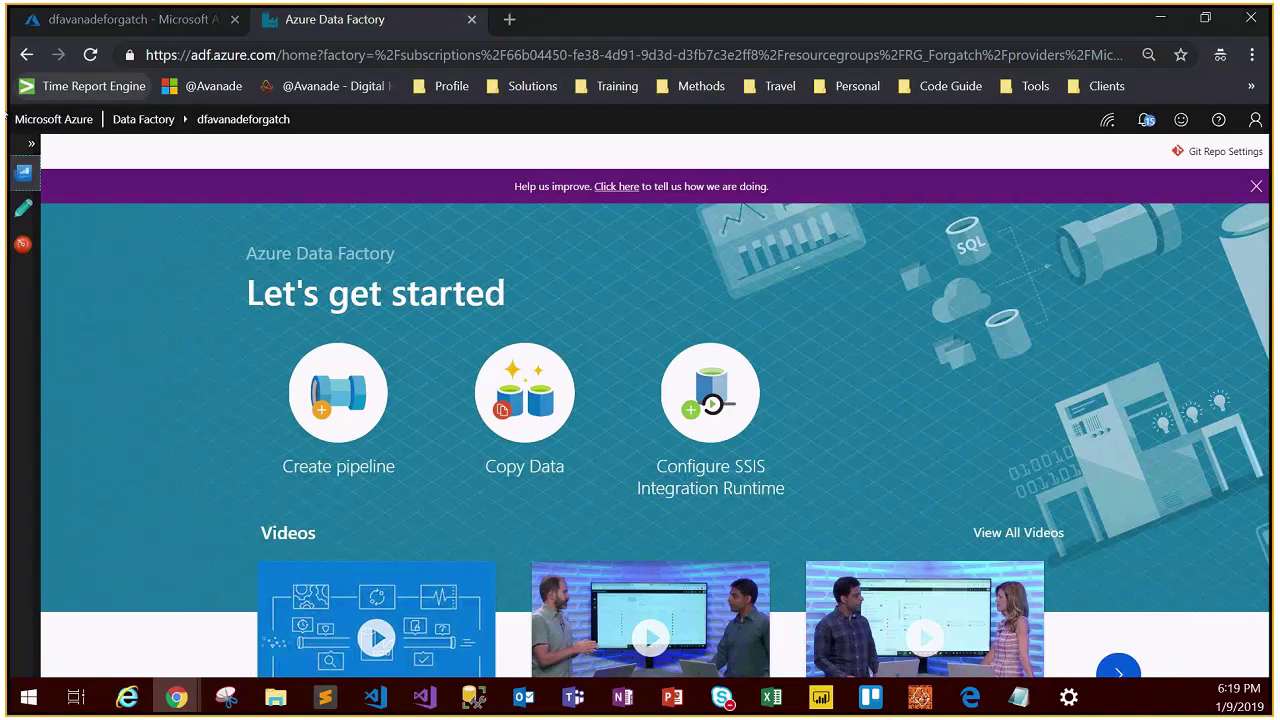
# In the Author workspace, expand Pipelines, Demo1 and Datasets, then open Connections.
pyautogui.click(23, 207)
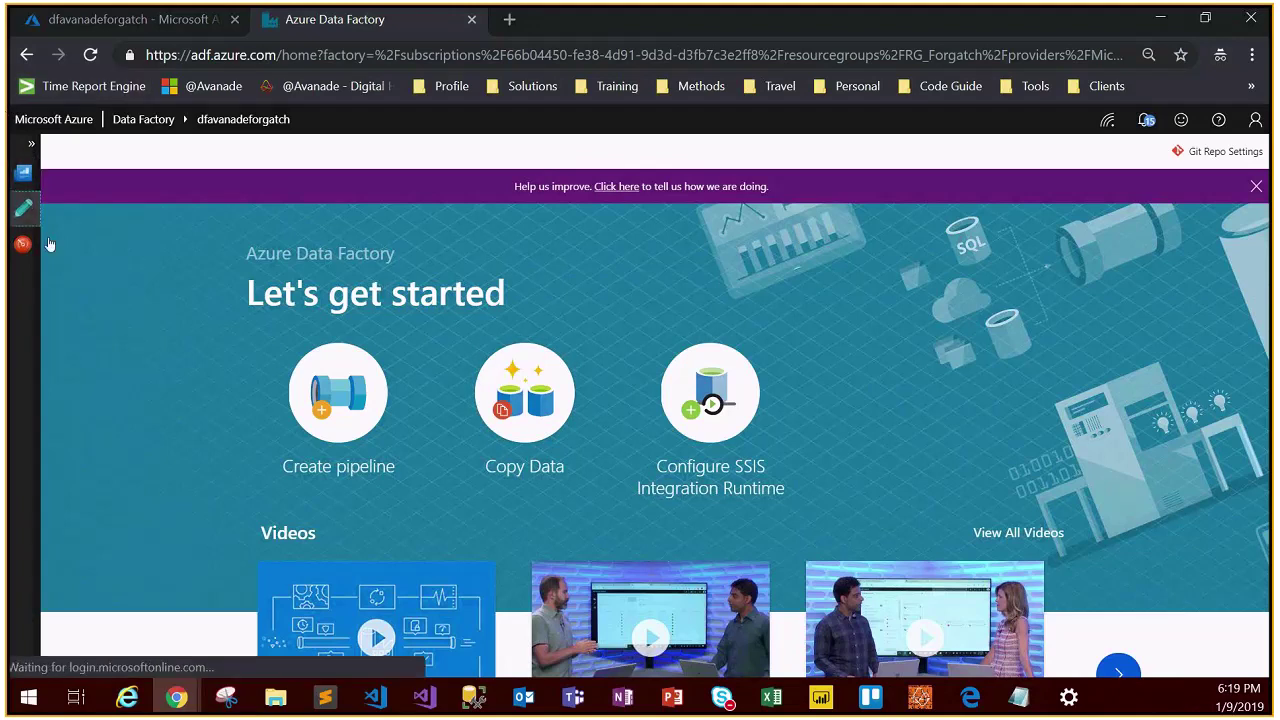
pyautogui.click(24, 208)
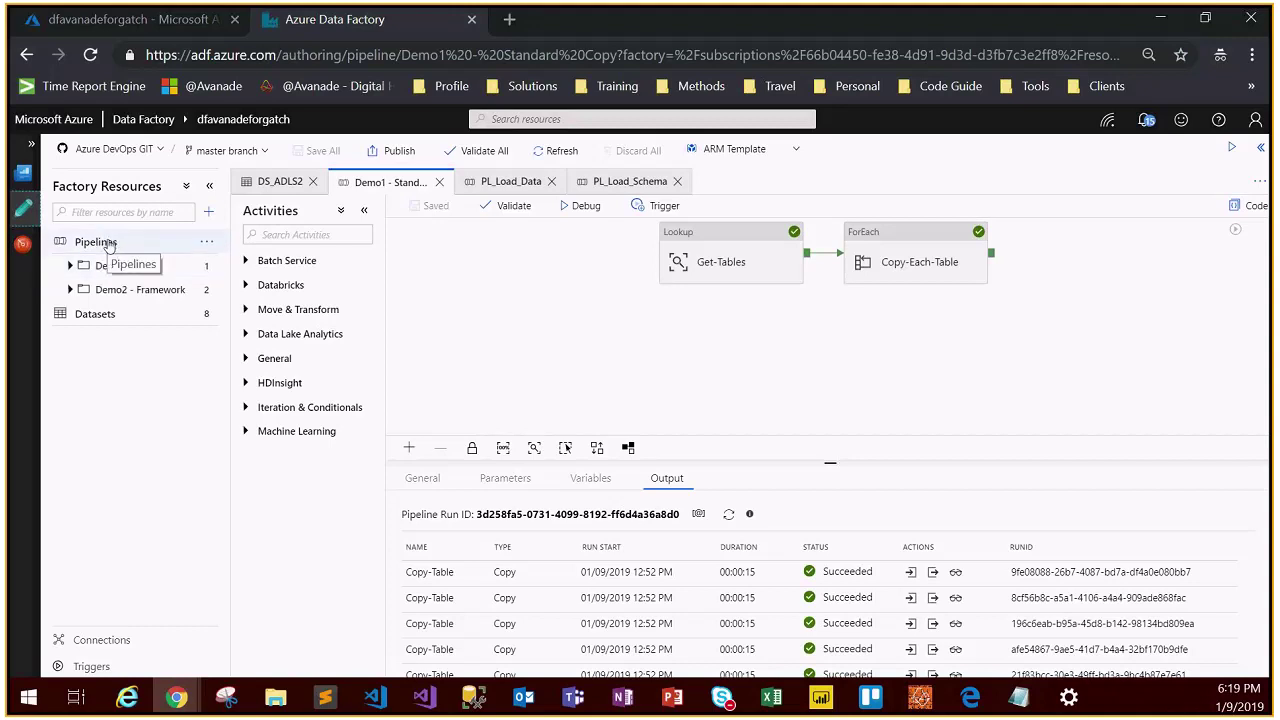
pyautogui.click(110, 245)
pyautogui.click(108, 245)
pyautogui.click(105, 267)
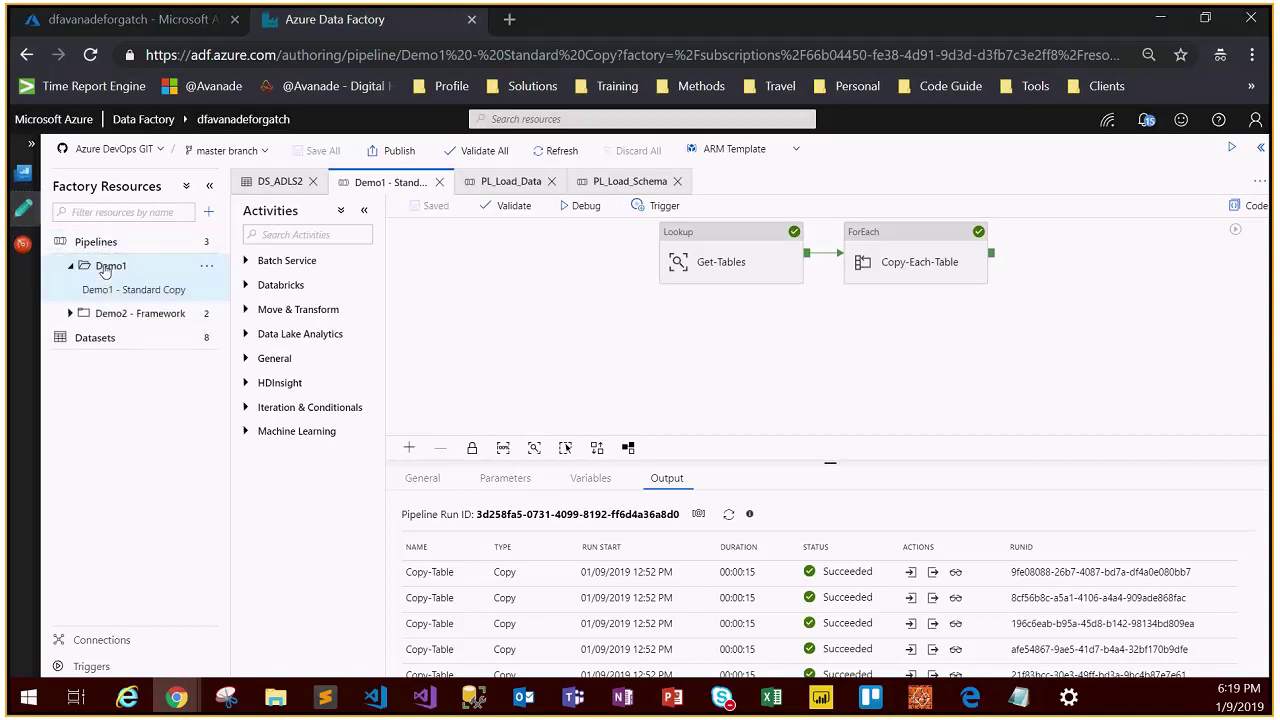
pyautogui.click(110, 339)
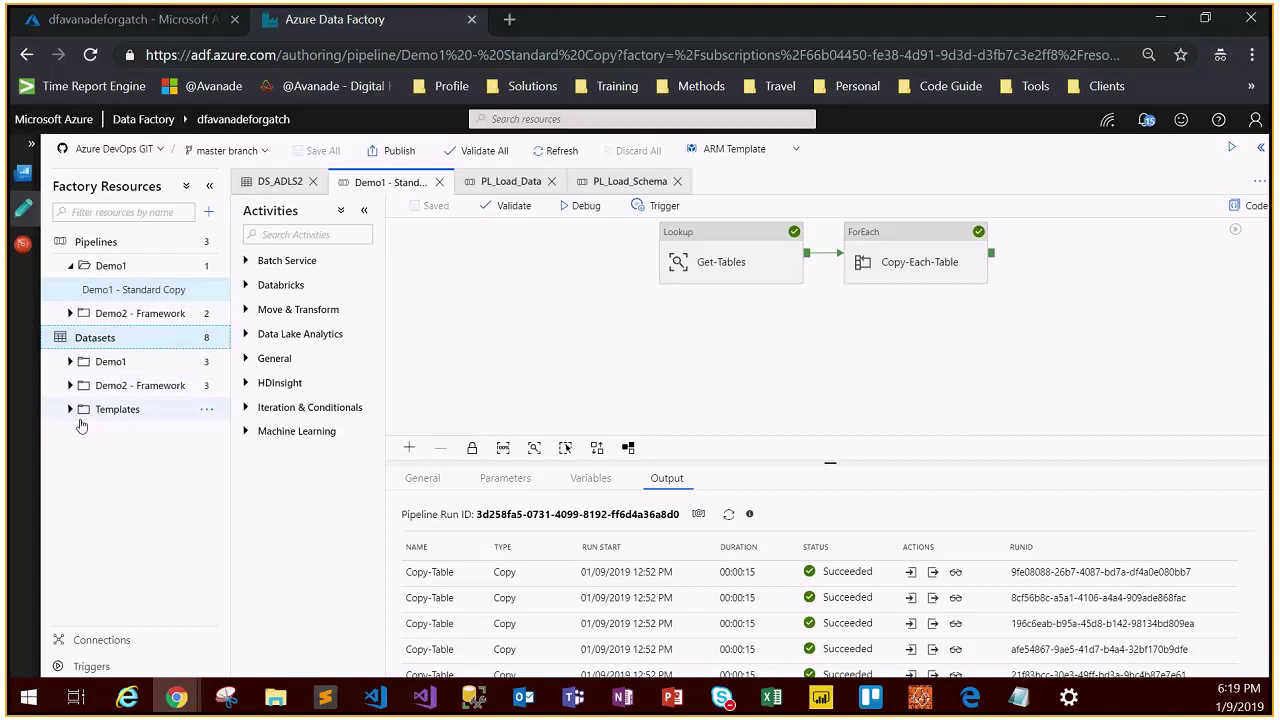
pyautogui.click(118, 641)
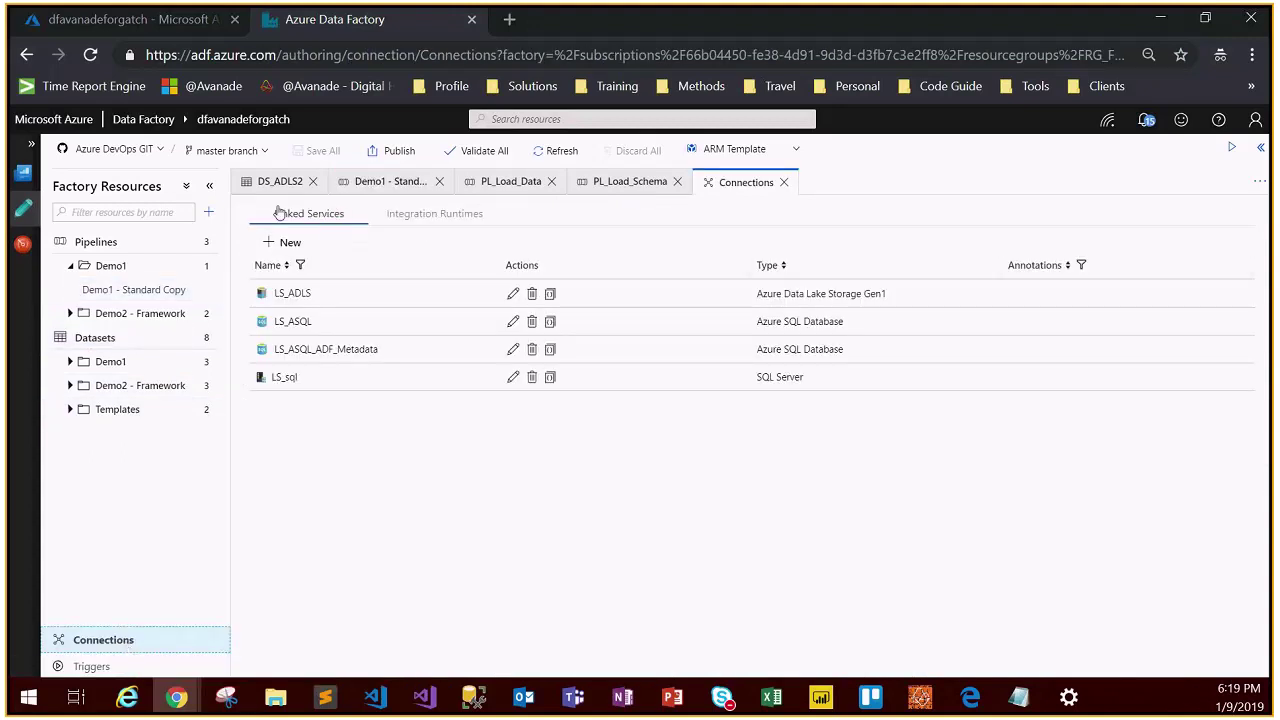
# Browse the New Linked Service connector gallery and close it without adding a connection.
pyautogui.click(288, 243)
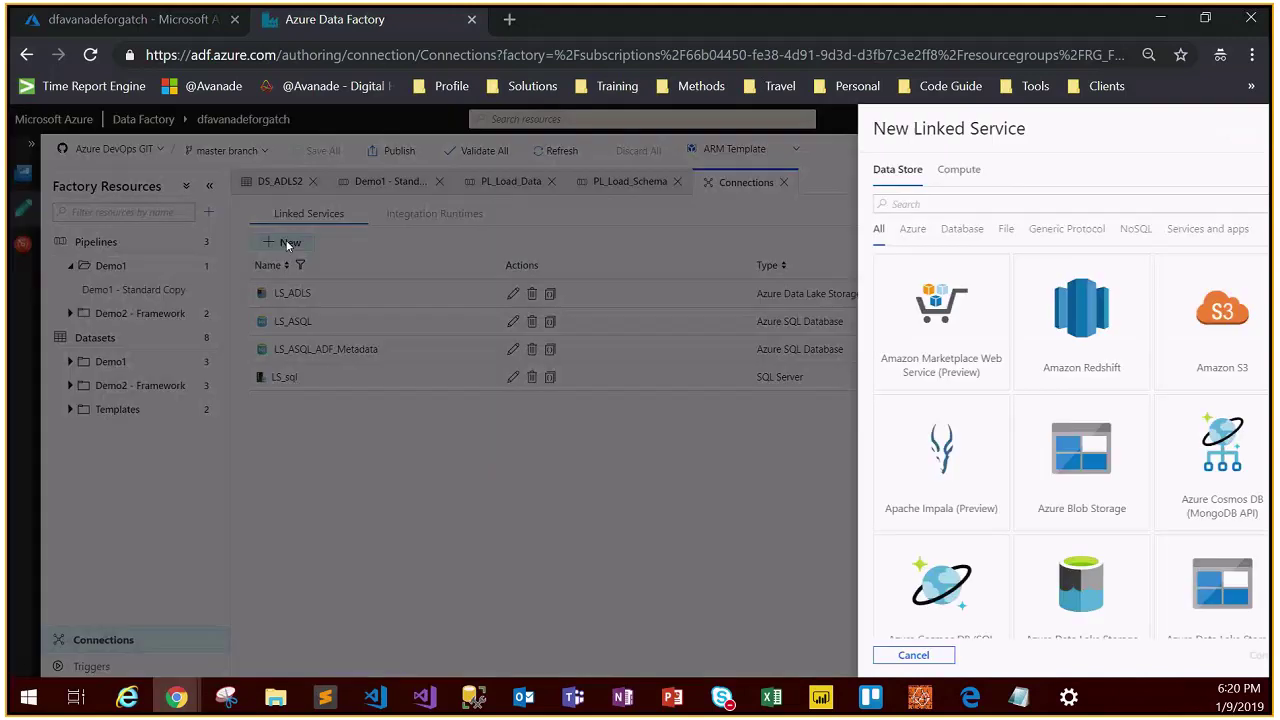
pyautogui.scroll(-5, 1224, 402)
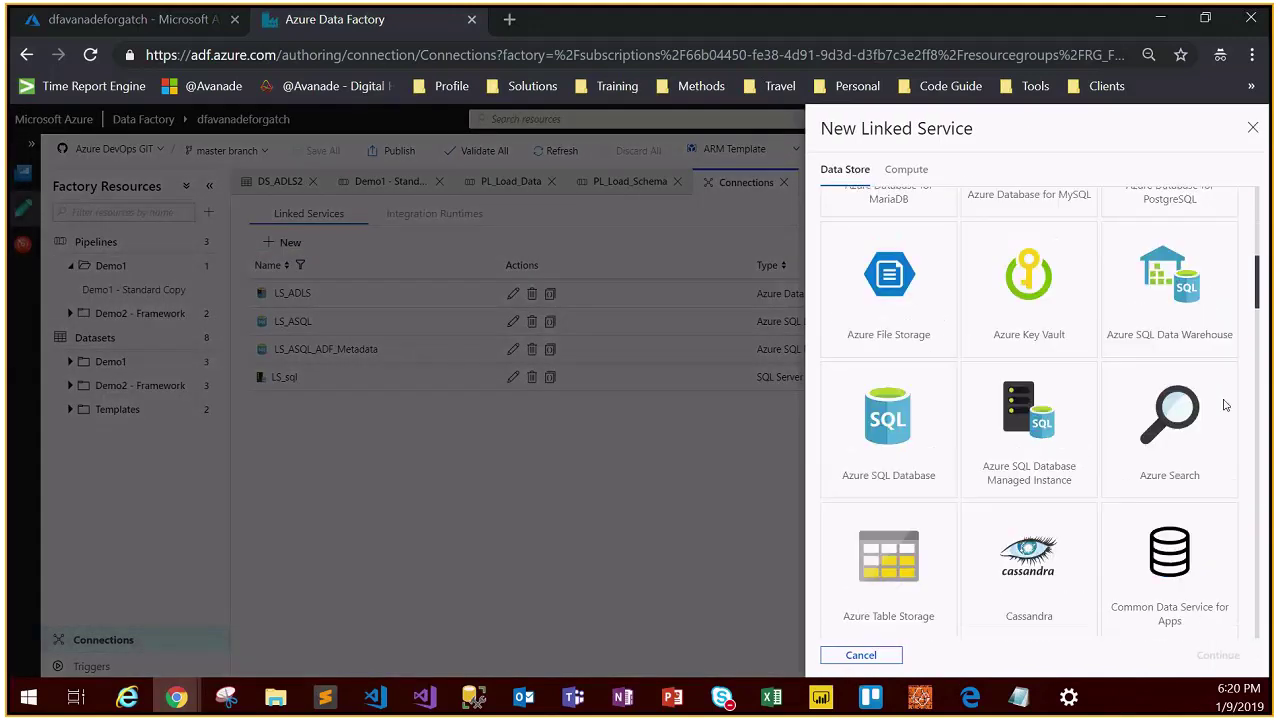
pyautogui.scroll(-4, 1224, 404)
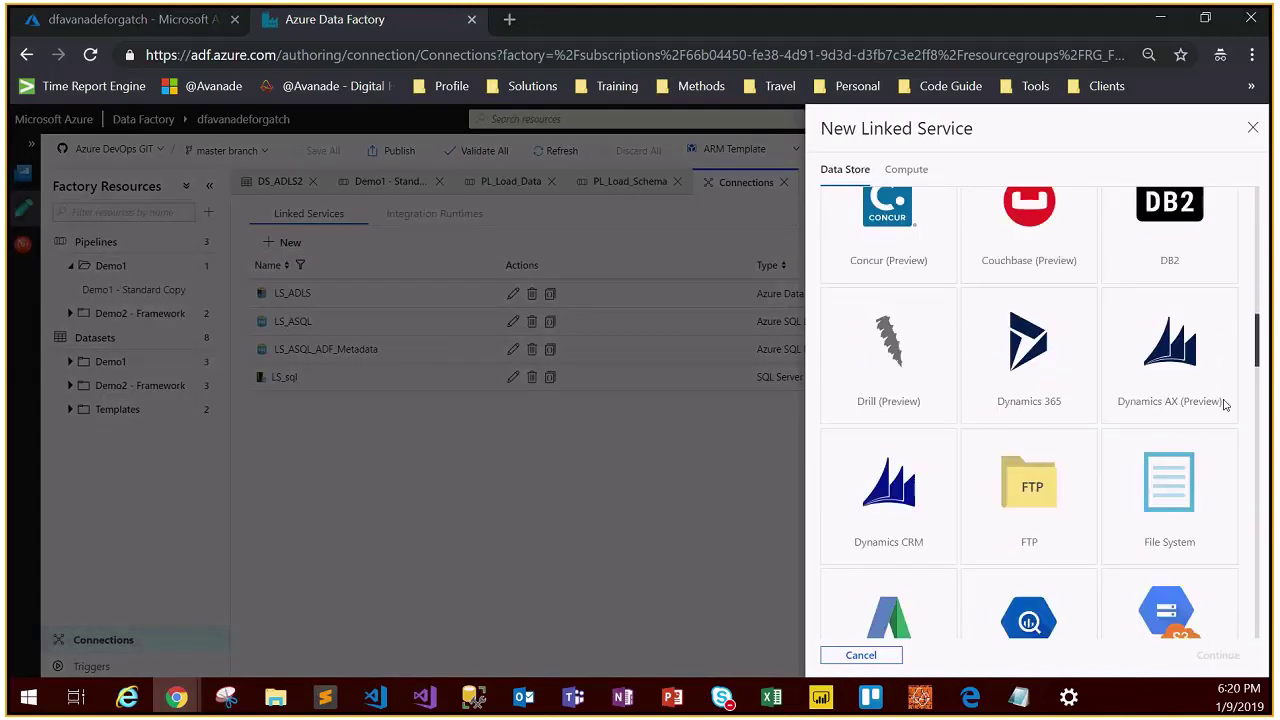
pyautogui.scroll(-10, 1224, 403)
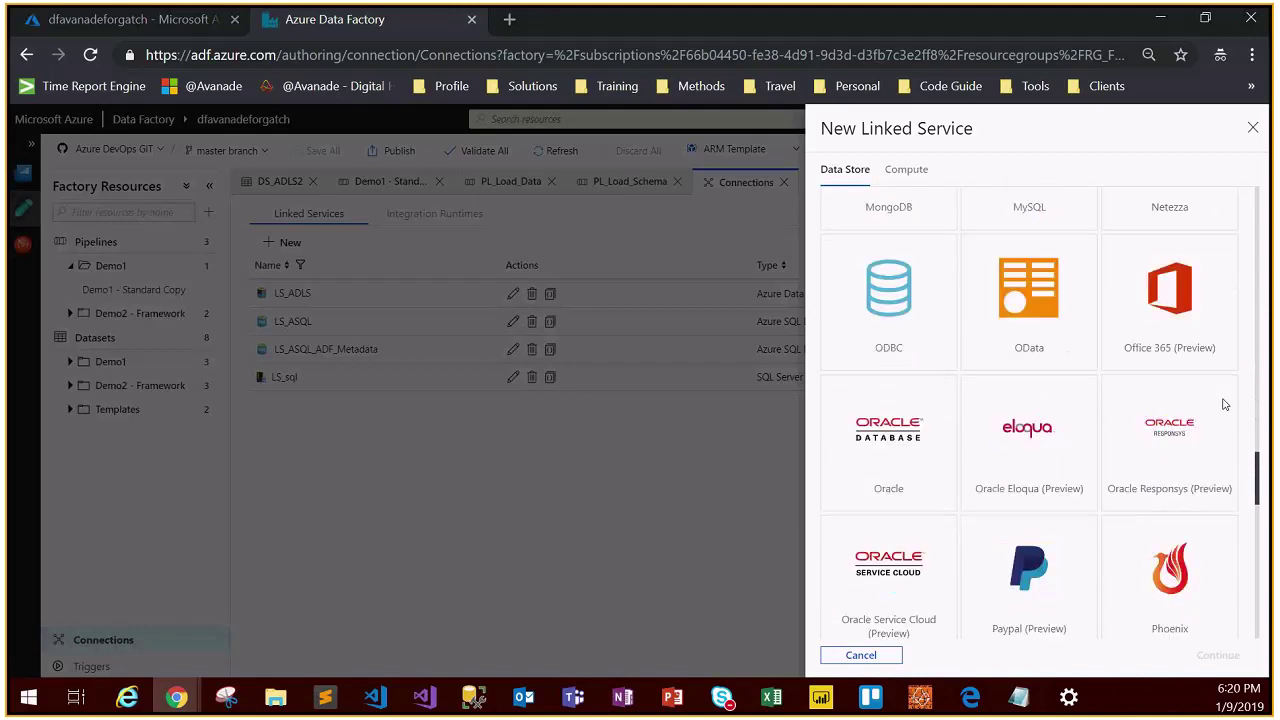
pyautogui.scroll(-1, 1224, 404)
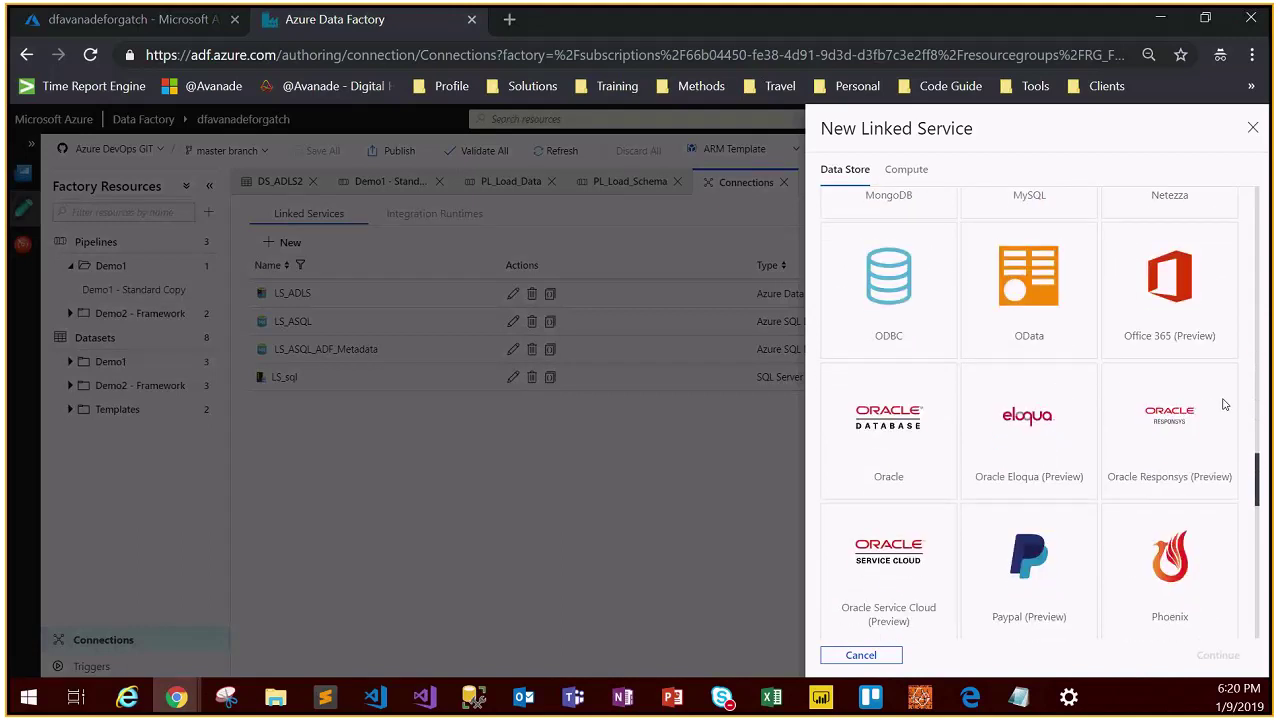
pyautogui.scroll(-5, 1224, 404)
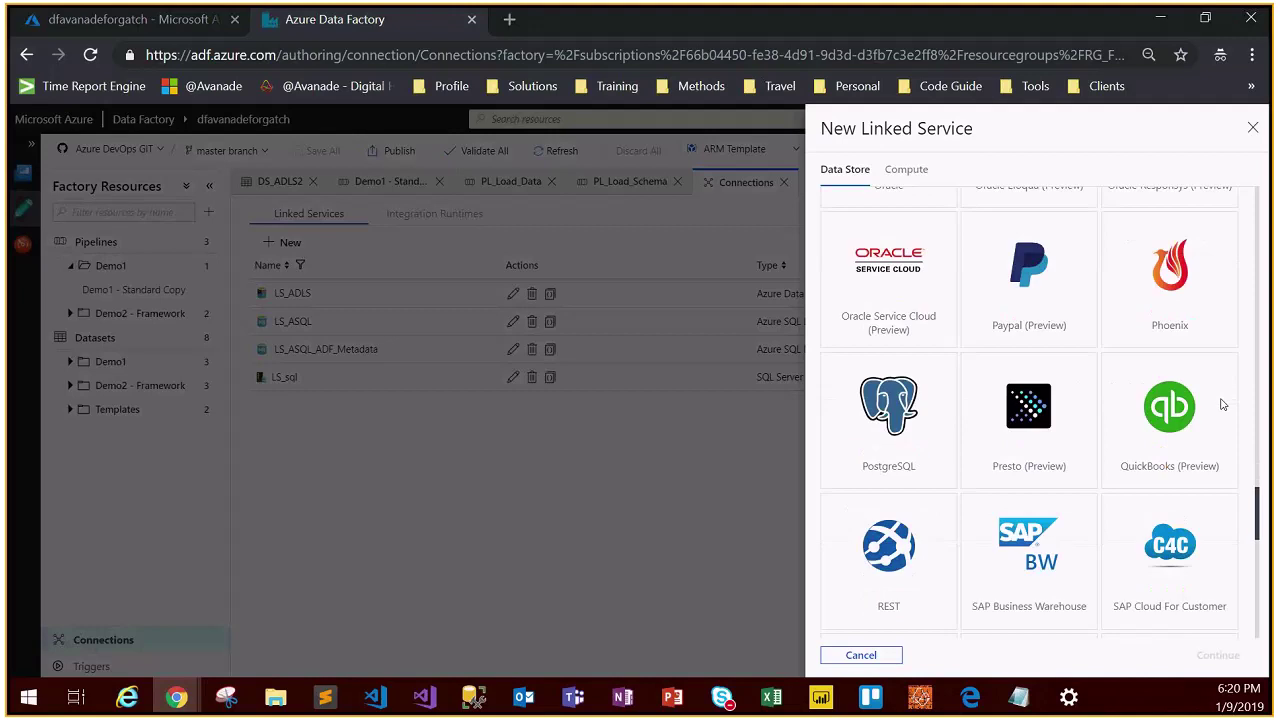
pyautogui.scroll(-6, 1222, 401)
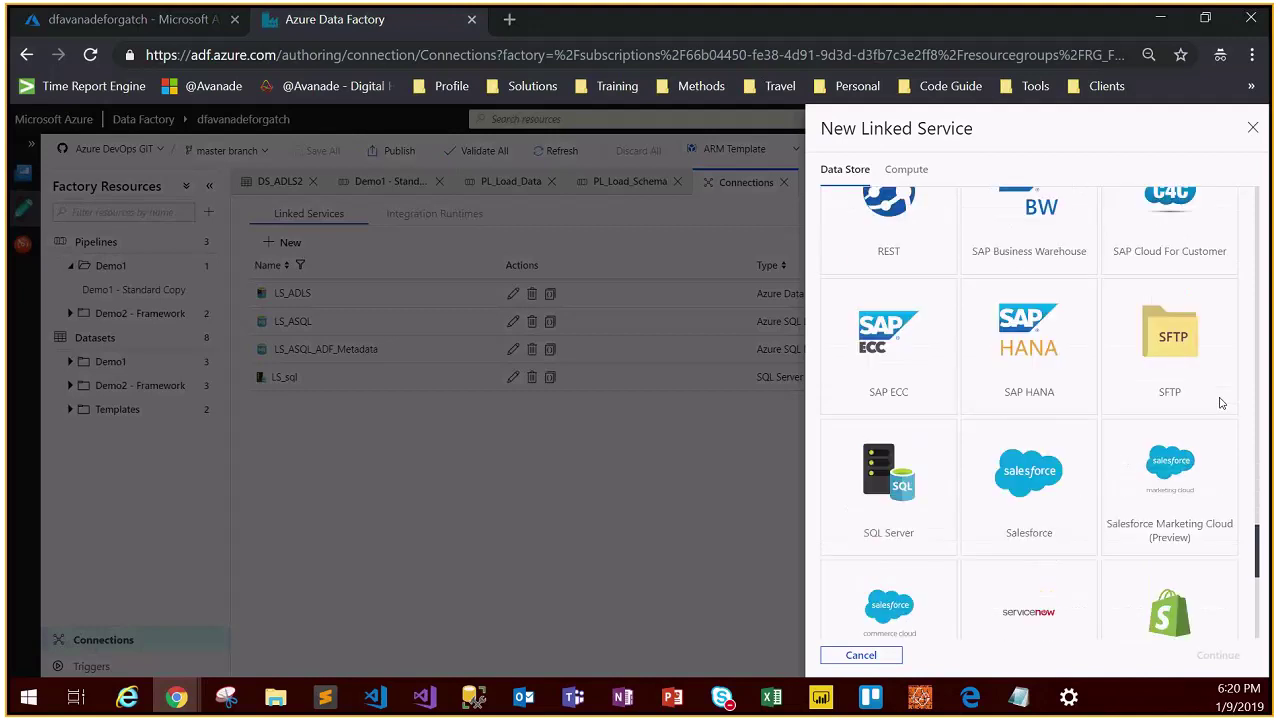
pyautogui.click(1254, 129)
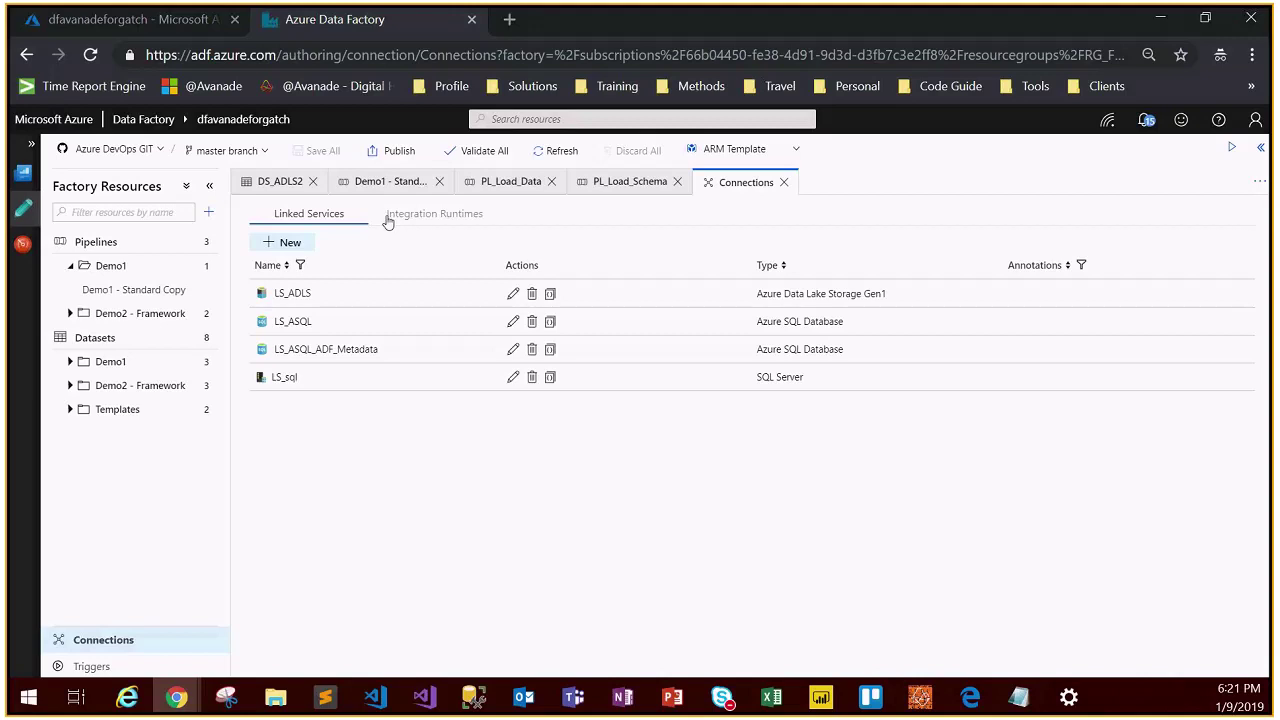
# Switch the Connections page to the Integration Runtimes tab.
pyautogui.click(389, 217)
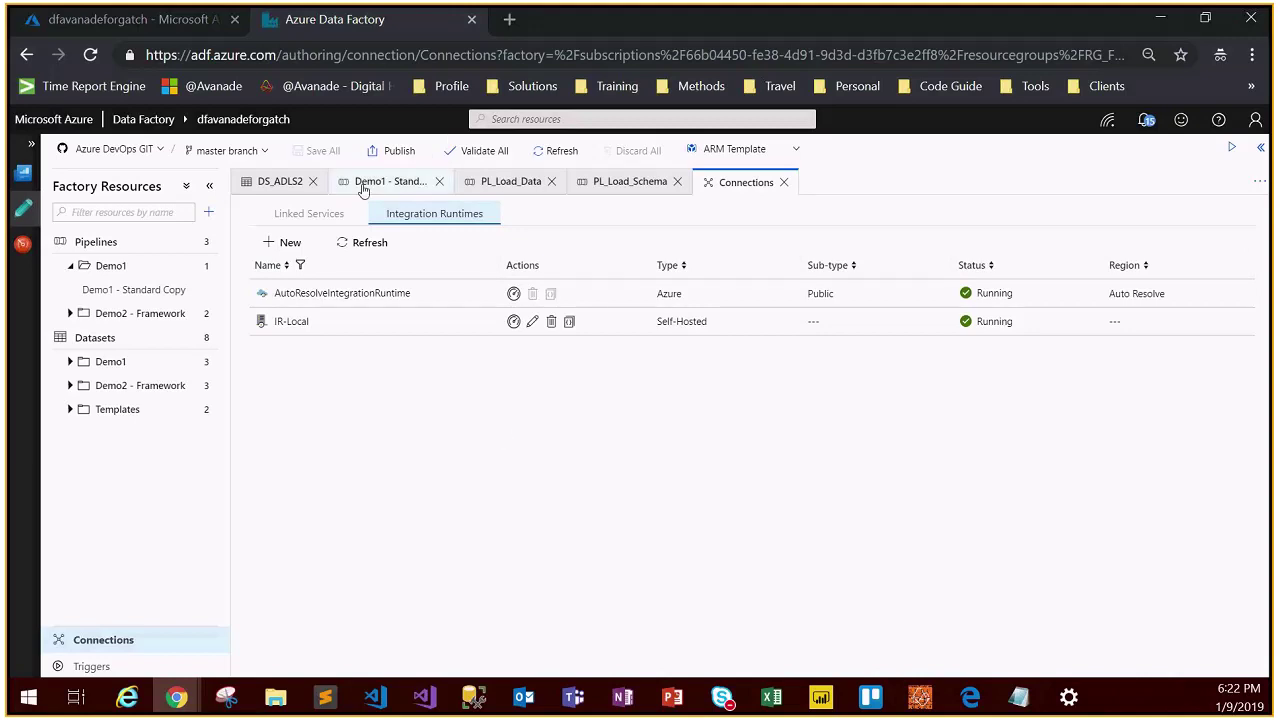
# Return from the integration runtimes to the Linked Services tab.
pyautogui.click(310, 214)
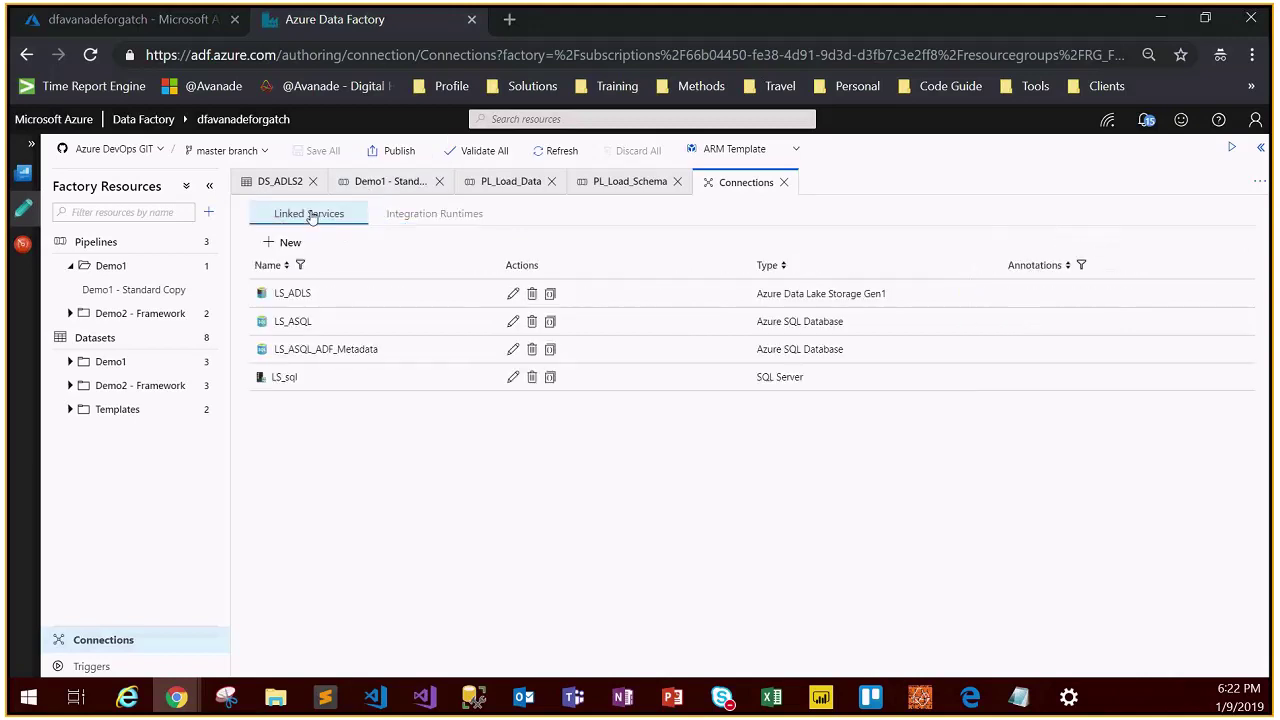
pyautogui.click(511, 295)
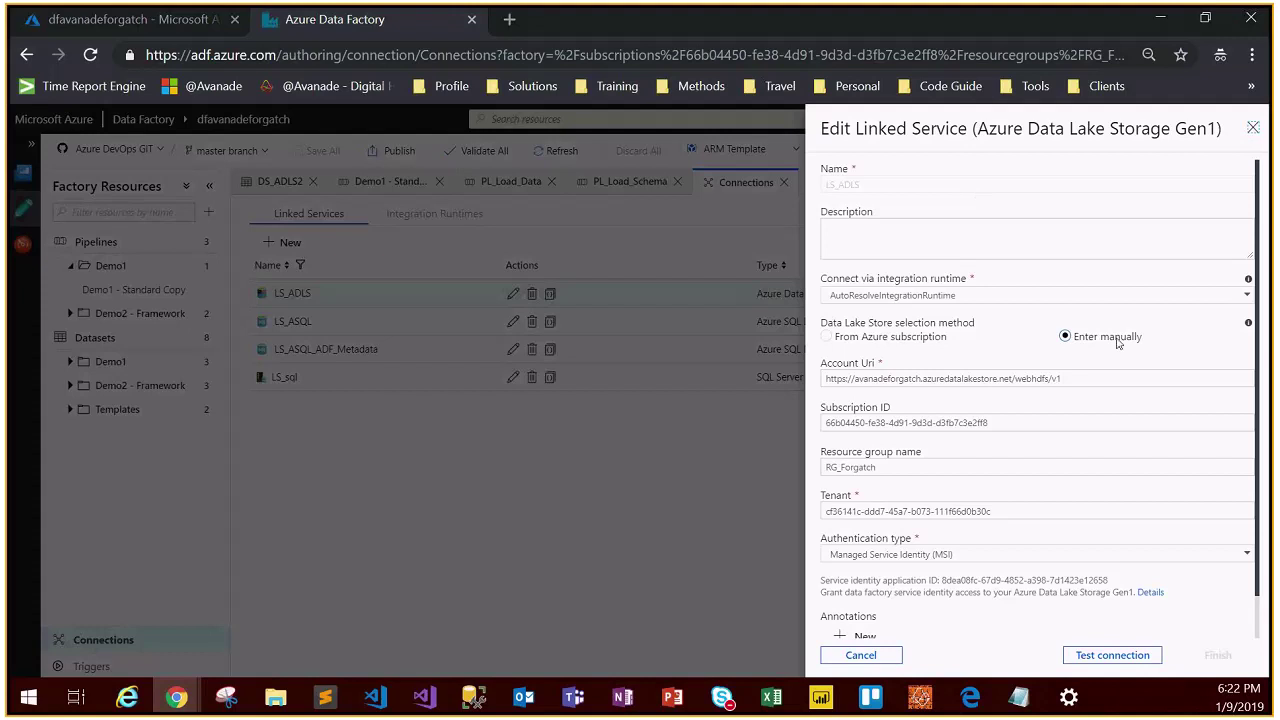
pyautogui.scroll(-1, 1068, 394)
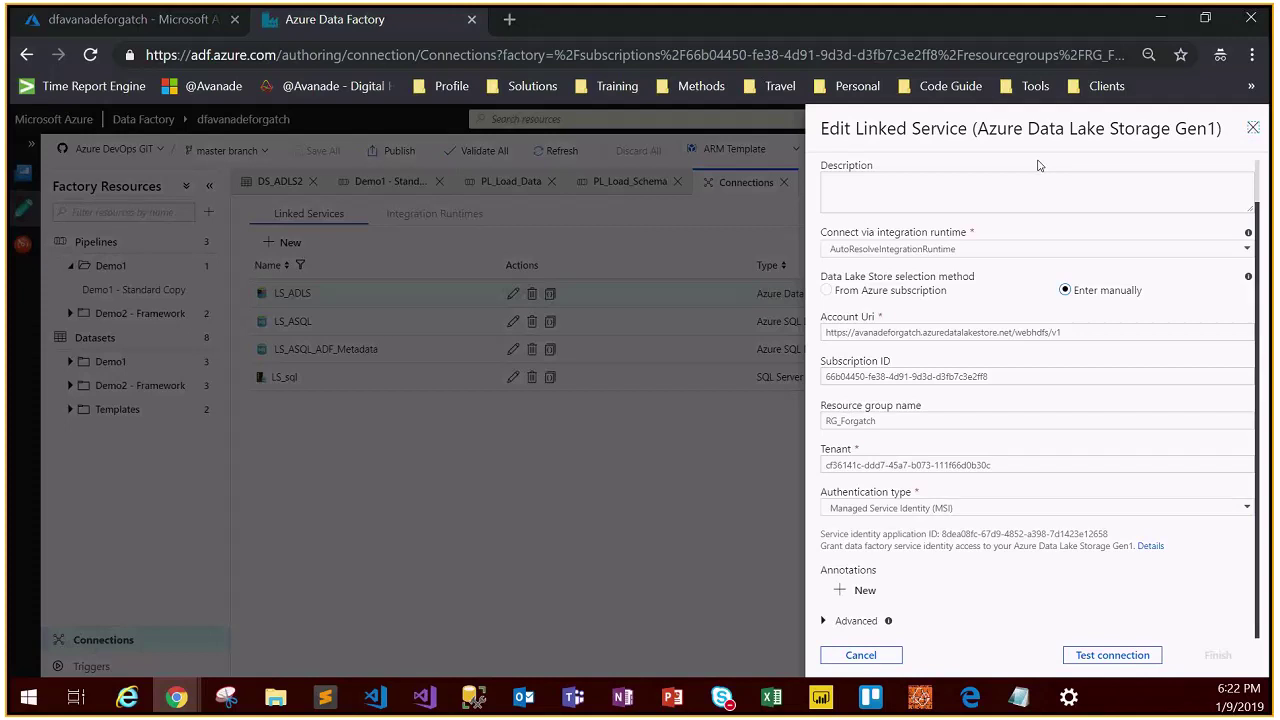
pyautogui.click(948, 335)
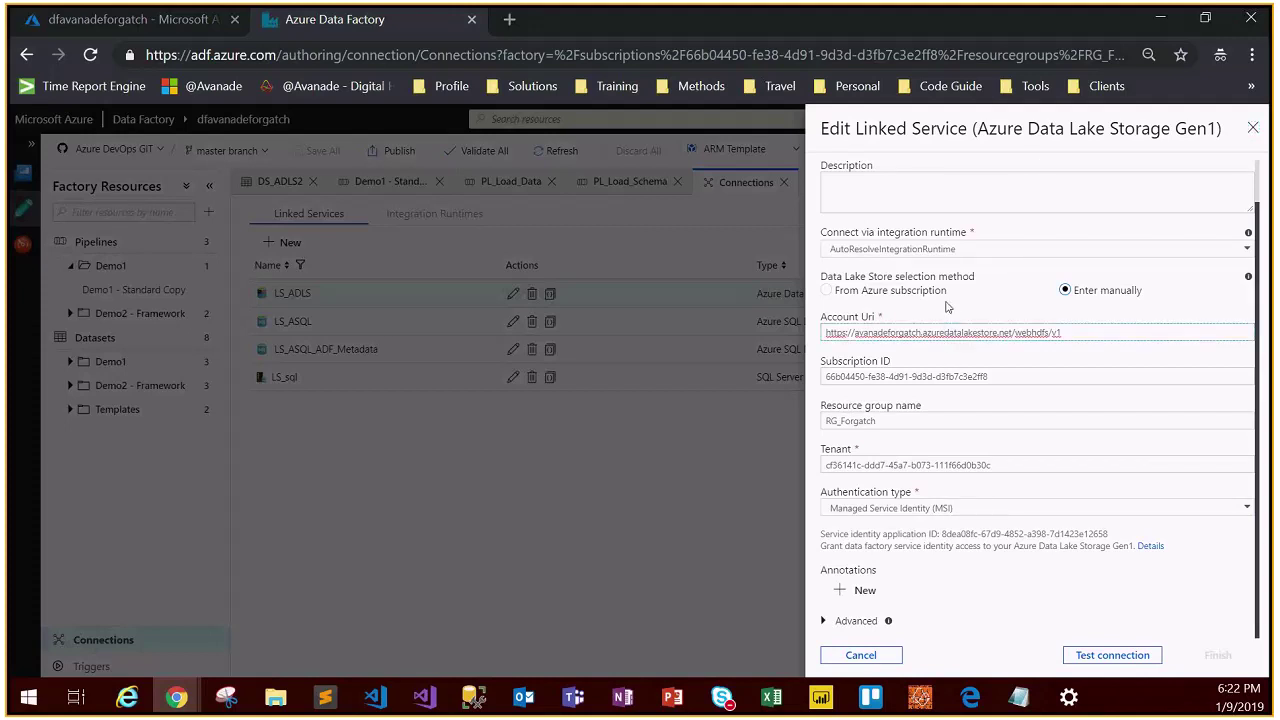
pyautogui.scroll(1, 922, 300)
pyautogui.scroll(-1, 925, 350)
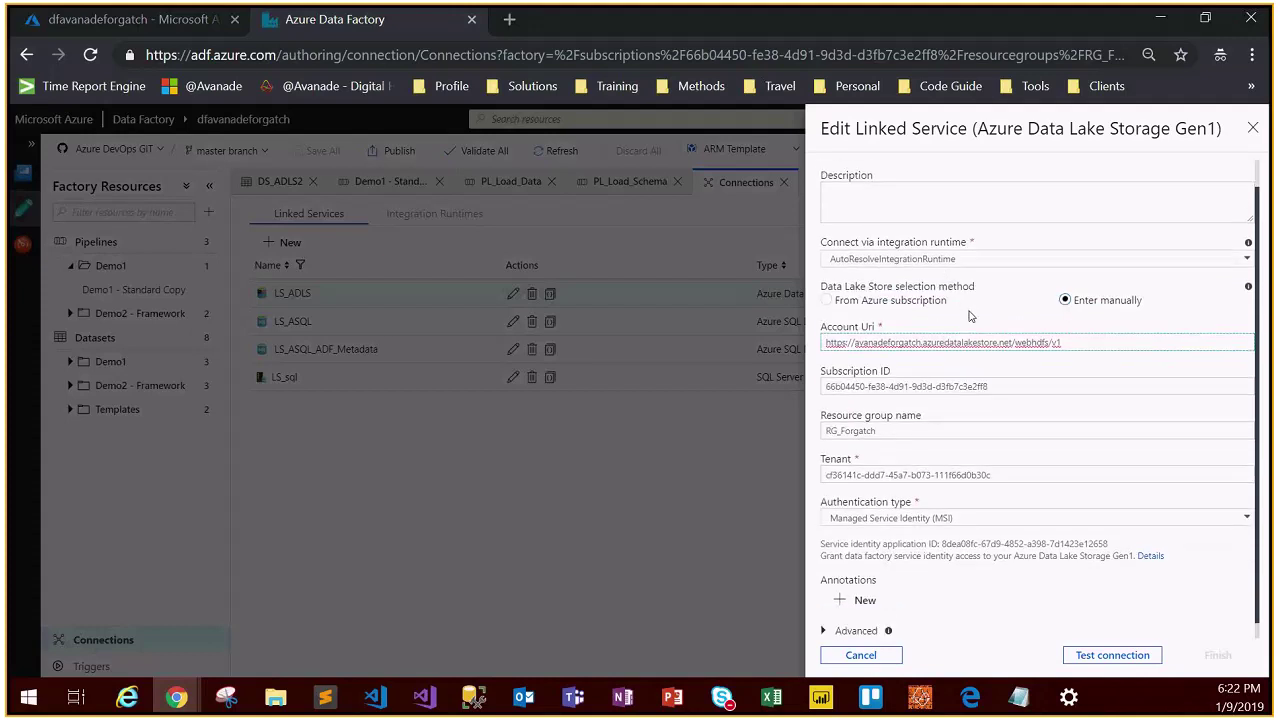
pyautogui.scroll(1, 942, 531)
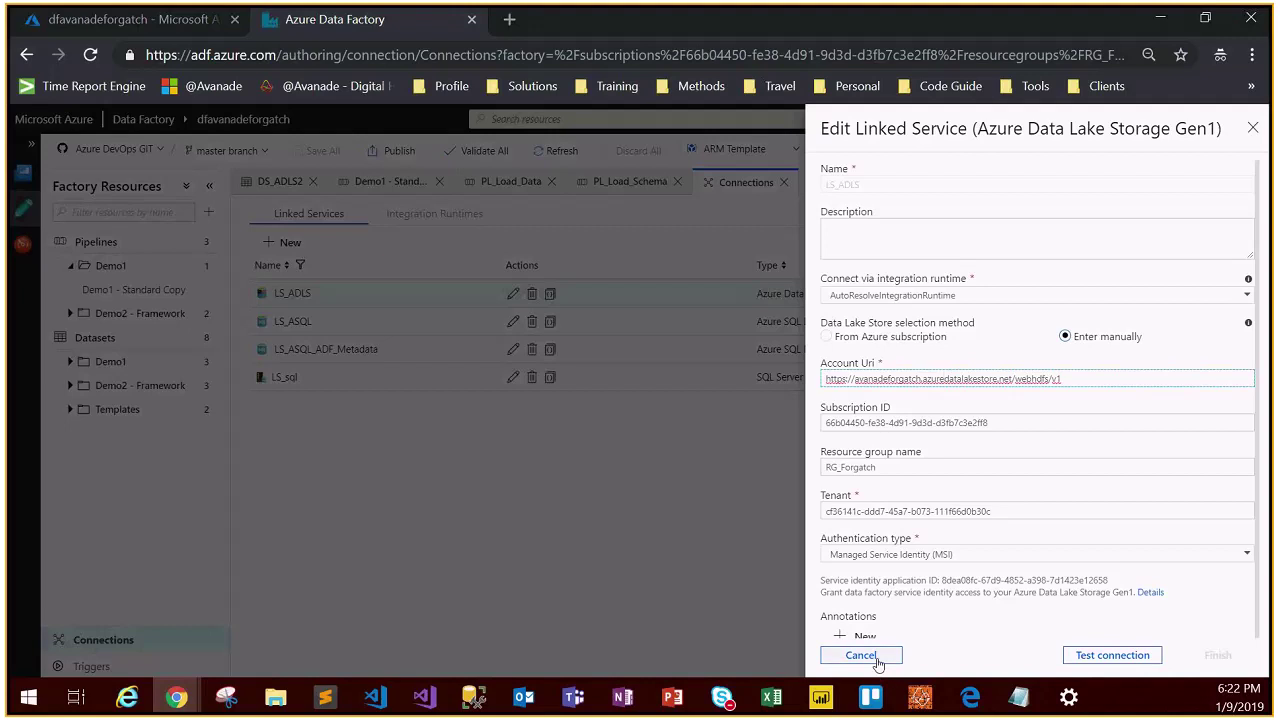
pyautogui.click(860, 655)
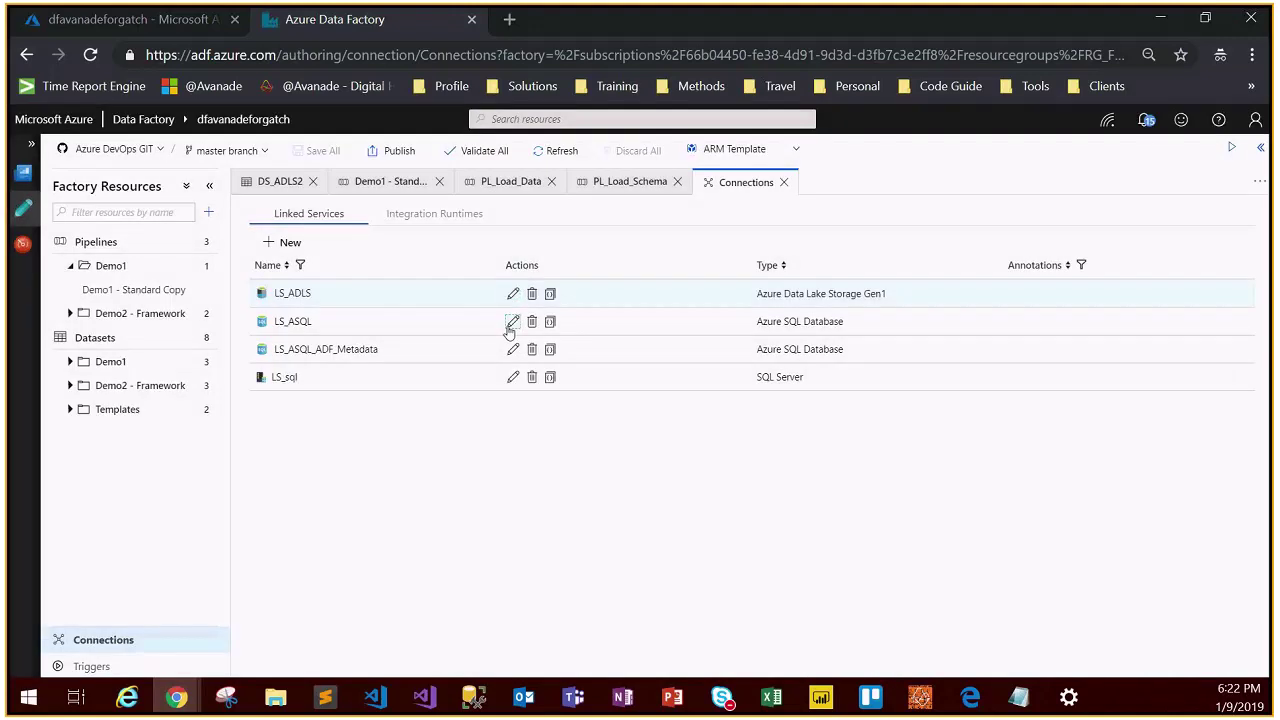
pyautogui.click(513, 321)
pyautogui.scroll(-2, 1006, 475)
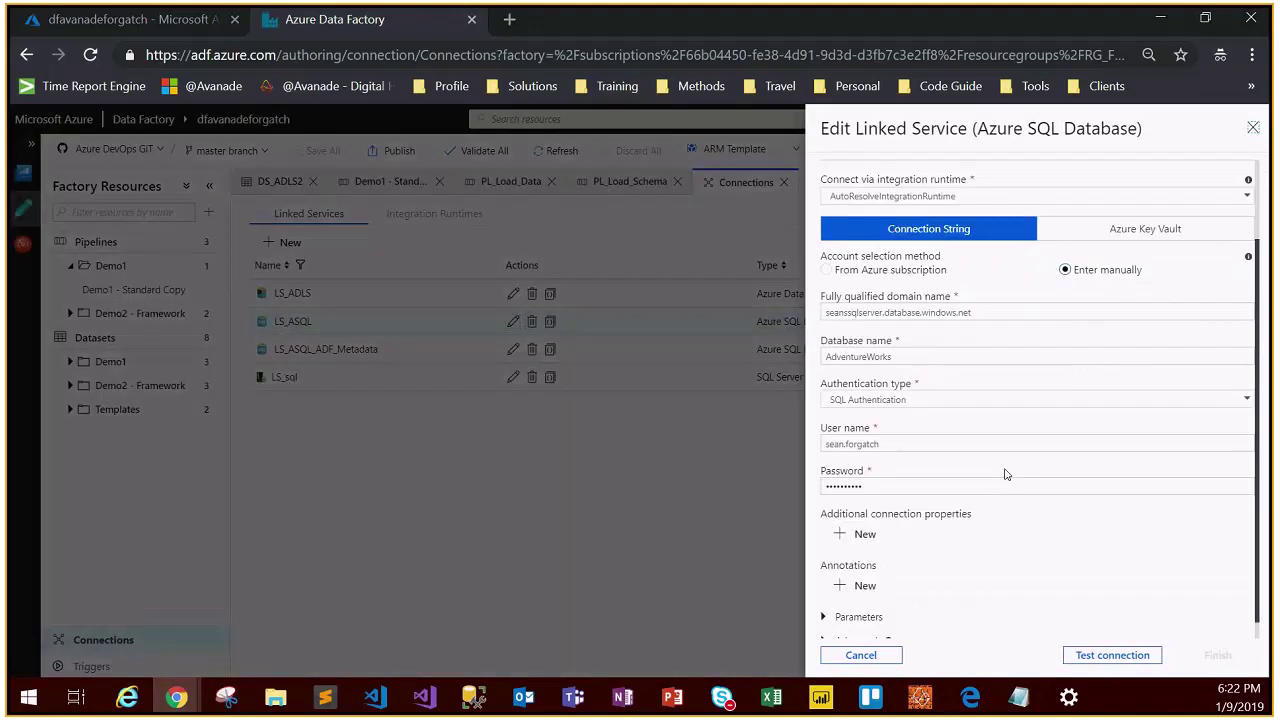
pyautogui.moveTo(960, 350)
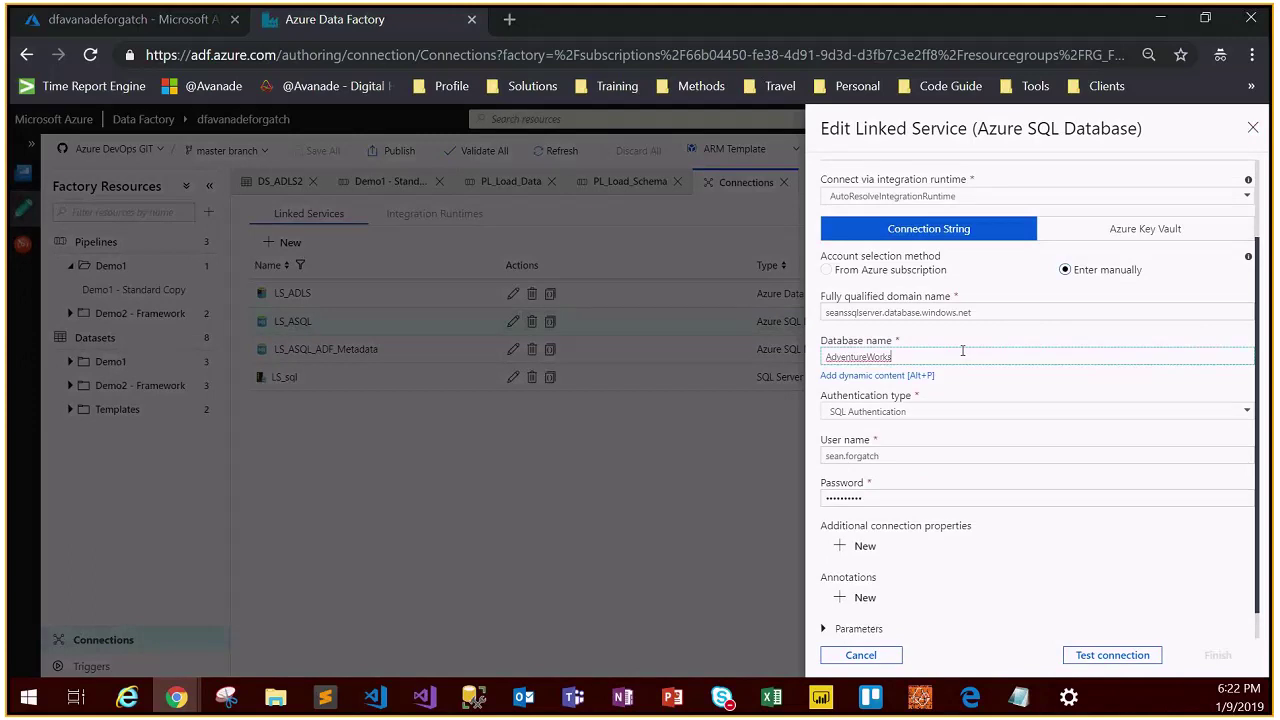
pyautogui.click(888, 378)
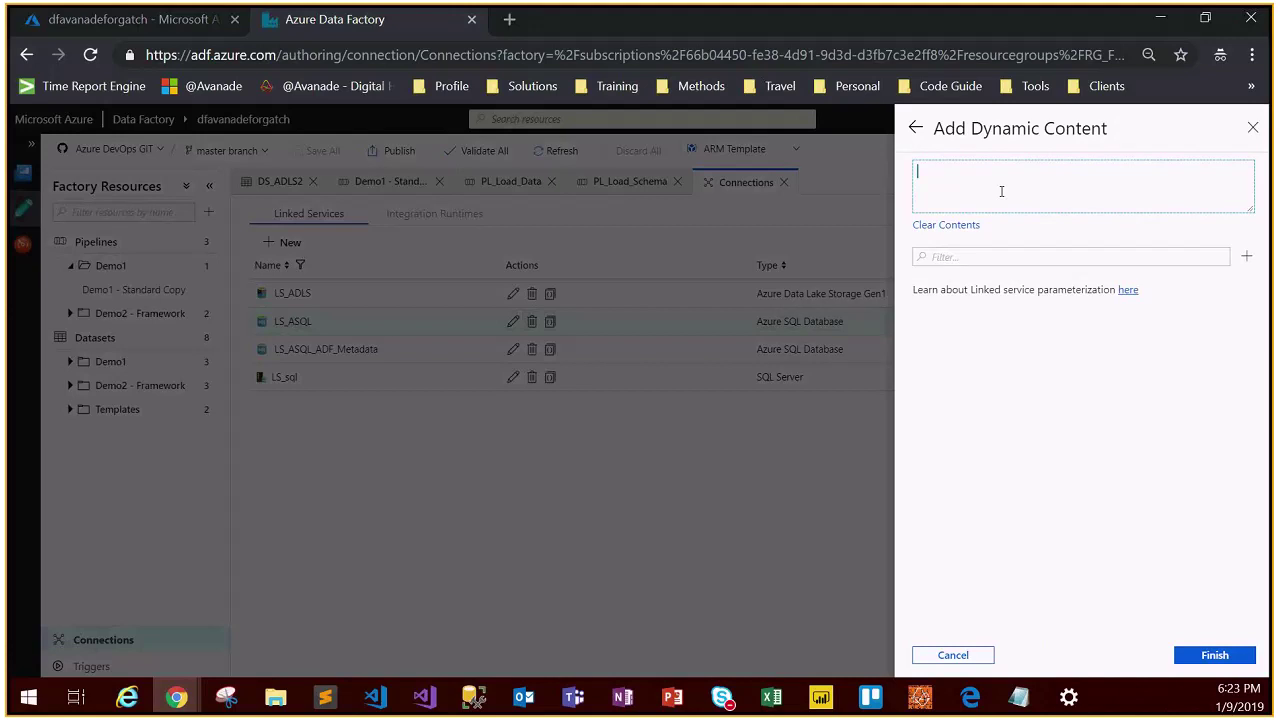
pyautogui.write('@')
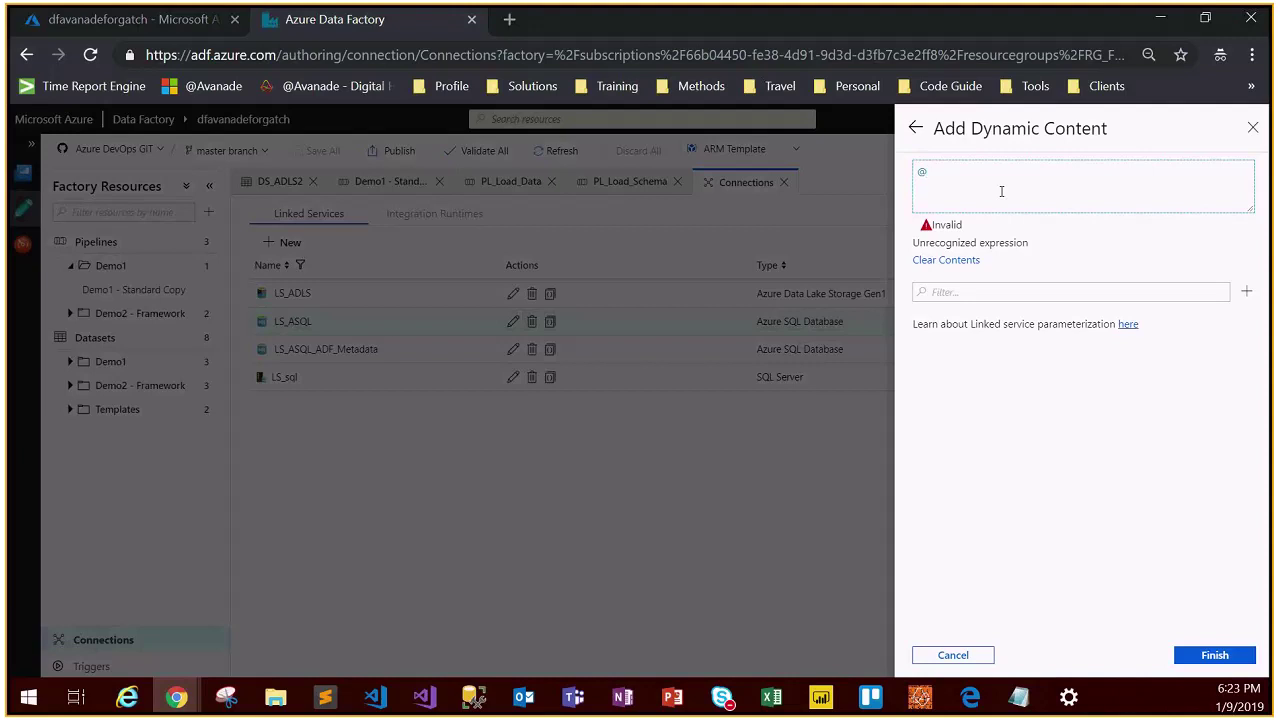
pyautogui.write('{')
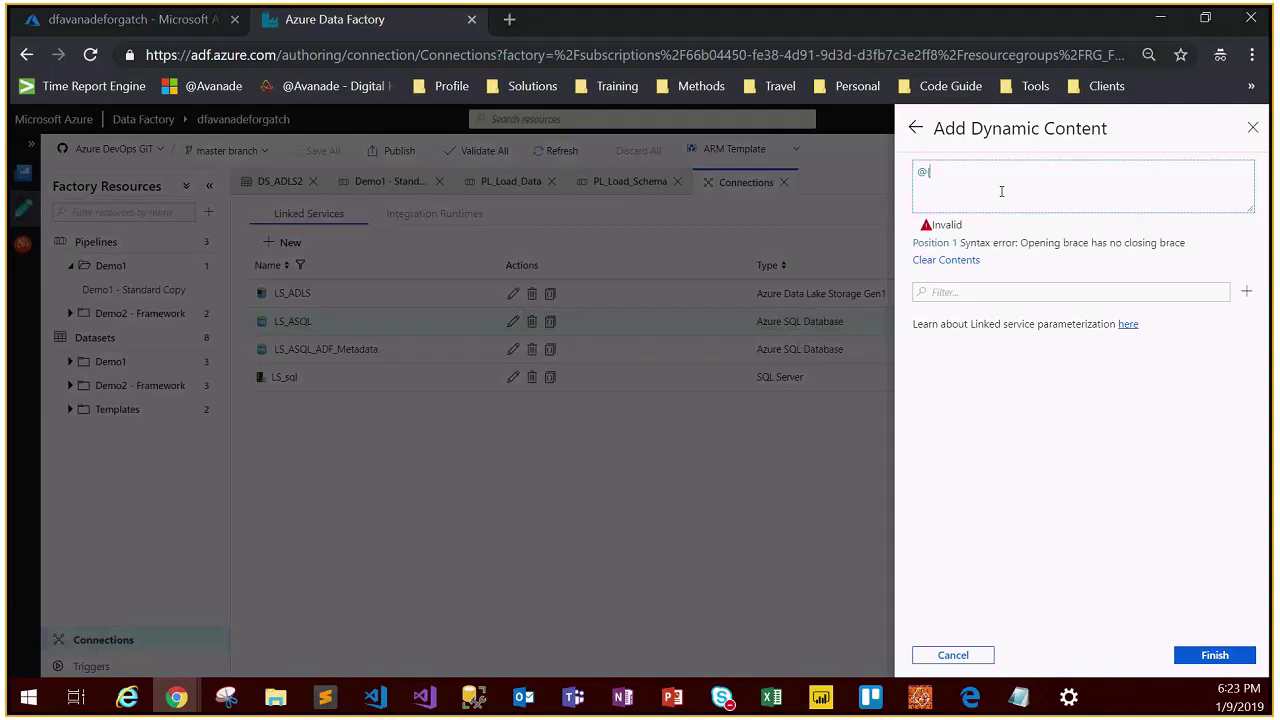
pyautogui.write('linke')
pyautogui.press('BackSpace')
pyautogui.press('BackSpace')
pyautogui.press('BackSpace')
pyautogui.press('BackSpace')
pyautogui.press('BackSpace')
pyautogui.press('BackSpace')
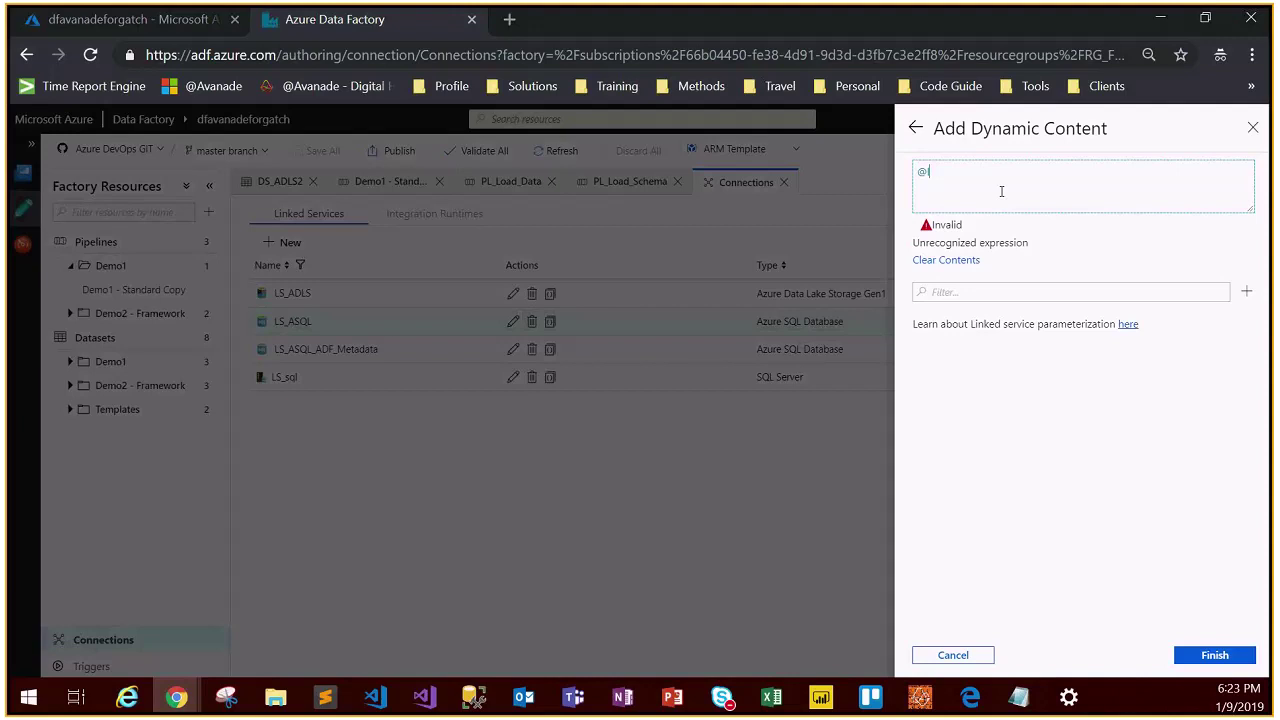
pyautogui.write('linkedService().Data')
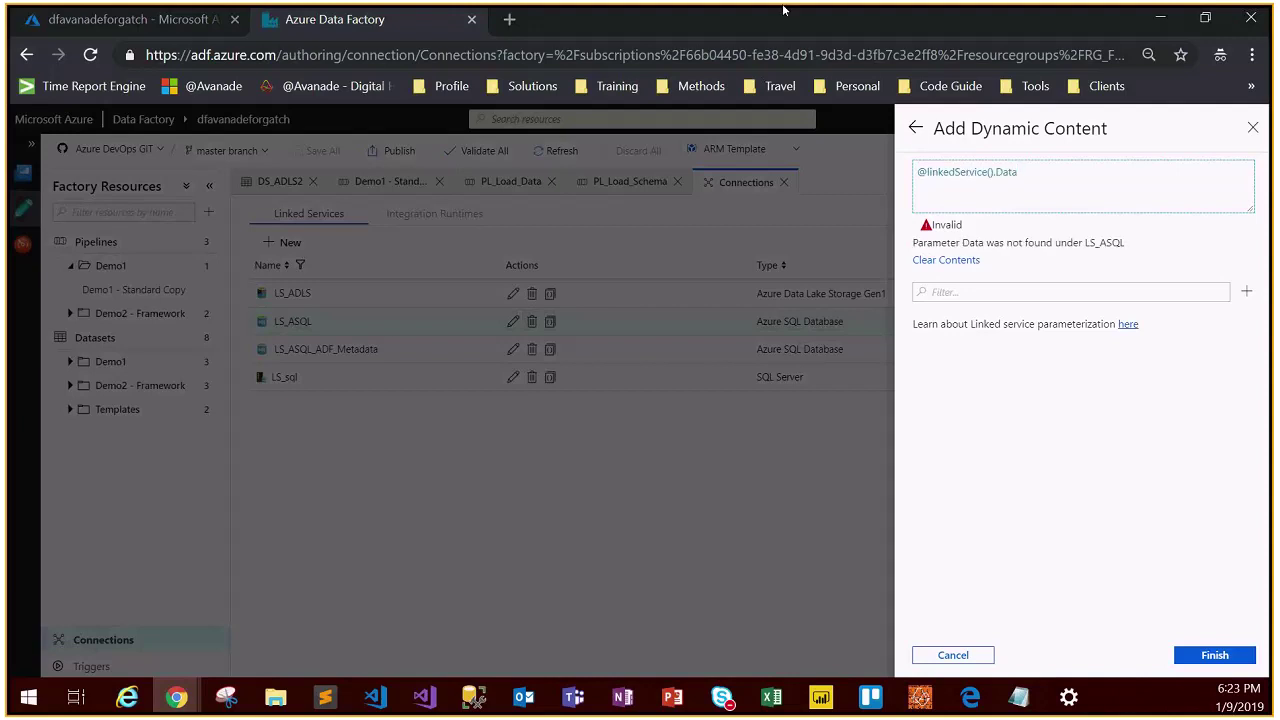
pyautogui.click(917, 131)
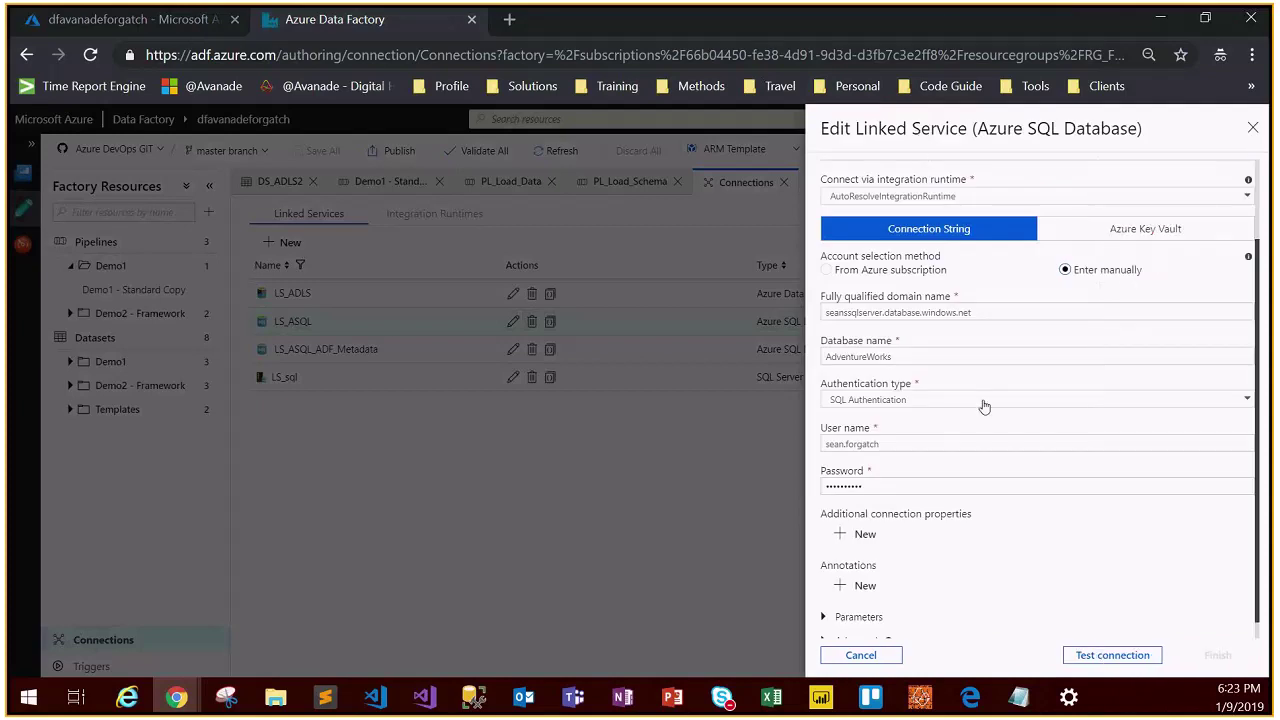
pyautogui.scroll(-1, 983, 405)
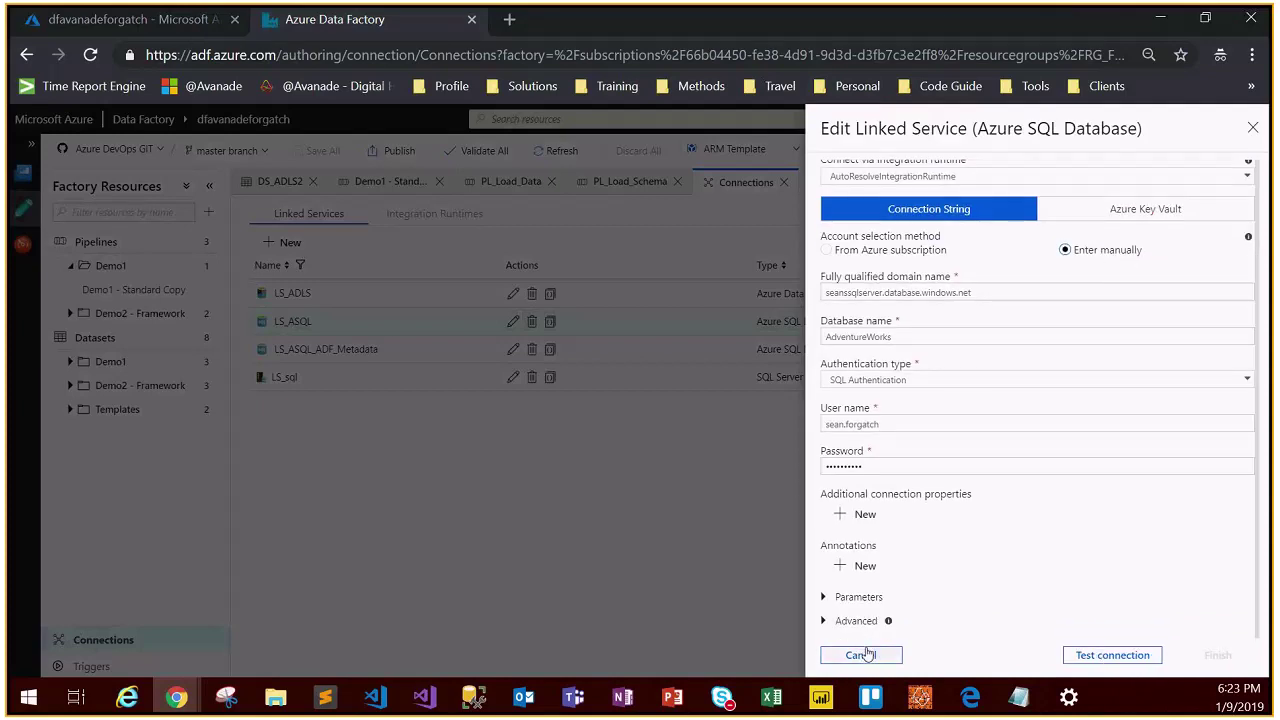
pyautogui.click(862, 655)
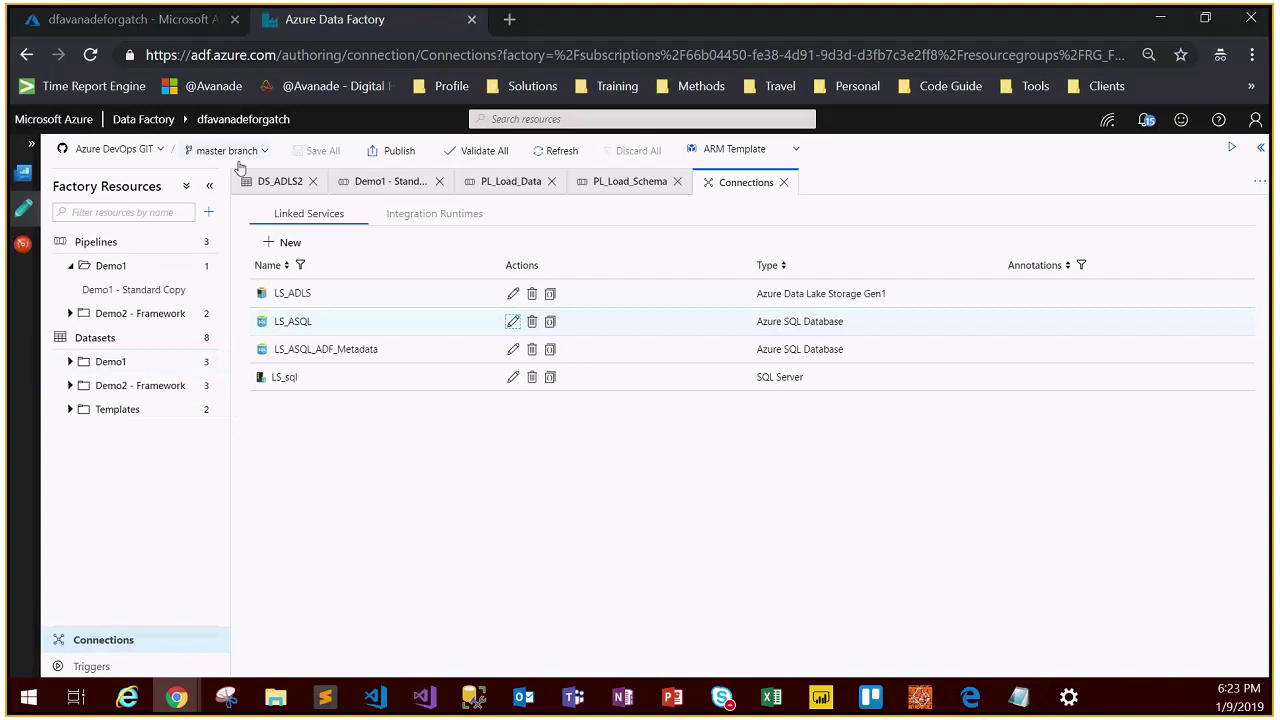
# Open the Demo1 datasets DS_ADLS and DS_ASQL, then the Demo1 - Standard Copy pipeline.
pyautogui.click(108, 361)
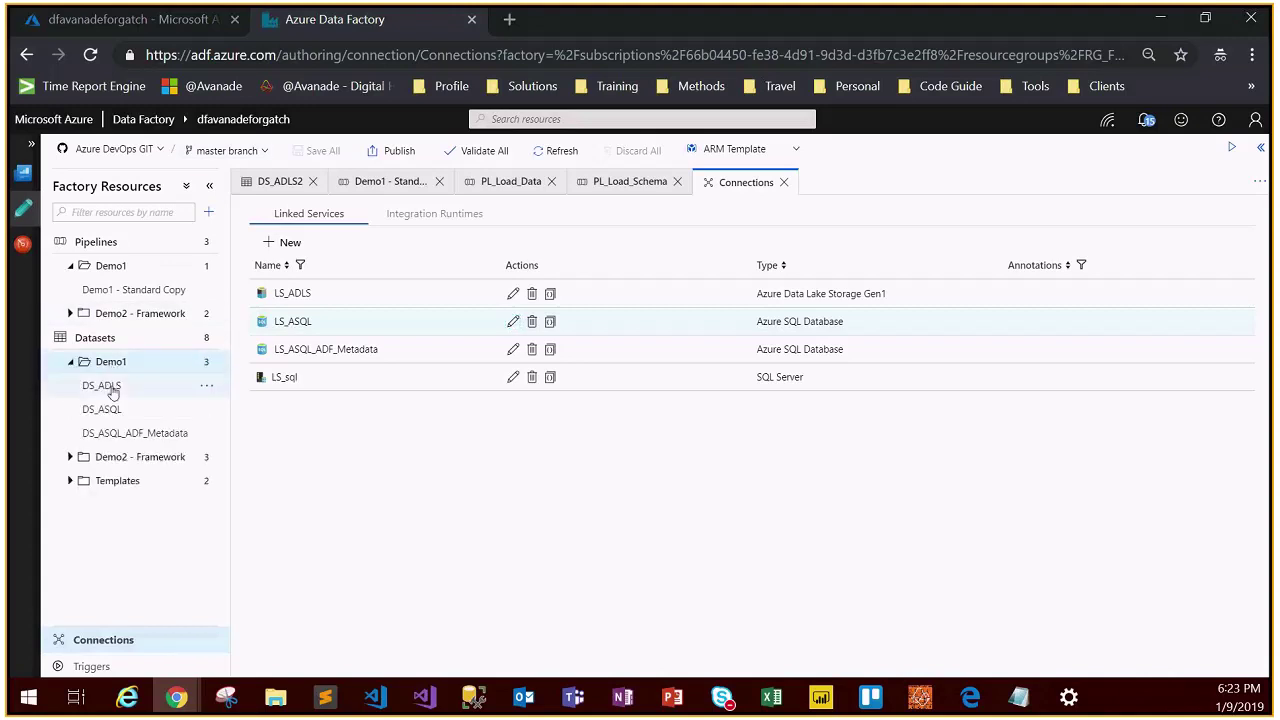
pyautogui.click(113, 393)
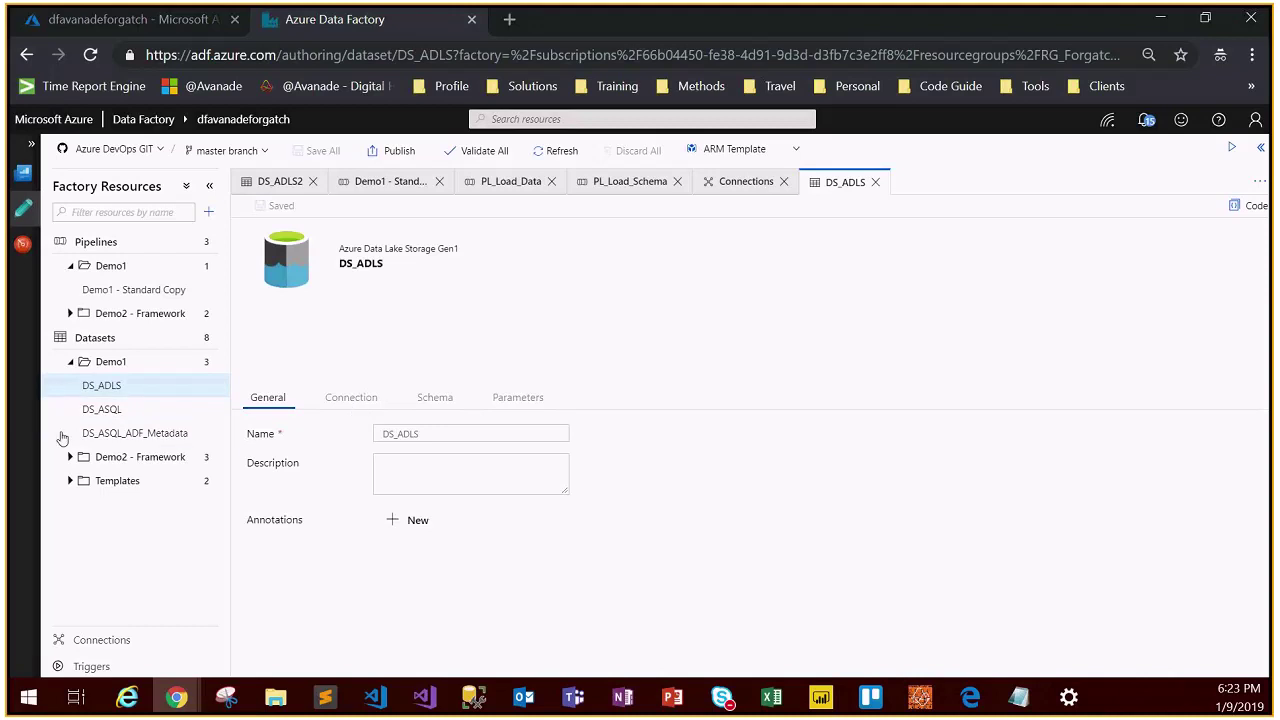
pyautogui.click(108, 411)
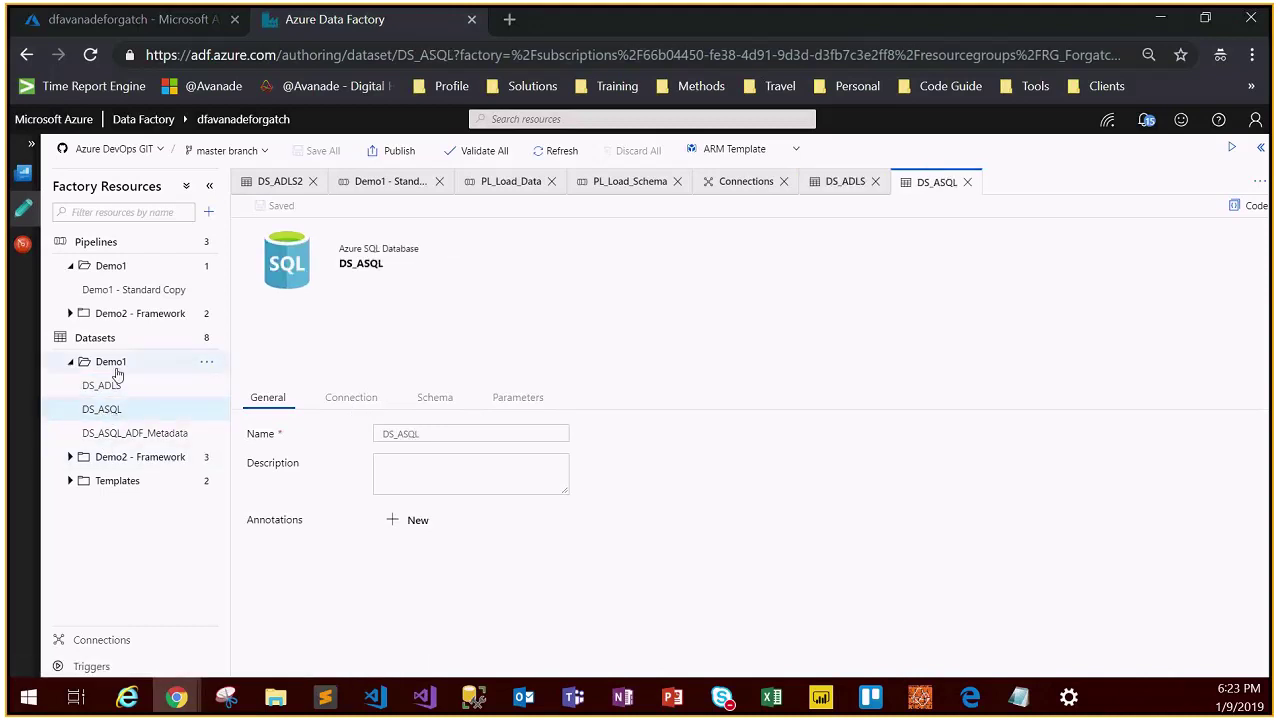
pyautogui.click(134, 289)
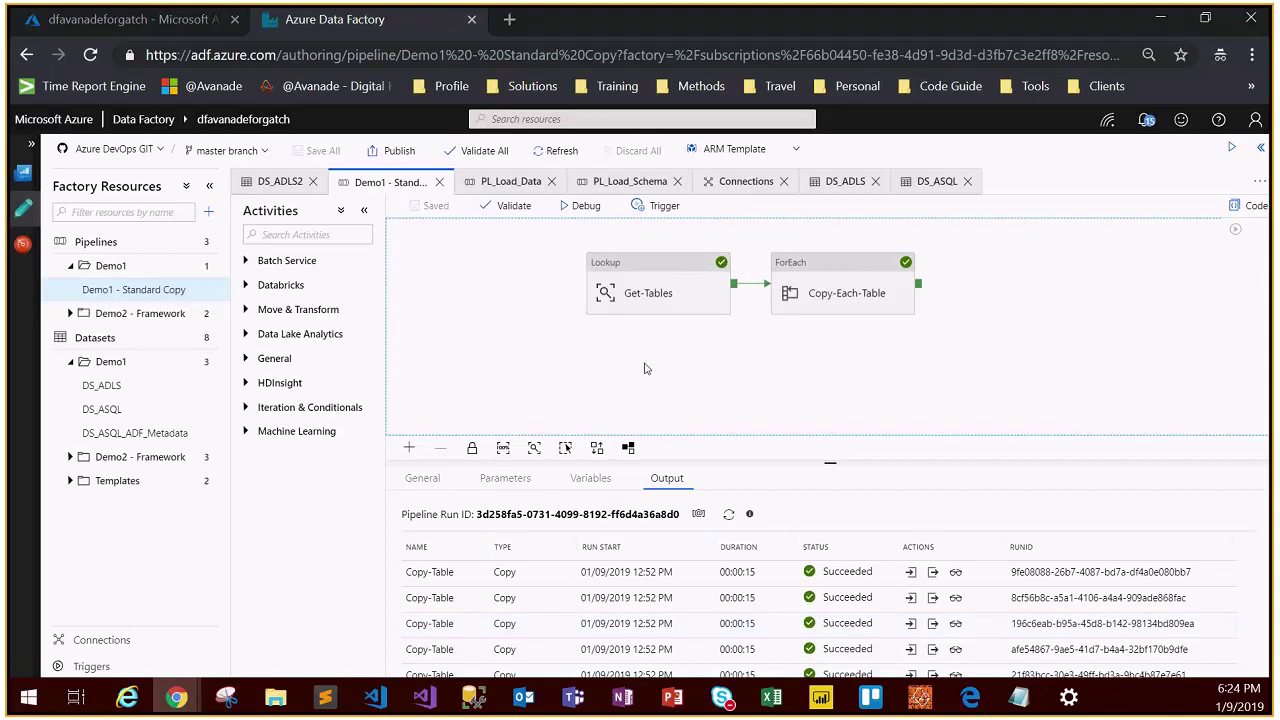
pyautogui.click(289, 261)
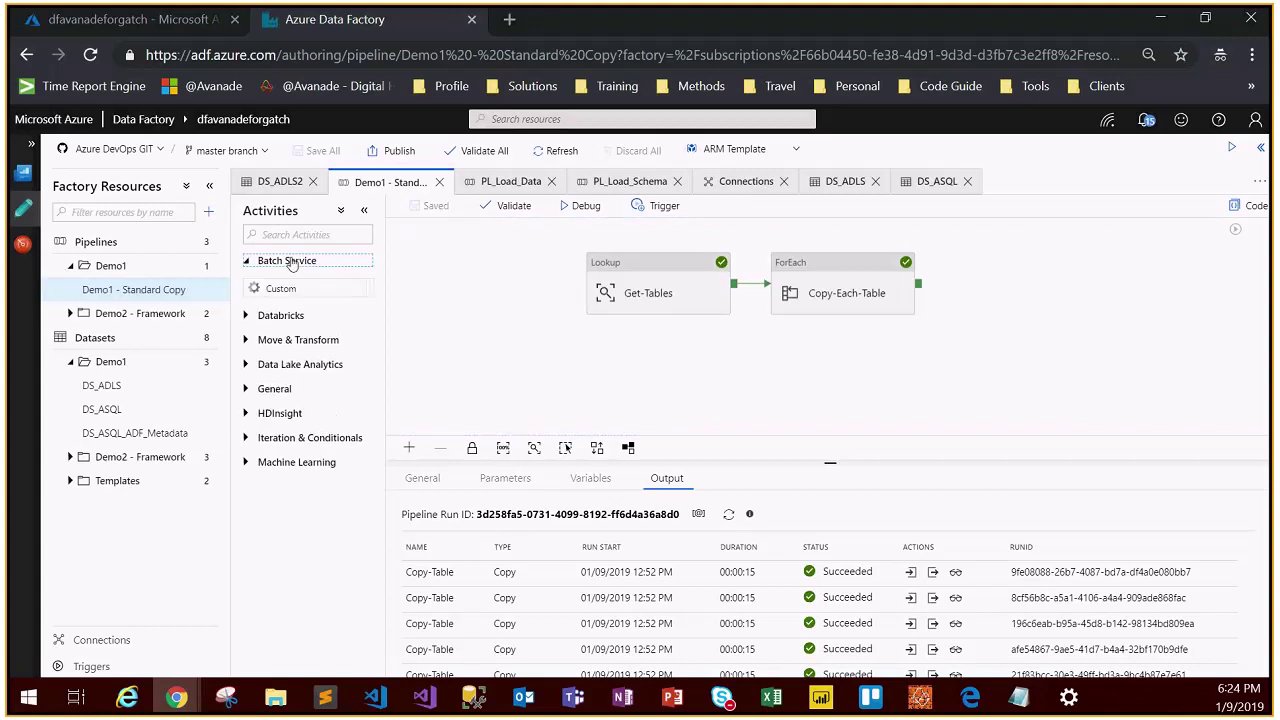
pyautogui.click(291, 316)
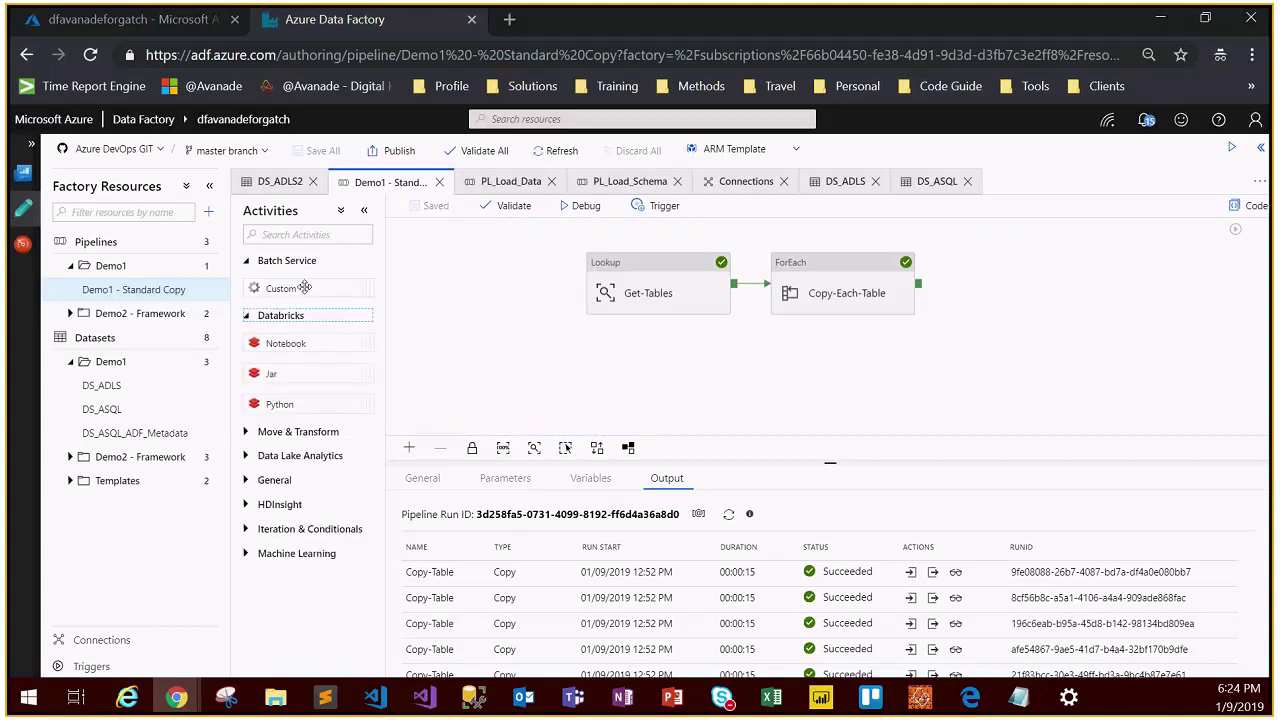
pyautogui.click(290, 345)
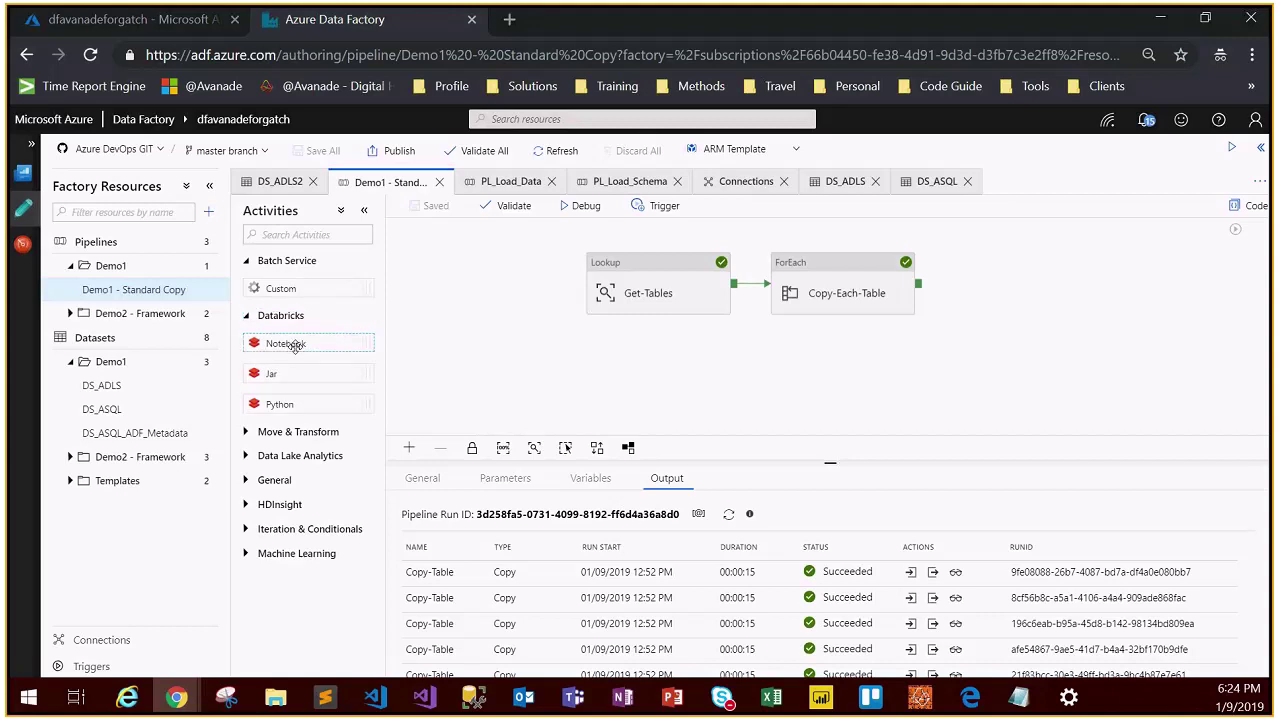
pyautogui.click(286, 436)
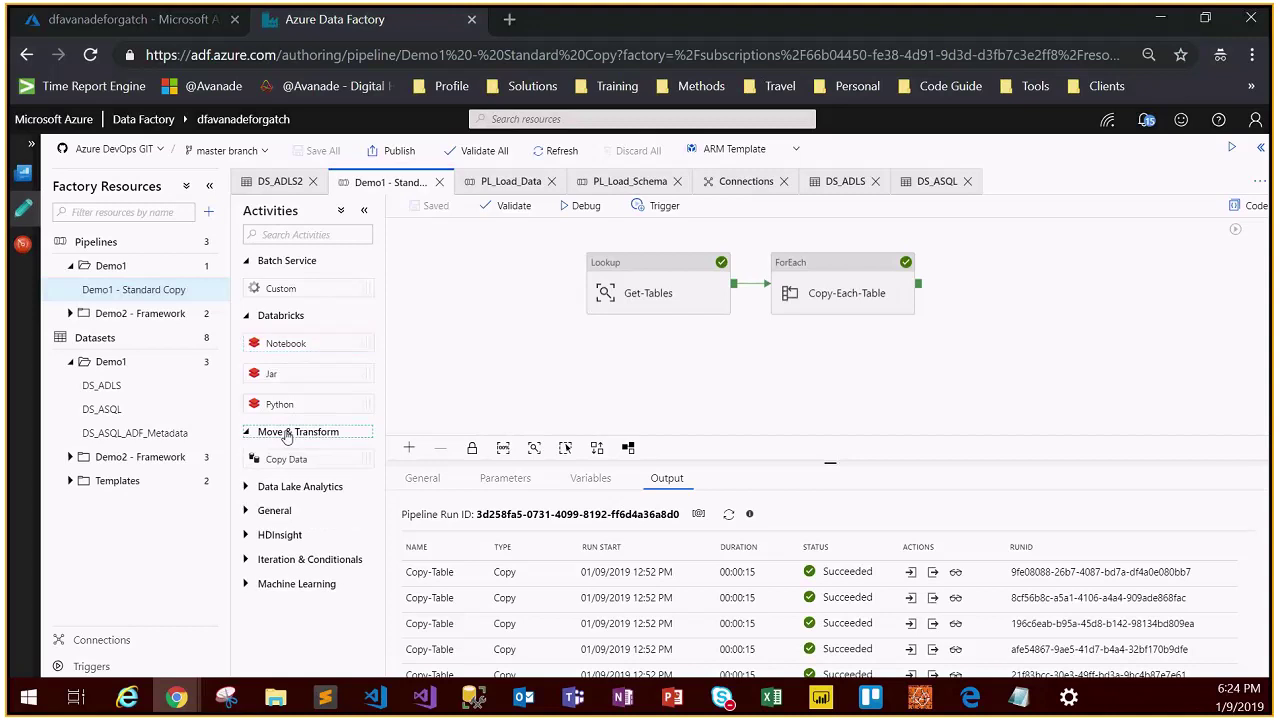
pyautogui.moveTo(281, 455); pyautogui.dragTo(493, 354)
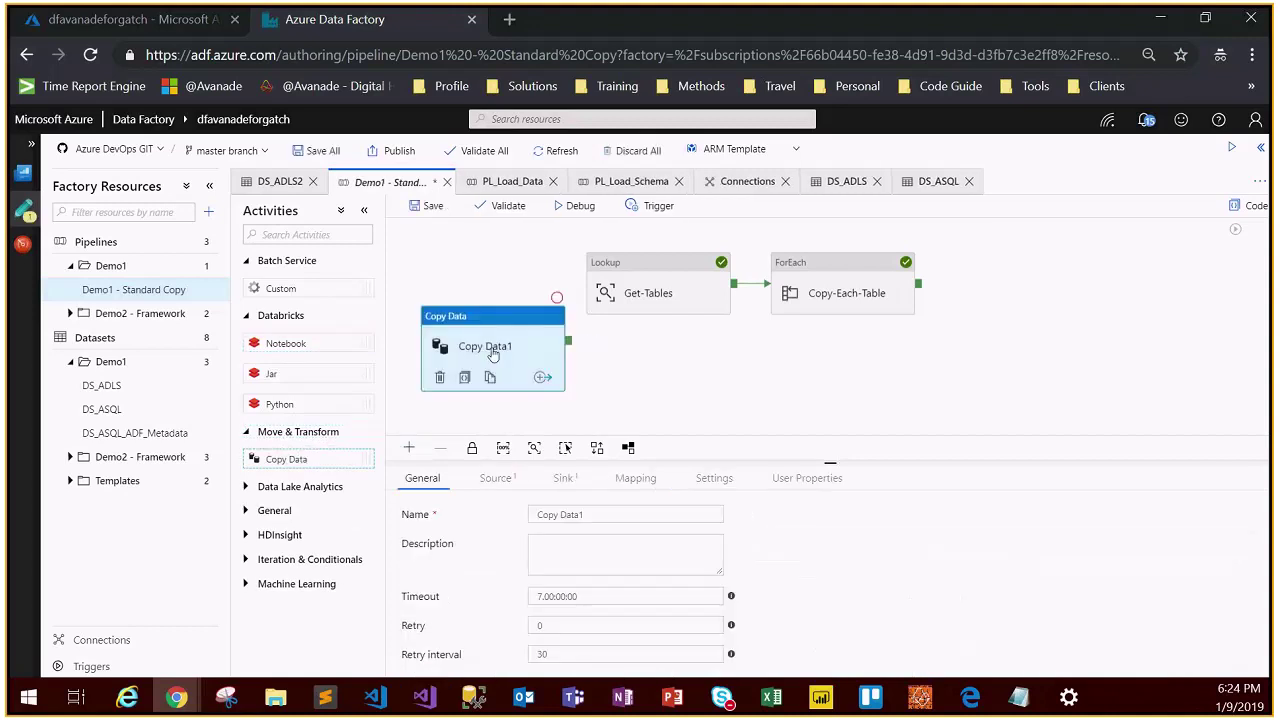
pyautogui.click(496, 478)
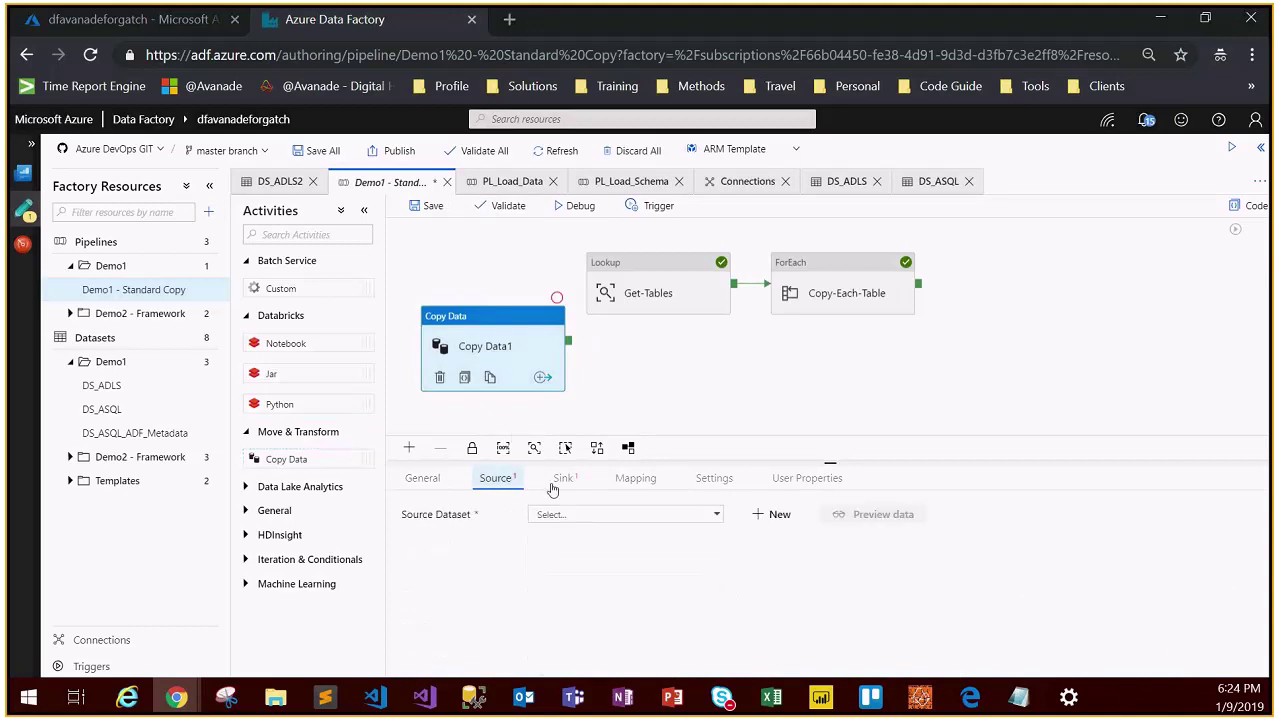
pyautogui.click(633, 490)
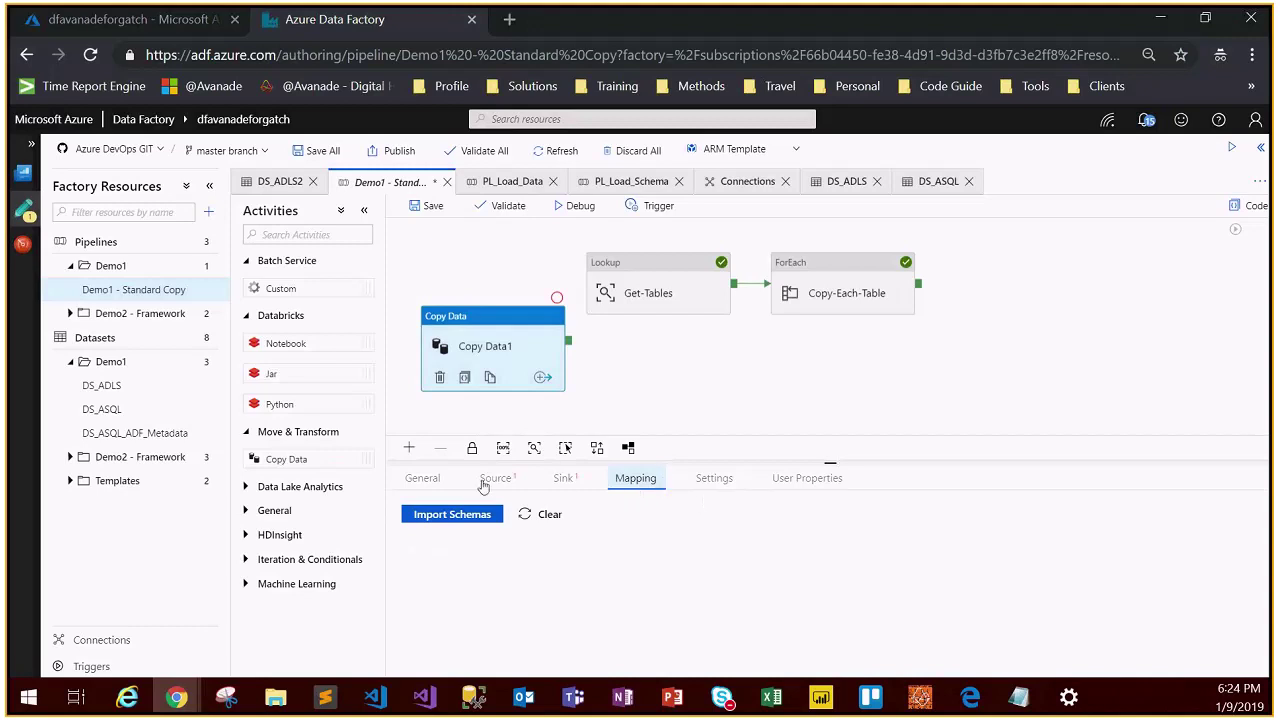
pyautogui.click(538, 337)
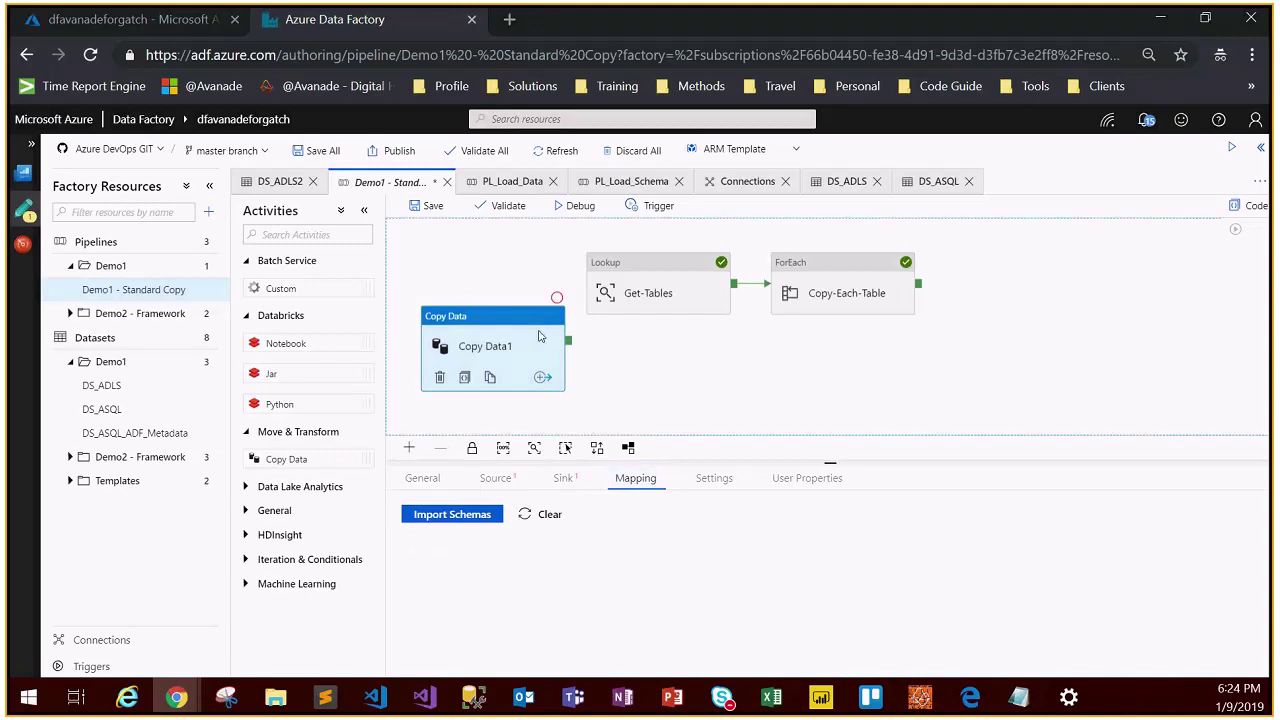
pyautogui.press('Delete')
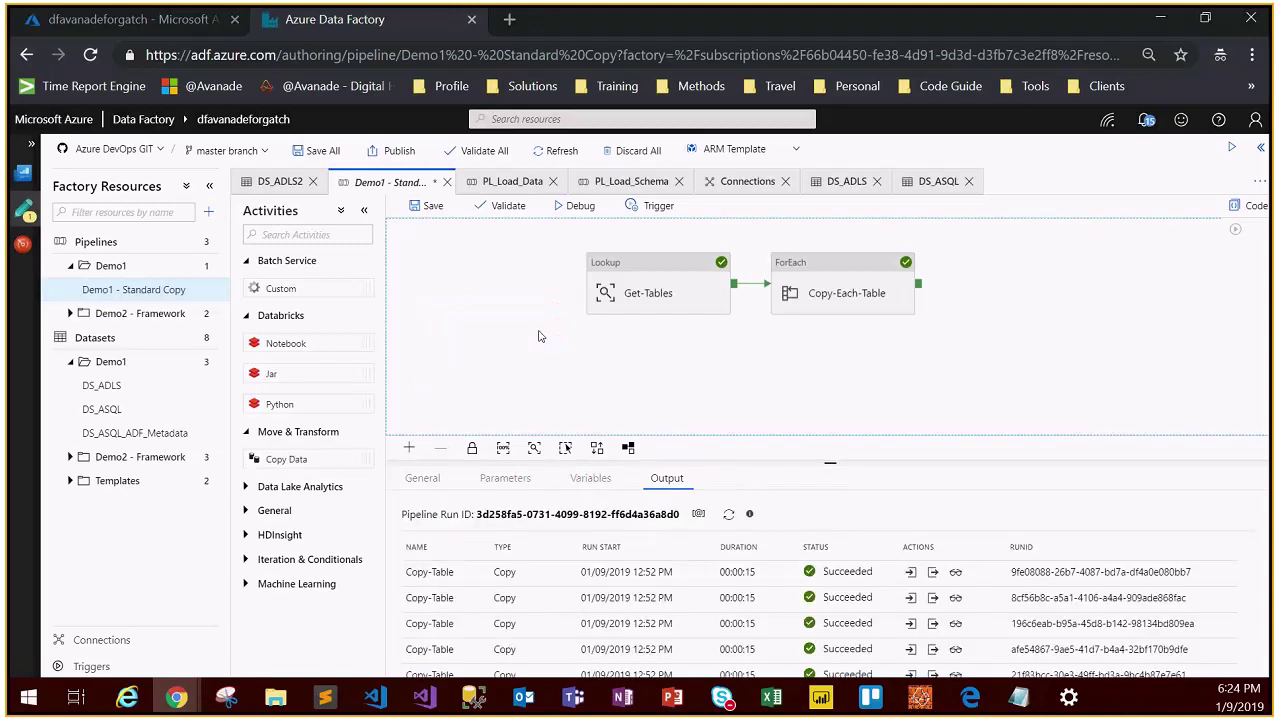
# Review the Get-Tables lookup's query, highlighting the table_Schema and QUOTENAME parts.
pyautogui.moveTo(517, 334); pyautogui.dragTo(503, 351)
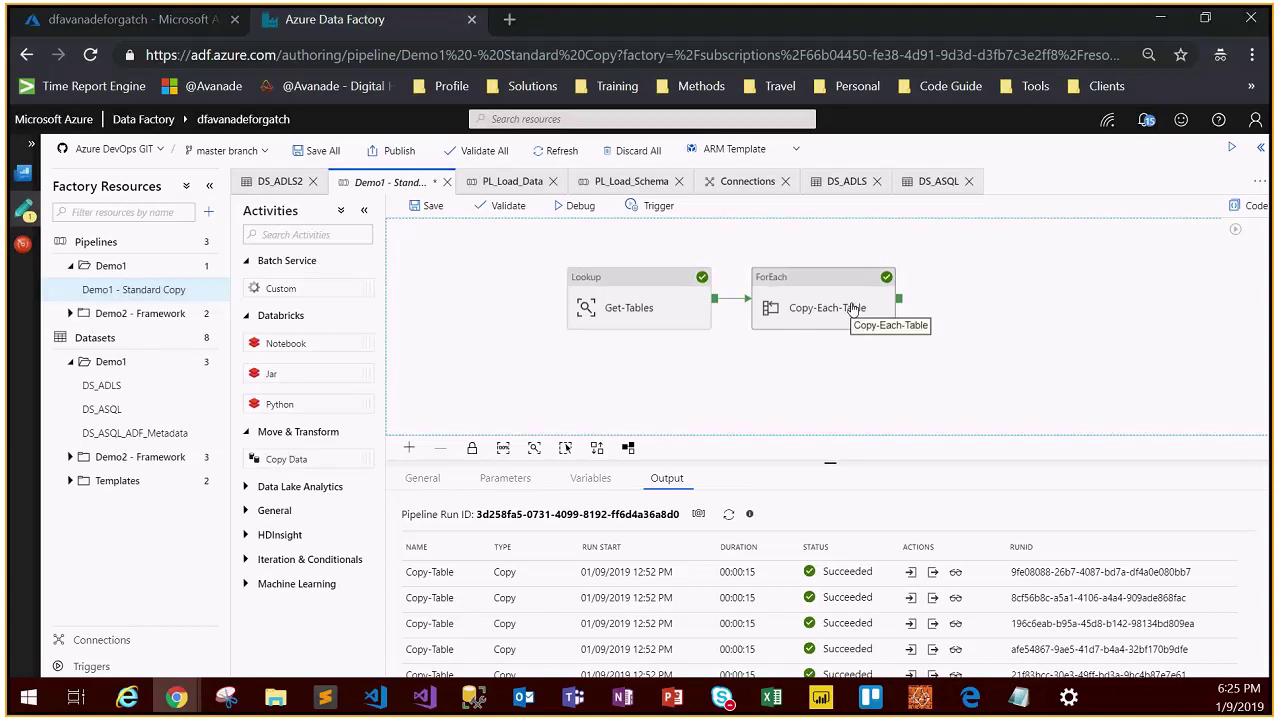
pyautogui.click(628, 312)
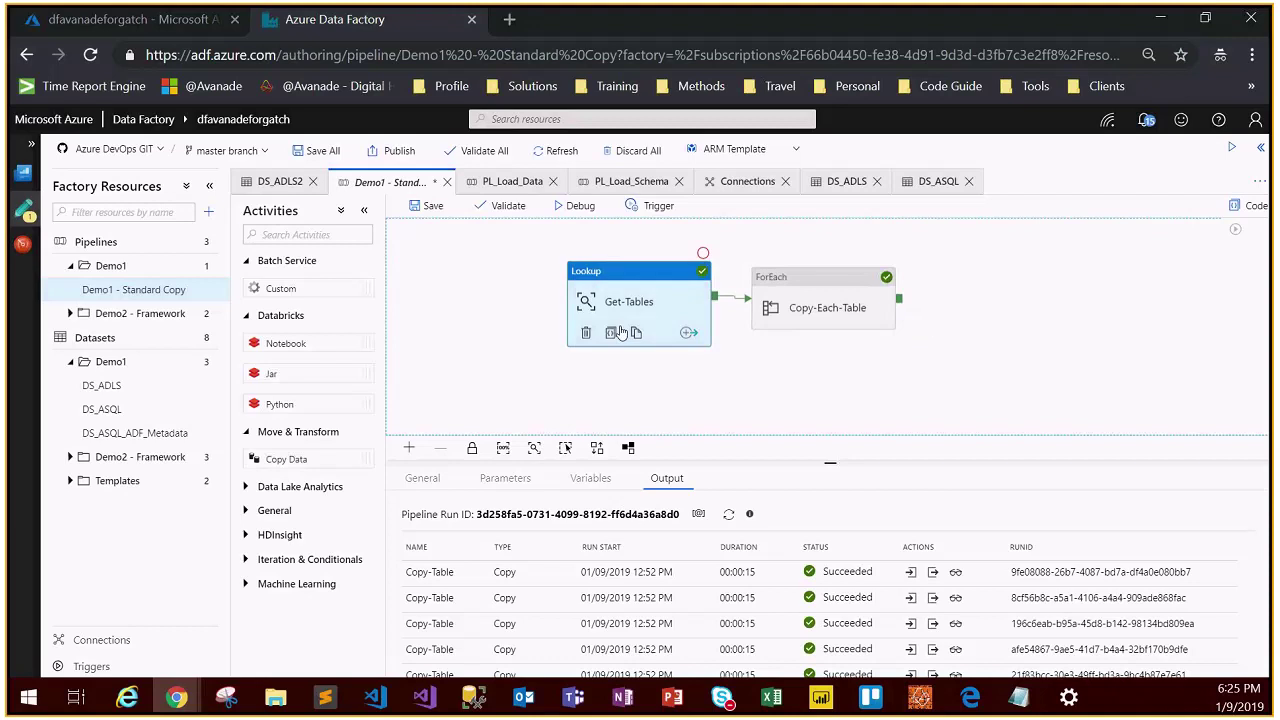
pyautogui.moveTo(834, 464); pyautogui.dragTo(838, 420)
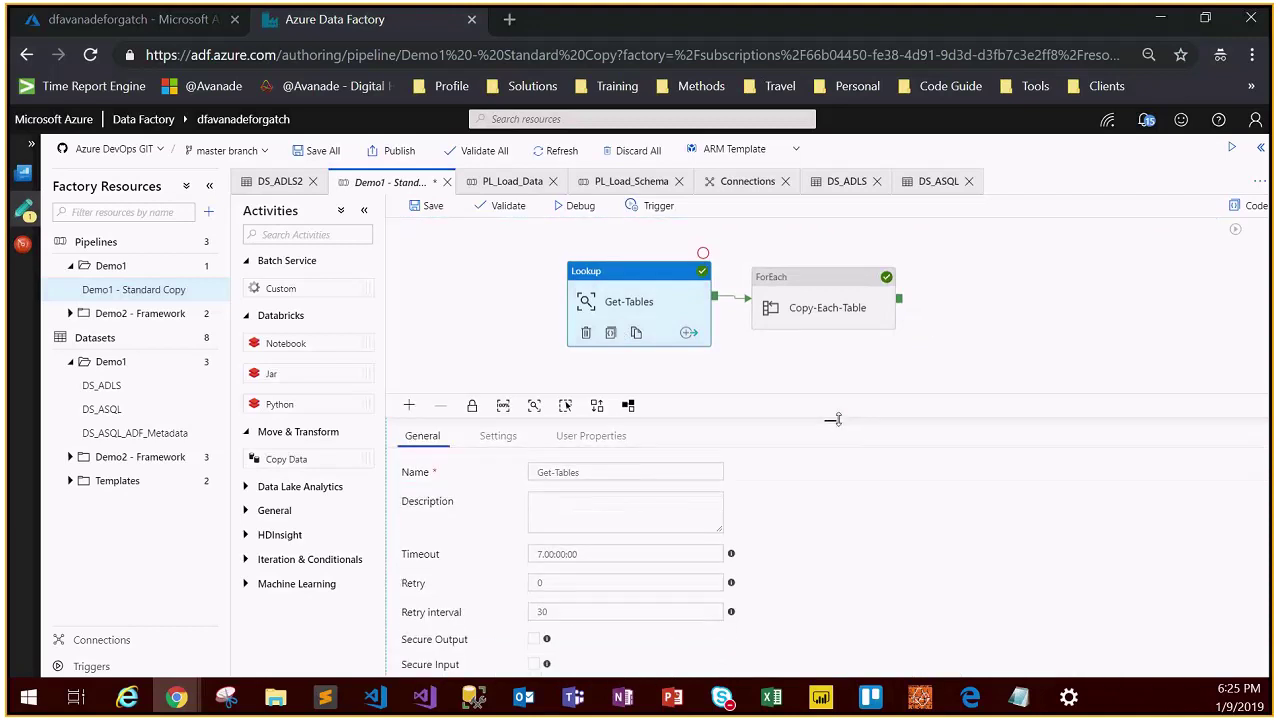
pyautogui.click(506, 442)
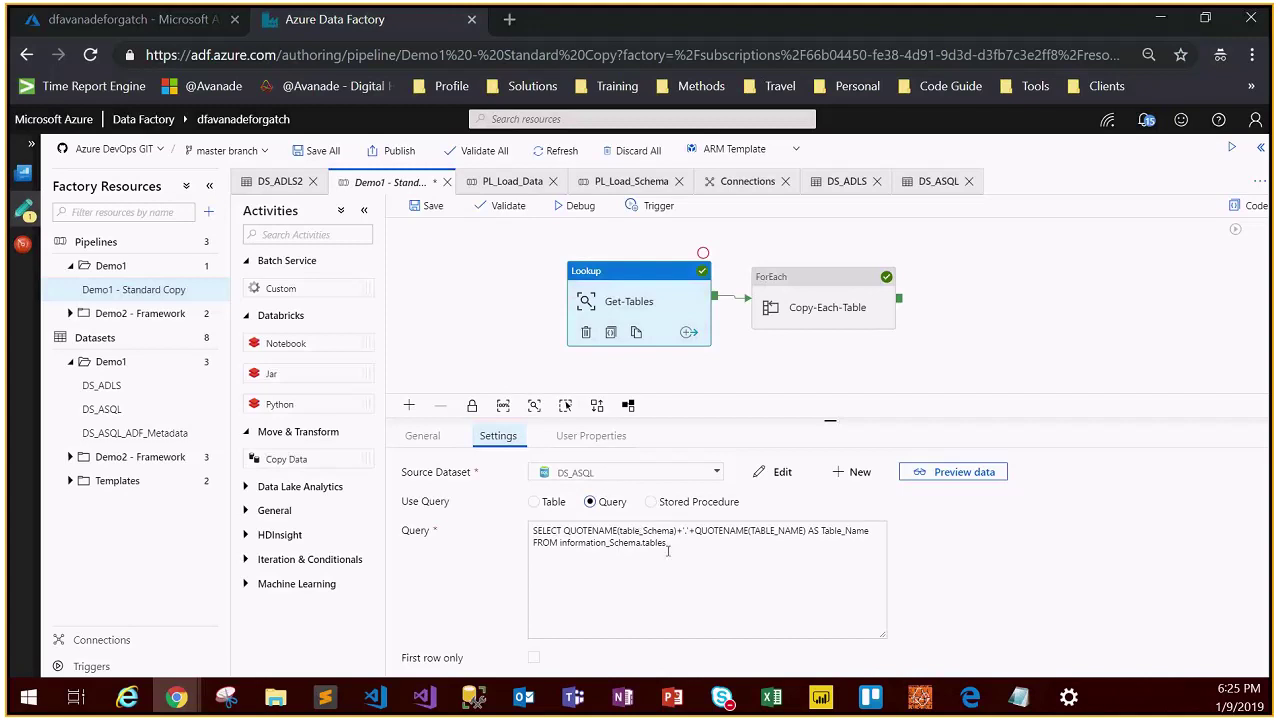
pyautogui.moveTo(671, 531); pyautogui.dragTo(642, 531)
pyautogui.moveTo(722, 531); pyautogui.dragTo(756, 531)
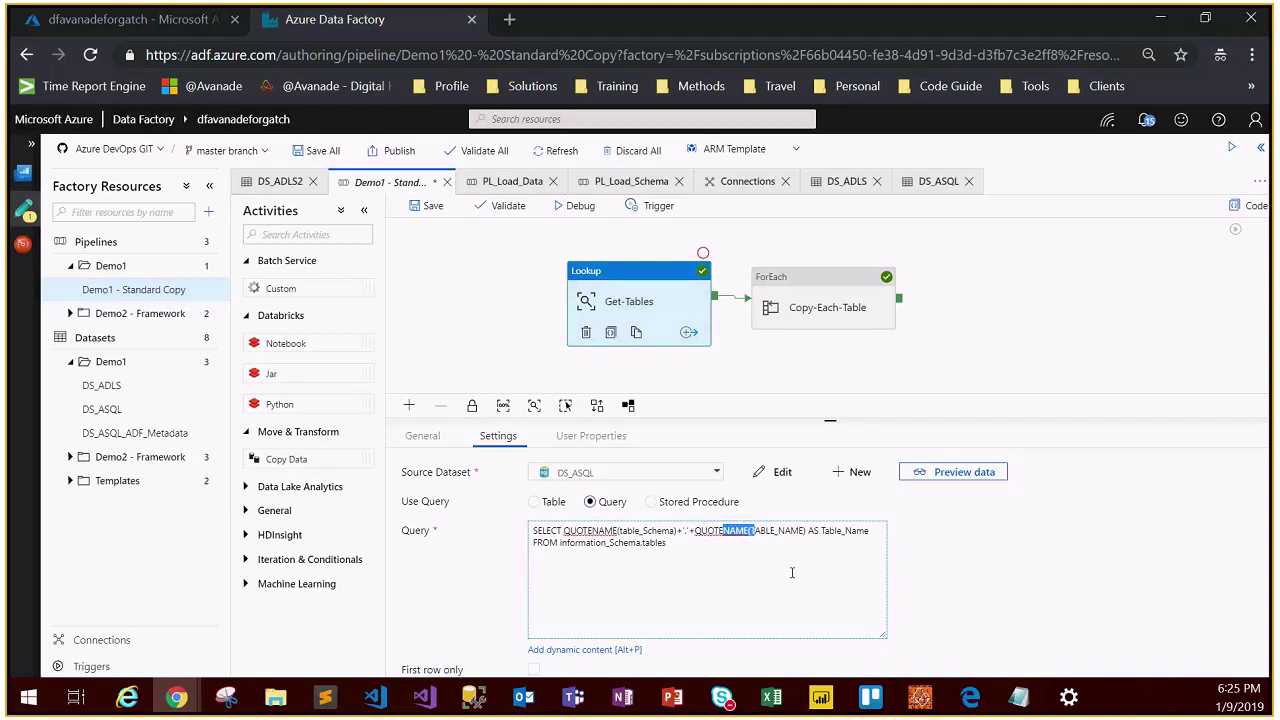
pyautogui.click(742, 535)
# Select the Copy-Each-Table loop and launch ZoomIt from Windows search.
pyautogui.click(808, 305)
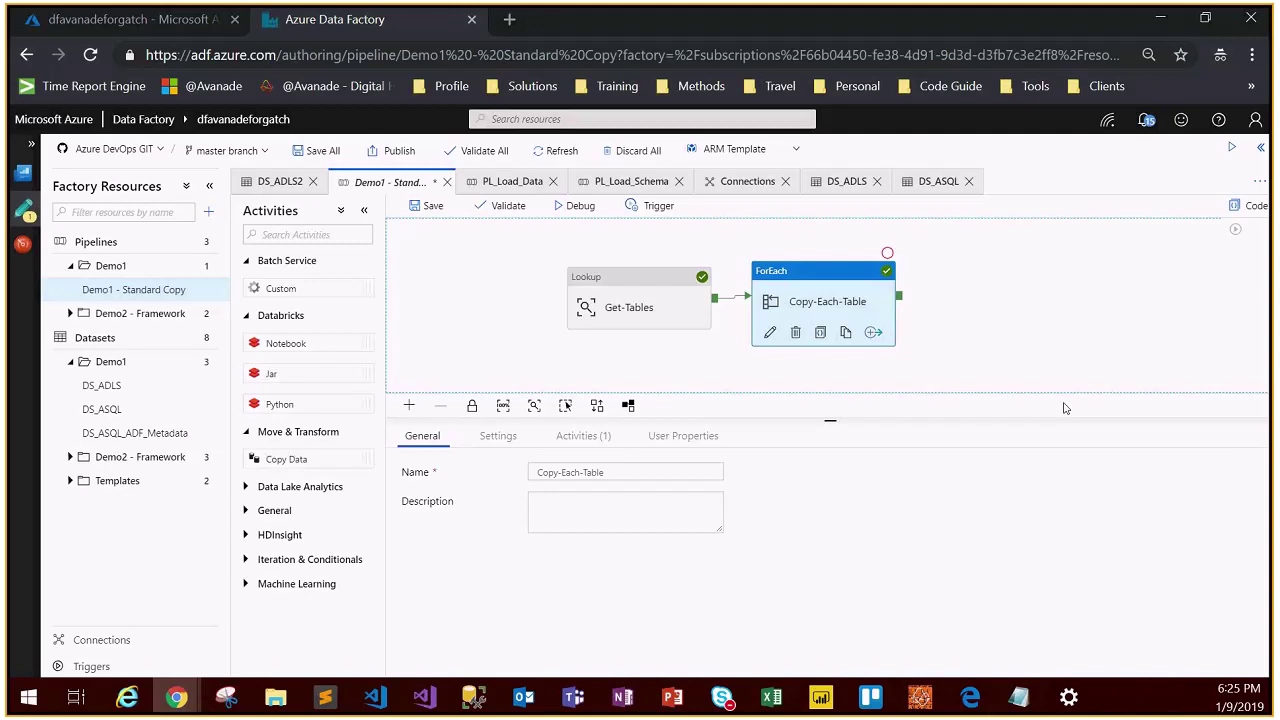
pyautogui.scroll(1, 993, 335)
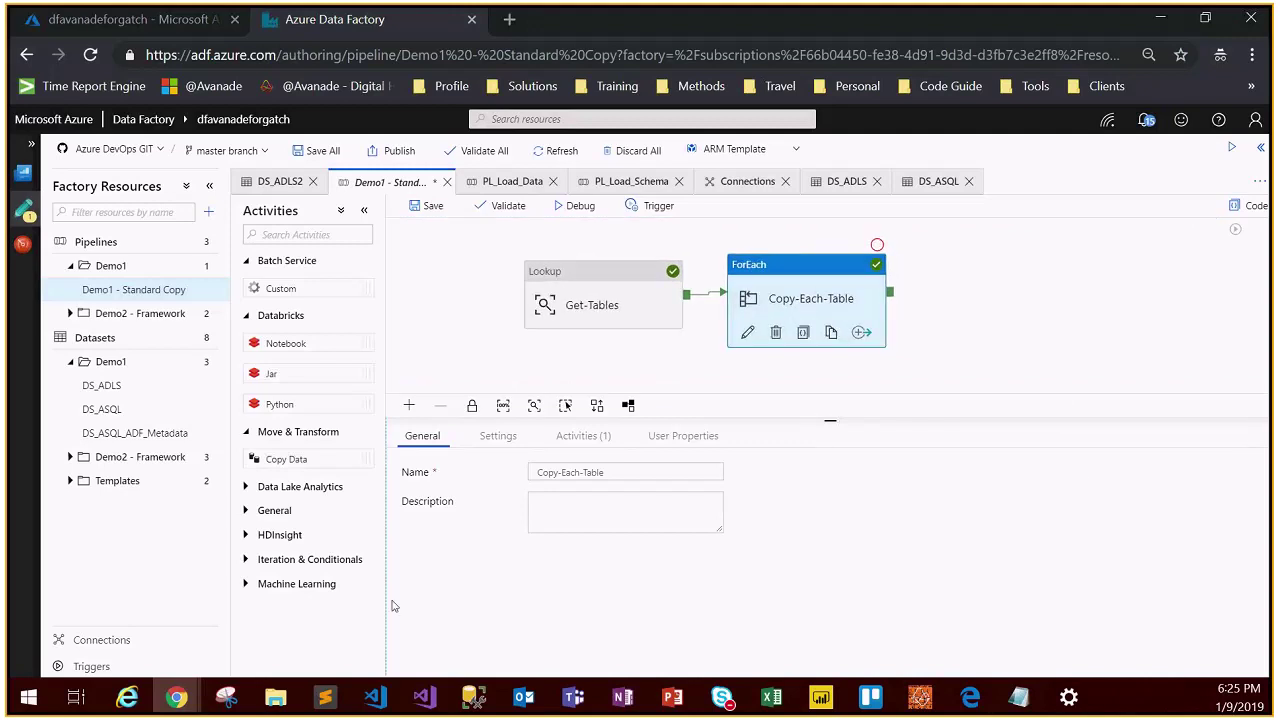
pyautogui.click(30, 703)
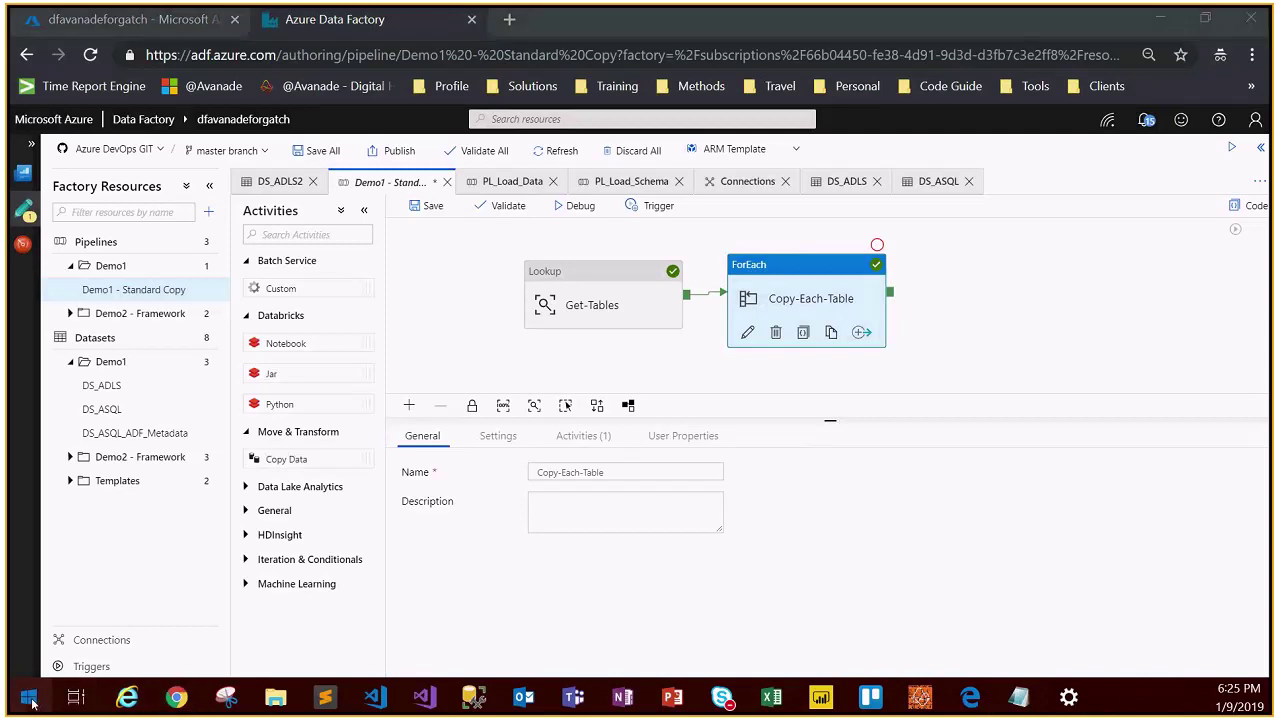
pyautogui.write('zoomit')
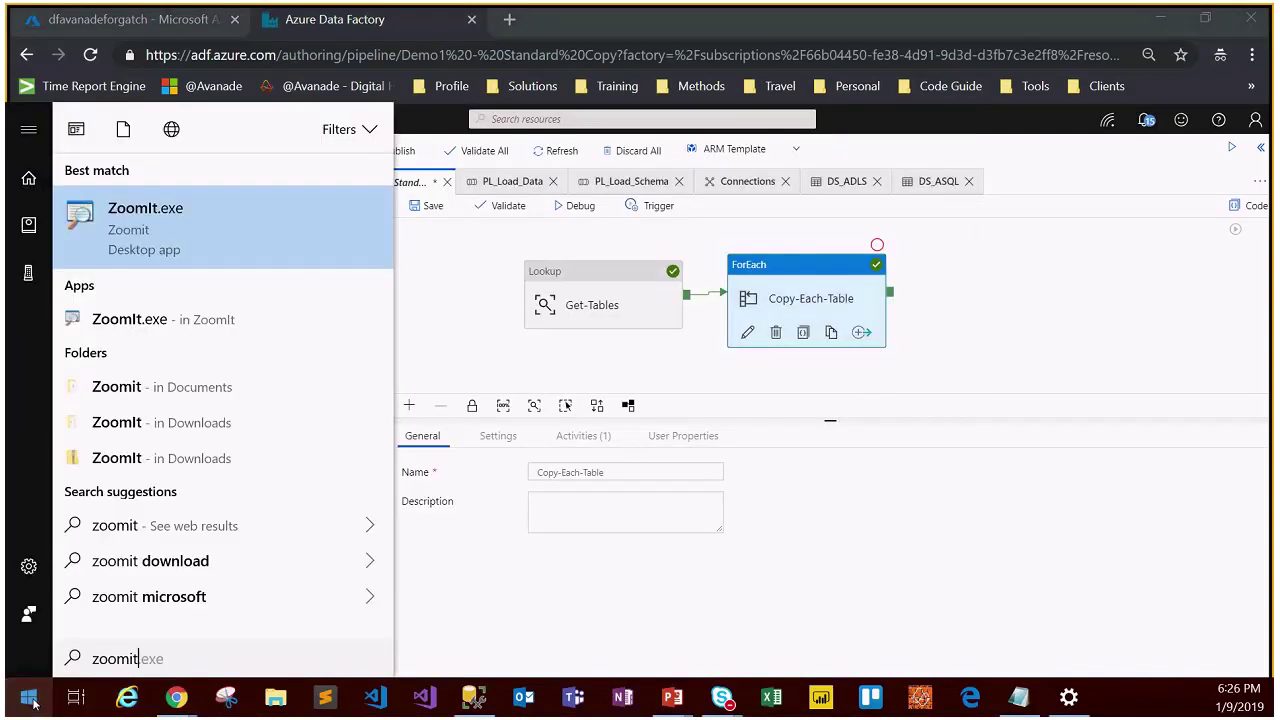
pyautogui.press('Return')
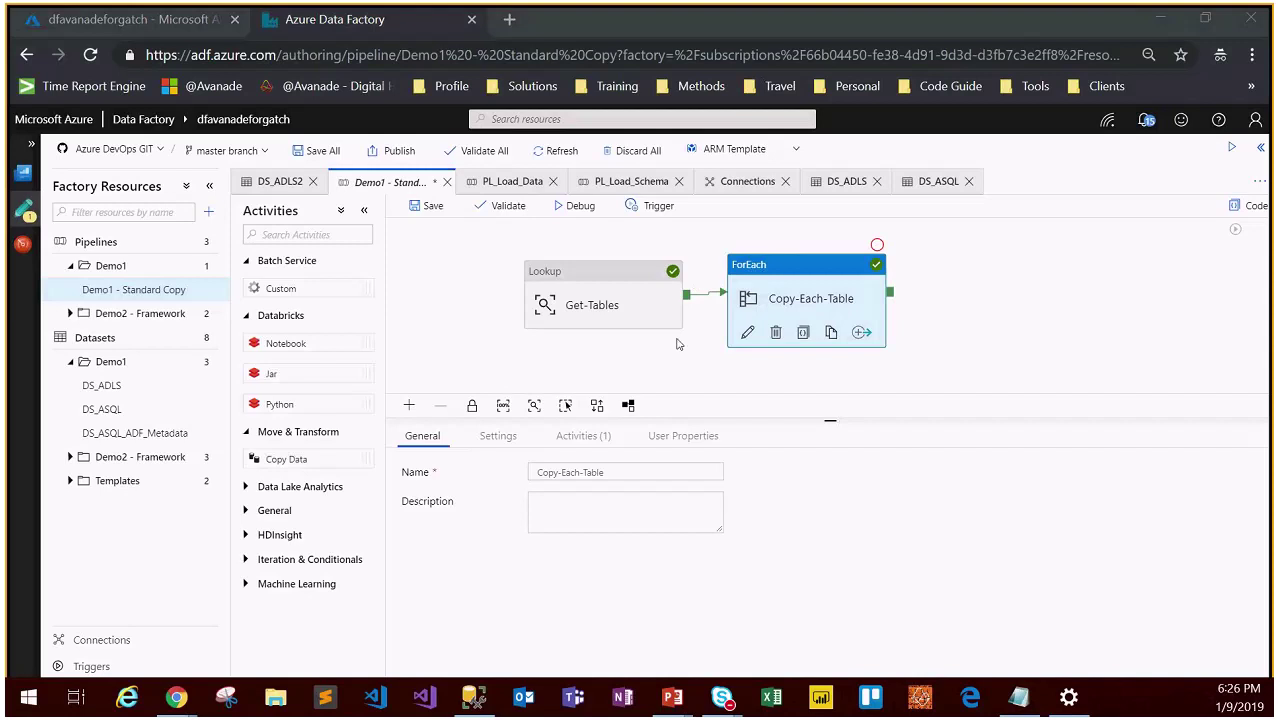
pyautogui.click(676, 344)
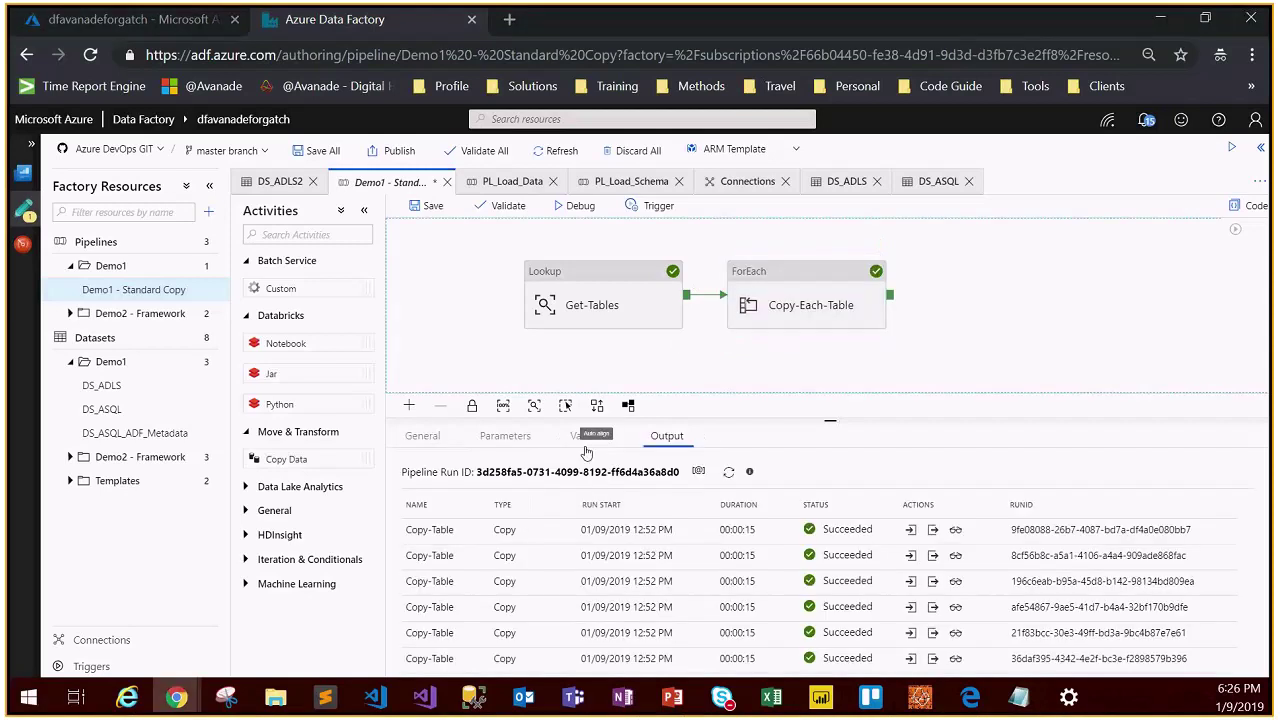
pyautogui.click(812, 305)
pyautogui.click(498, 436)
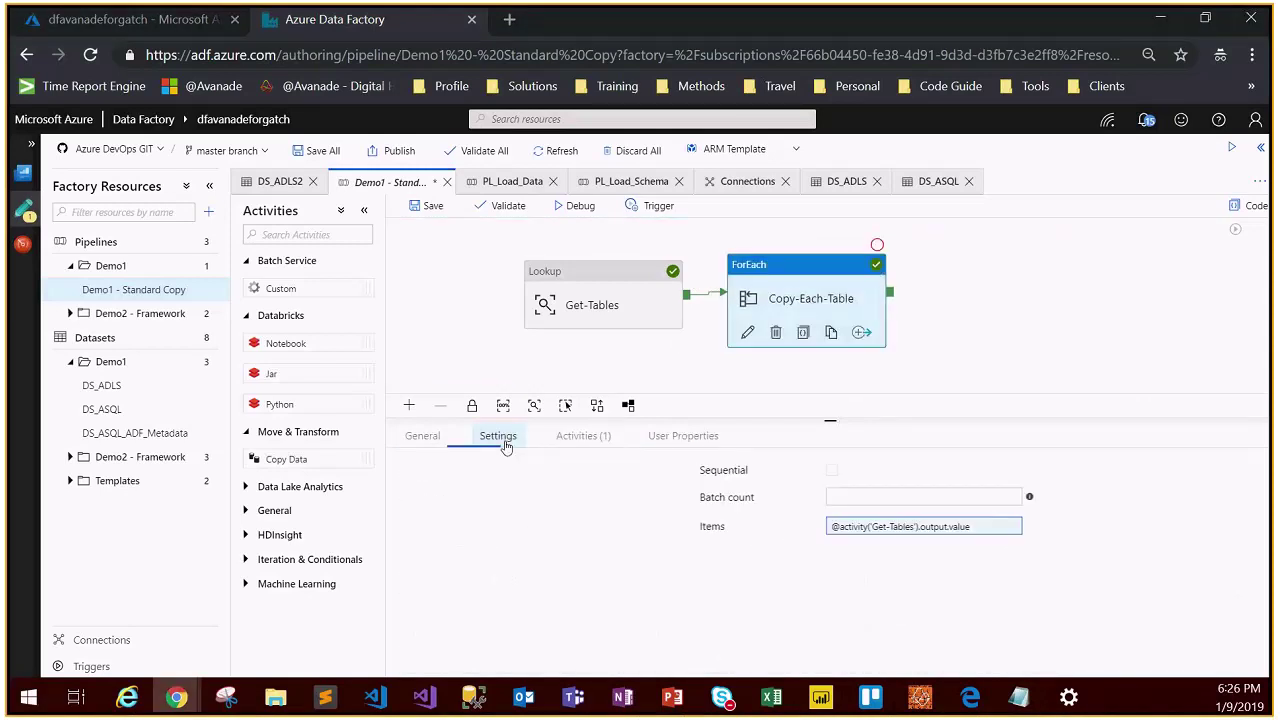
pyautogui.click(686, 530)
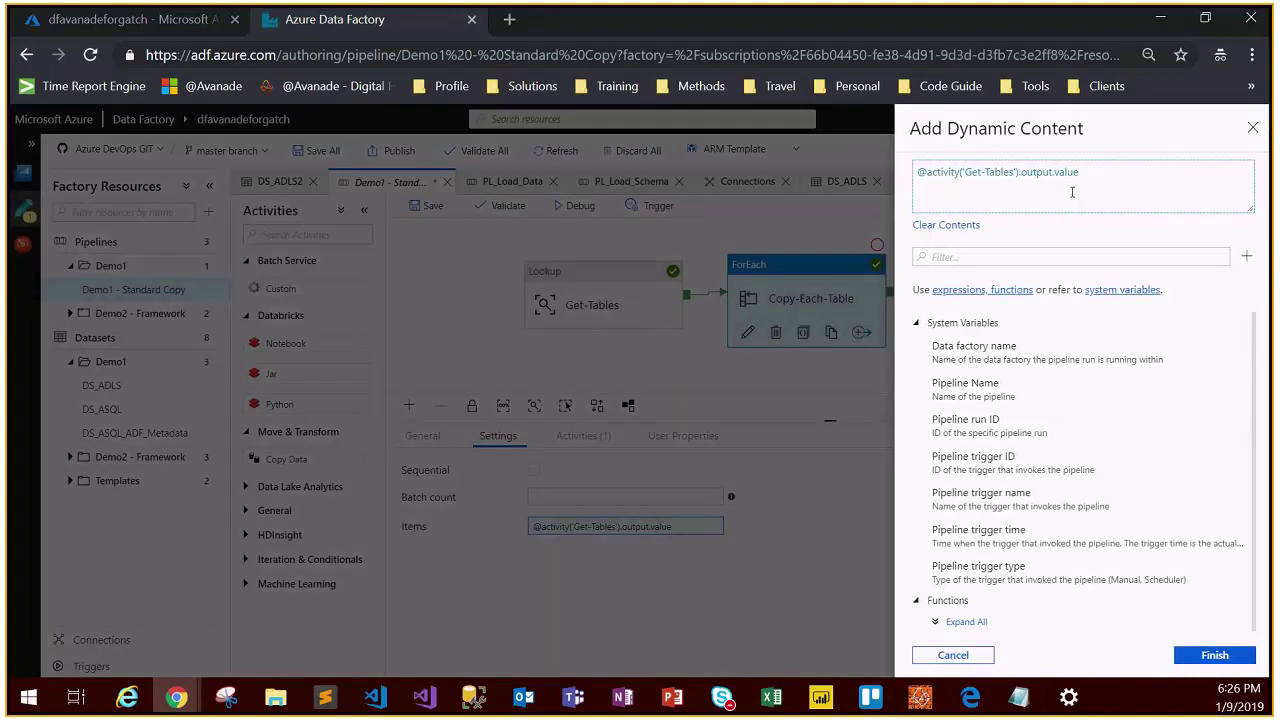
pyautogui.click(1013, 172)
pyautogui.moveTo(1013, 172); pyautogui.dragTo(917, 173)
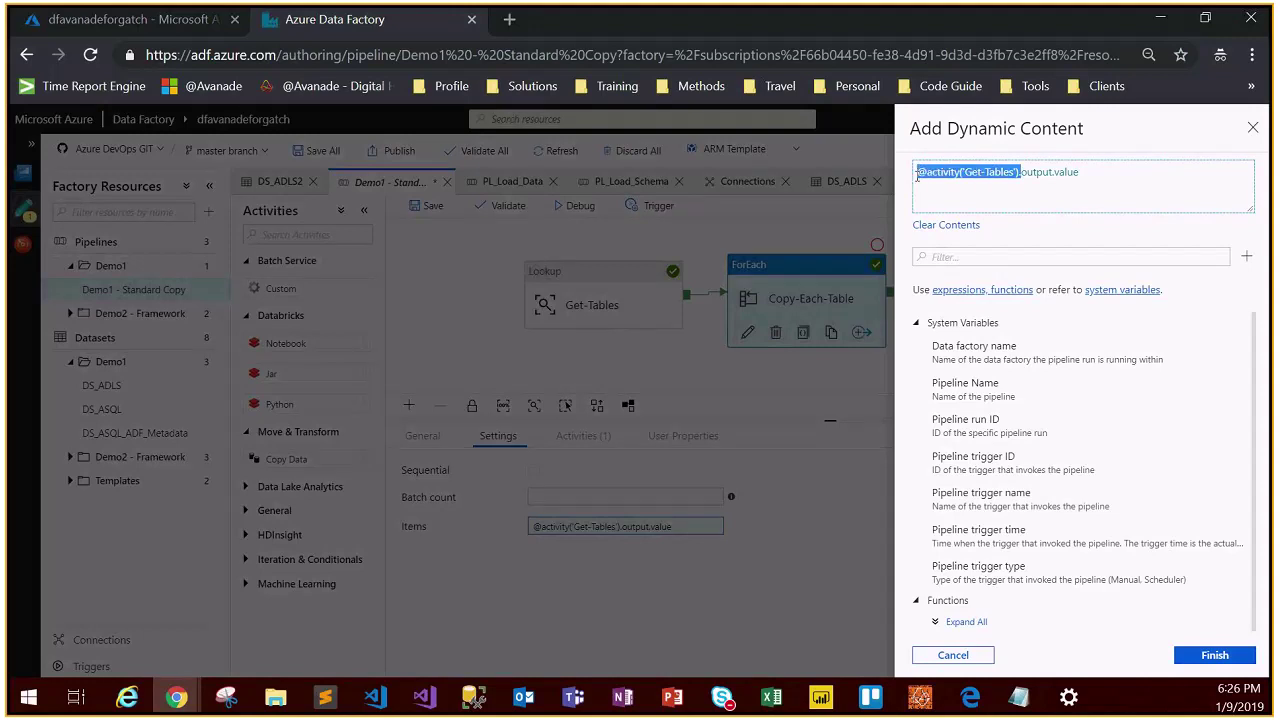
pyautogui.click(1028, 180)
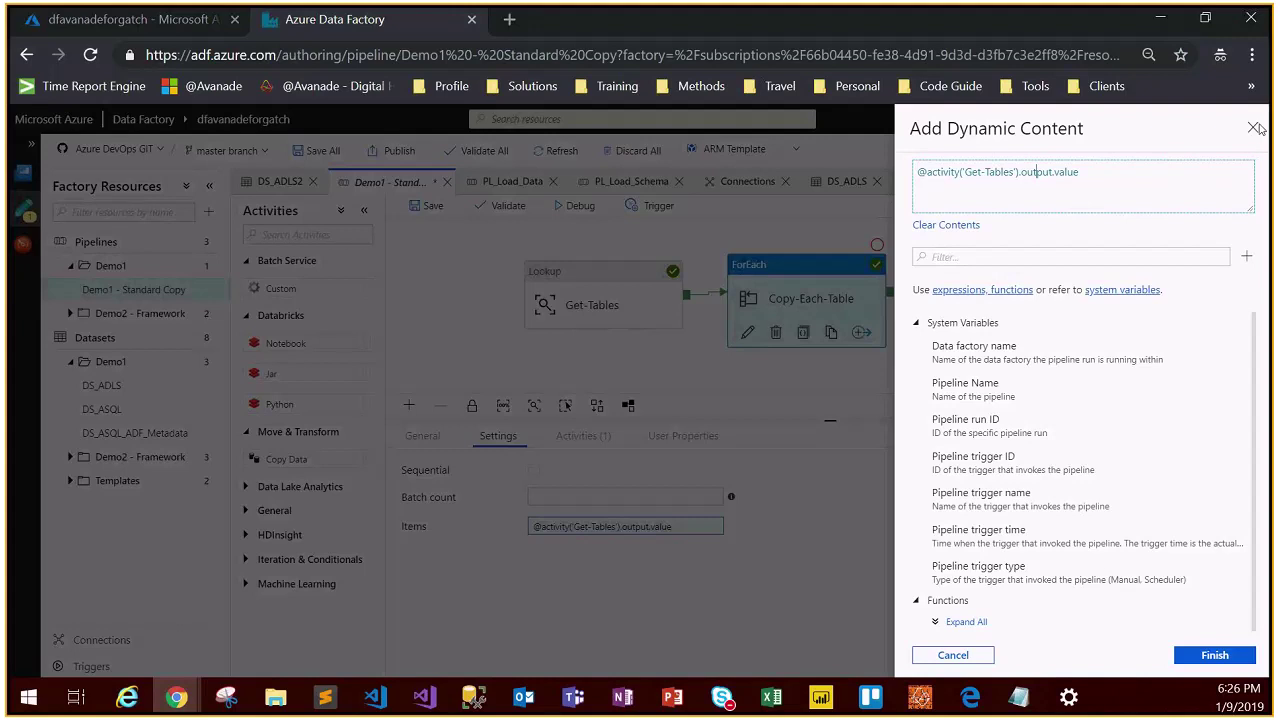
pyautogui.click(1253, 129)
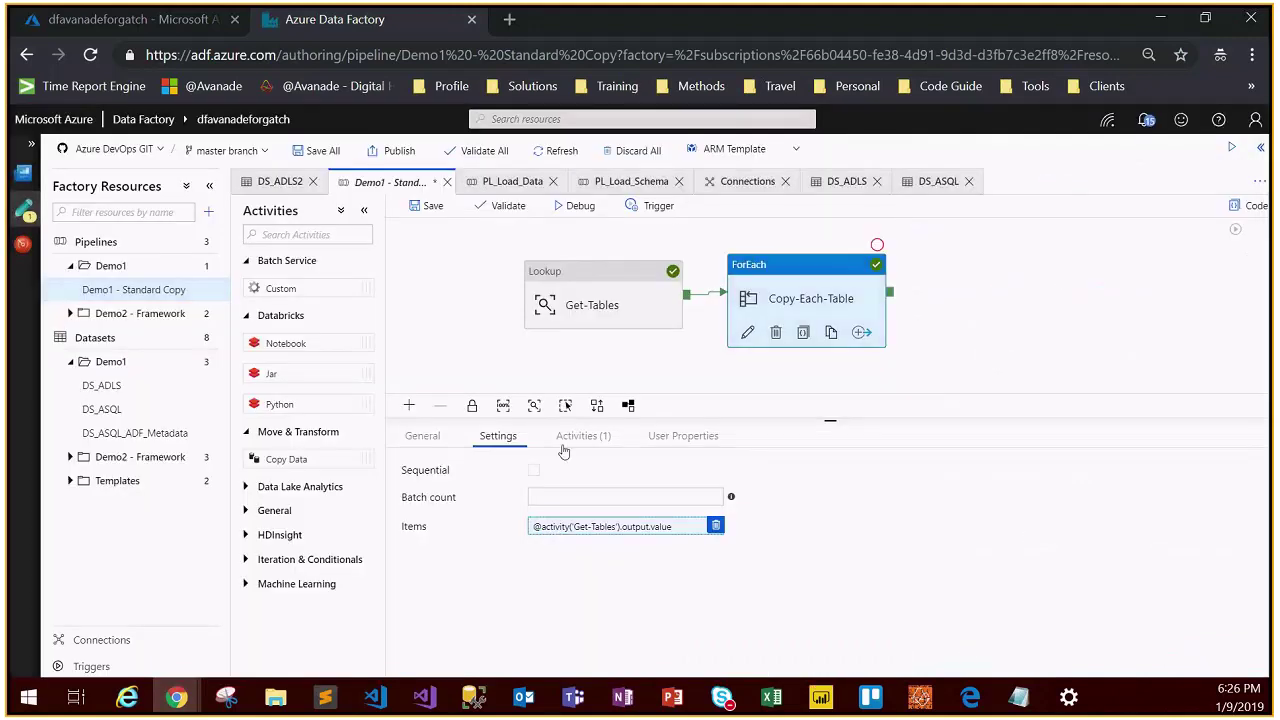
pyautogui.click(577, 437)
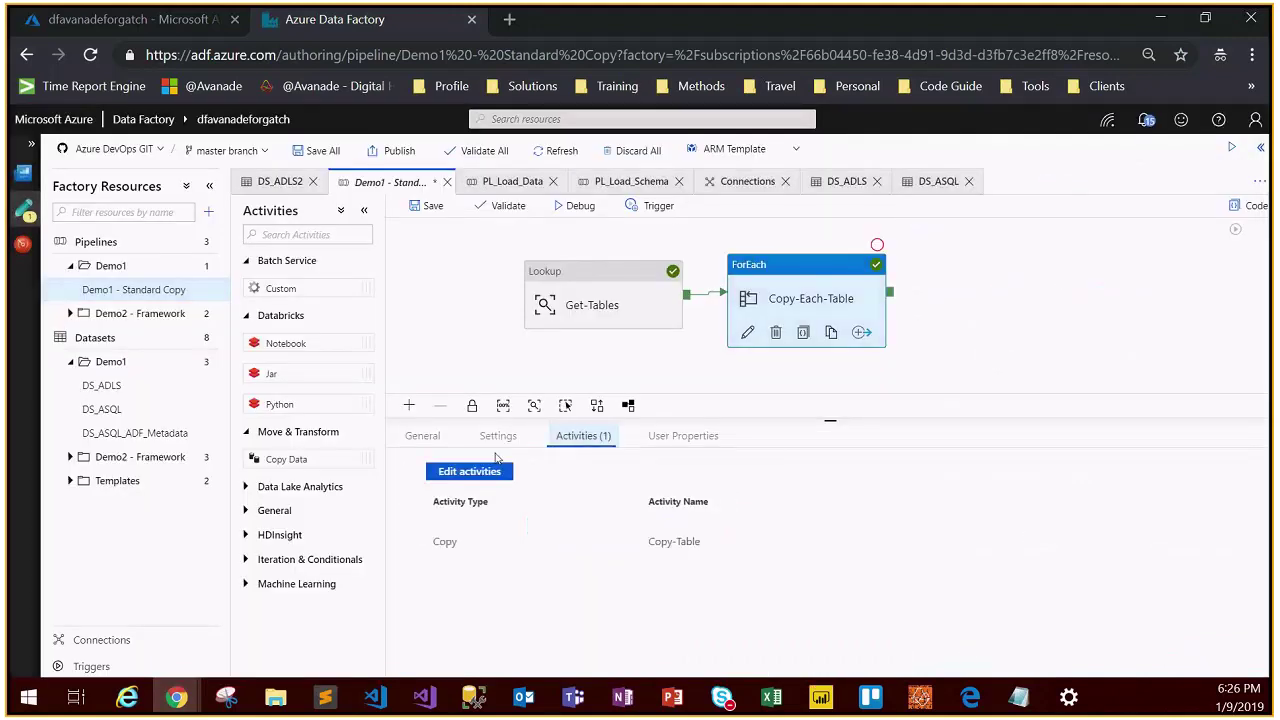
# Open Copy-Table's source query SELECT * FROM @{item().Table_Name} in the expression editor.
pyautogui.click(443, 472)
pyautogui.moveTo(641, 316); pyautogui.dragTo(586, 360)
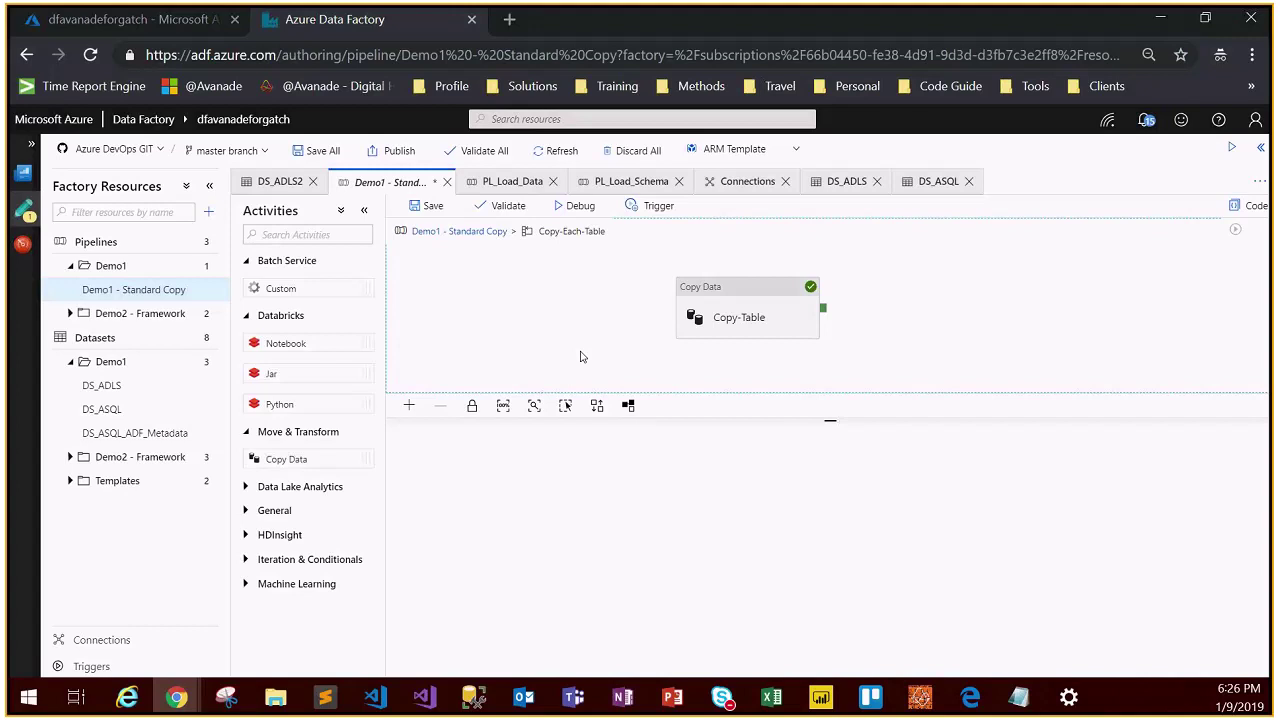
pyautogui.click(740, 317)
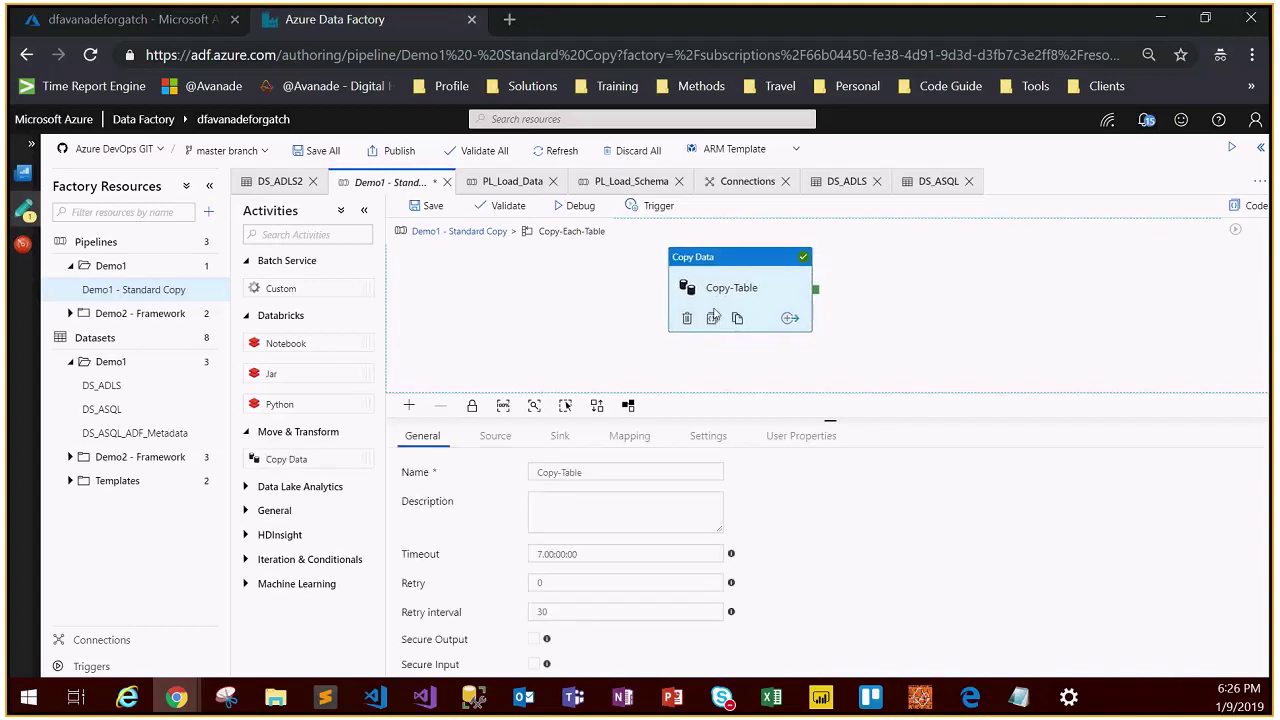
pyautogui.click(495, 440)
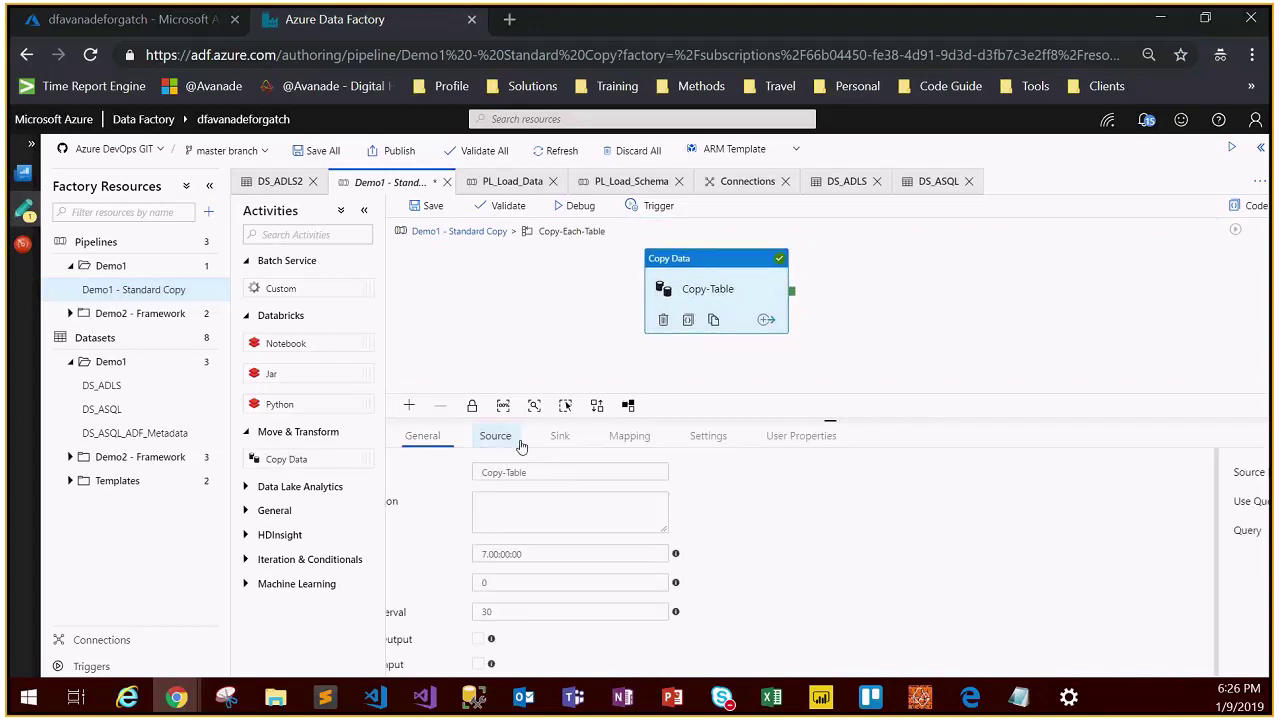
pyautogui.moveTo(864, 416); pyautogui.dragTo(834, 371)
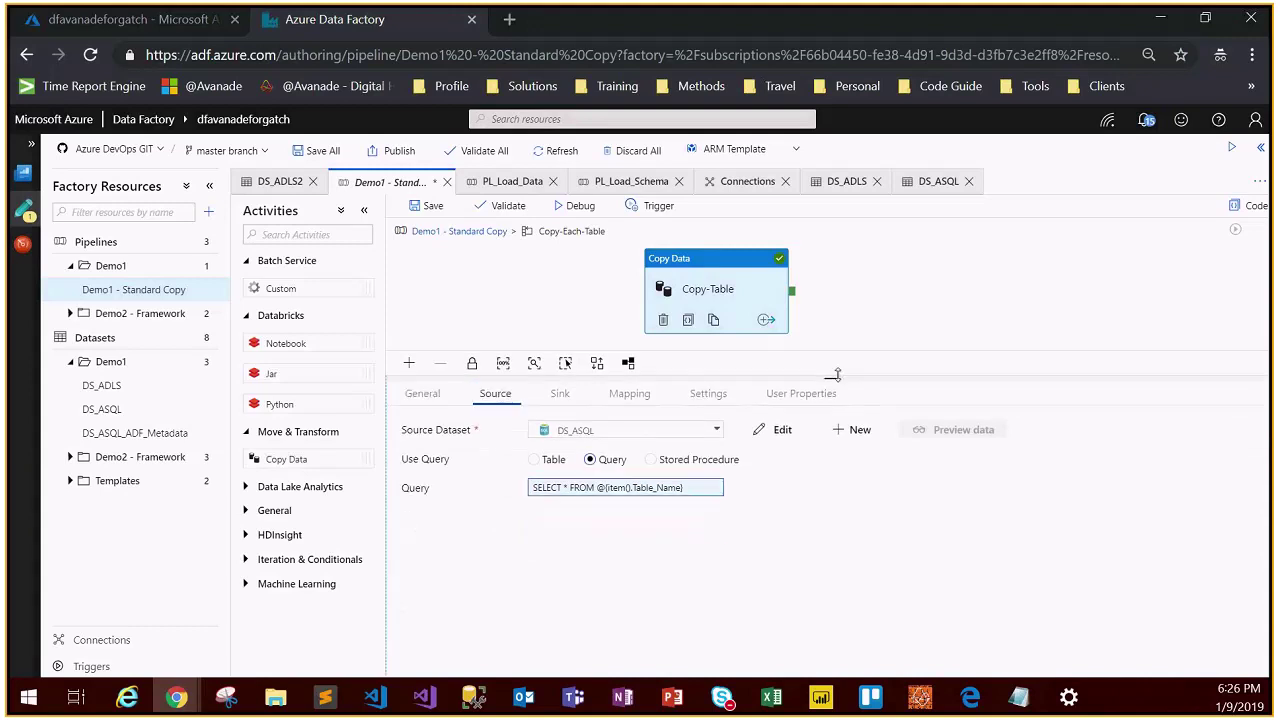
pyautogui.click(697, 487)
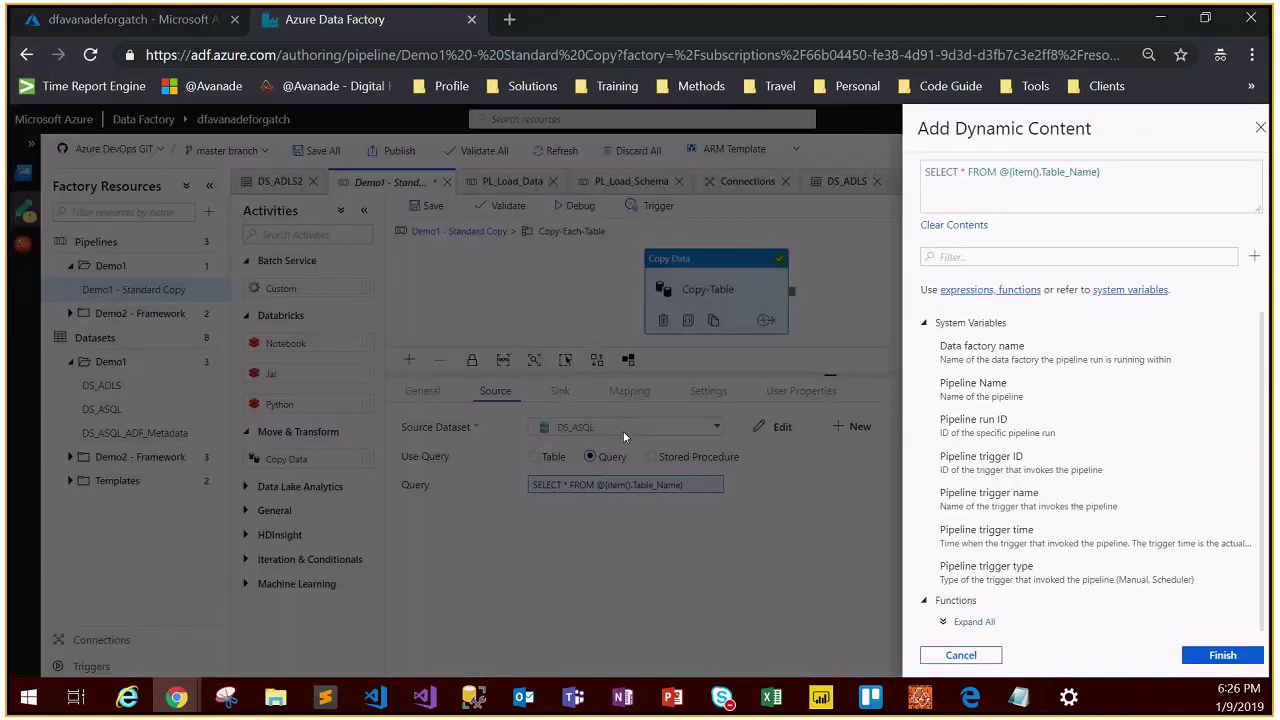
pyautogui.moveTo(1105, 182); pyautogui.dragTo(910, 190)
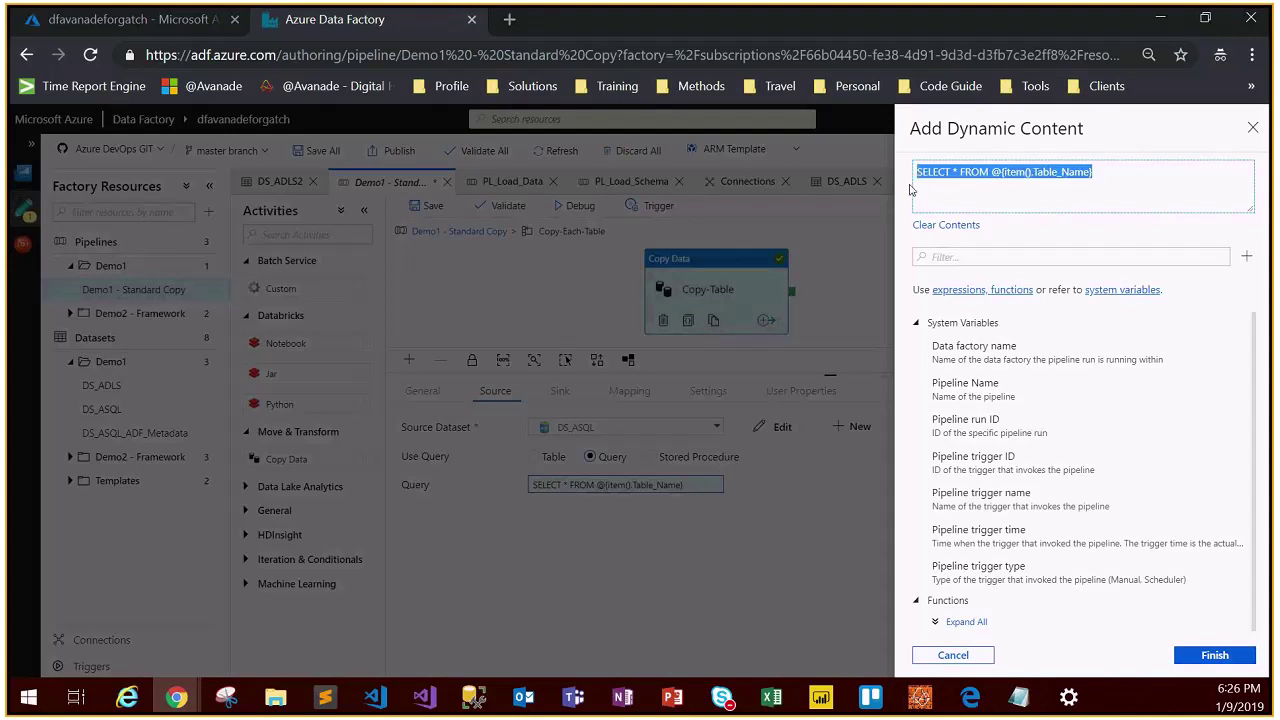
# Return to the Data Factory editor showing the query SELECT * FROM @{item().Table_Name} in dynamic content.
pyautogui.hotkey('ctrl', 'shift', 'Tab')
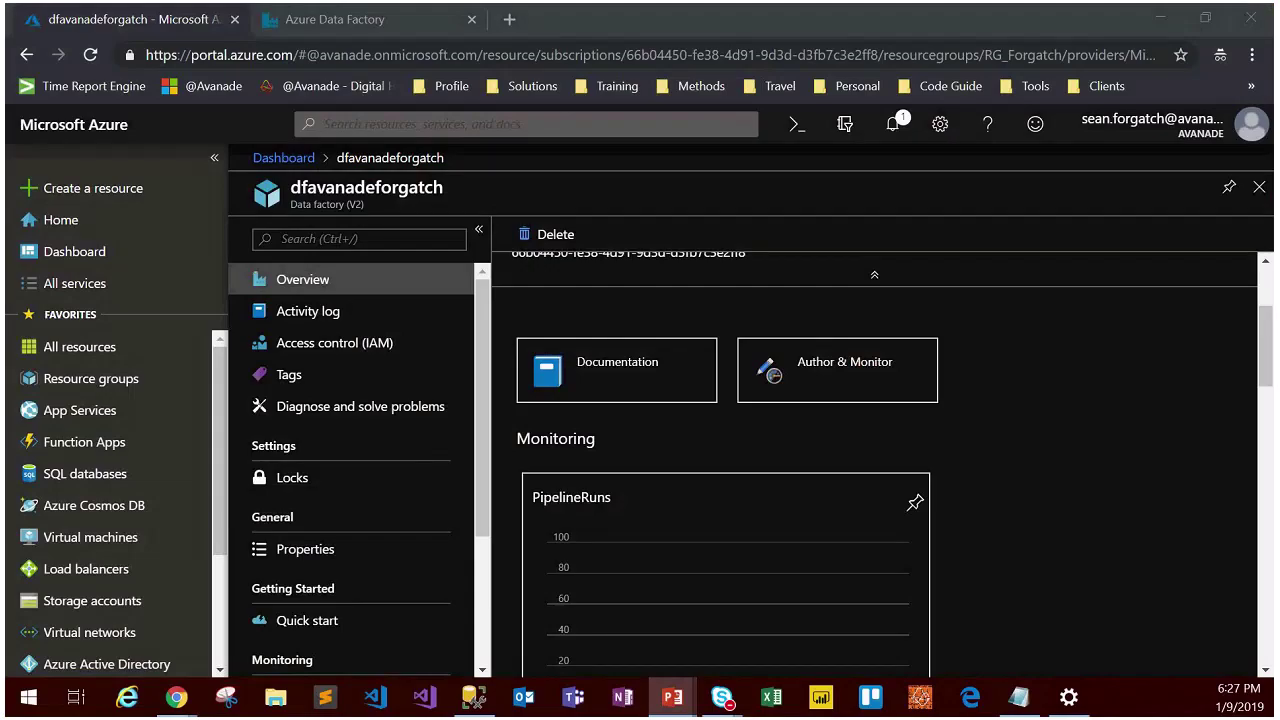
pyautogui.hotkey('alt', 'Tab')
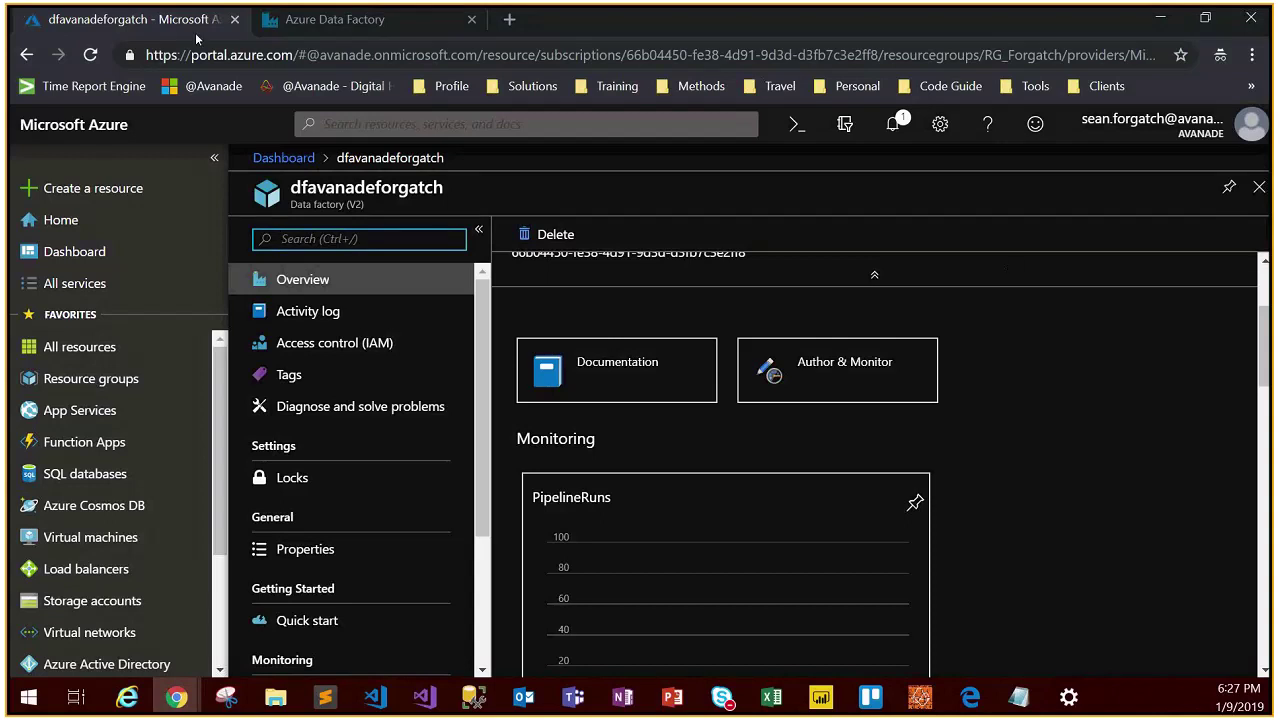
pyautogui.click(349, 22)
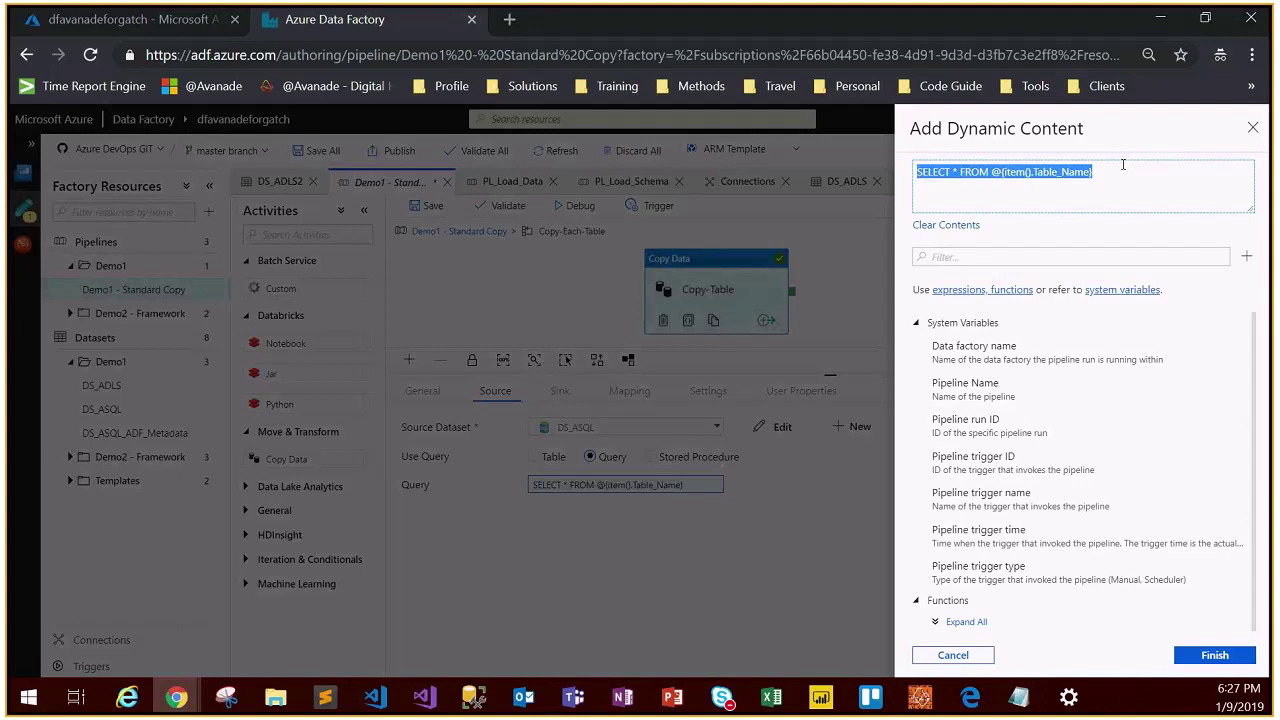
pyautogui.click(1123, 165)
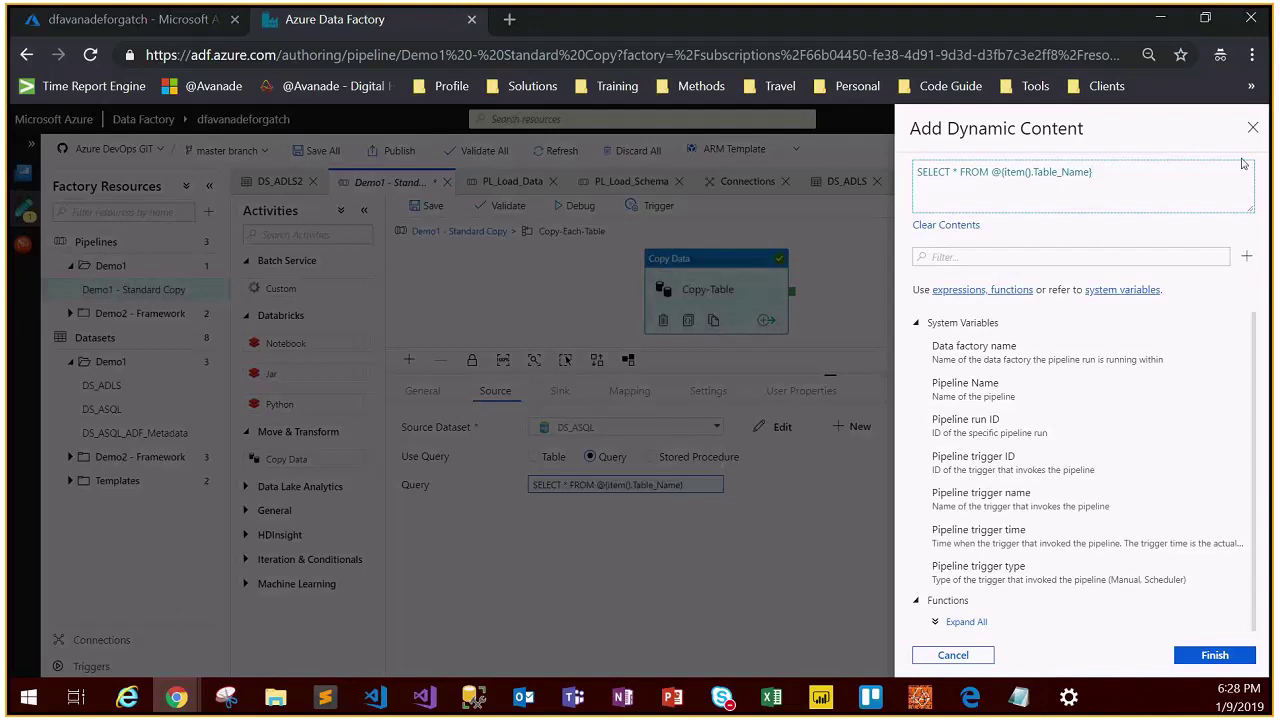
pyautogui.moveTo(1092, 172); pyautogui.dragTo(1005, 172)
# Review the SELECT * FROM @{item().Table_Name} expression before heading back to the Azure portal tab.
pyautogui.click(1008, 173)
pyautogui.moveTo(1193, 9)
pyautogui.click(1172, 182)
pyautogui.moveTo(245, 30)
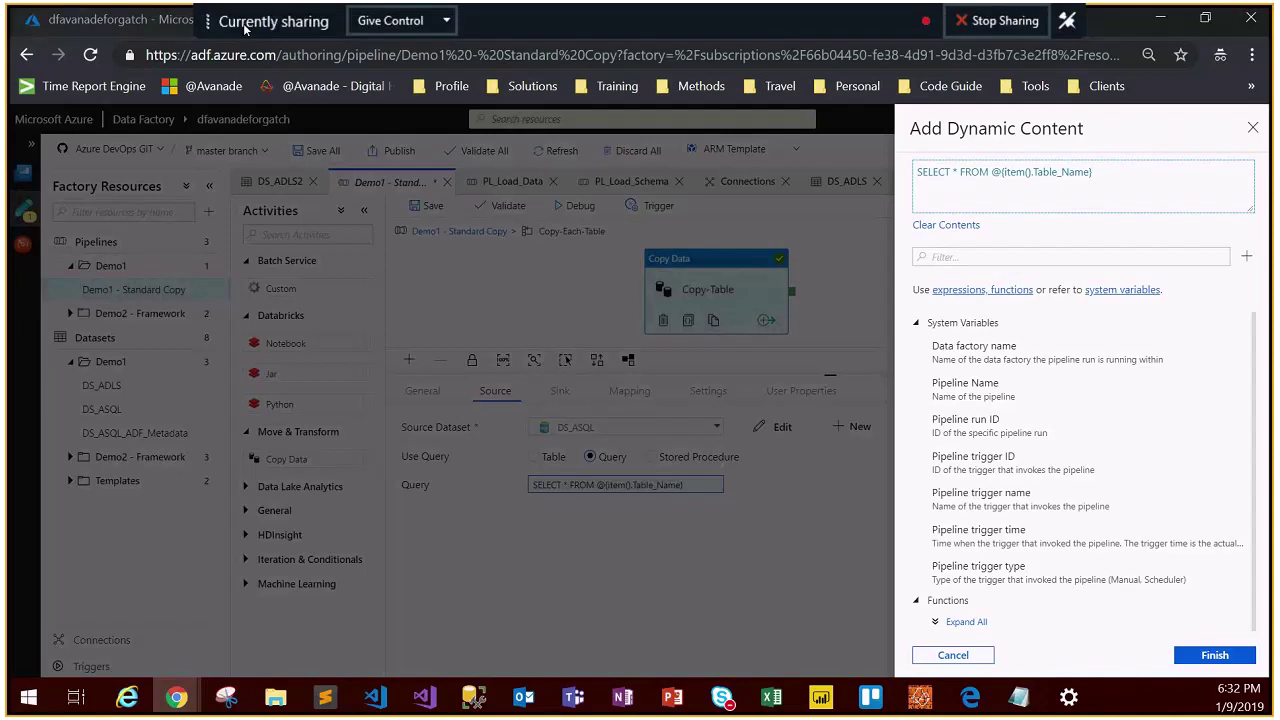
# Reach the avanadeforgatch Data Lake Storage account from the Analytics Management dashboard.
pyautogui.click(167, 22)
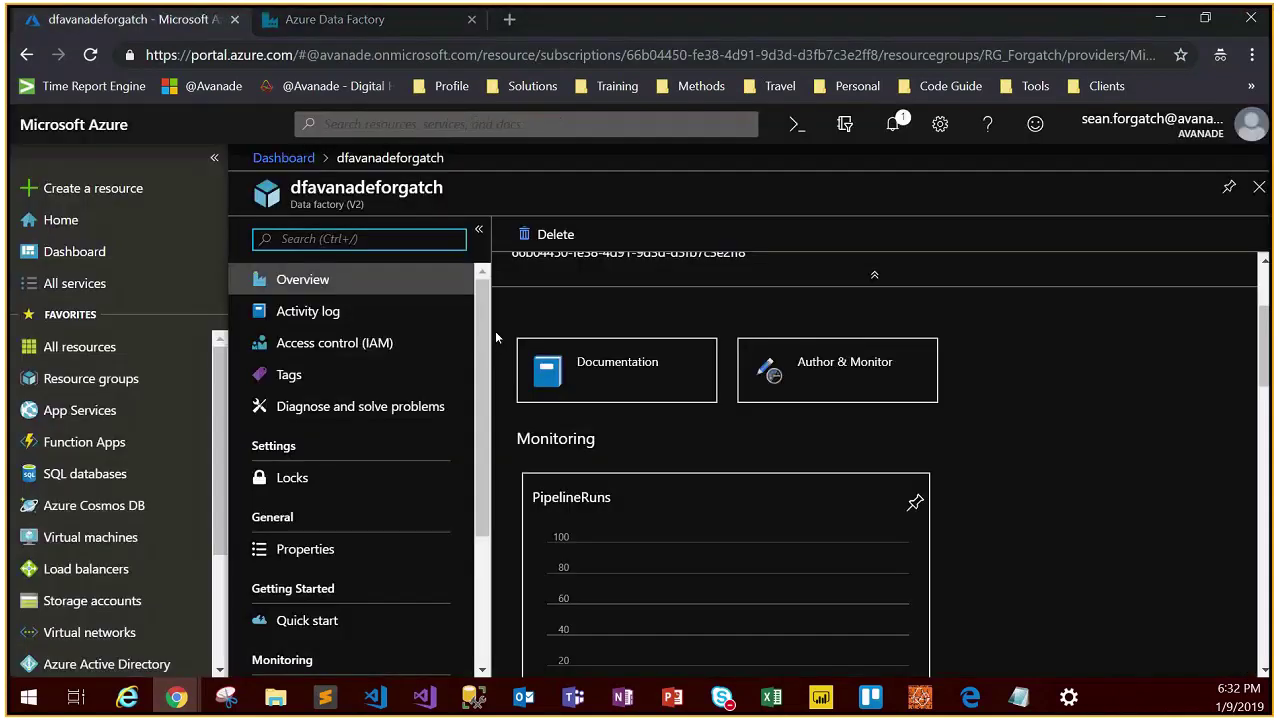
pyautogui.click(40, 126)
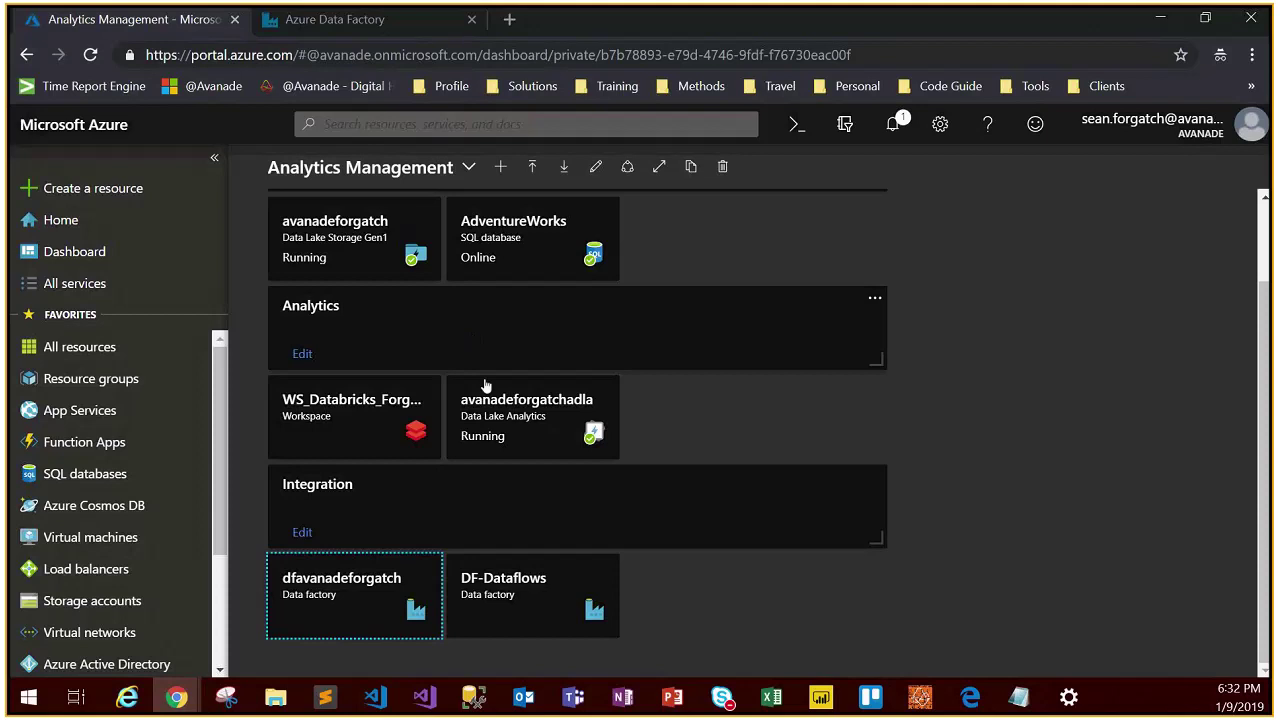
pyautogui.click(341, 580)
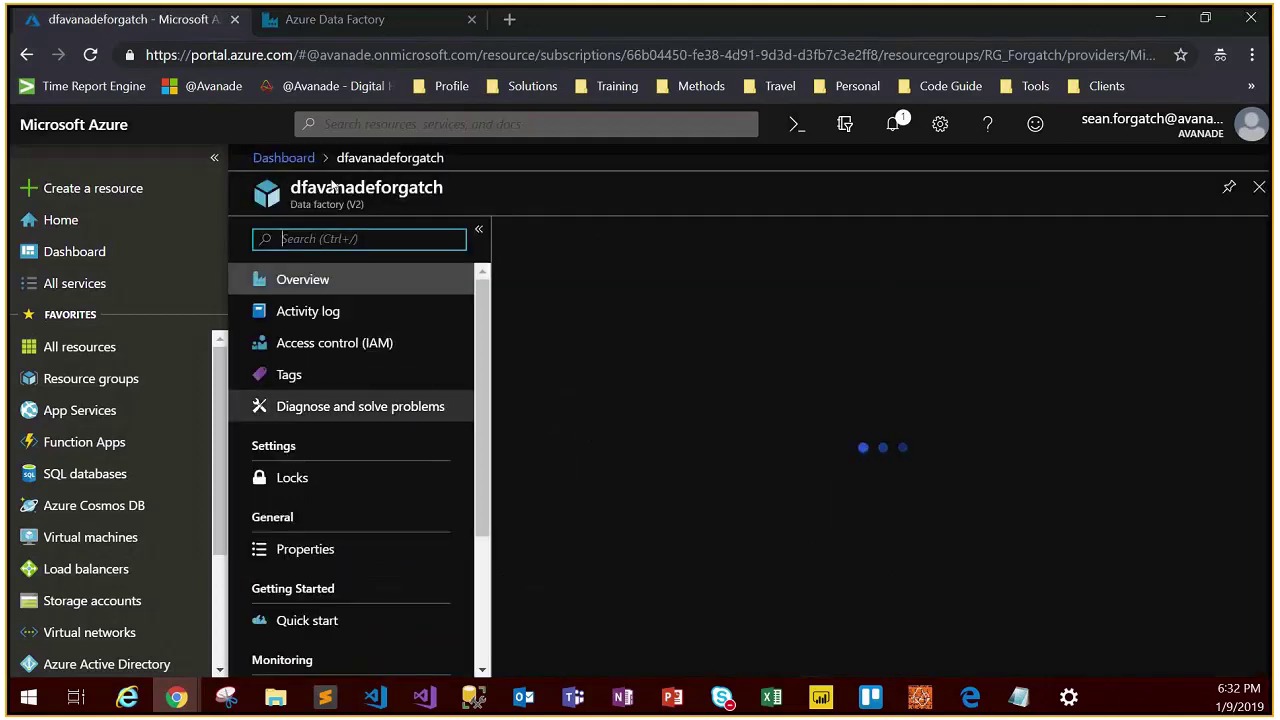
pyautogui.click(69, 125)
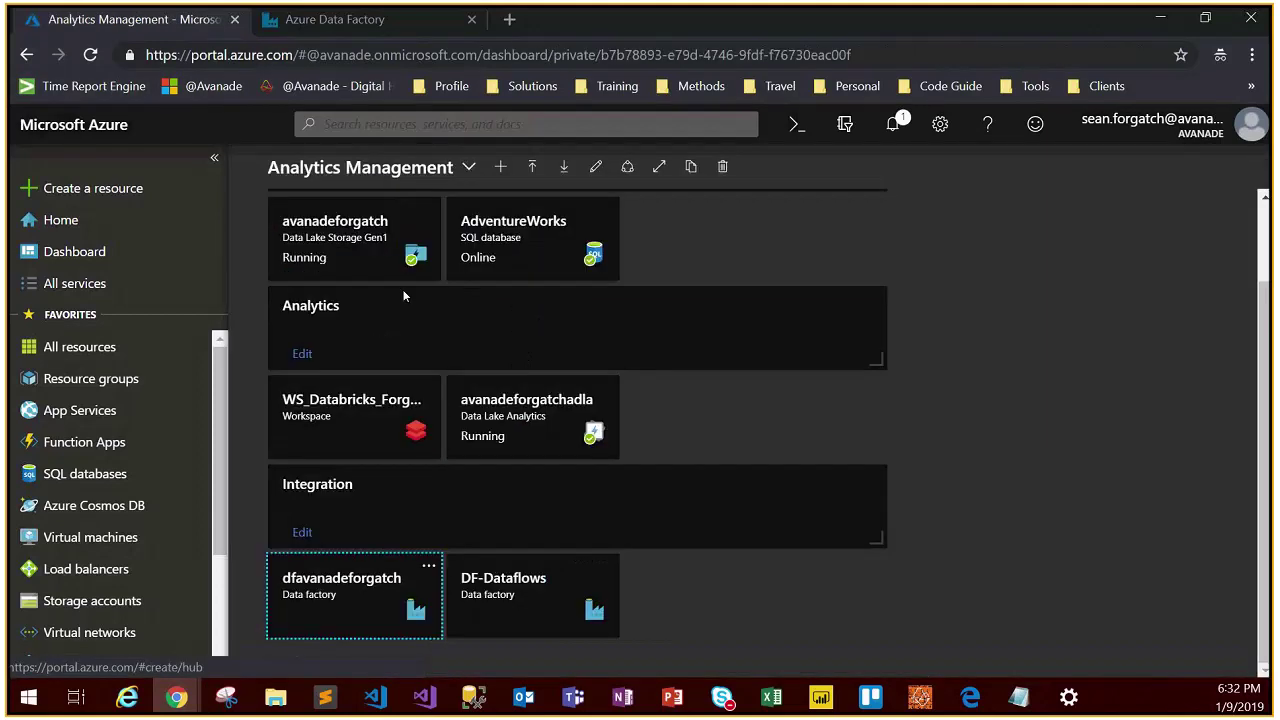
pyautogui.click(389, 280)
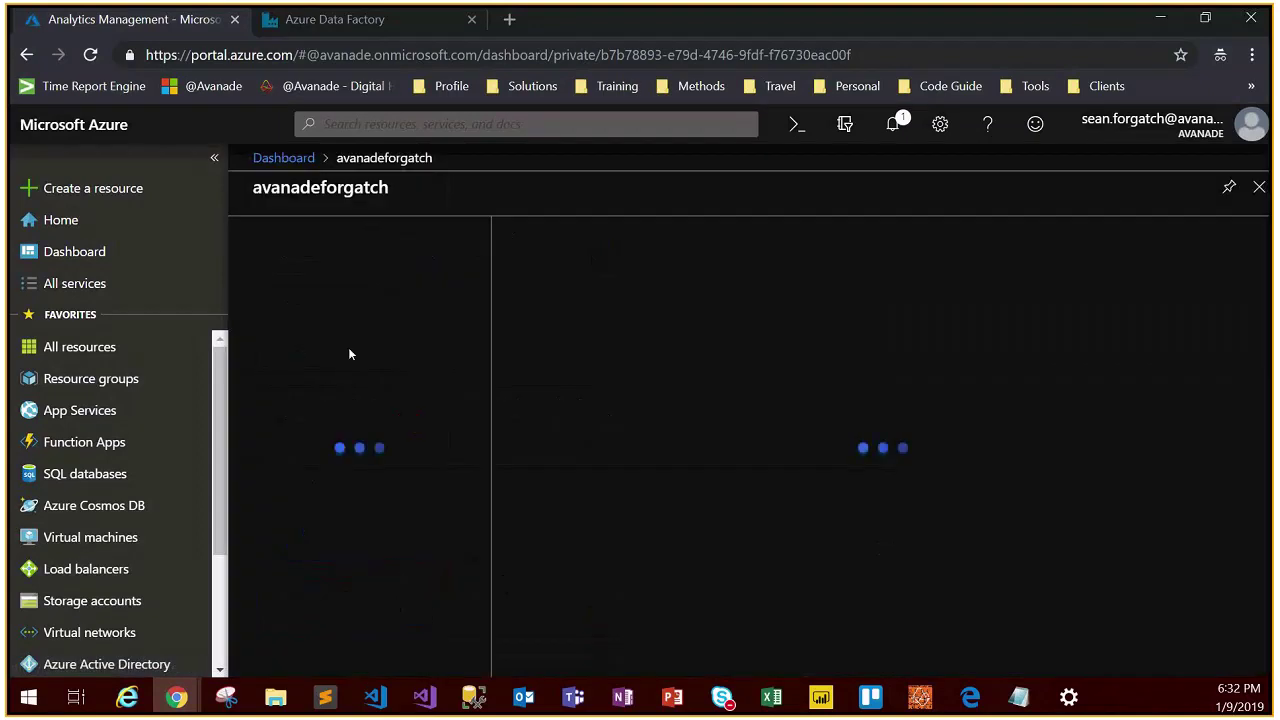
# Browse Data explorer into the DataLake folder and confirm it holds no items yet.
pyautogui.scroll(-2, 345, 420)
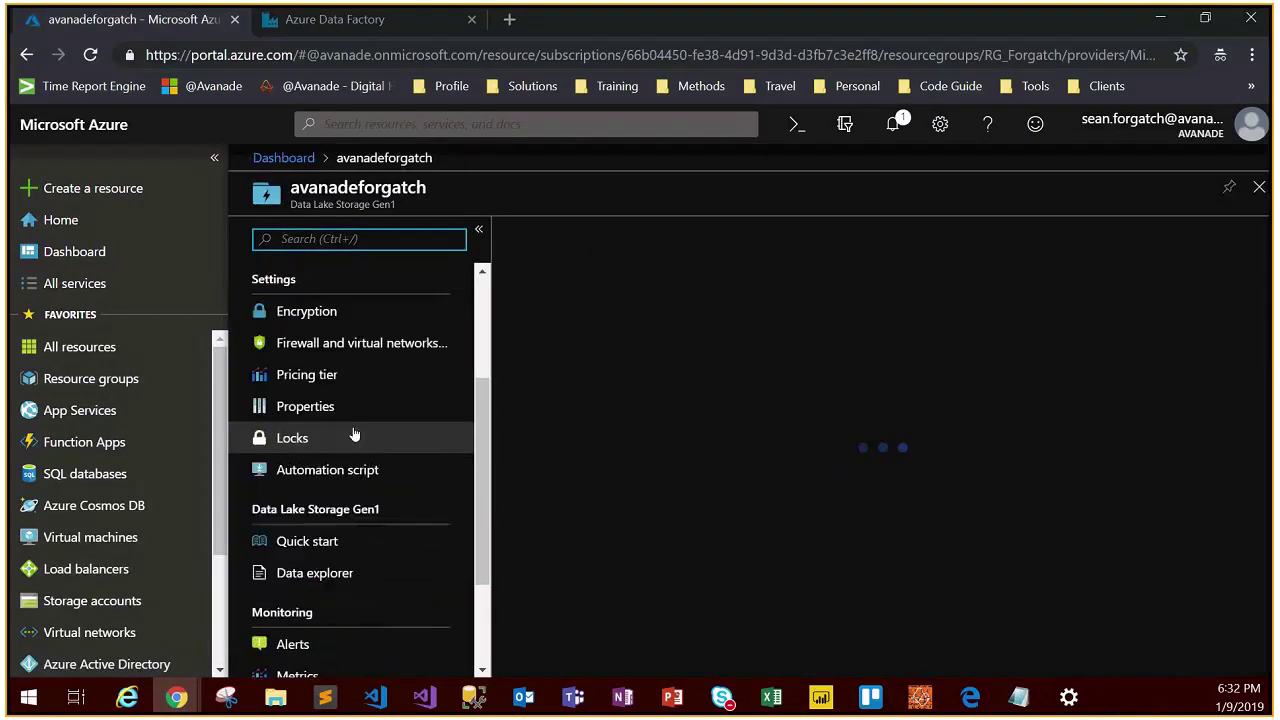
pyautogui.click(318, 573)
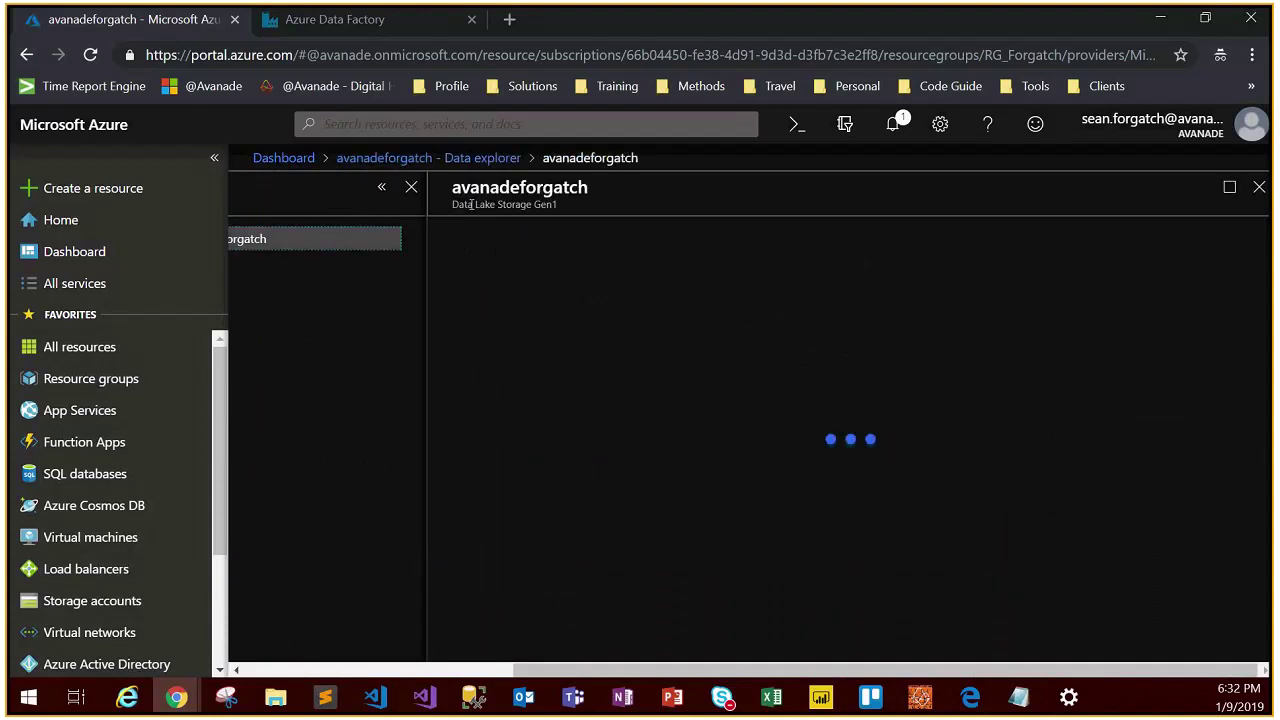
pyautogui.click(505, 416)
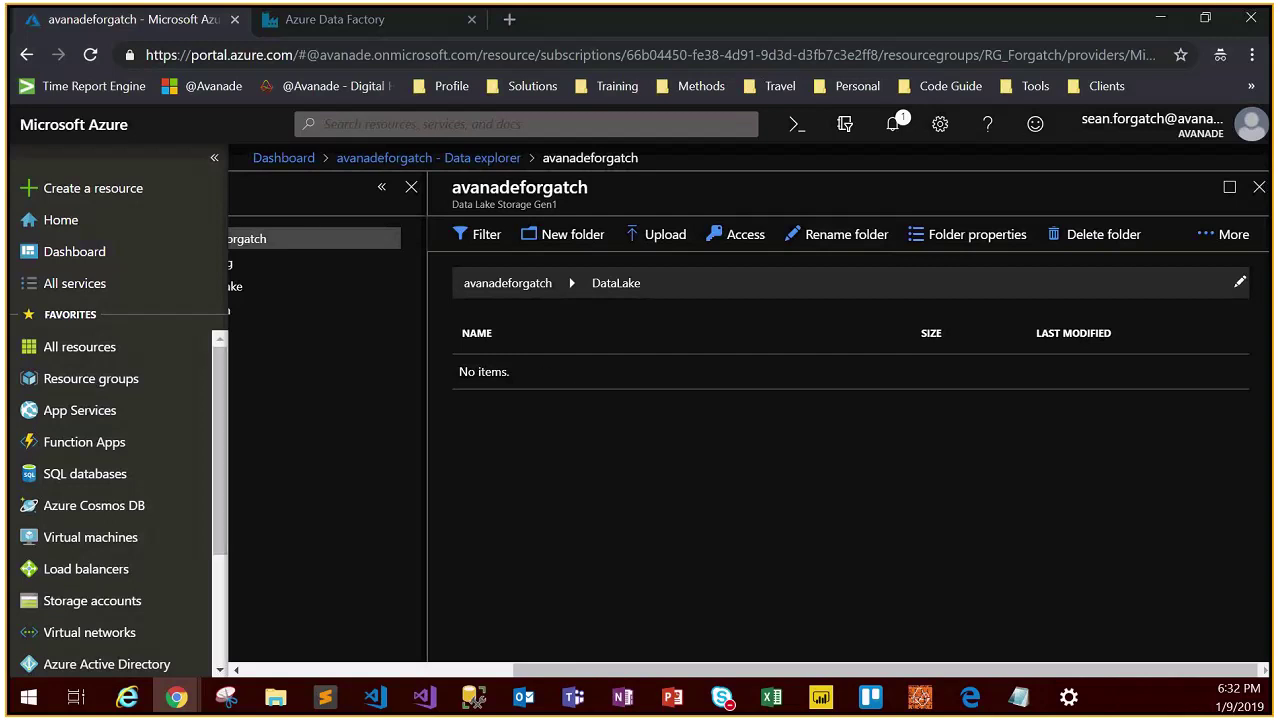
pyautogui.press('super+d')
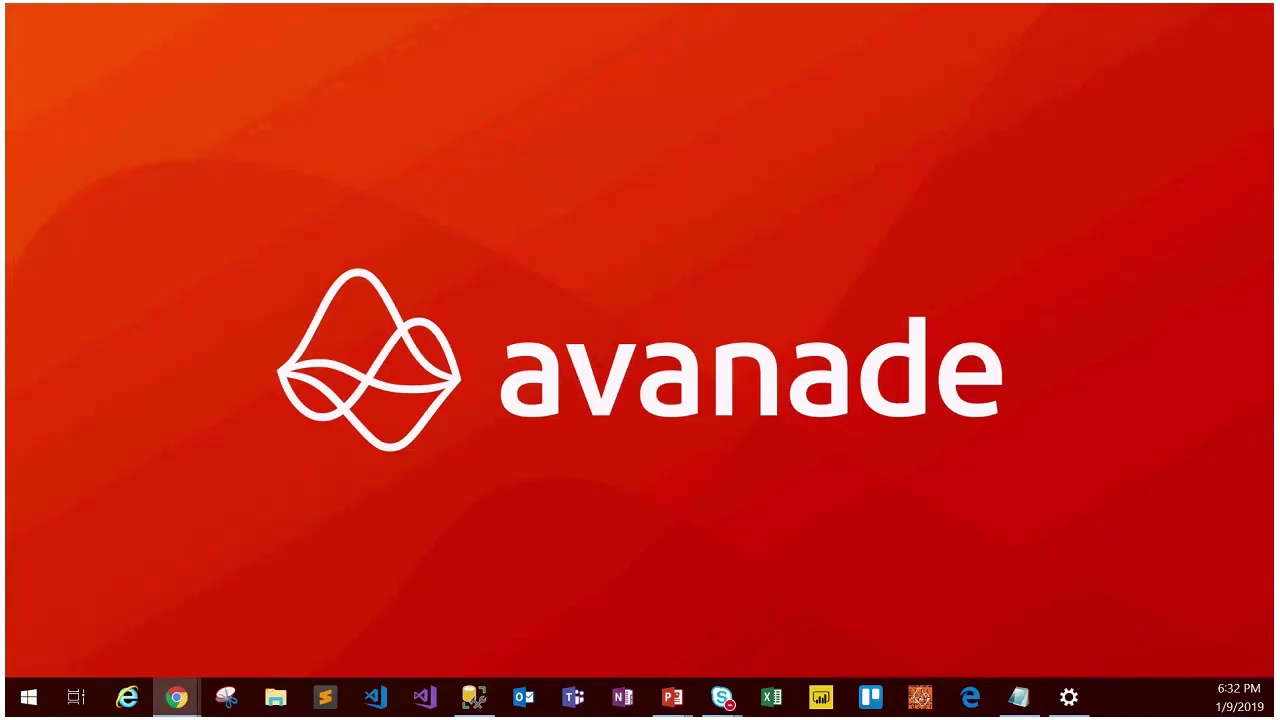
pyautogui.press('super+d')
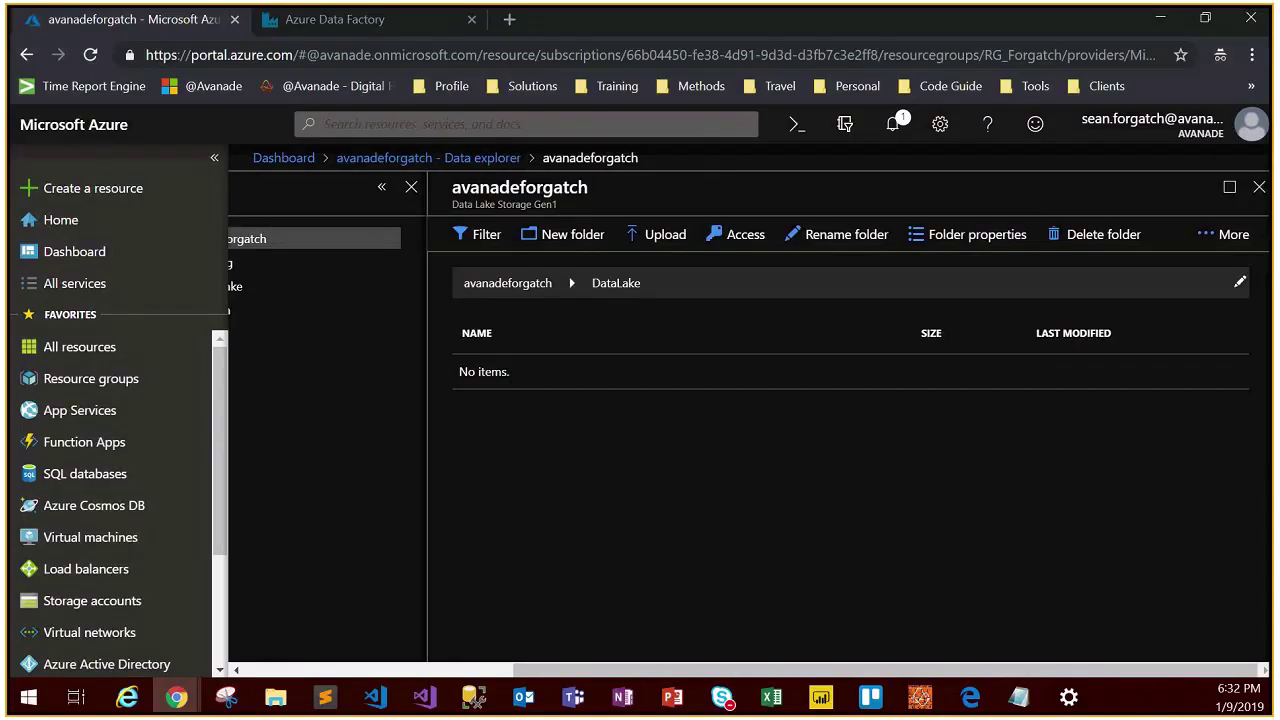
# Close the dynamic content editor and view the Copy-Table activity's sink settings.
pyautogui.click(369, 23)
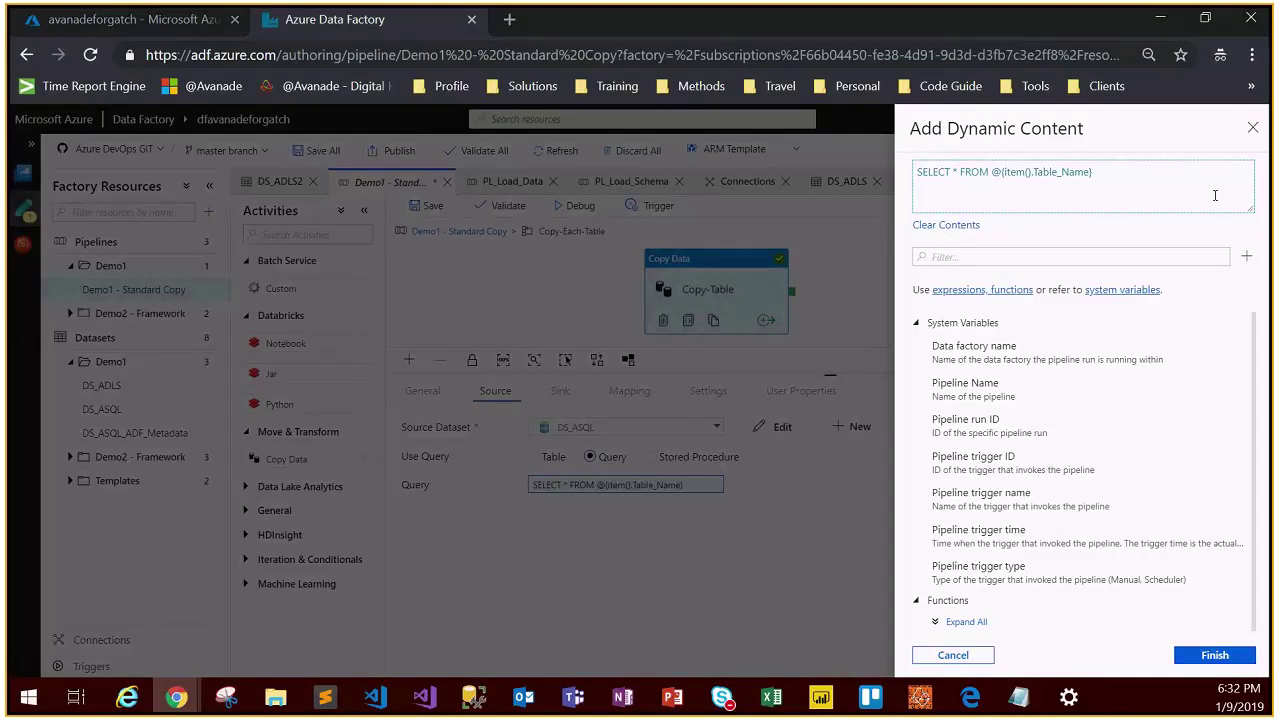
pyautogui.click(1252, 128)
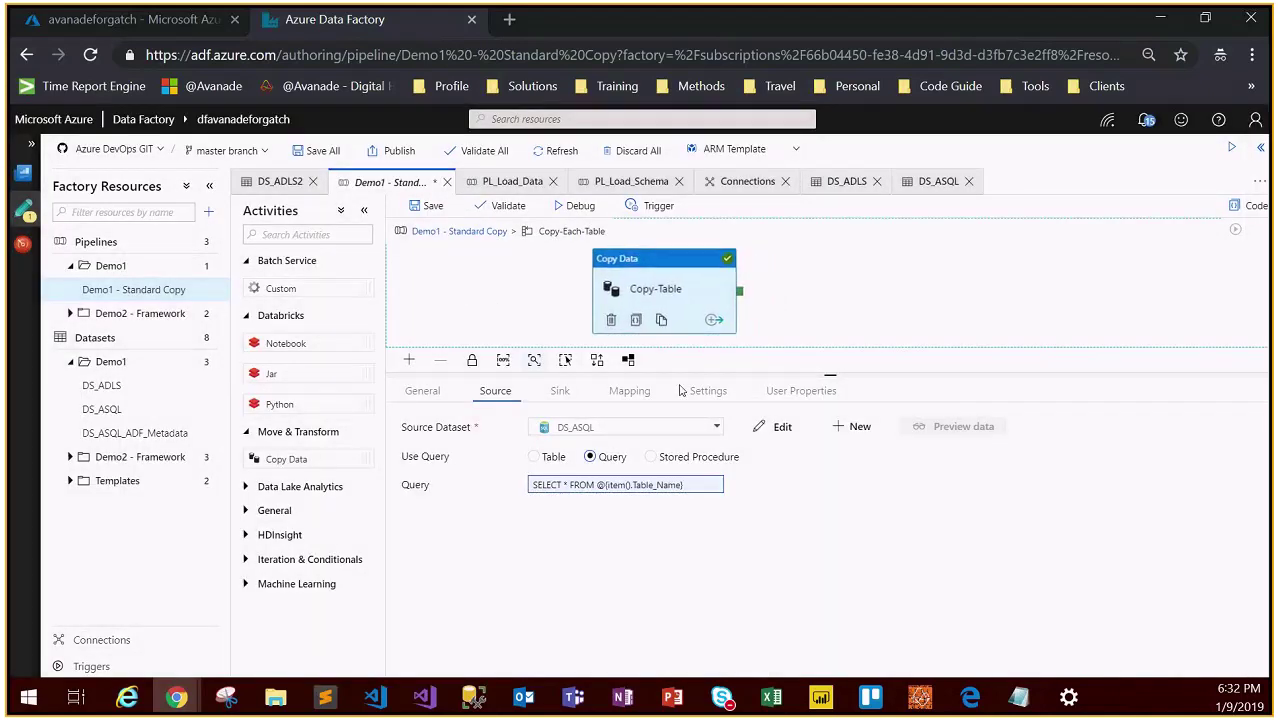
pyautogui.click(562, 391)
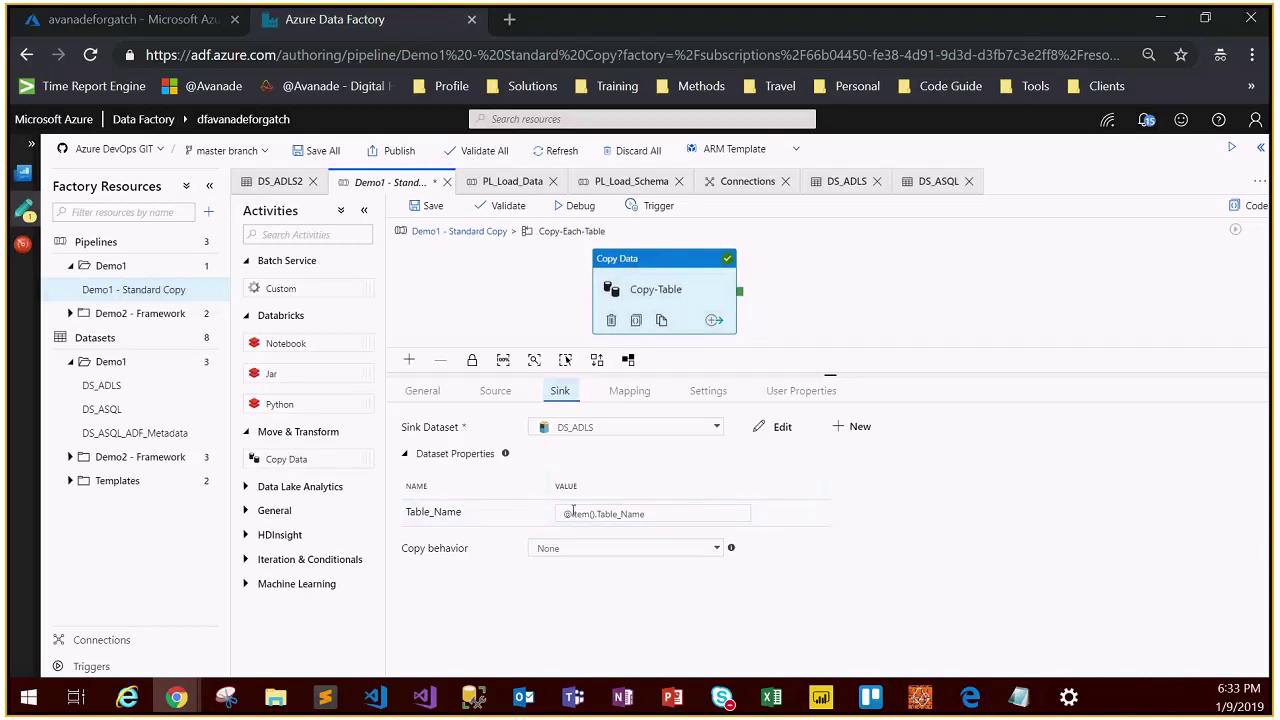
# Inspect the Table_Name sink value, then show Copy-Table's column mapping with no schemas imported.
pyautogui.click(657, 514)
pyautogui.doubleClick(661, 515)
pyautogui.click(661, 515)
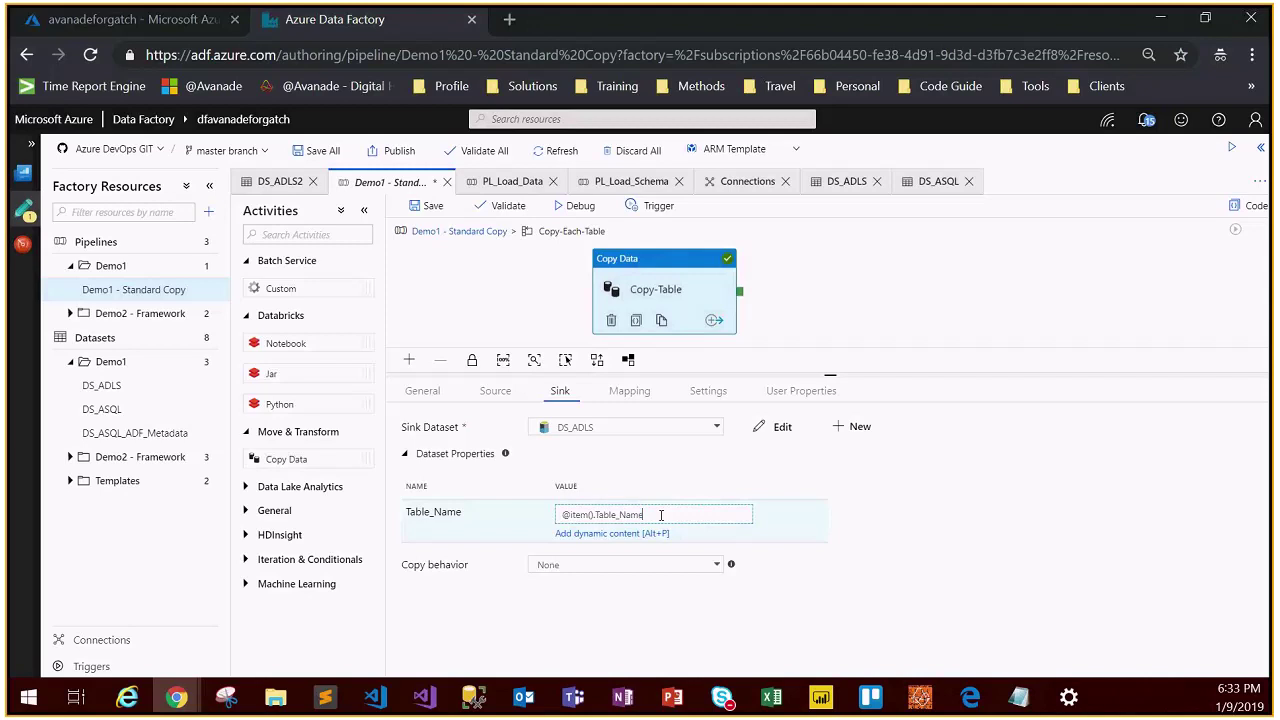
pyautogui.click(408, 456)
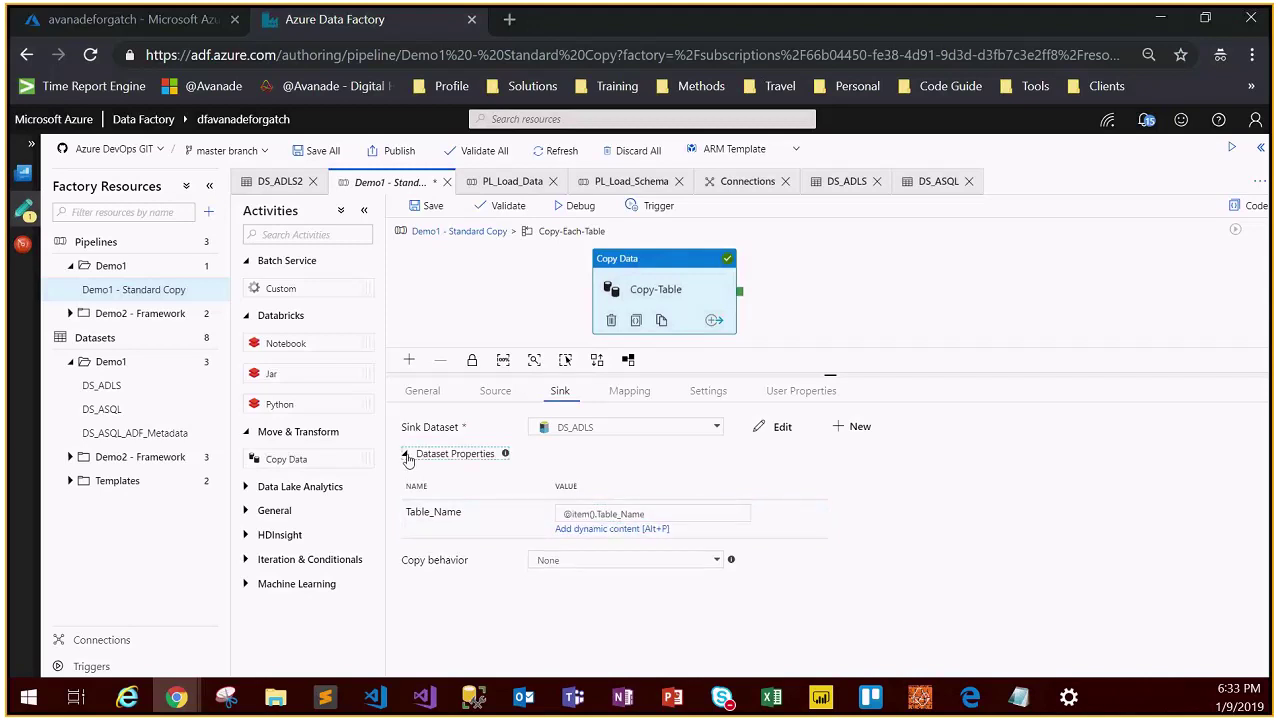
pyautogui.click(638, 393)
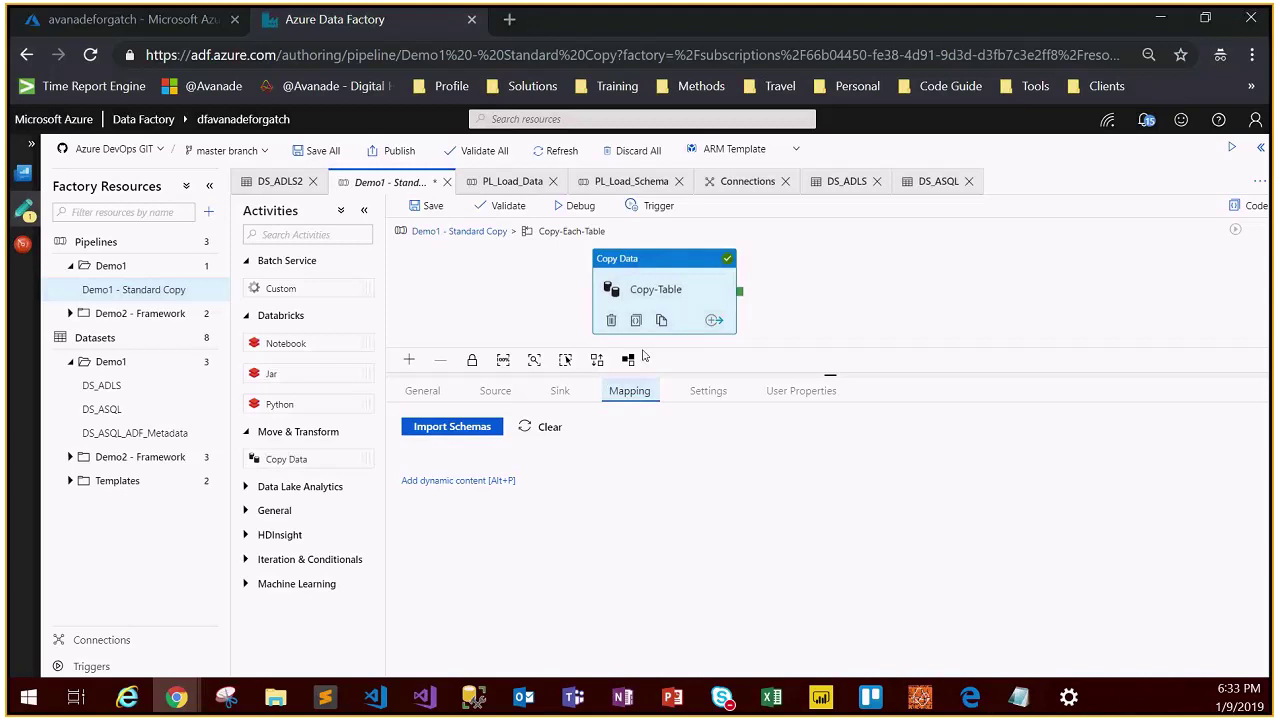
# Start a debug run of the Demo1 pipeline and refresh its activity run output.
pyautogui.click(459, 231)
pyautogui.click(580, 205)
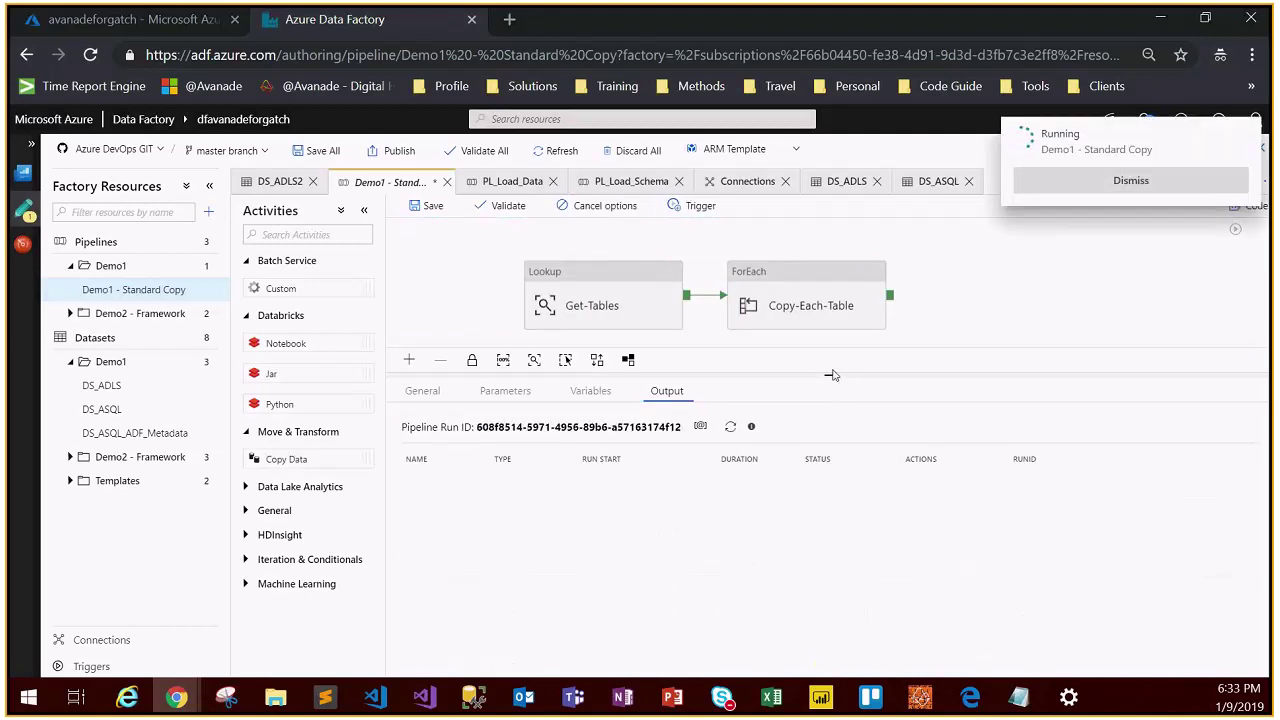
pyautogui.moveTo(828, 386); pyautogui.dragTo(828, 401)
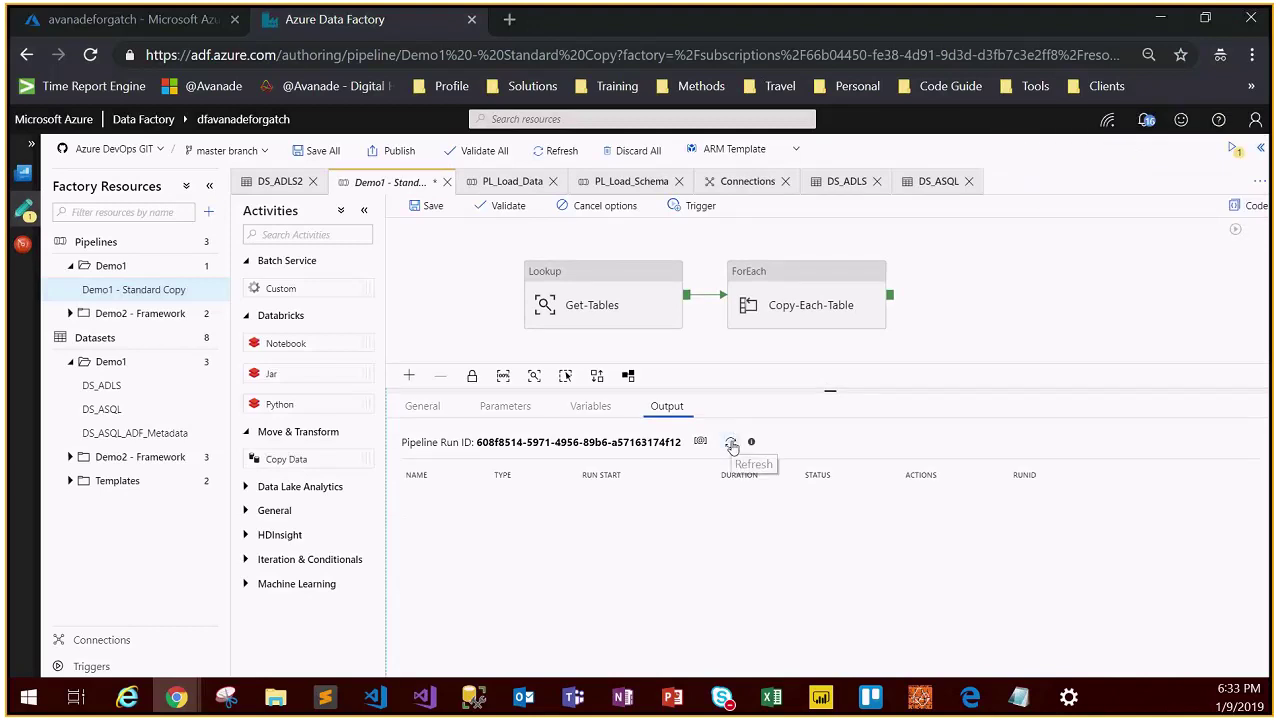
pyautogui.click(731, 443)
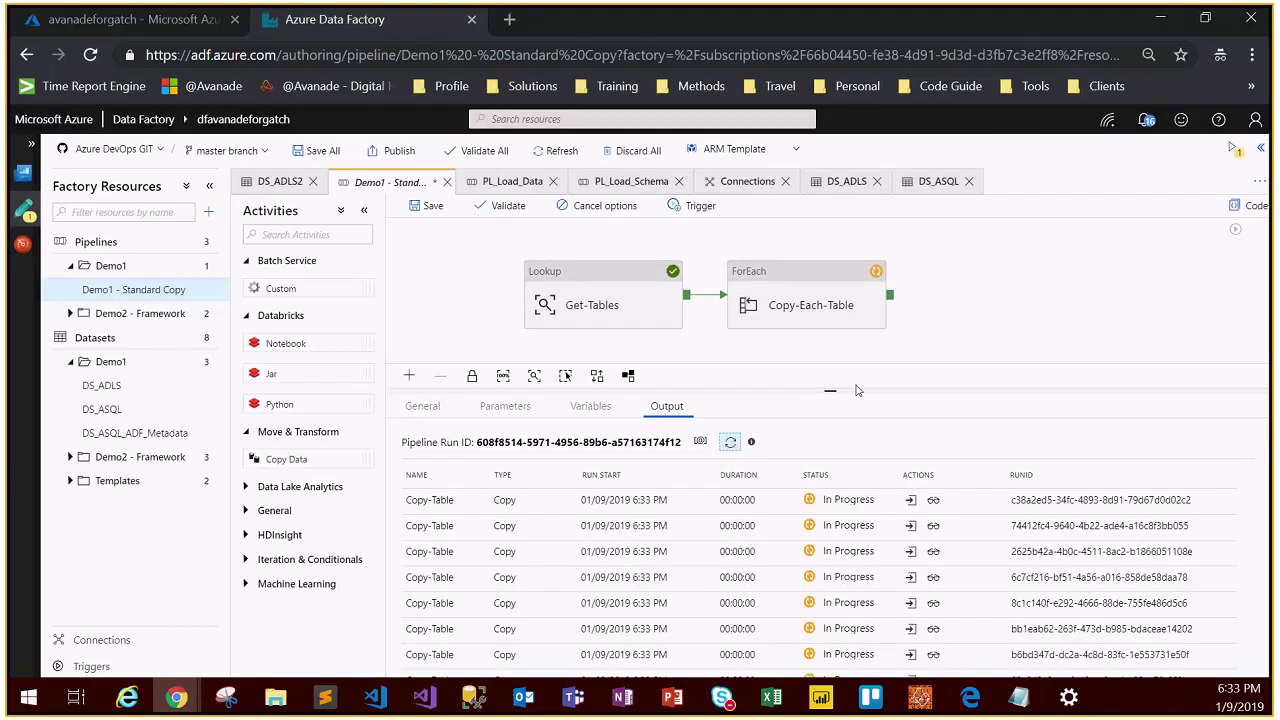
# Enlarge the output and refresh until every Copy-Table run shows Succeeded, about 15 seconds each.
pyautogui.moveTo(833, 385); pyautogui.dragTo(830, 293)
pyautogui.scroll(-1, 695, 477)
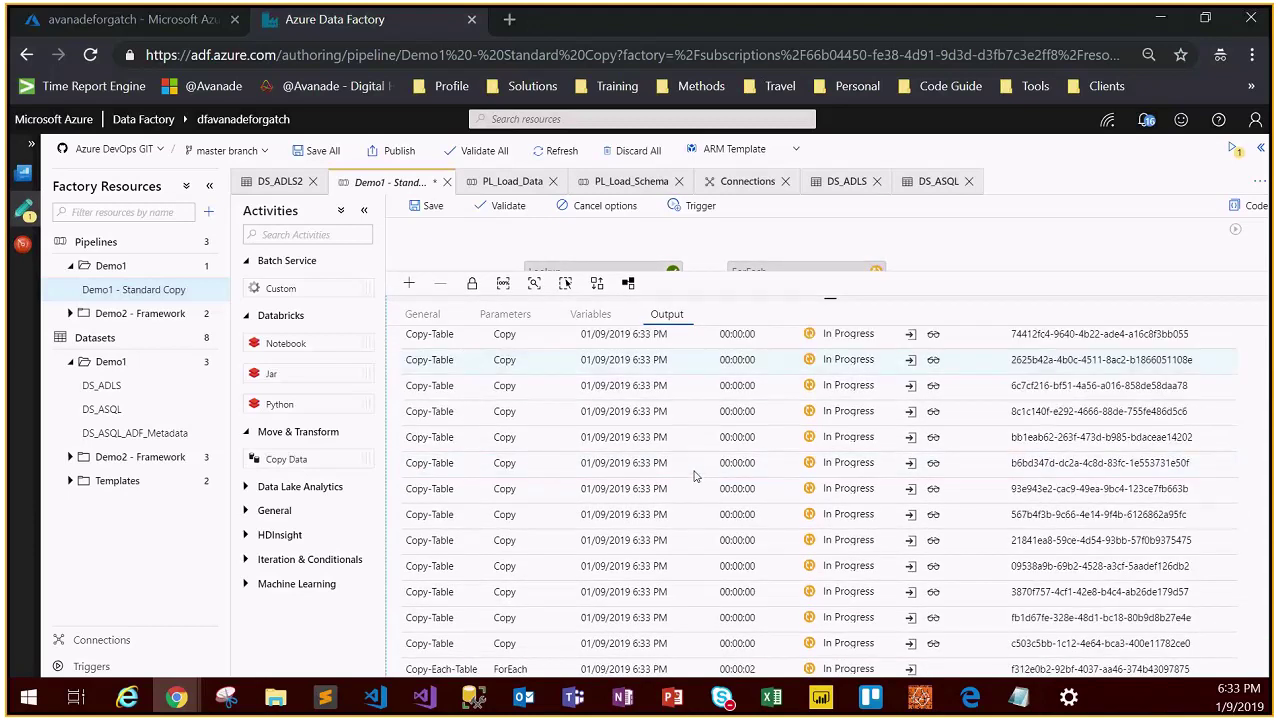
pyautogui.scroll(1, 695, 477)
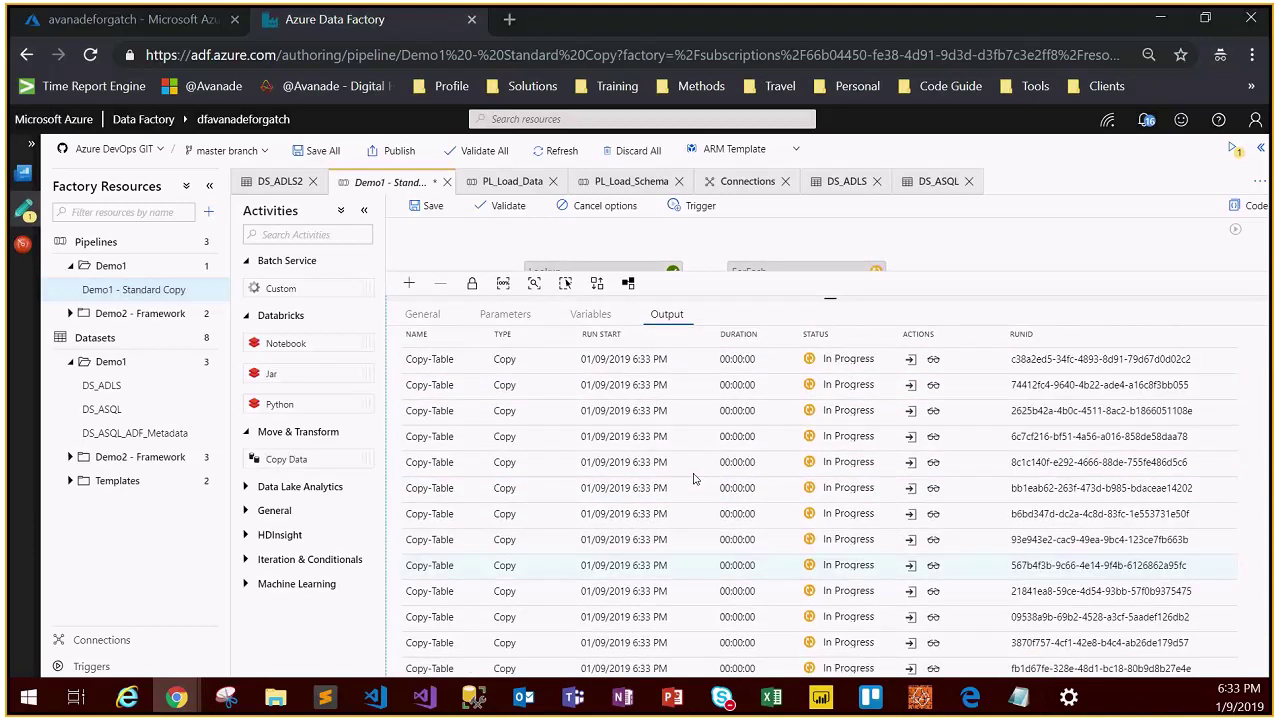
pyautogui.scroll(-1, 693, 483)
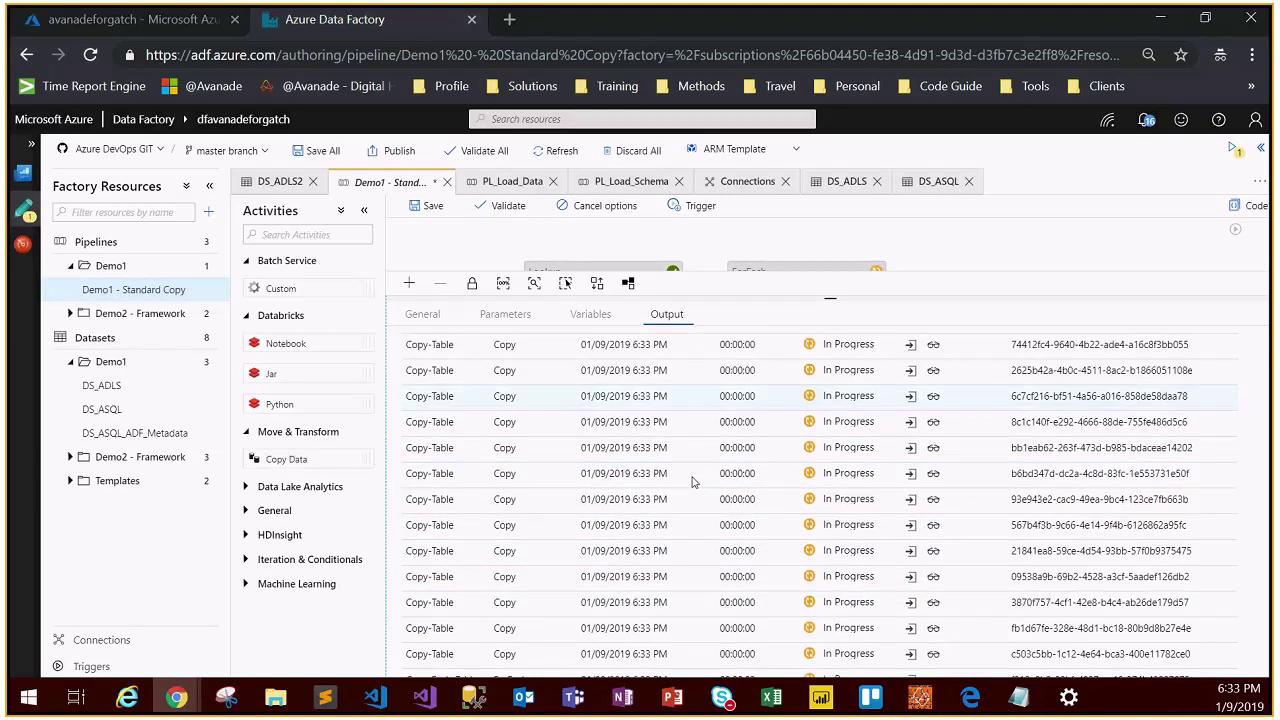
pyautogui.scroll(-1, 693, 483)
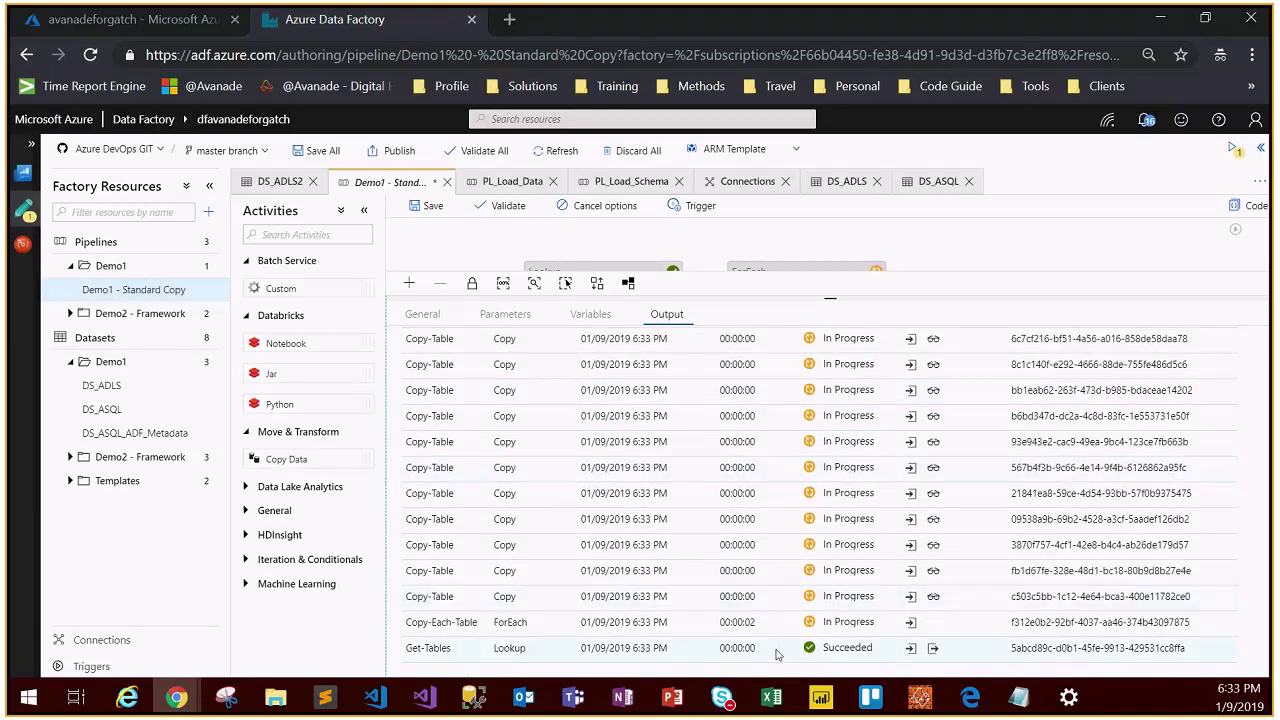
pyautogui.scroll(1, 777, 653)
pyautogui.scroll(2, 777, 653)
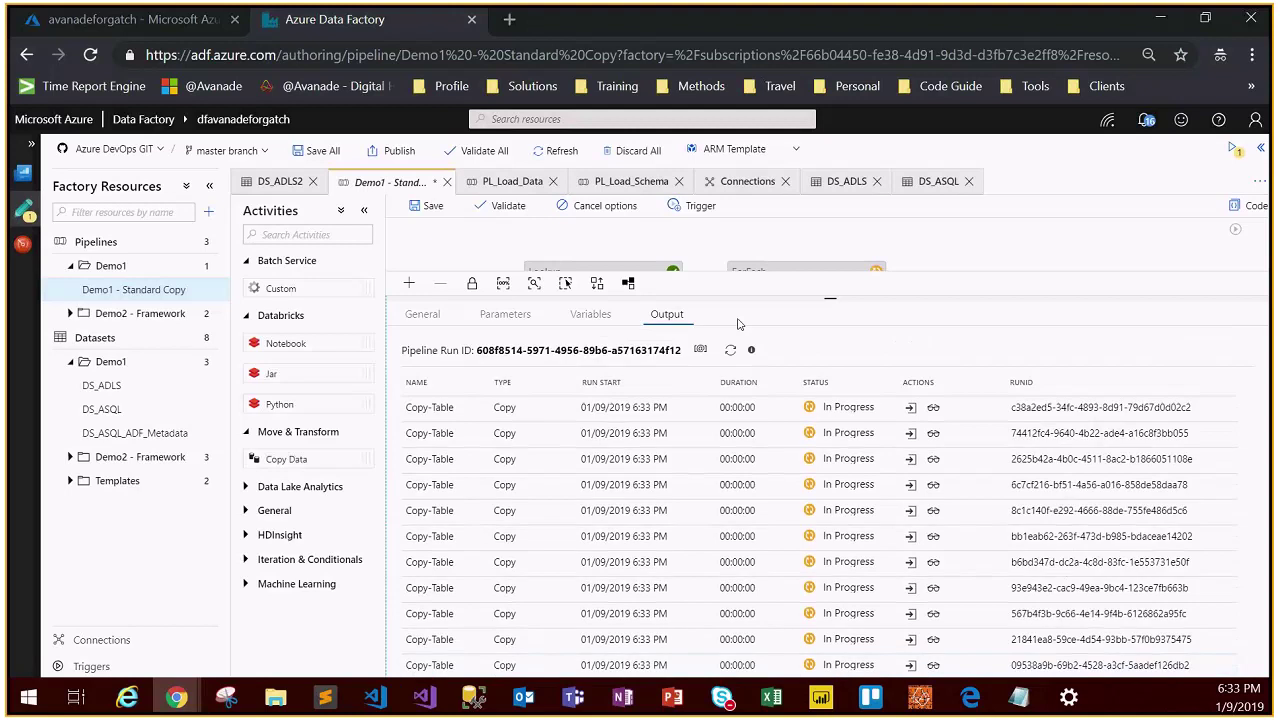
pyautogui.click(730, 352)
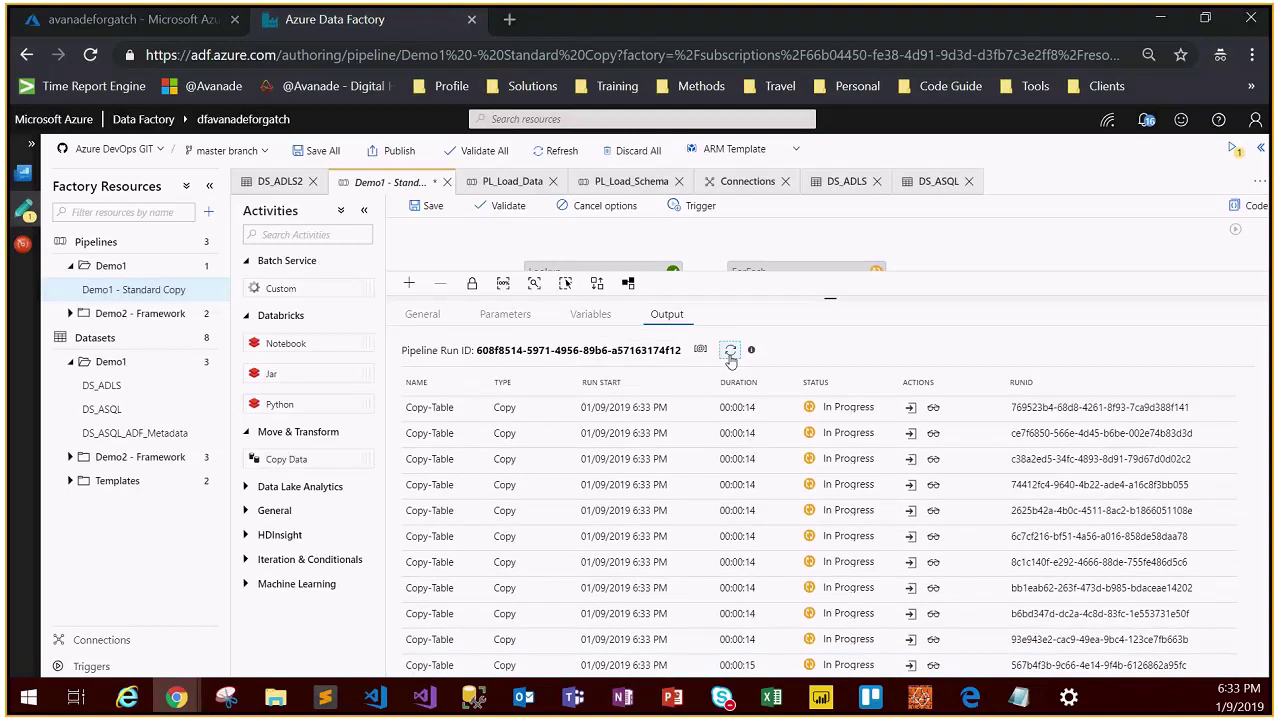
pyautogui.click(730, 352)
pyautogui.click(730, 352)
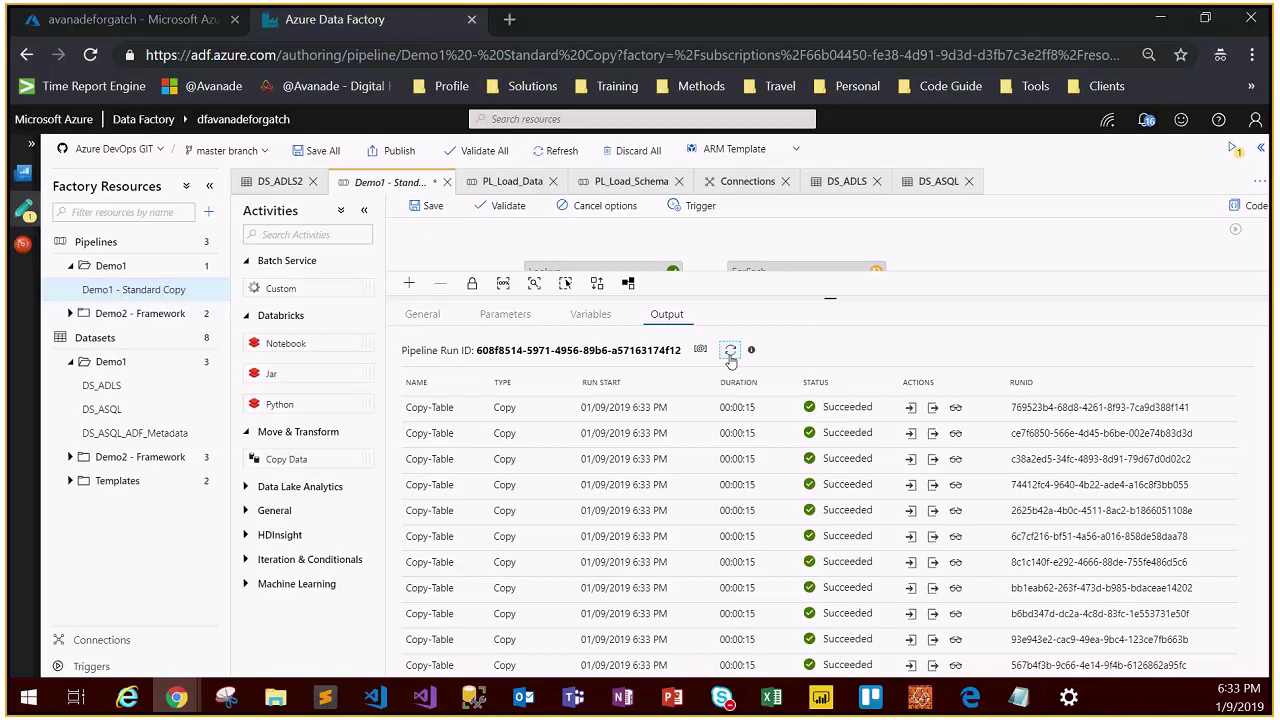
pyautogui.scroll(-3, 774, 482)
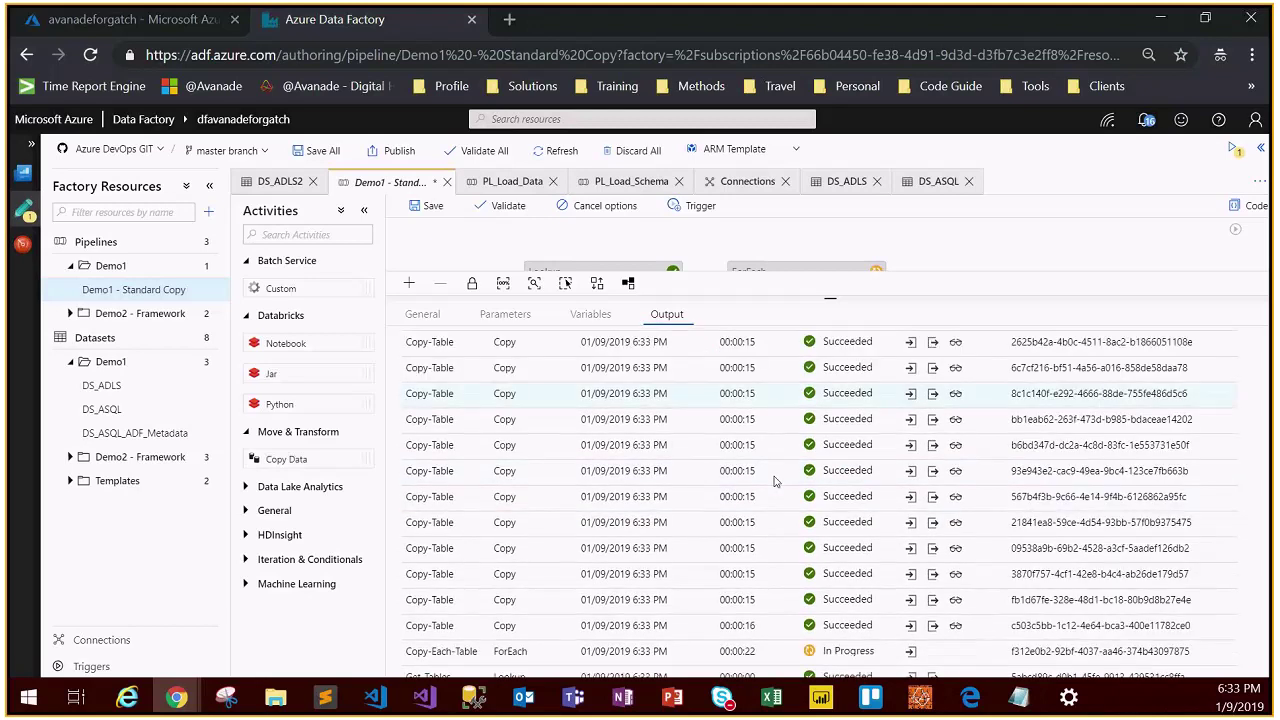
pyautogui.scroll(1, 774, 482)
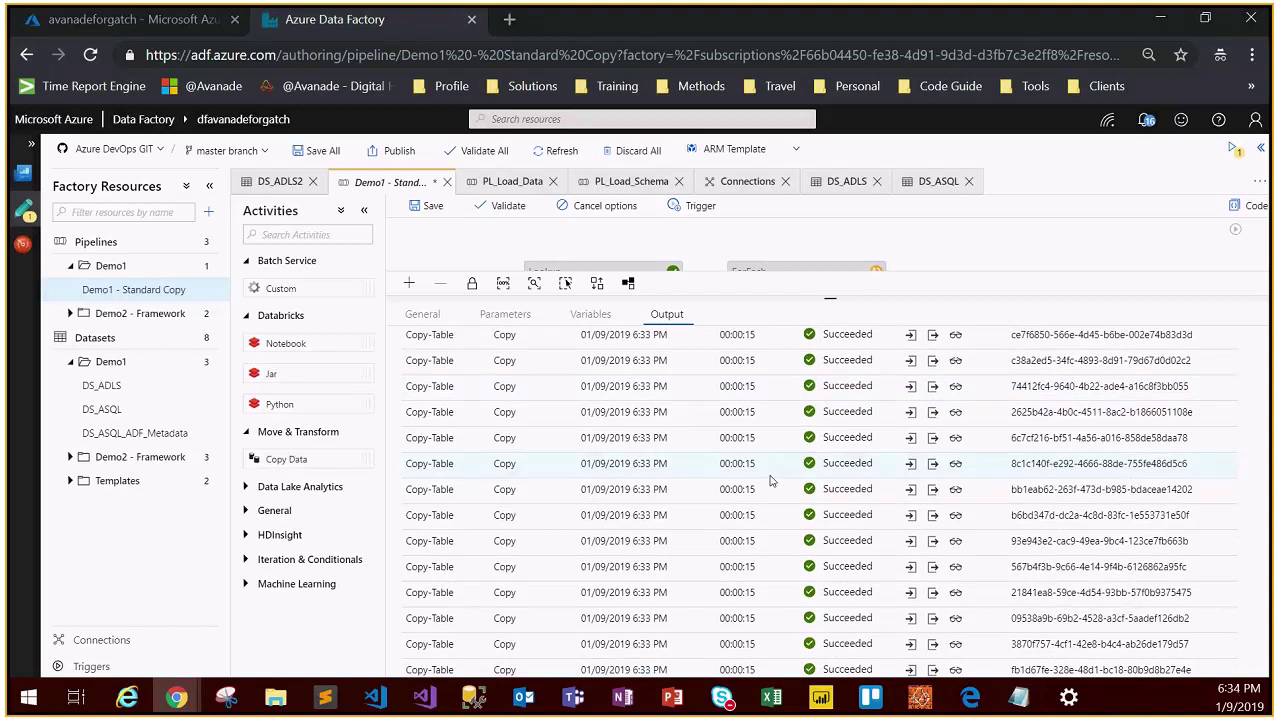
pyautogui.scroll(2, 768, 482)
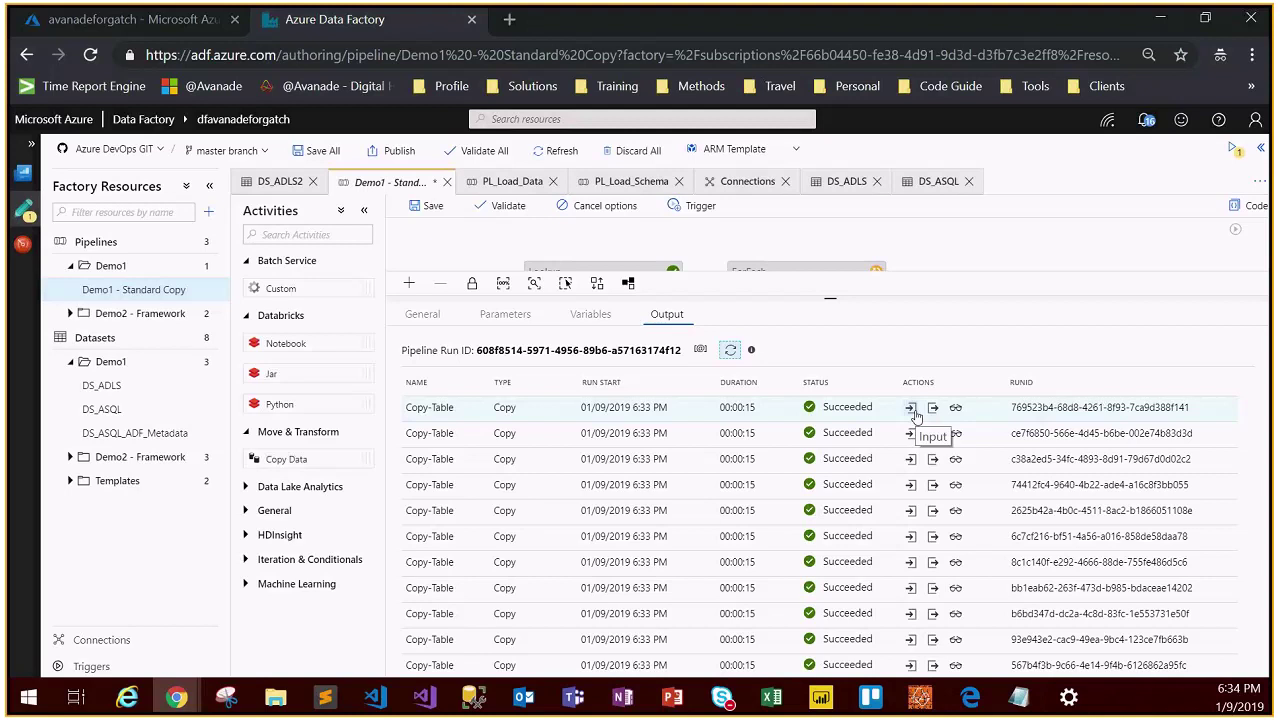
pyautogui.click(911, 409)
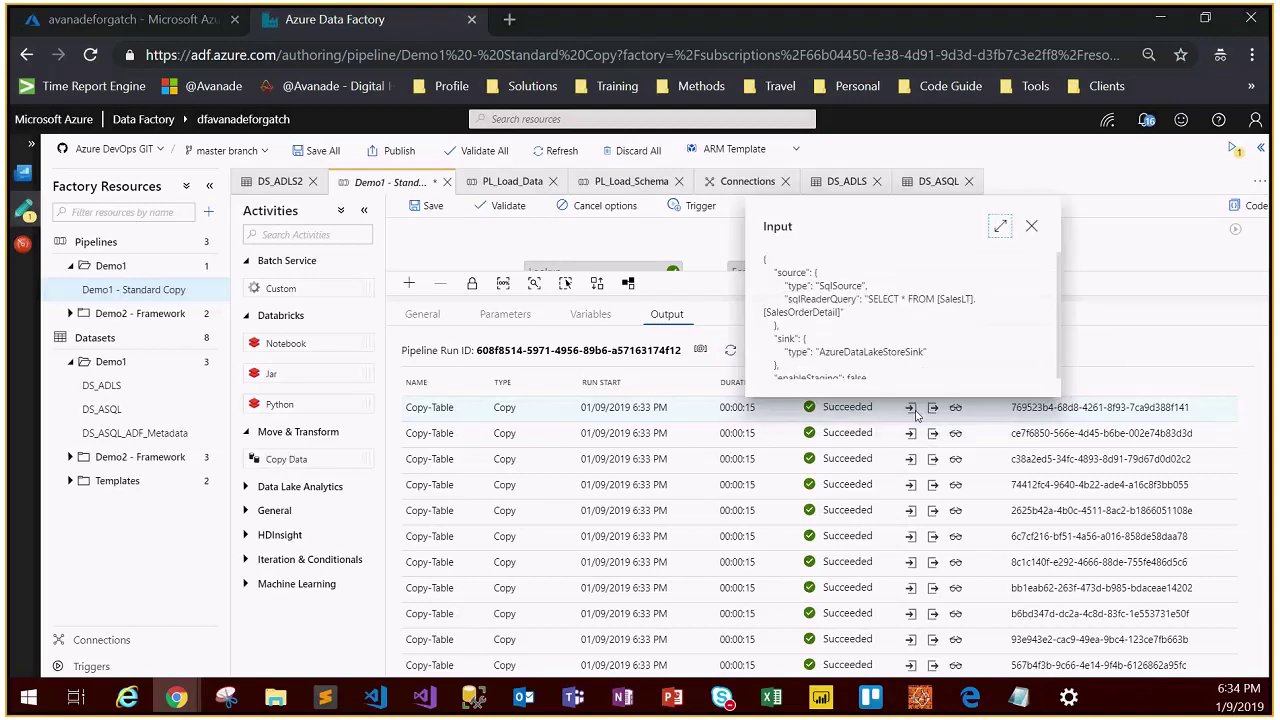
pyautogui.scroll(-3, 933, 343)
pyautogui.scroll(3, 1040, 250)
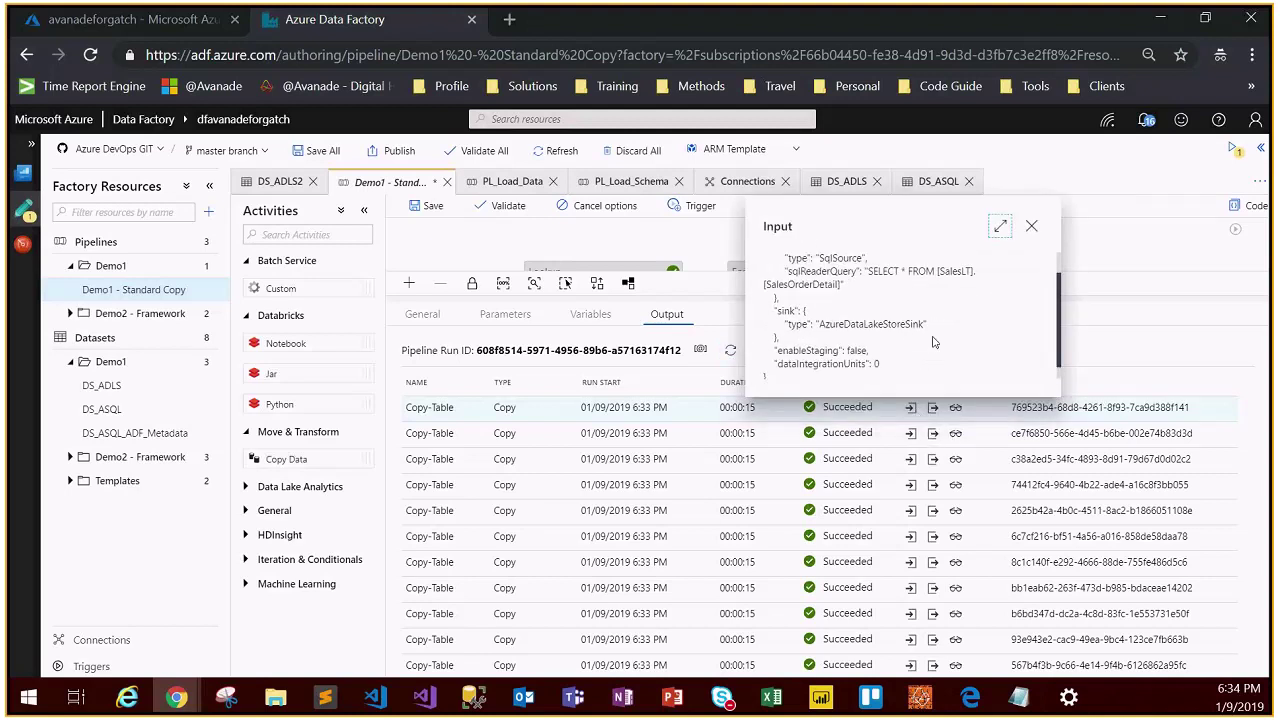
pyautogui.click(1031, 226)
pyautogui.click(933, 407)
pyautogui.scroll(-5, 1023, 260)
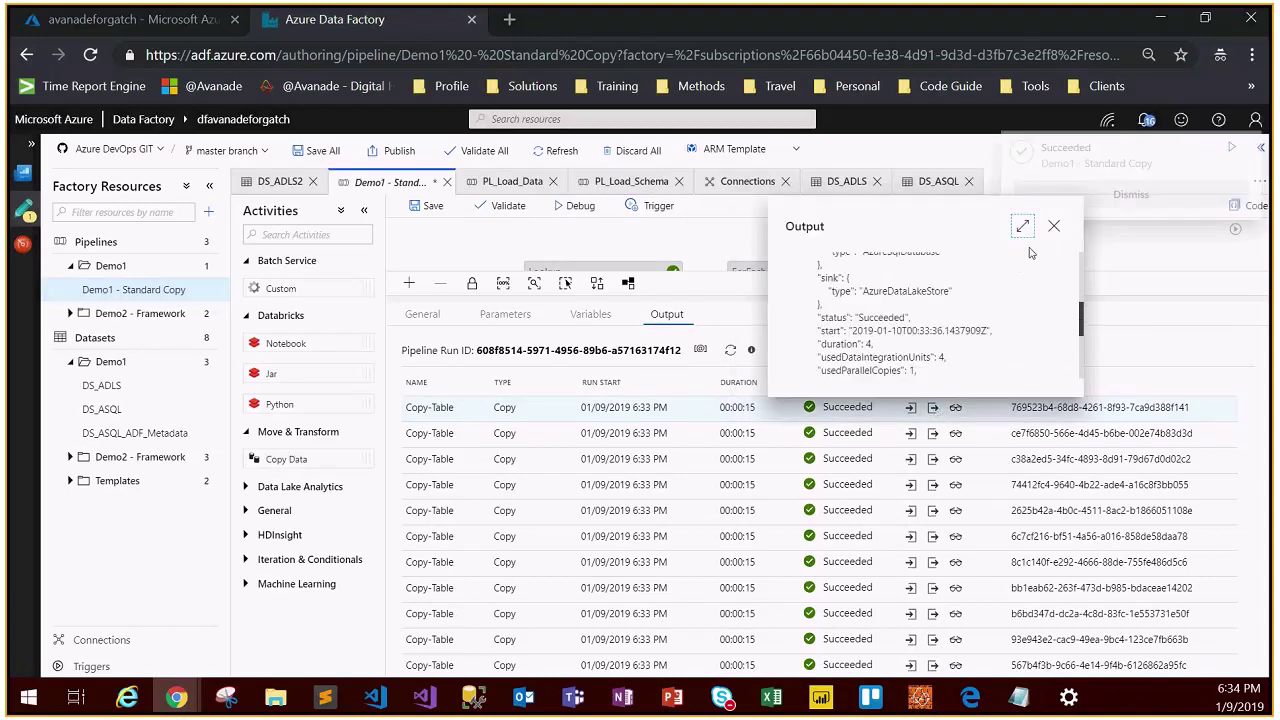
pyautogui.click(1053, 226)
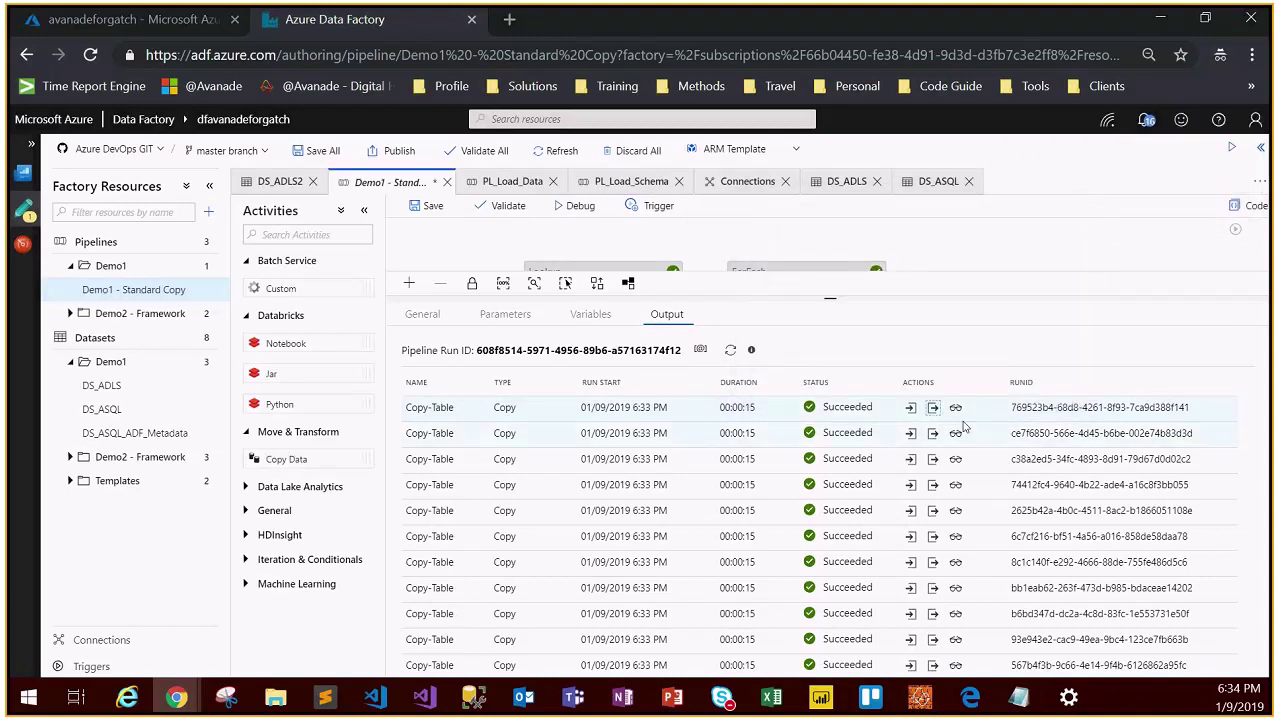
pyautogui.click(956, 409)
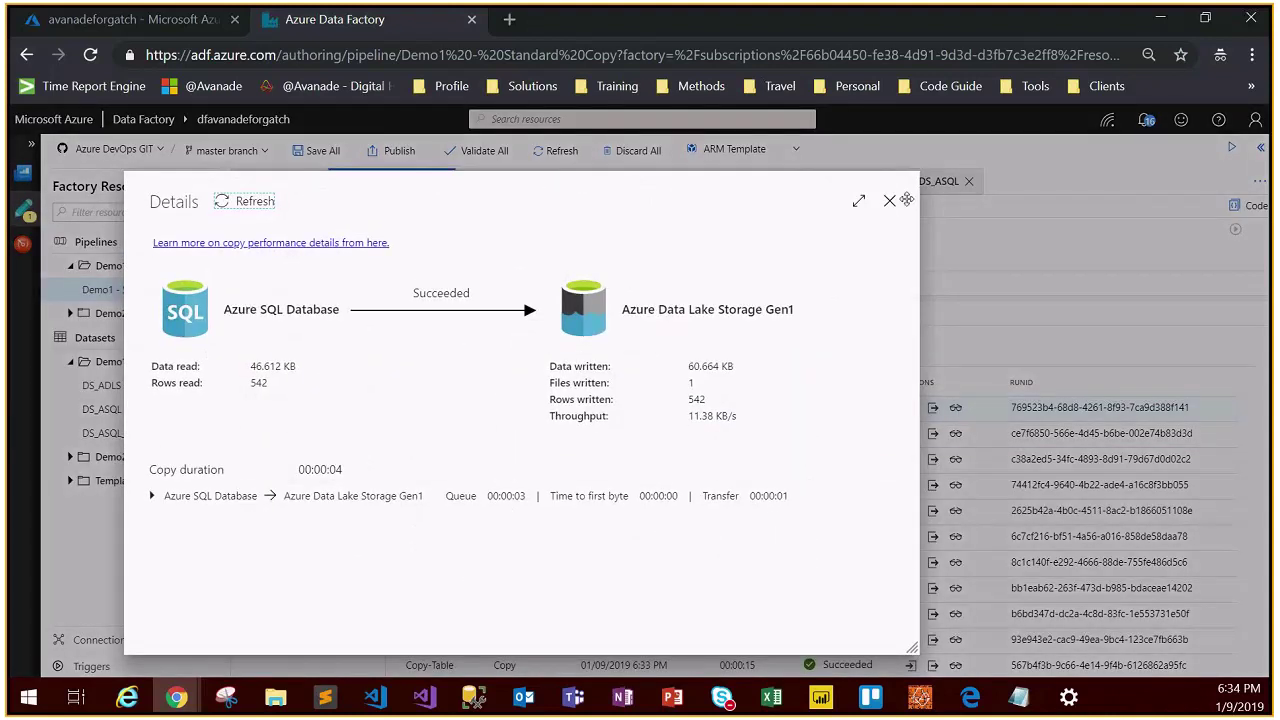
pyautogui.click(890, 203)
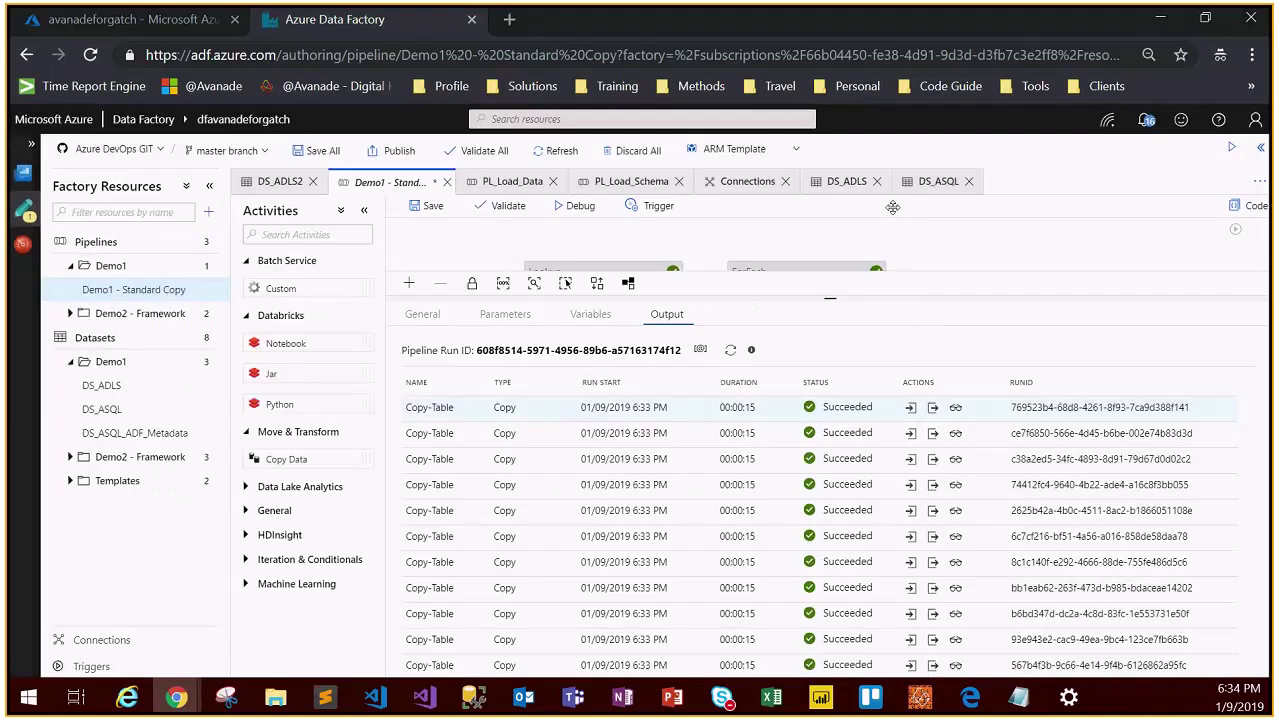
# Glance at the Data Lake explorer, then expand the Demo2 - Framework datasets folder in Data Factory.
pyautogui.click(150, 19)
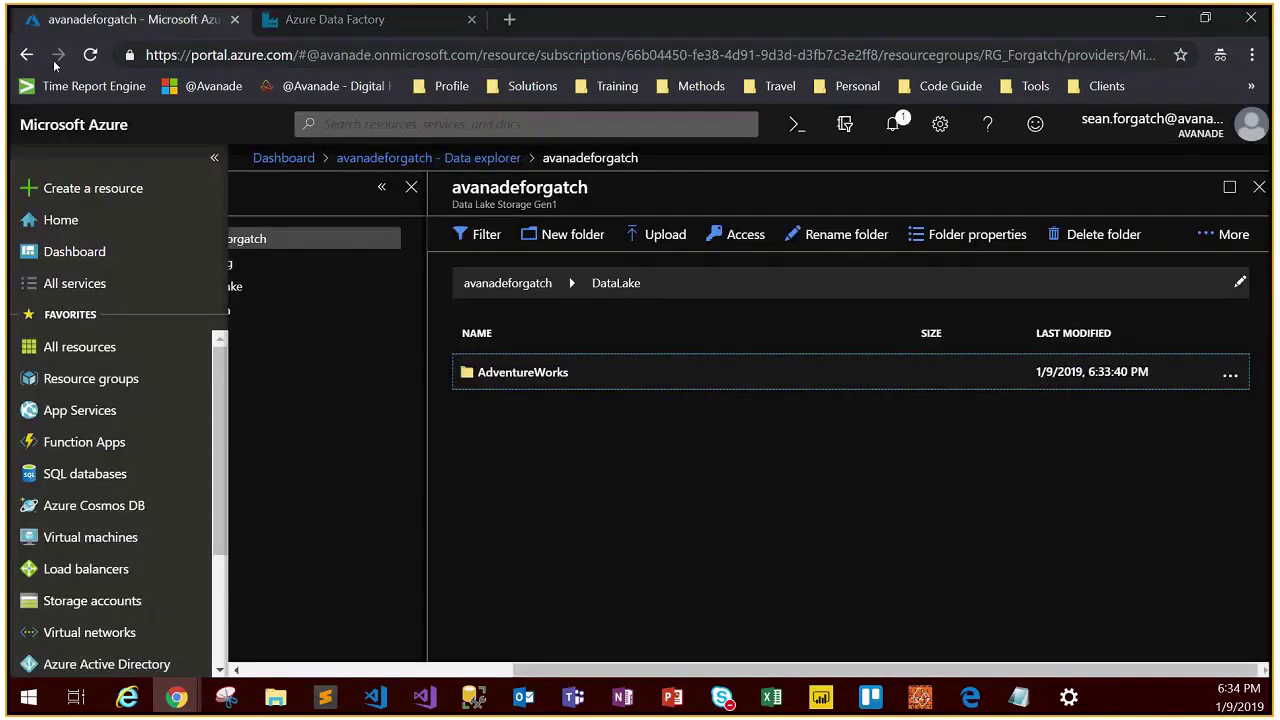
pyautogui.click(287, 22)
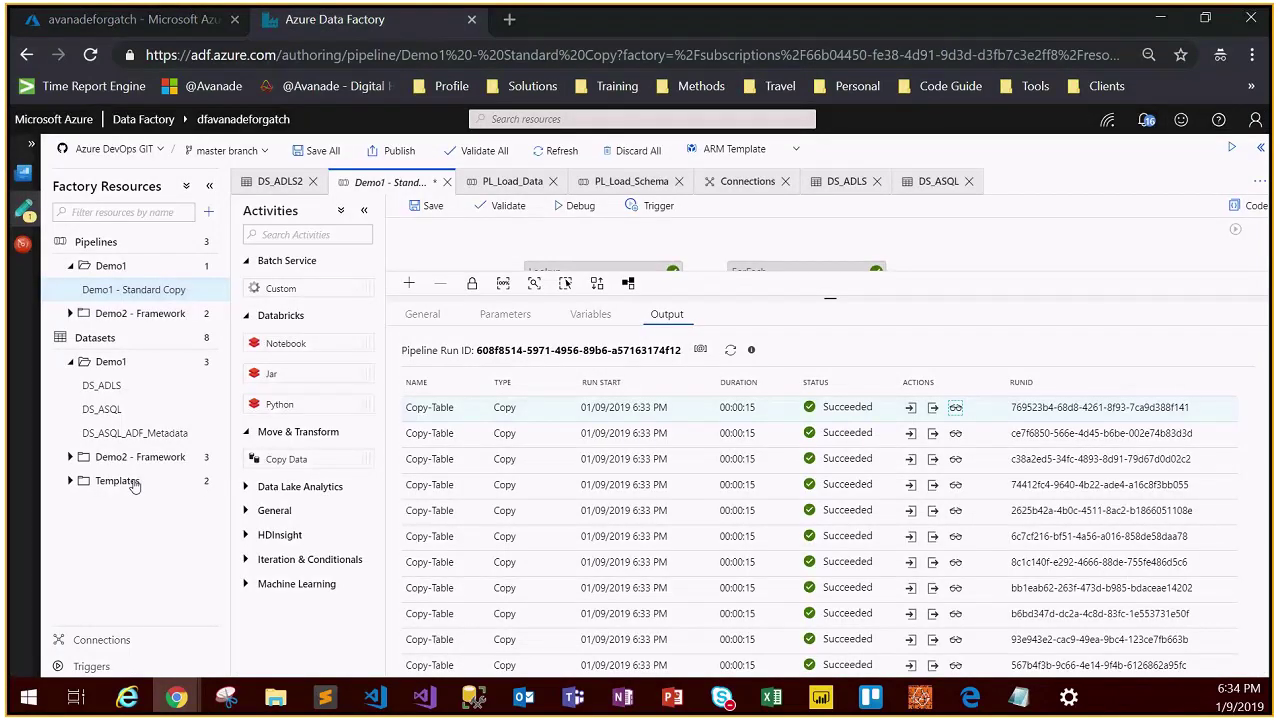
pyautogui.click(130, 457)
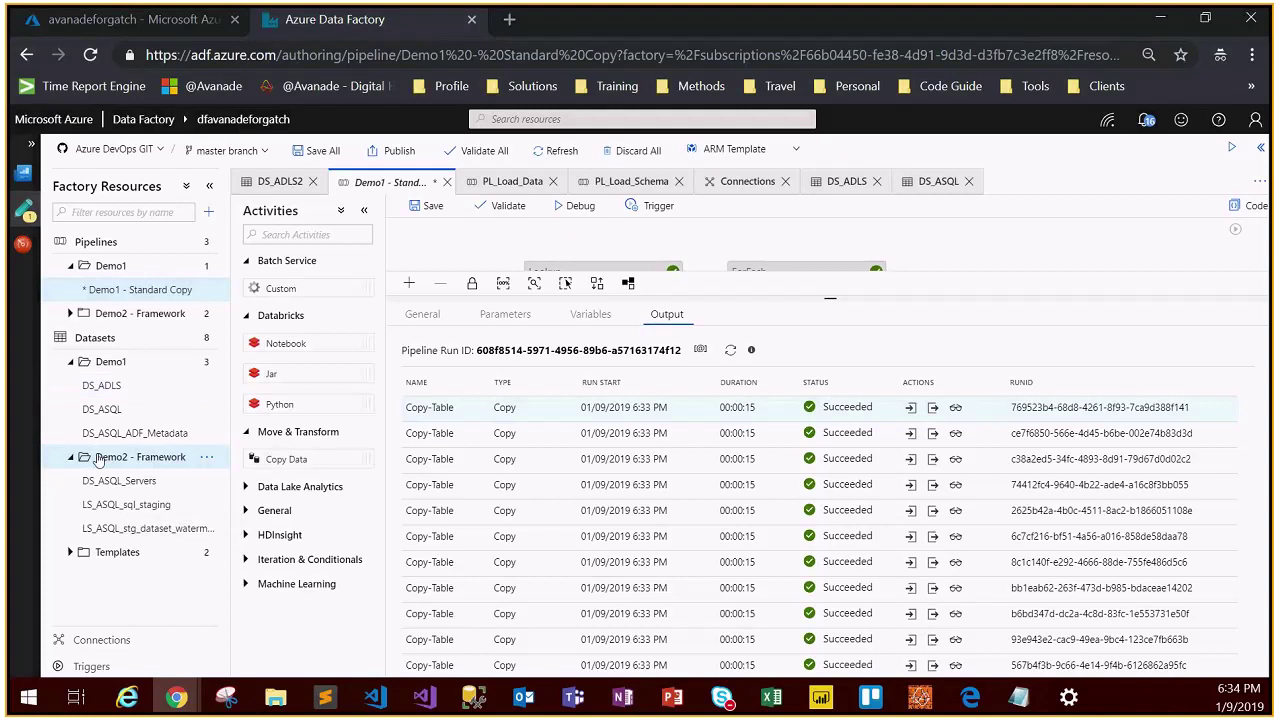
# Review the DS_ADLS dataset's DataLake/AdventureWorks file path and Table_Name expression in its connection settings.
pyautogui.click(101, 385)
pyautogui.click(355, 397)
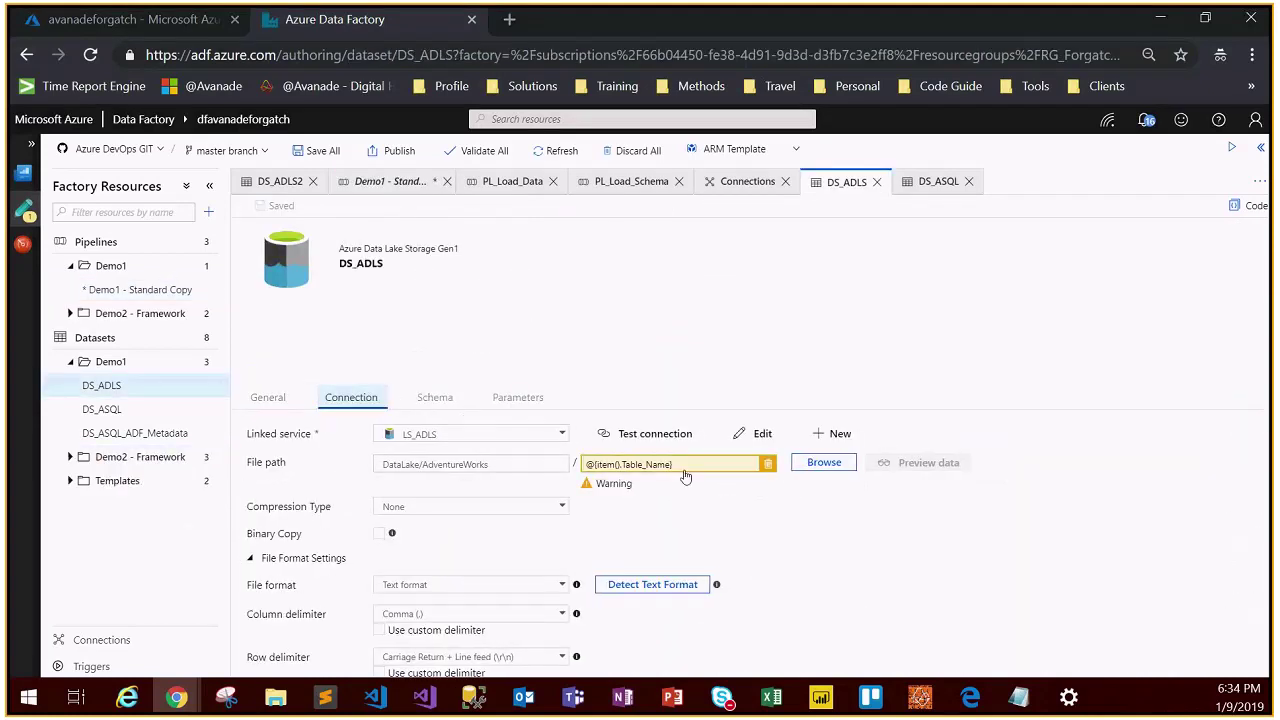
pyautogui.moveTo(690, 468)
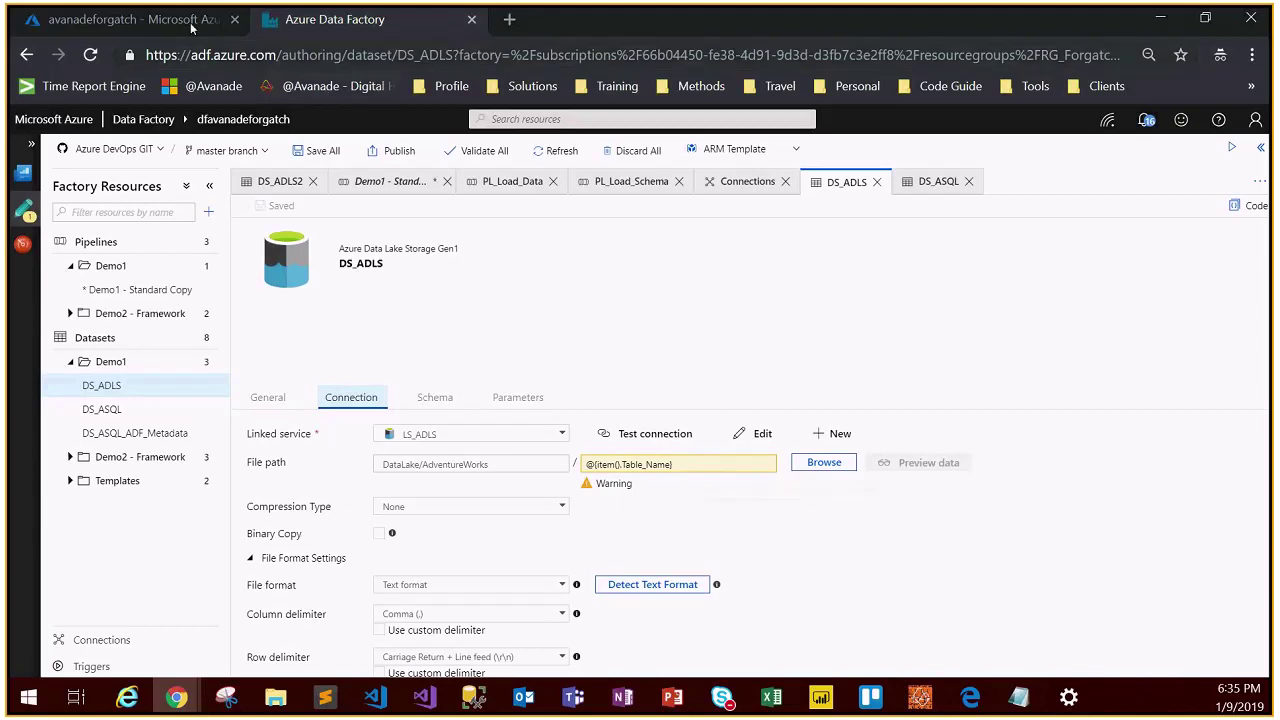
pyautogui.click(135, 19)
# Open the AdventureWorks folder and preview the copied [dbo].[BuildVersion] and [SalesLT].[Product] files.
pyautogui.doubleClick(551, 380)
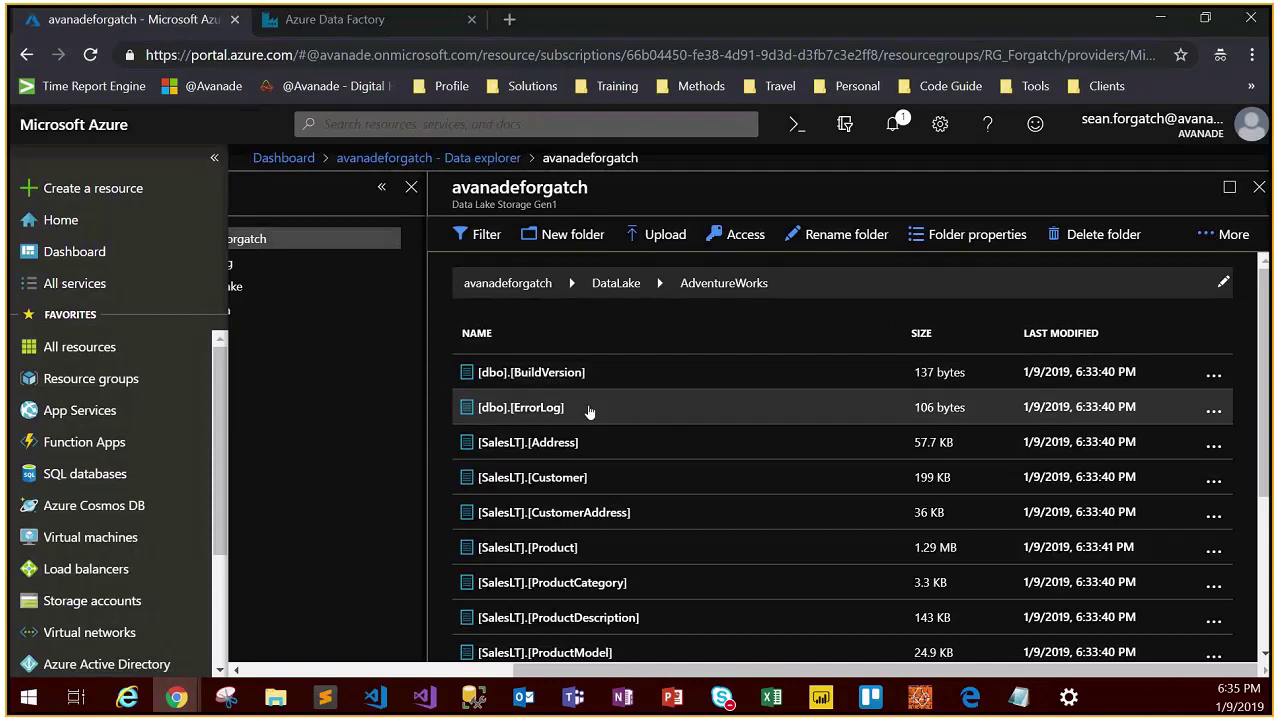
pyautogui.scroll(-1, 646, 469)
pyautogui.scroll(-3, 766, 518)
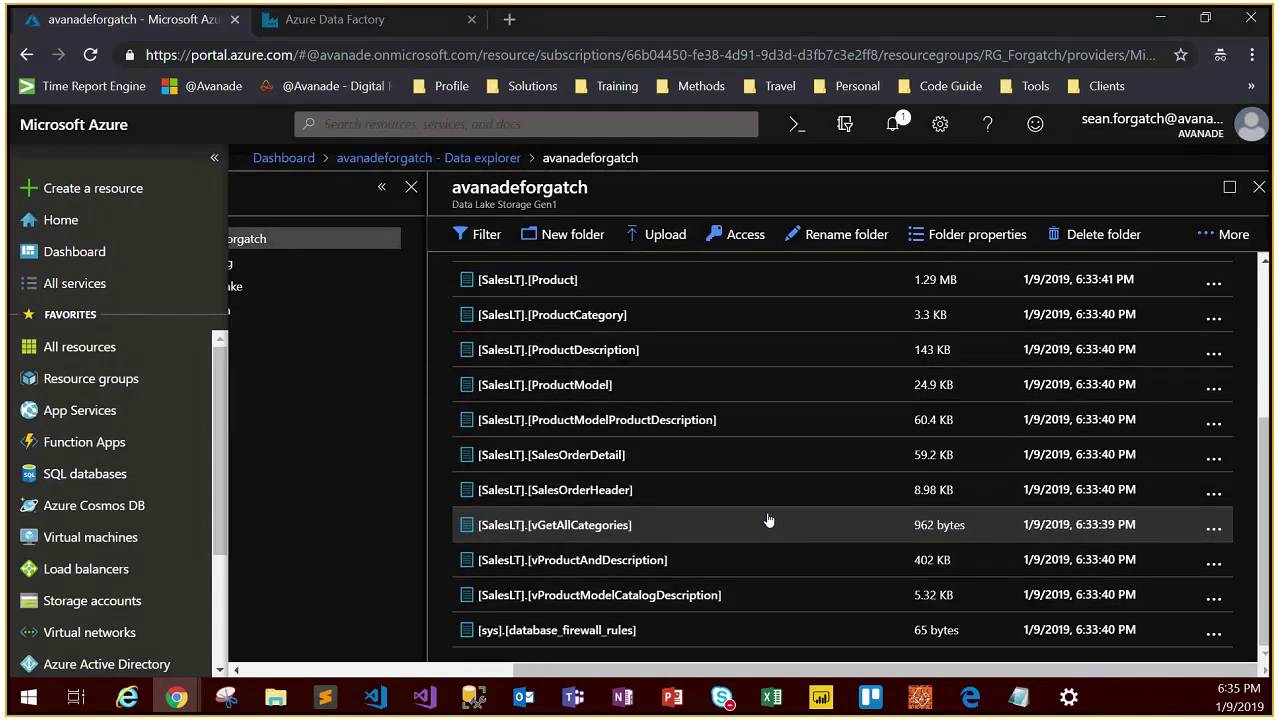
pyautogui.scroll(4, 768, 520)
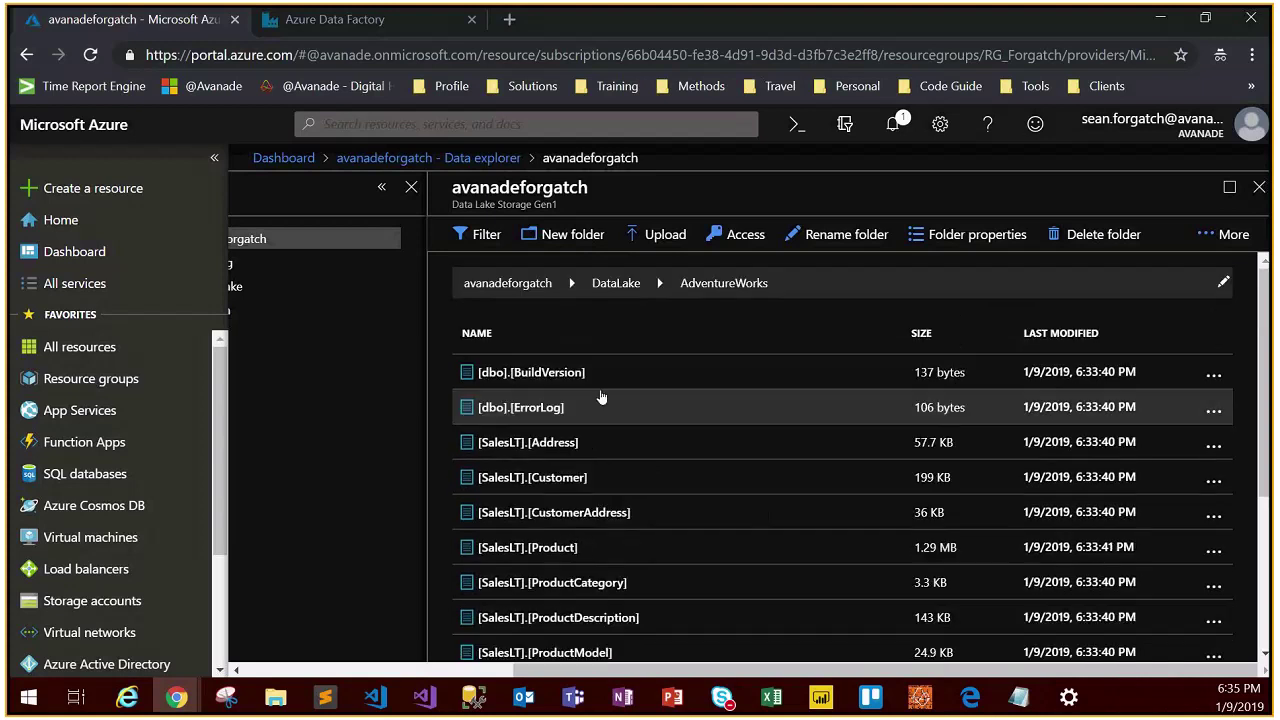
pyautogui.click(535, 372)
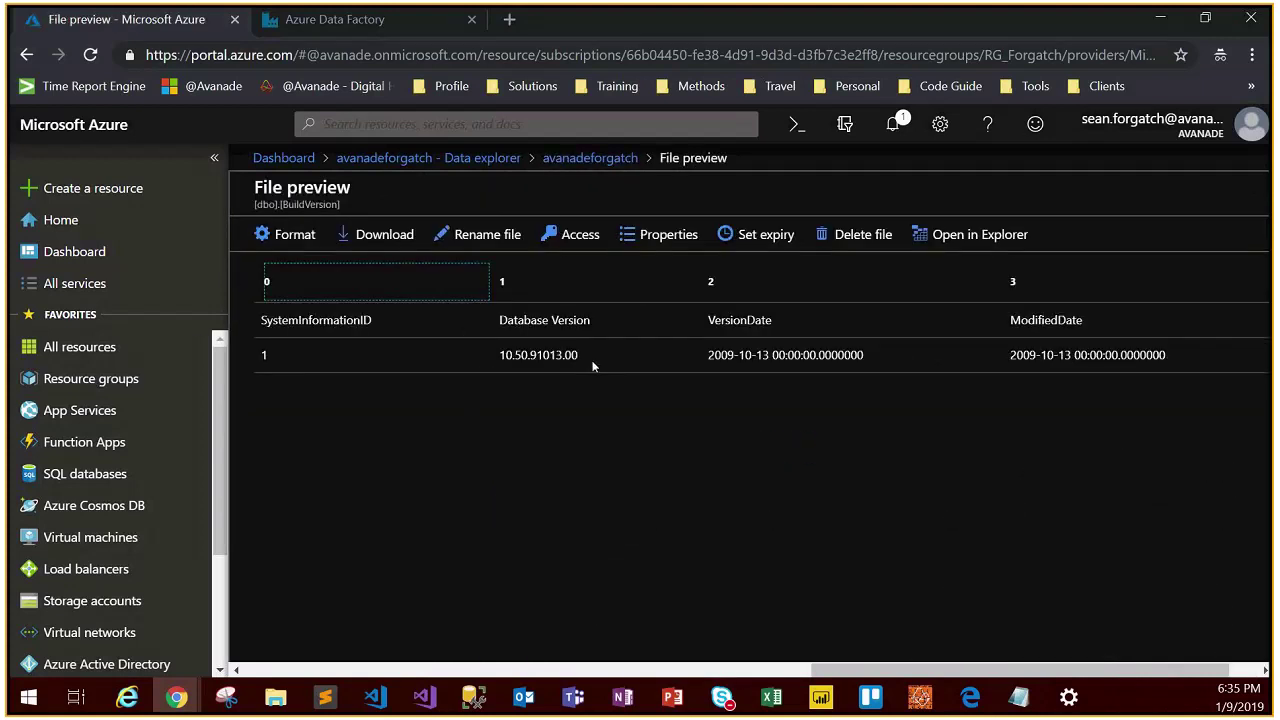
pyautogui.click(597, 160)
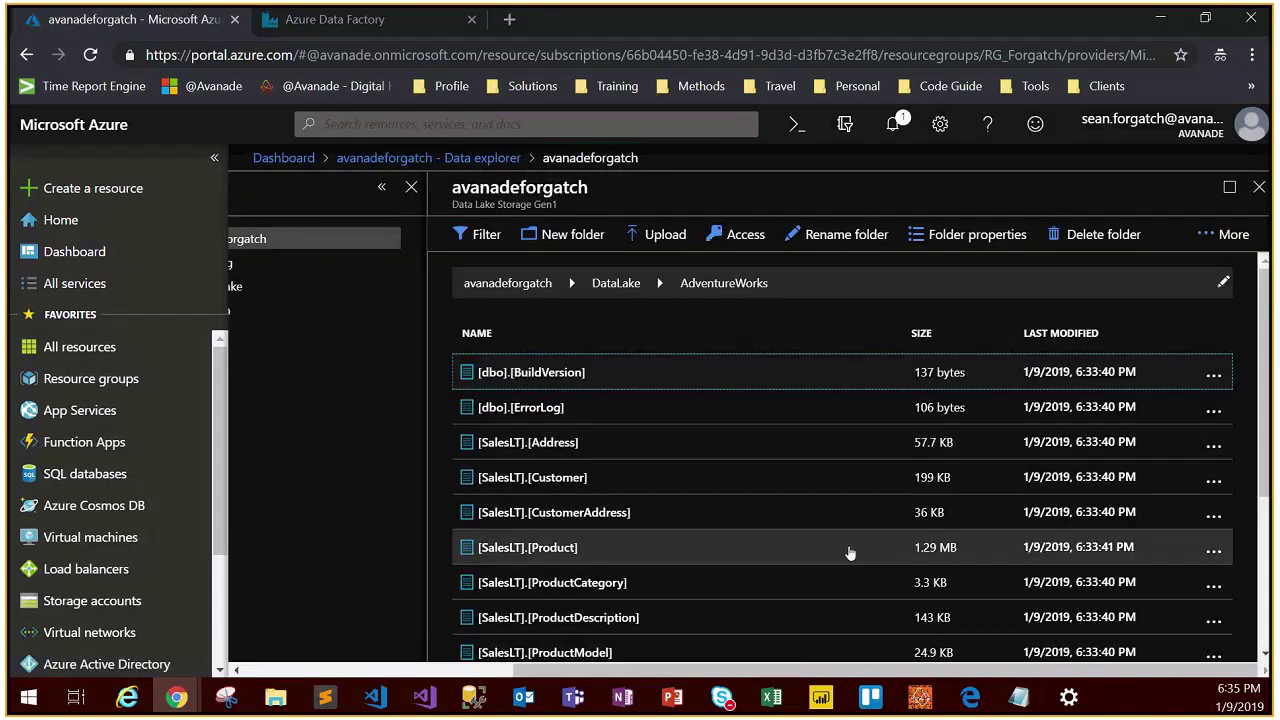
pyautogui.click(848, 547)
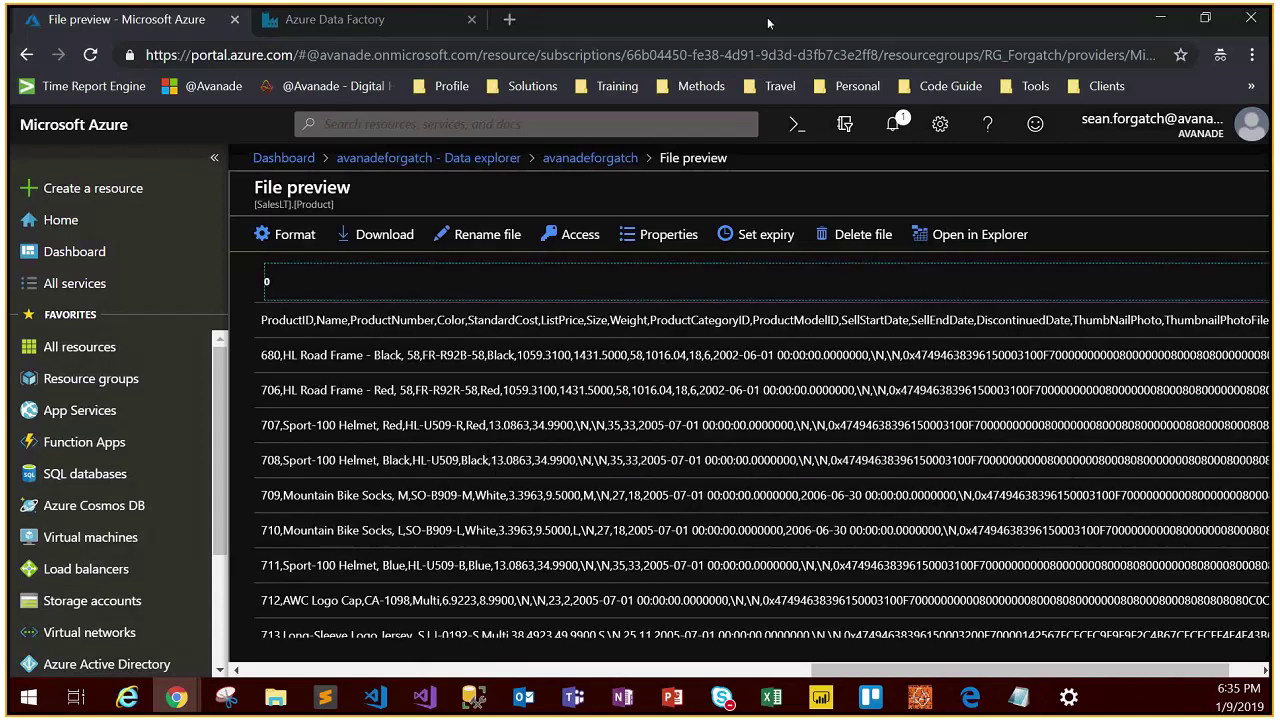
pyautogui.click(562, 158)
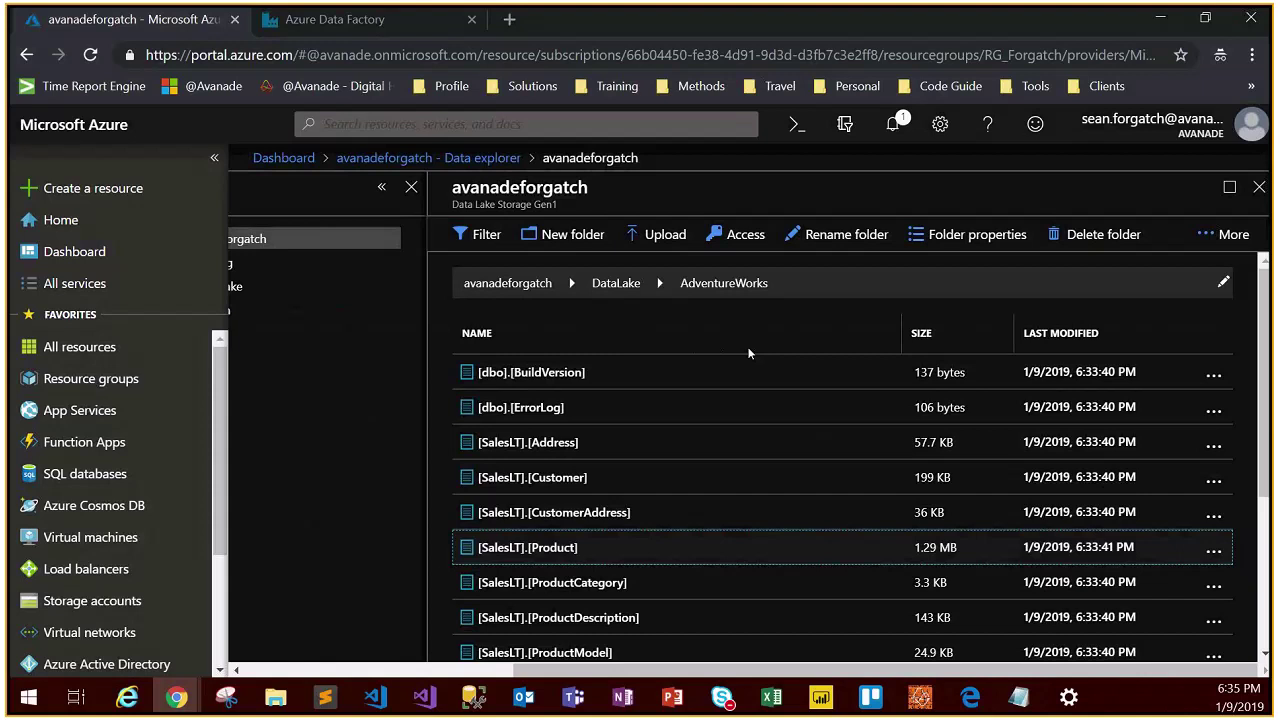
# Navigate DataLake > AdventureWorks again and preview [dbo].[BuildVersion], showing Database Version 10.50.91013.00.
pyautogui.click(445, 158)
pyautogui.click(665, 292)
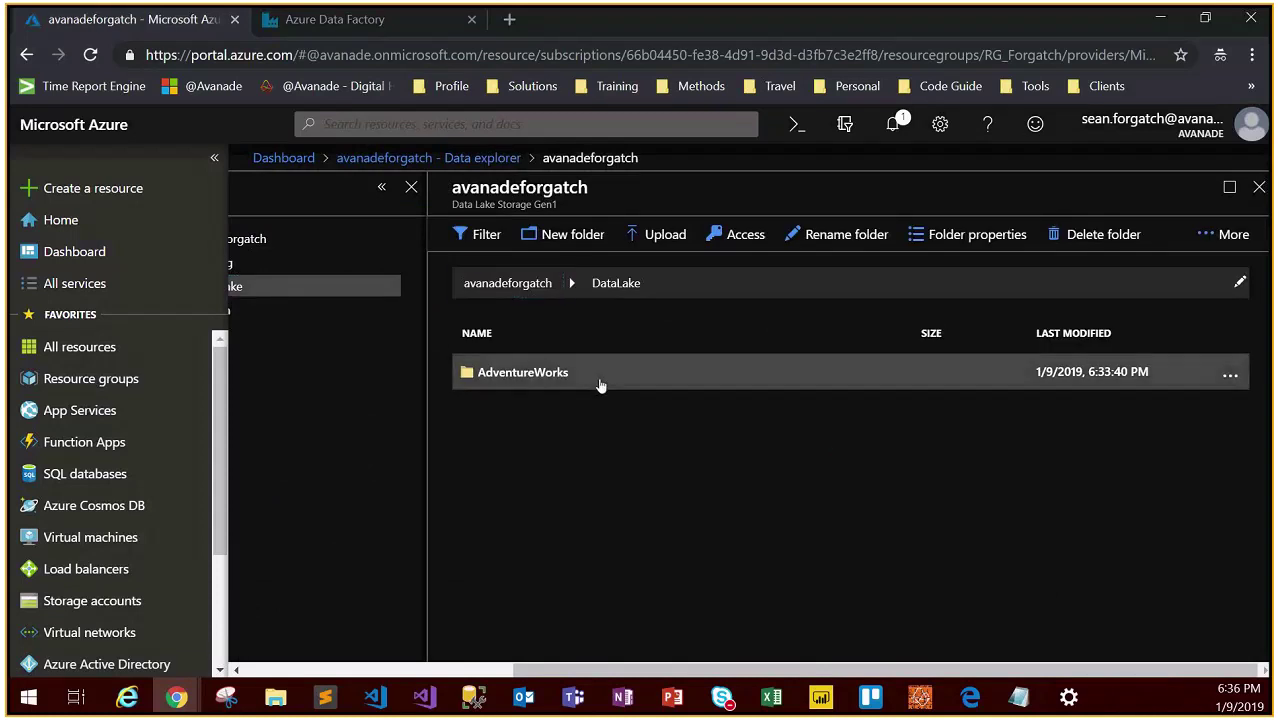
pyautogui.click(604, 384)
pyautogui.click(617, 380)
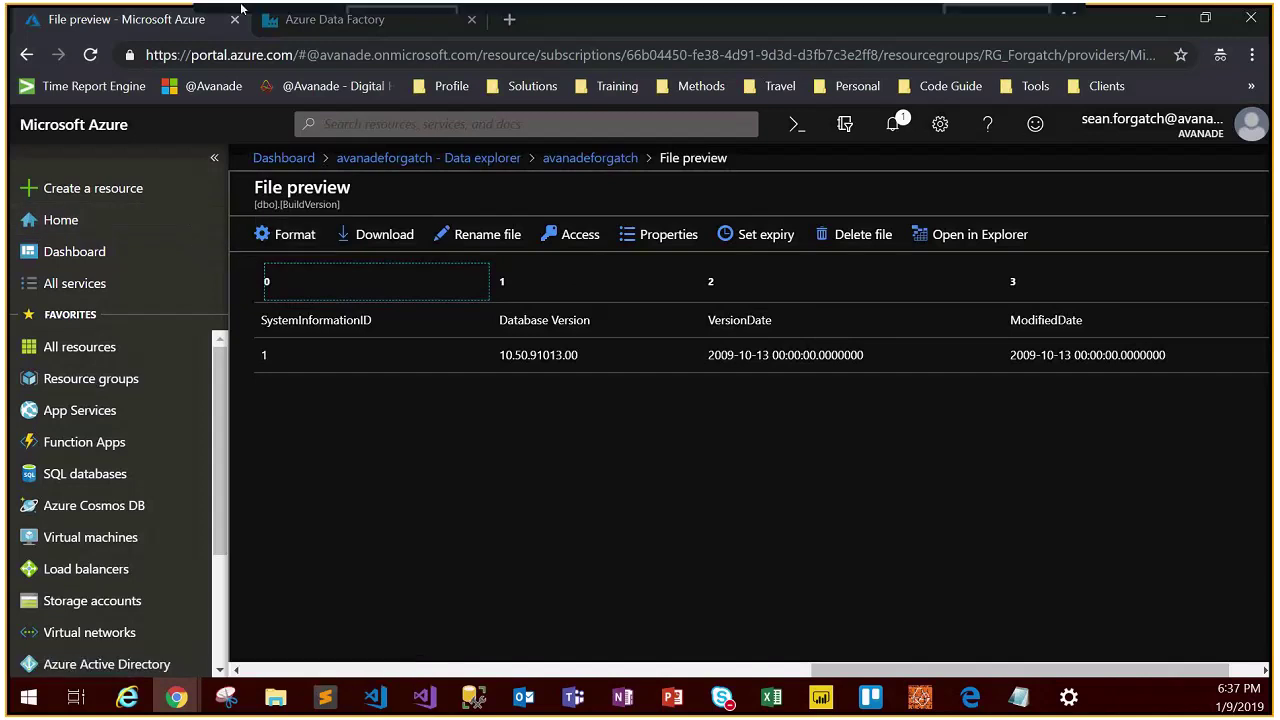
pyautogui.moveTo(503, 9)
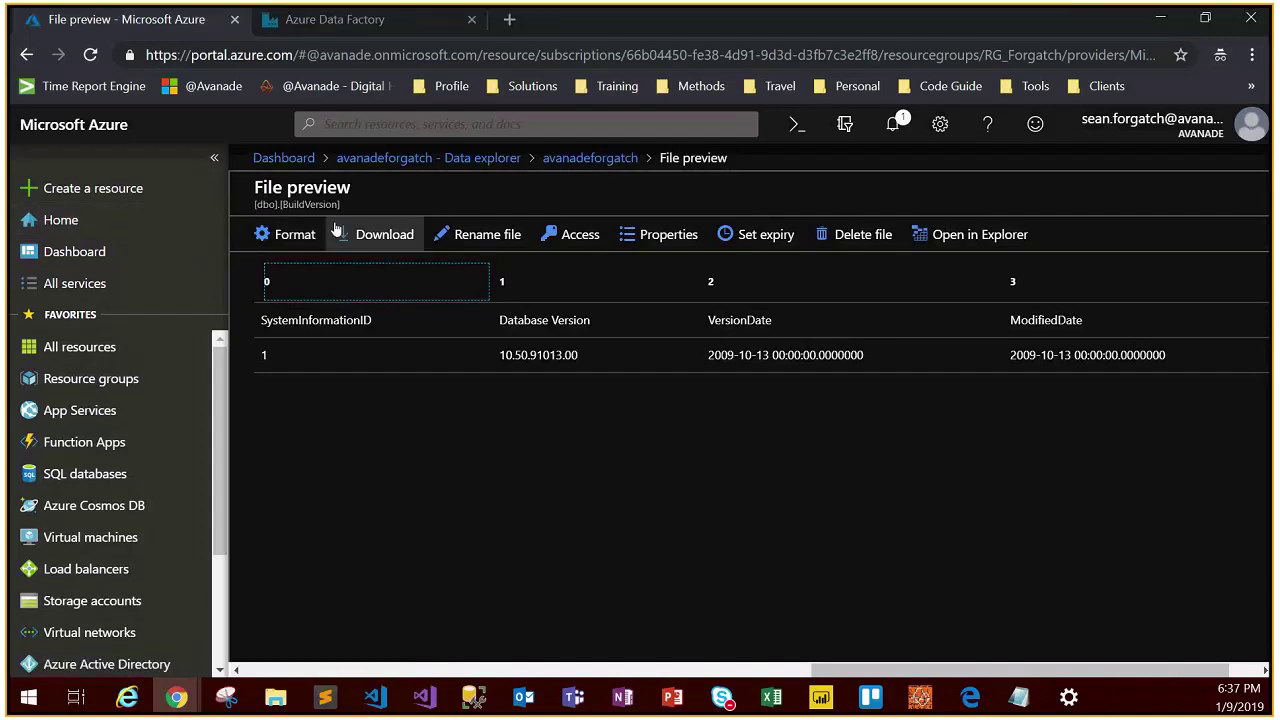
# Back in Data Factory, dismiss Connections, view the PL_Load_Schema pipeline run, then switch to the presentation.
pyautogui.click(329, 22)
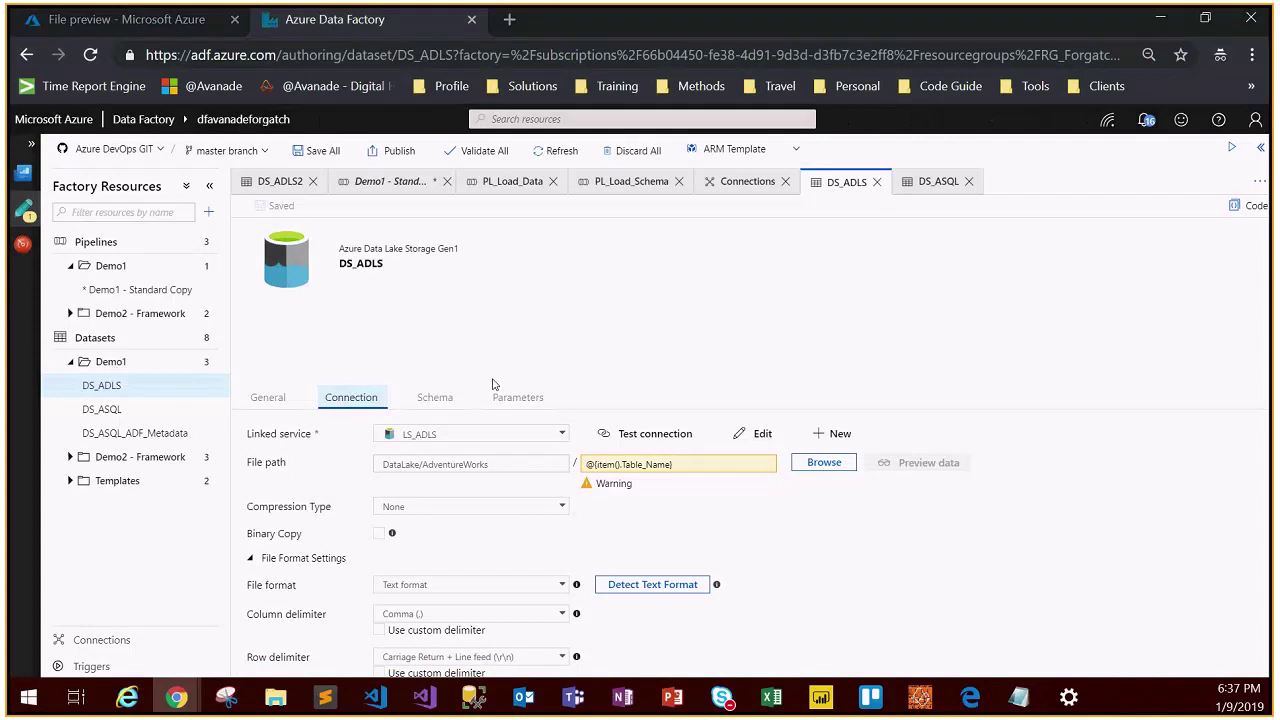
pyautogui.click(716, 188)
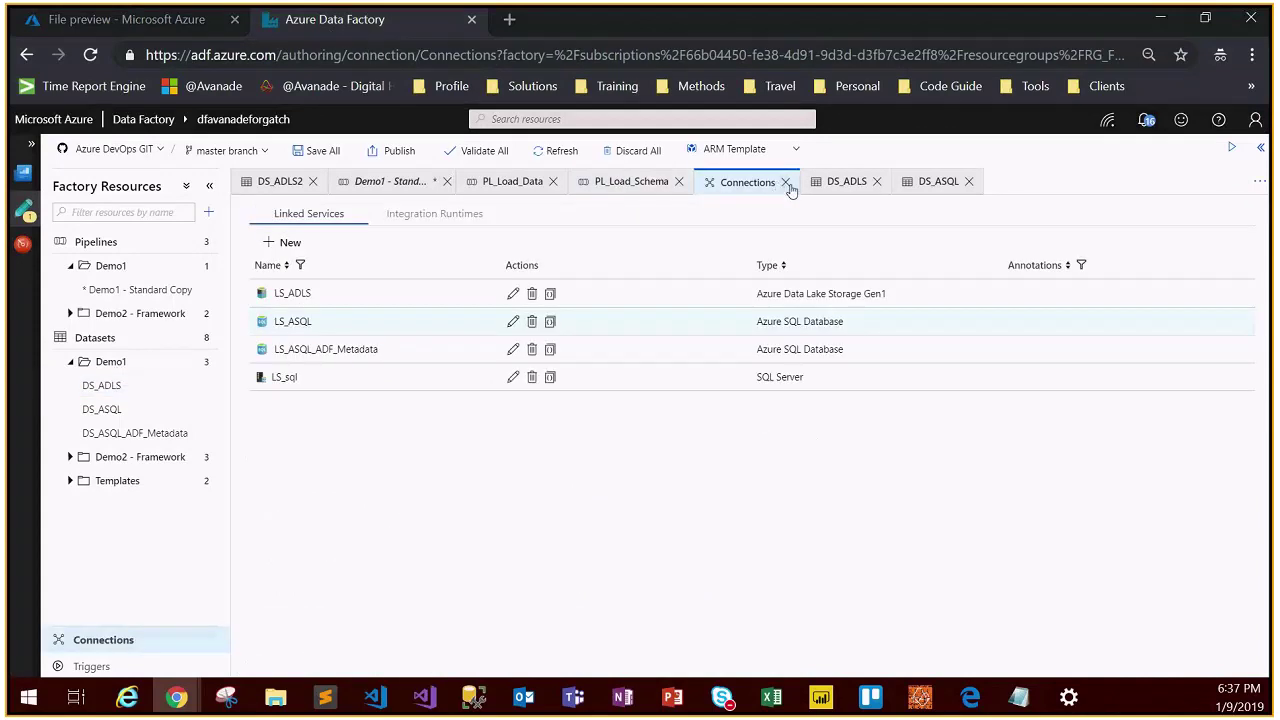
pyautogui.click(785, 181)
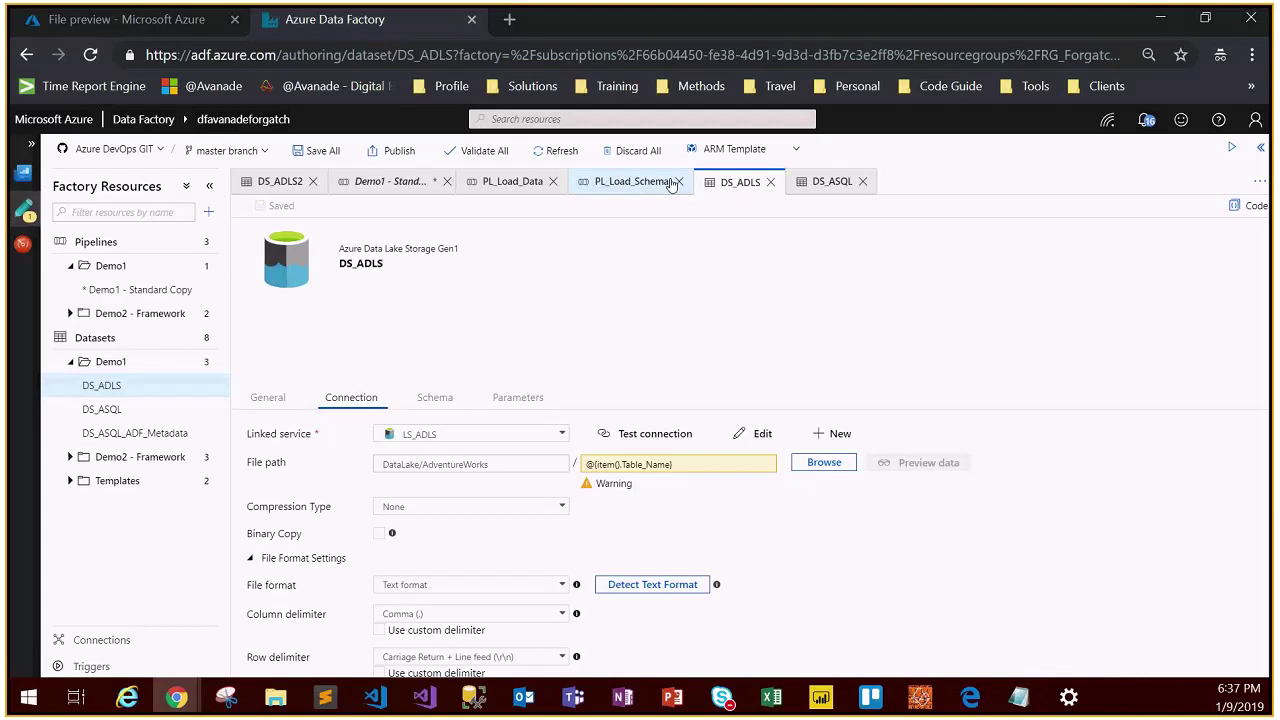
pyautogui.click(671, 185)
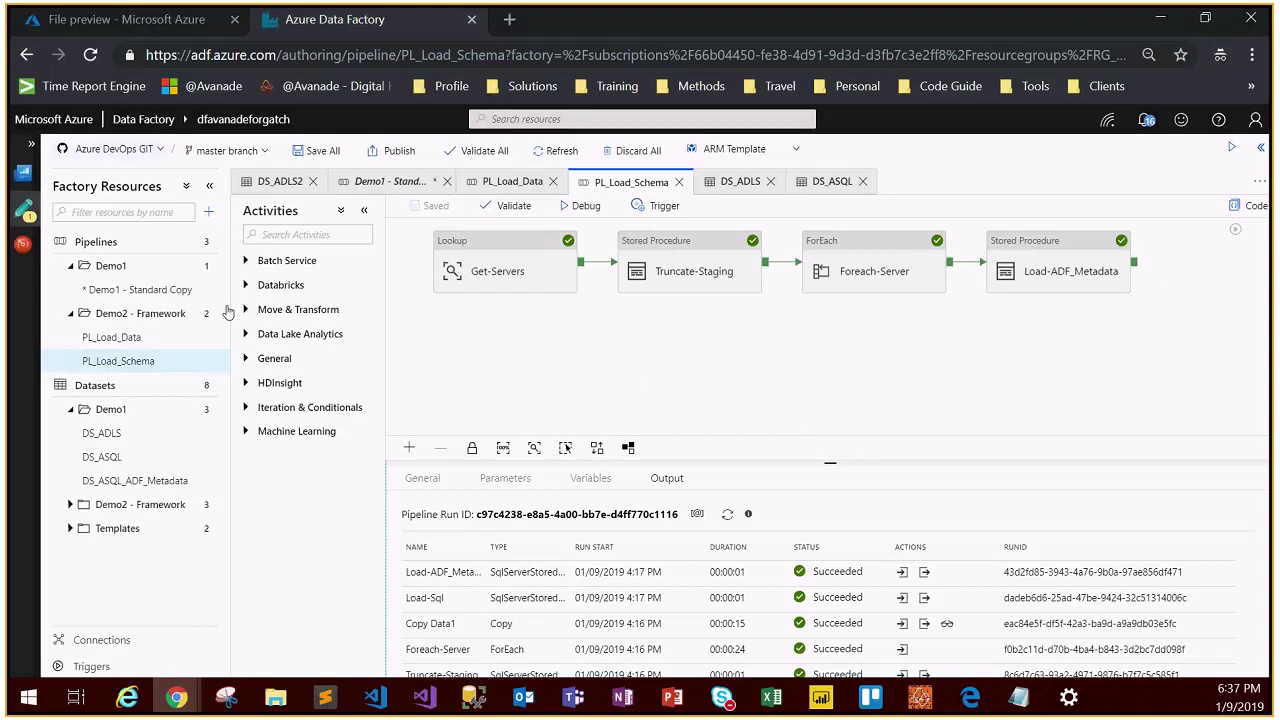
pyautogui.hotkey('alt', 'Tab')
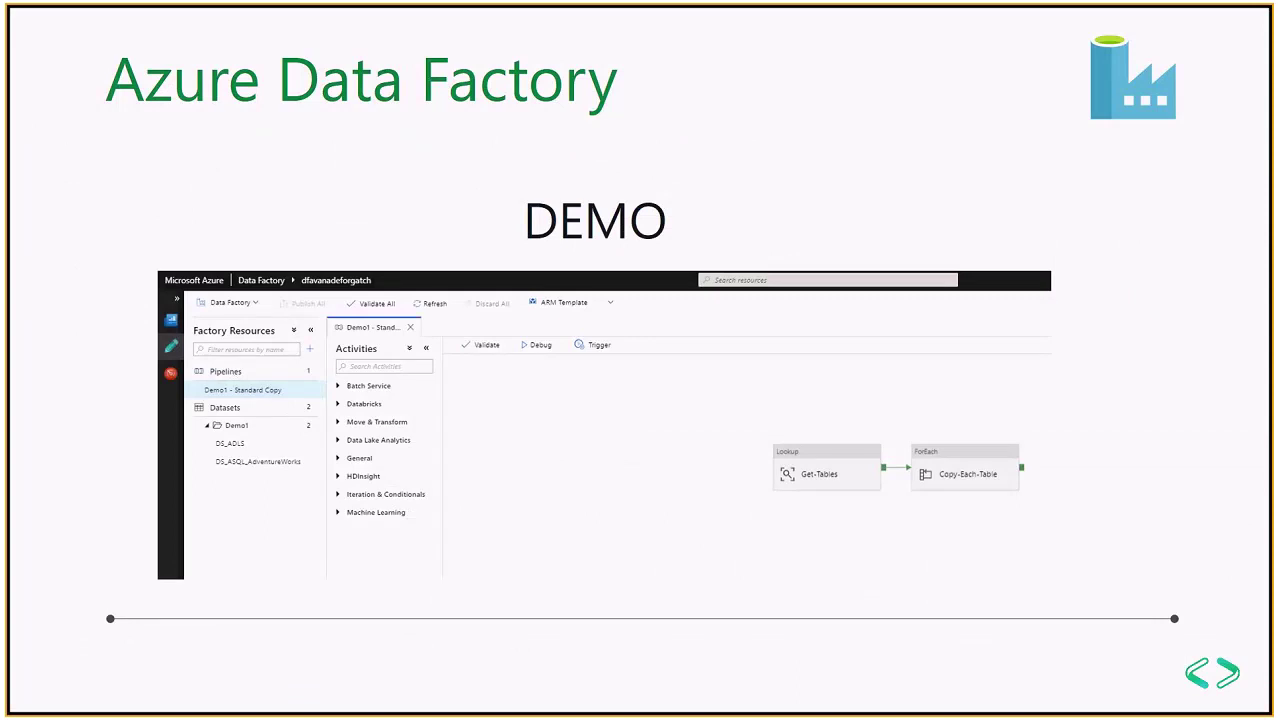
# Step from the Data Ingestion slide forward to the Analytics Maturity Model (Gartner) slide.
pyautogui.press('Right')
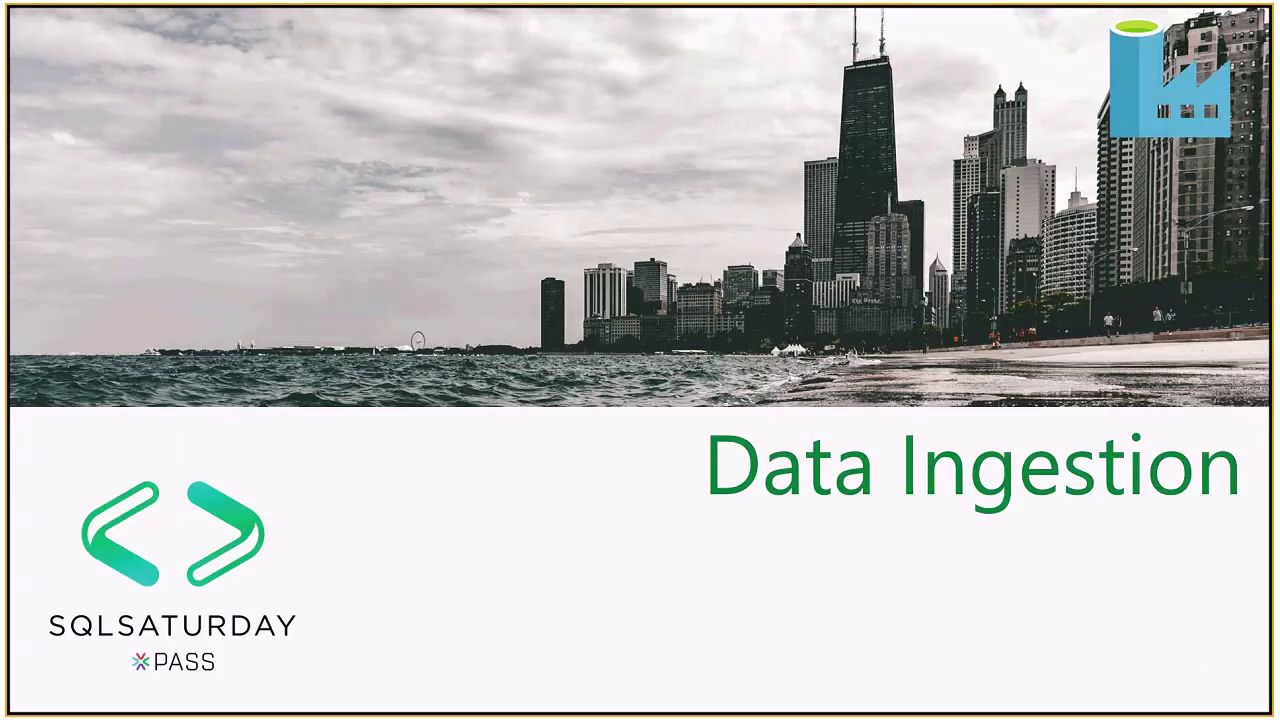
pyautogui.press('Right')
pyautogui.press('Left')
pyautogui.press('Right')
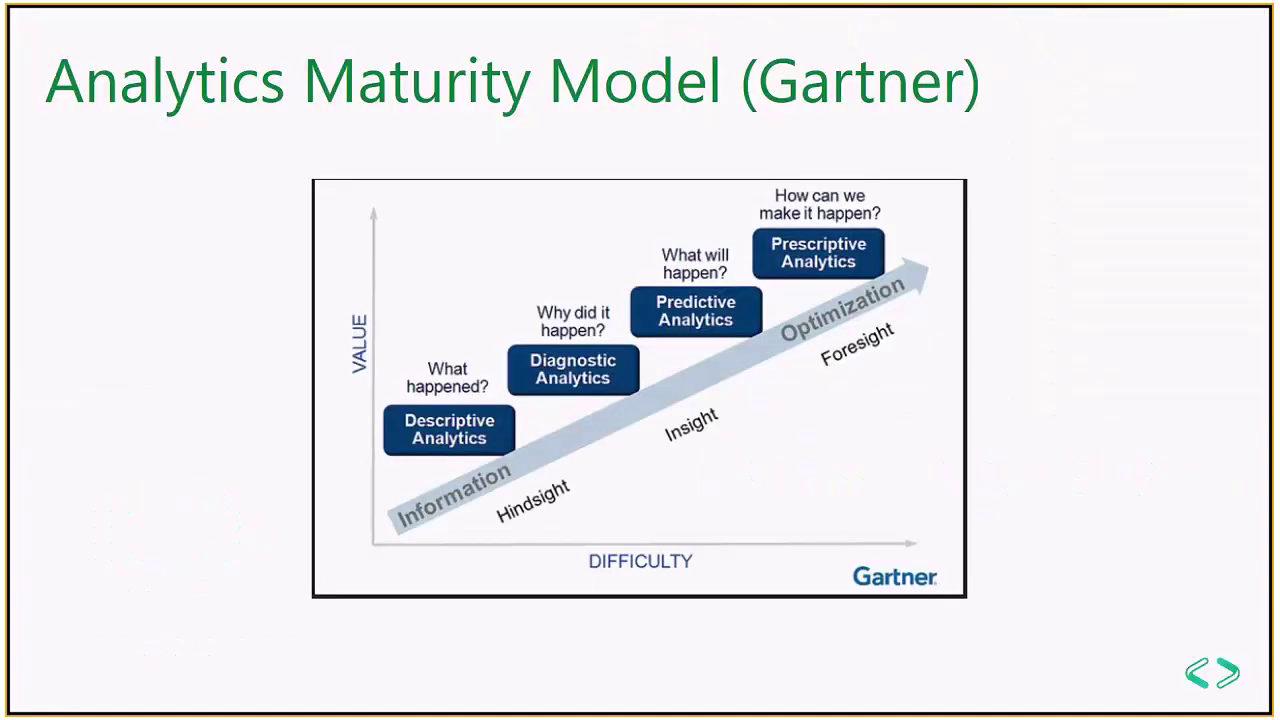
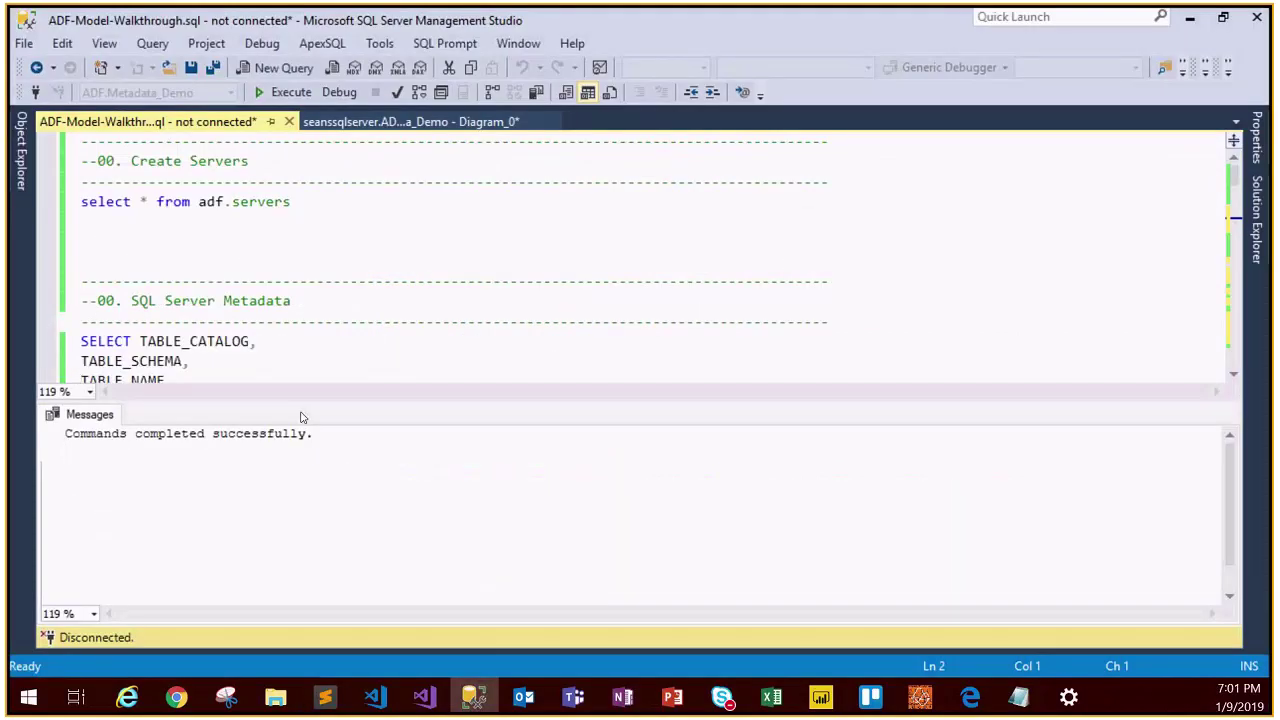
# Select the adf.servers query and connect to the Azure SQL server with SQL Server Authentication.
pyautogui.moveTo(302, 417); pyautogui.dragTo(303, 447)
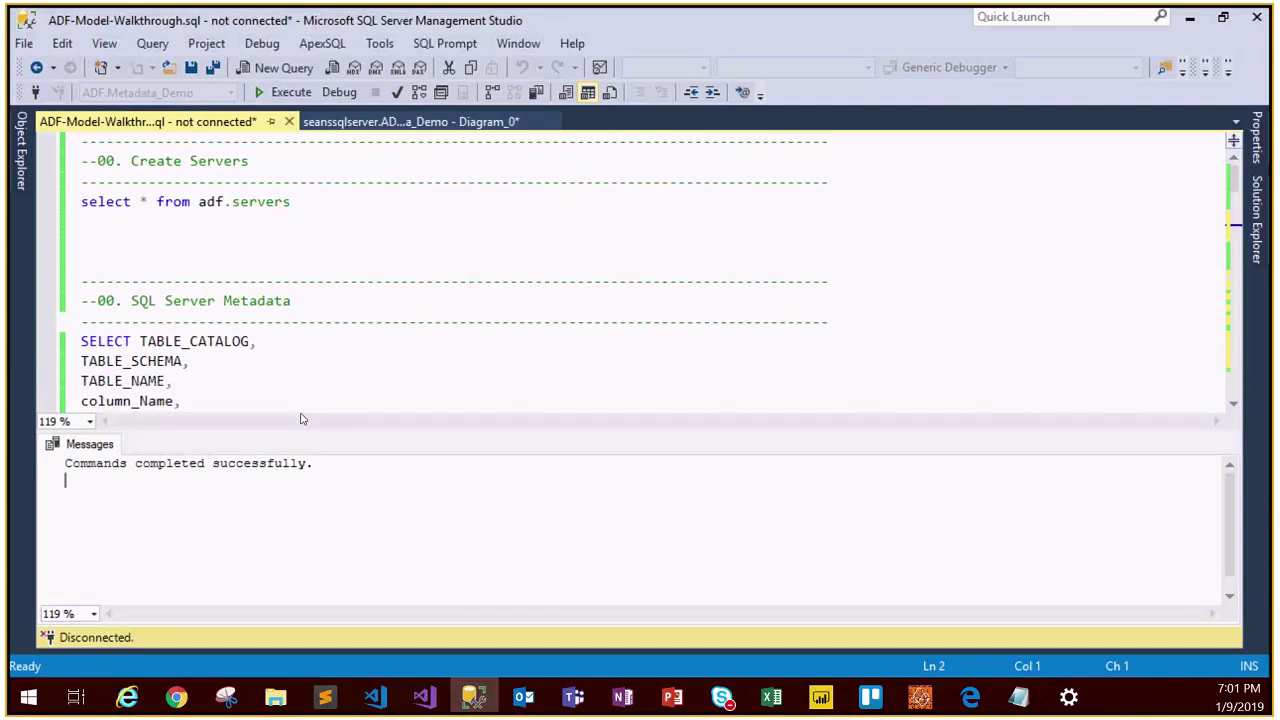
pyautogui.click(318, 204)
pyautogui.moveTo(318, 204); pyautogui.dragTo(80, 204)
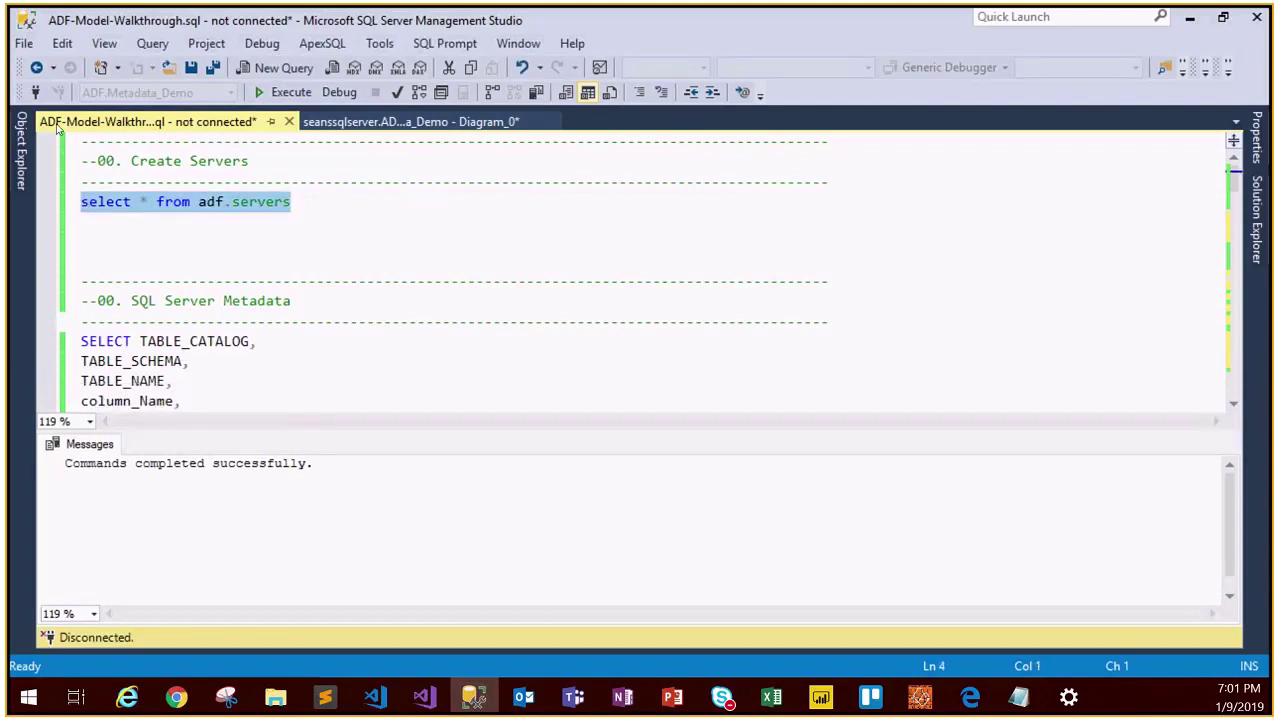
pyautogui.click(36, 92)
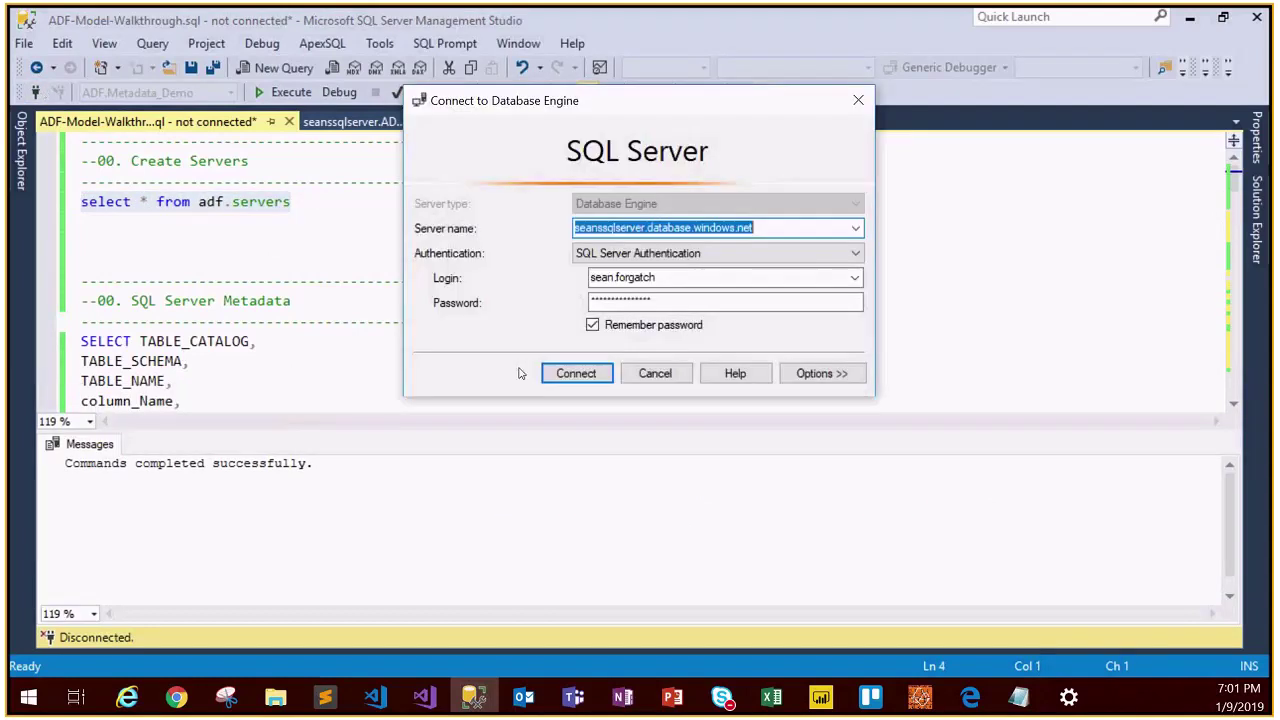
pyautogui.click(576, 374)
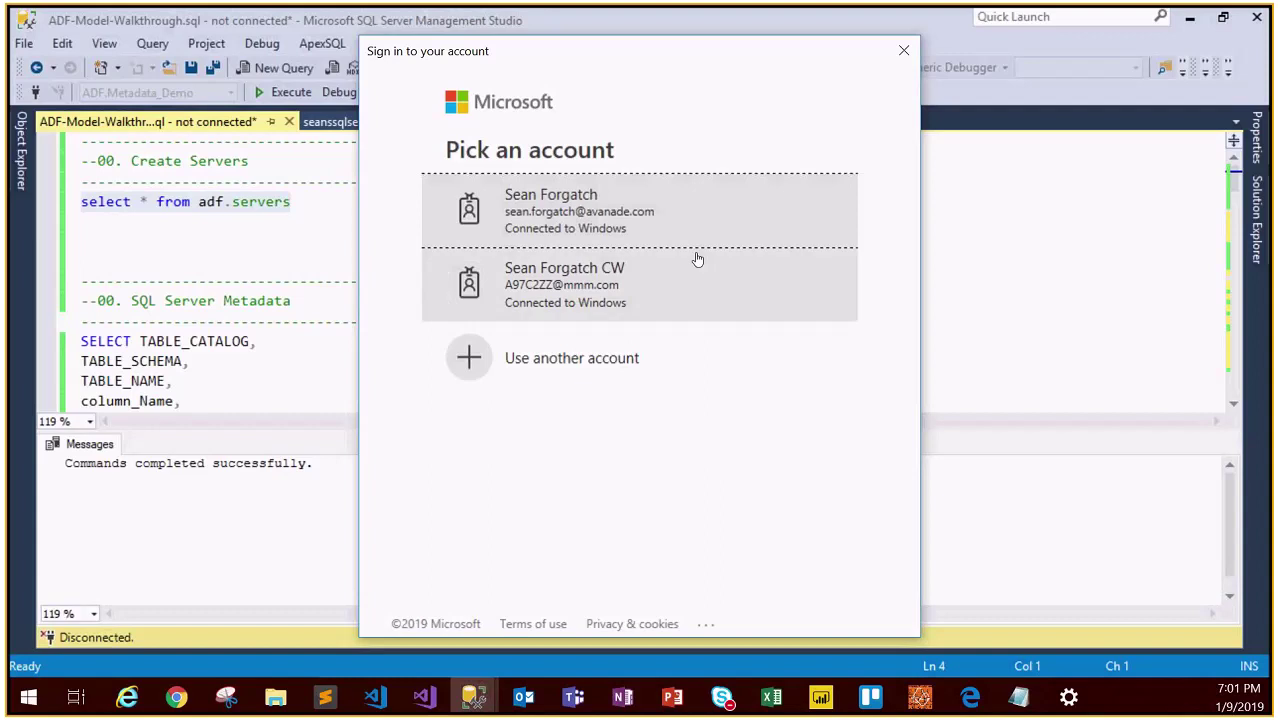
# Sign in with the first listed account and submit the MFA verification code.
pyautogui.click(660, 208)
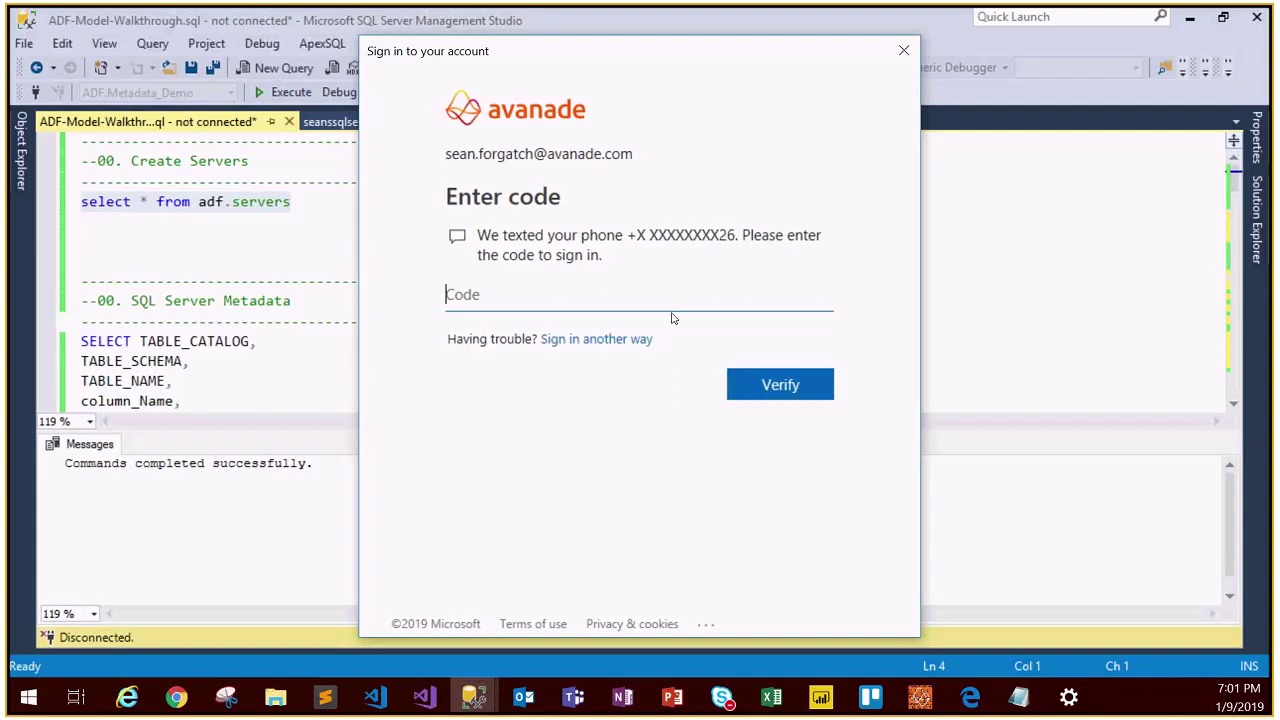
pyautogui.click(795, 398)
pyautogui.click(795, 398)
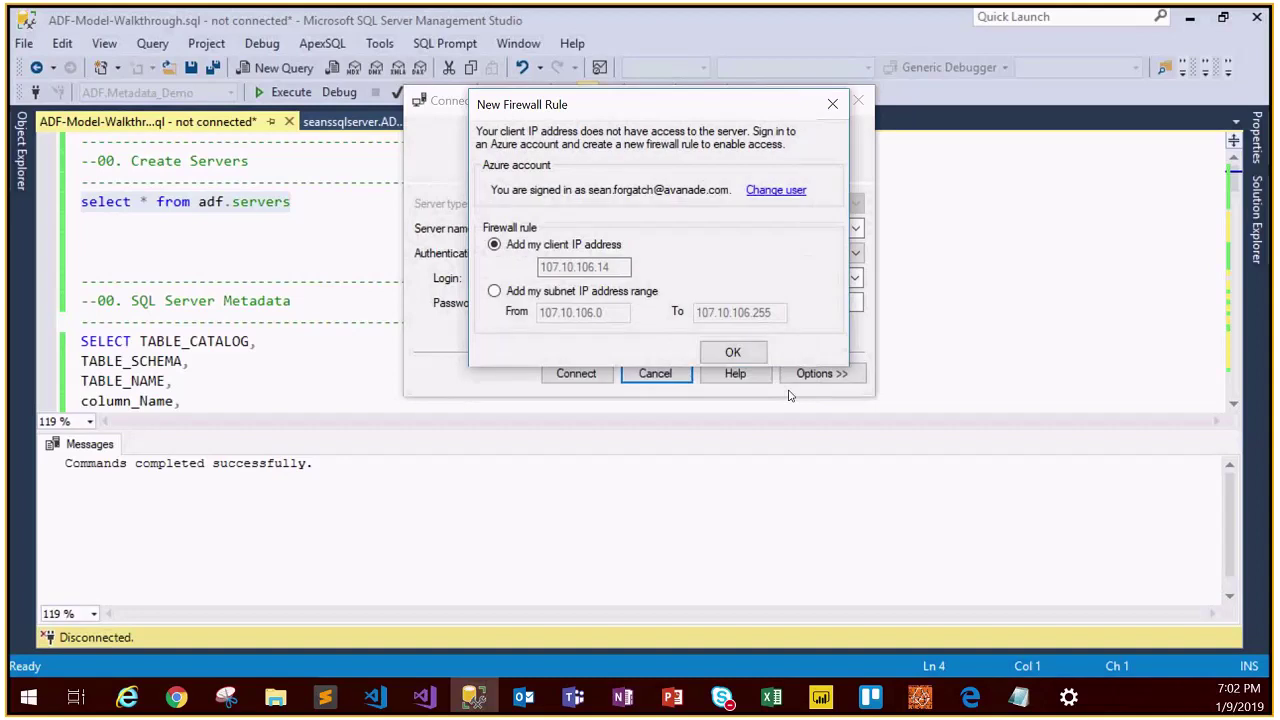
# Add a firewall rule for this client's IP address and move its window aside.
pyautogui.click(731, 353)
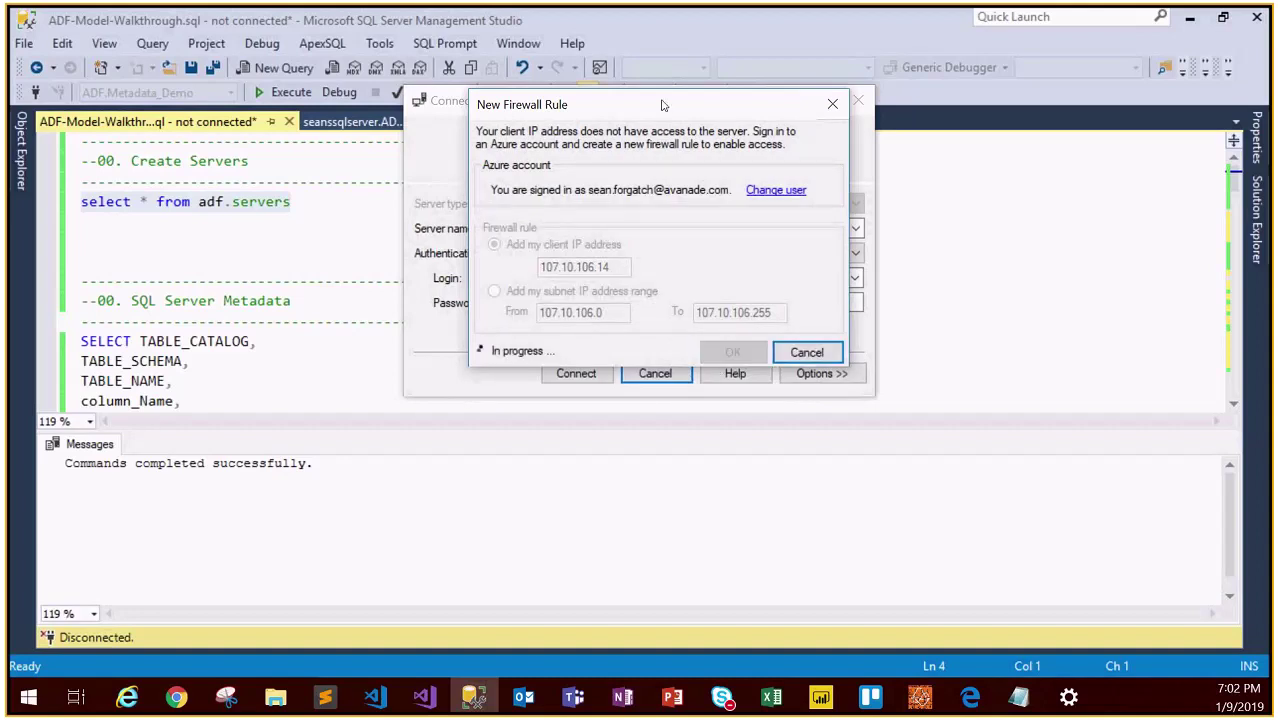
pyautogui.moveTo(662, 108); pyautogui.dragTo(696, 137)
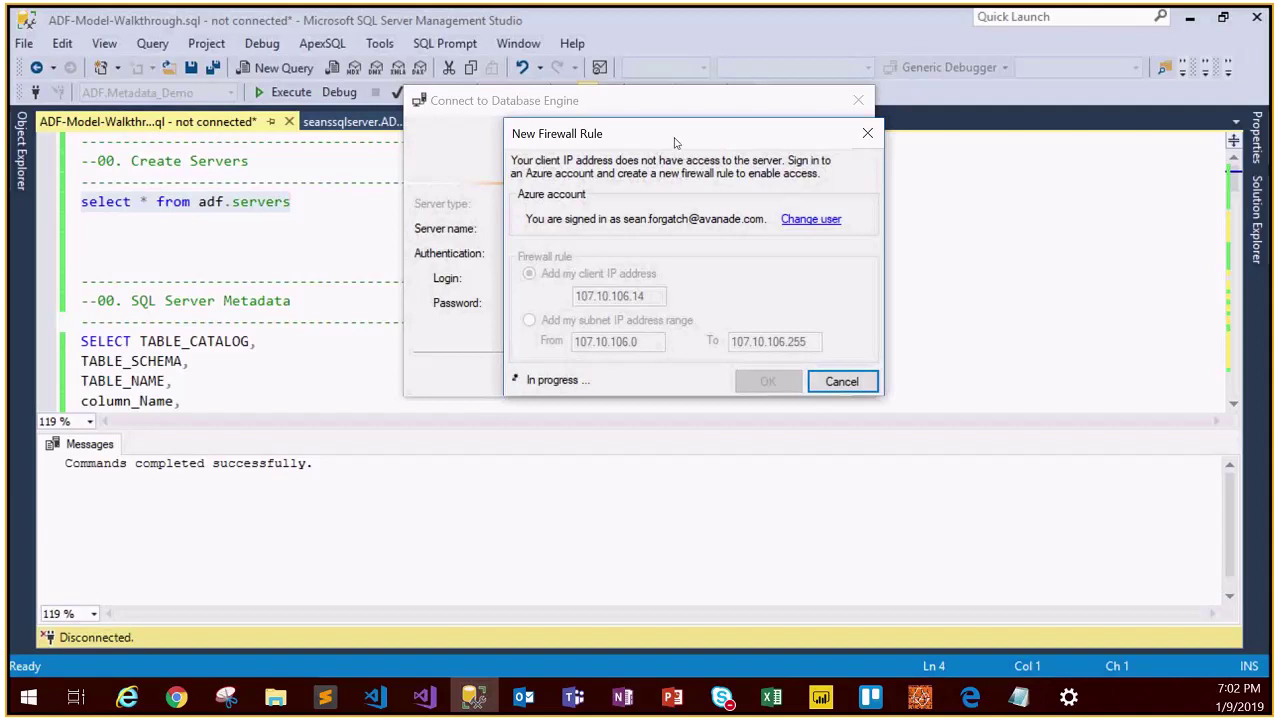
pyautogui.moveTo(676, 150); pyautogui.dragTo(737, 258)
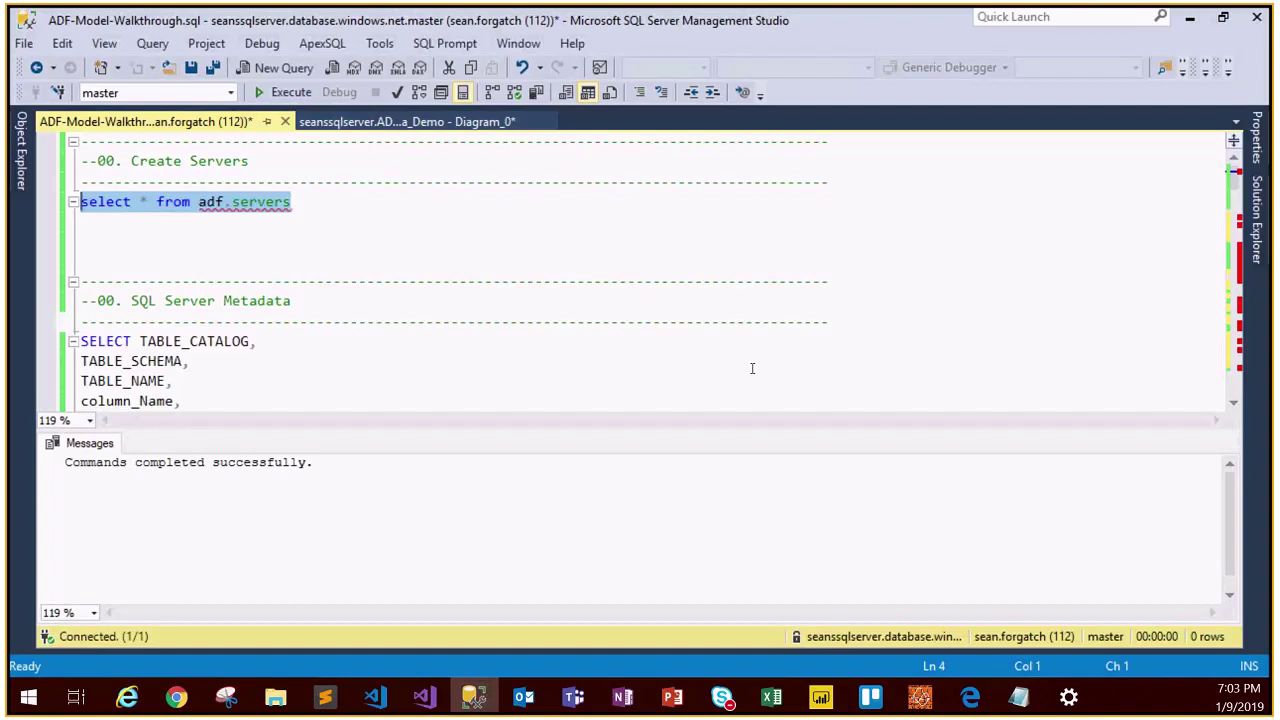
# Run the adf.servers query against the ADF.Metadata_Demo database.
pyautogui.scroll(-3, 743, 366)
pyautogui.scroll(3, 480, 300)
pyautogui.click(336, 223)
pyautogui.moveTo(336, 223); pyautogui.dragTo(86, 201)
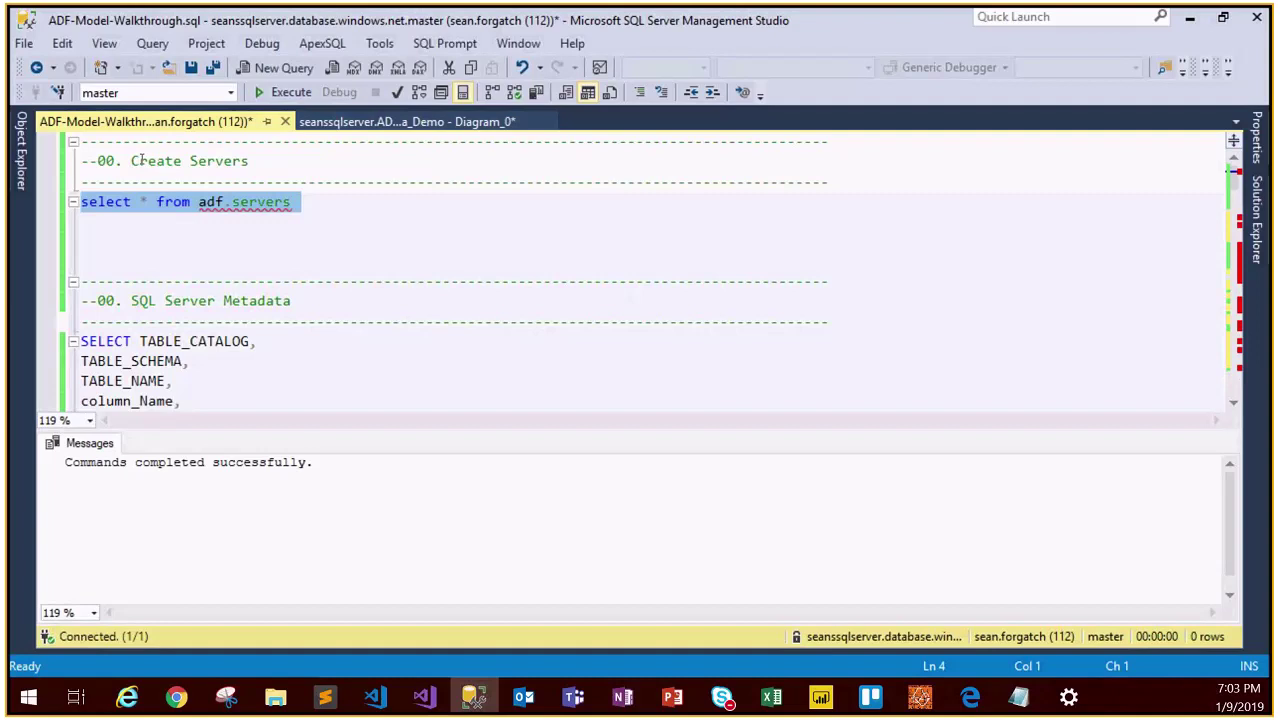
pyautogui.click(231, 92)
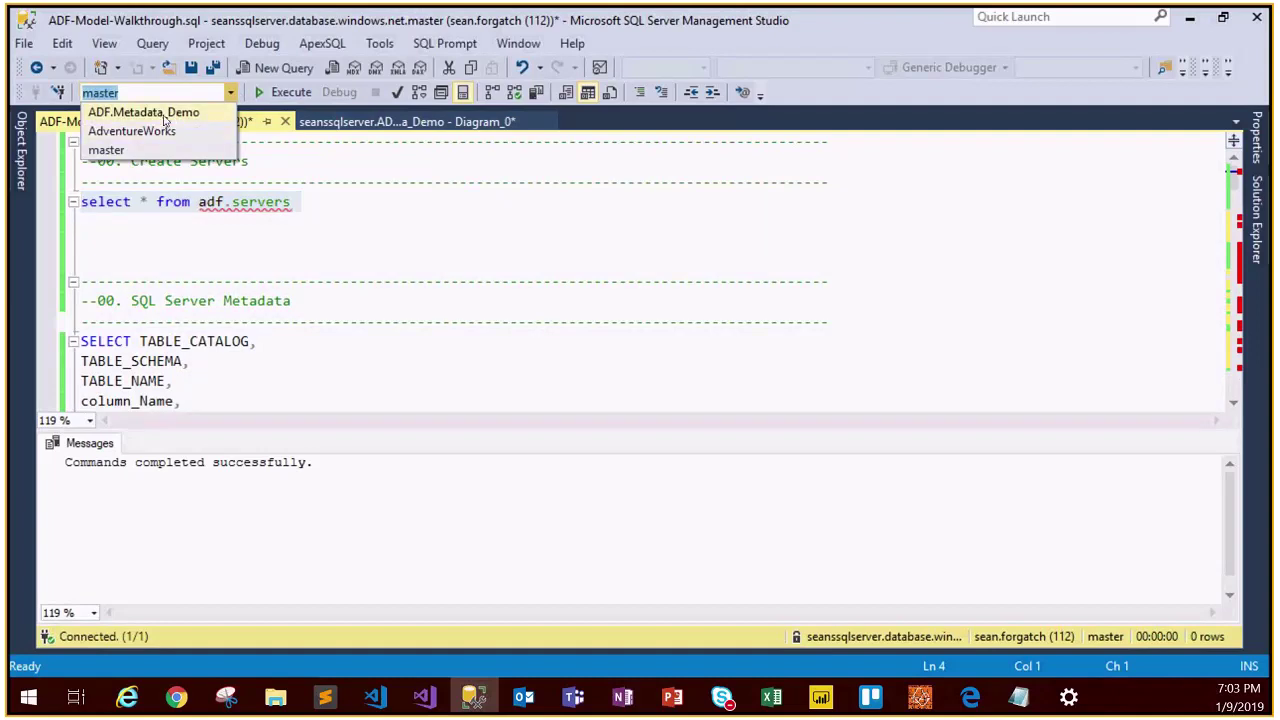
pyautogui.click(165, 113)
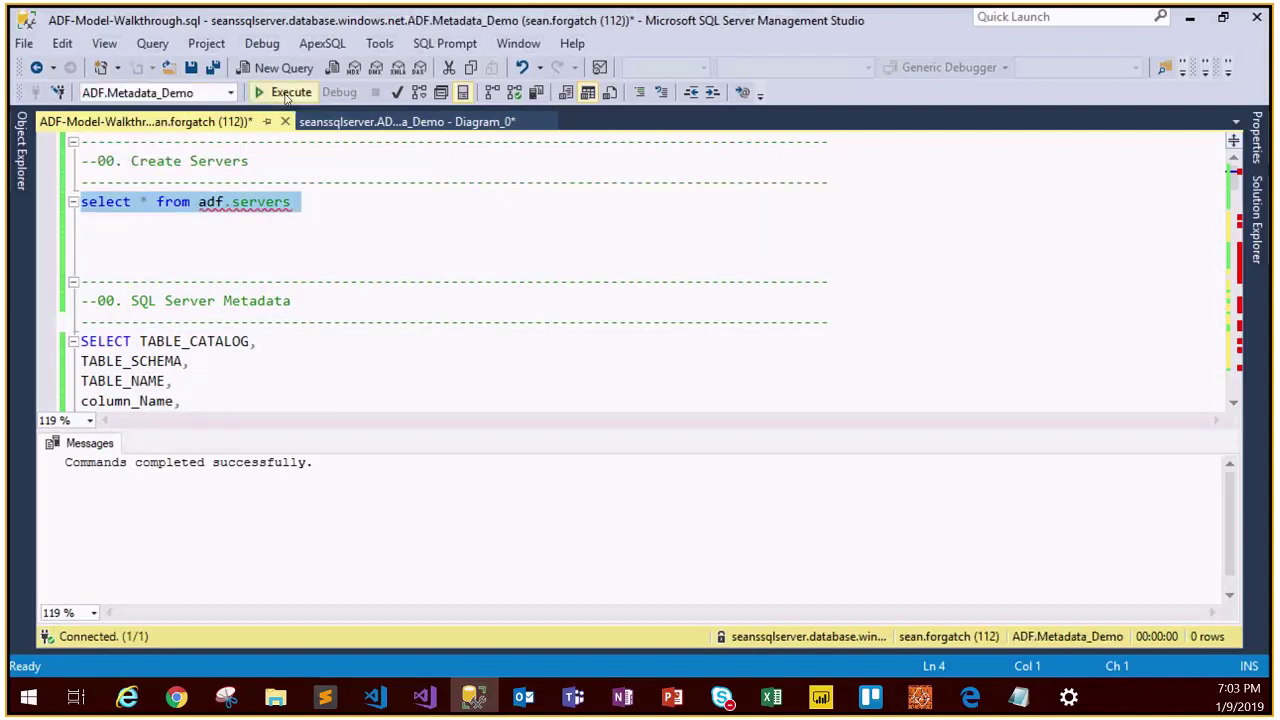
pyautogui.click(287, 93)
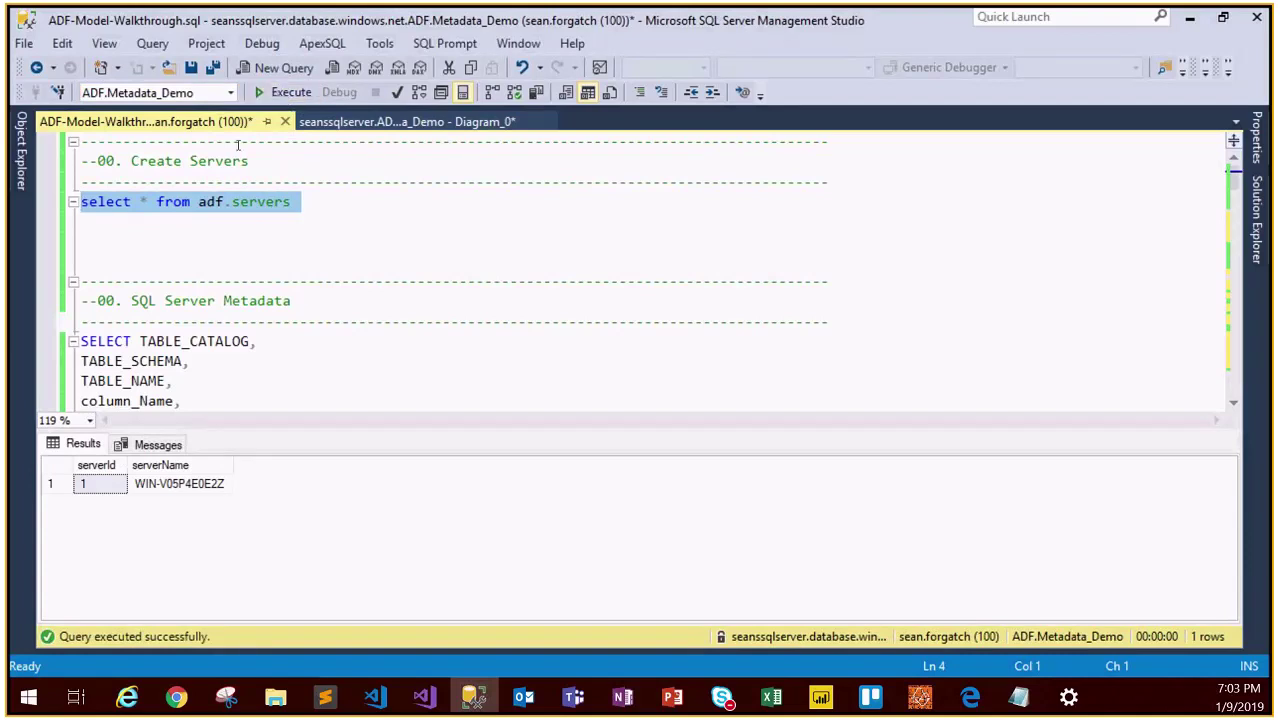
# Run the INFORMATION_SCHEMA columns query and select its TABLE_CATALOG, TABLE_SCHEMA and TABLE_NAME result columns.
pyautogui.scroll(-2, 233, 196)
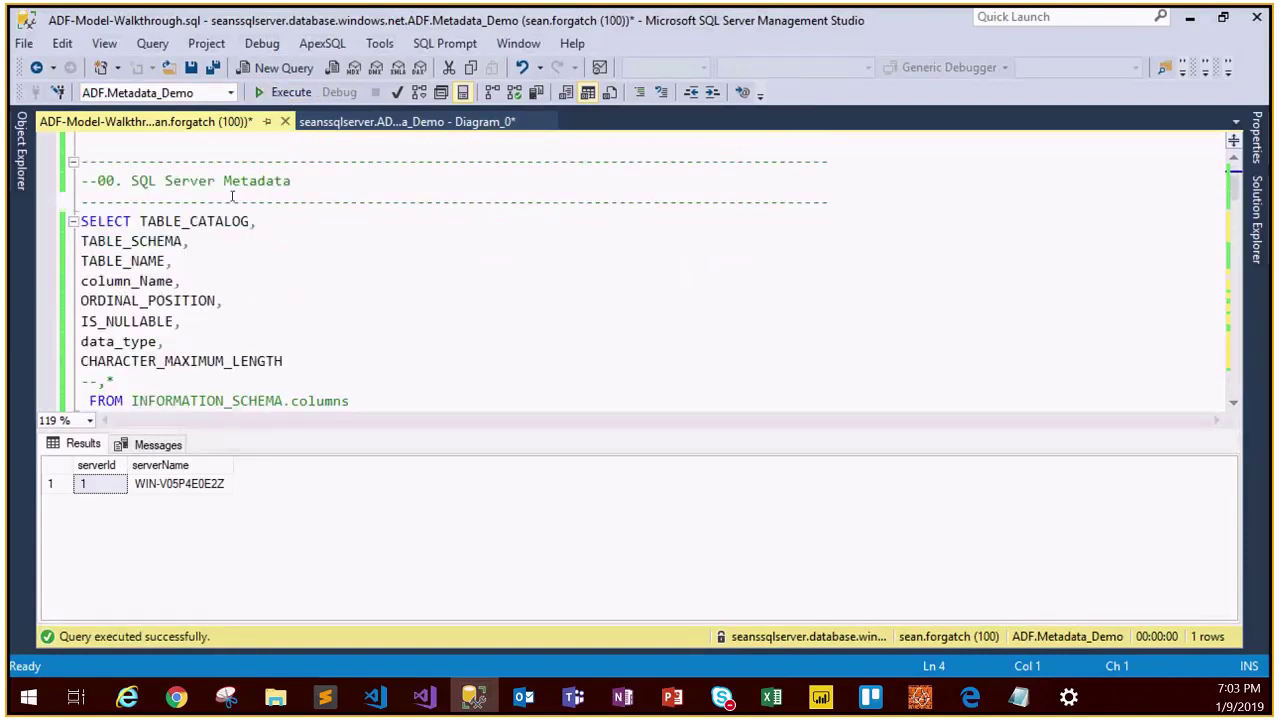
pyautogui.moveTo(345, 431); pyautogui.dragTo(348, 486)
pyautogui.moveTo(416, 418); pyautogui.dragTo(80, 221)
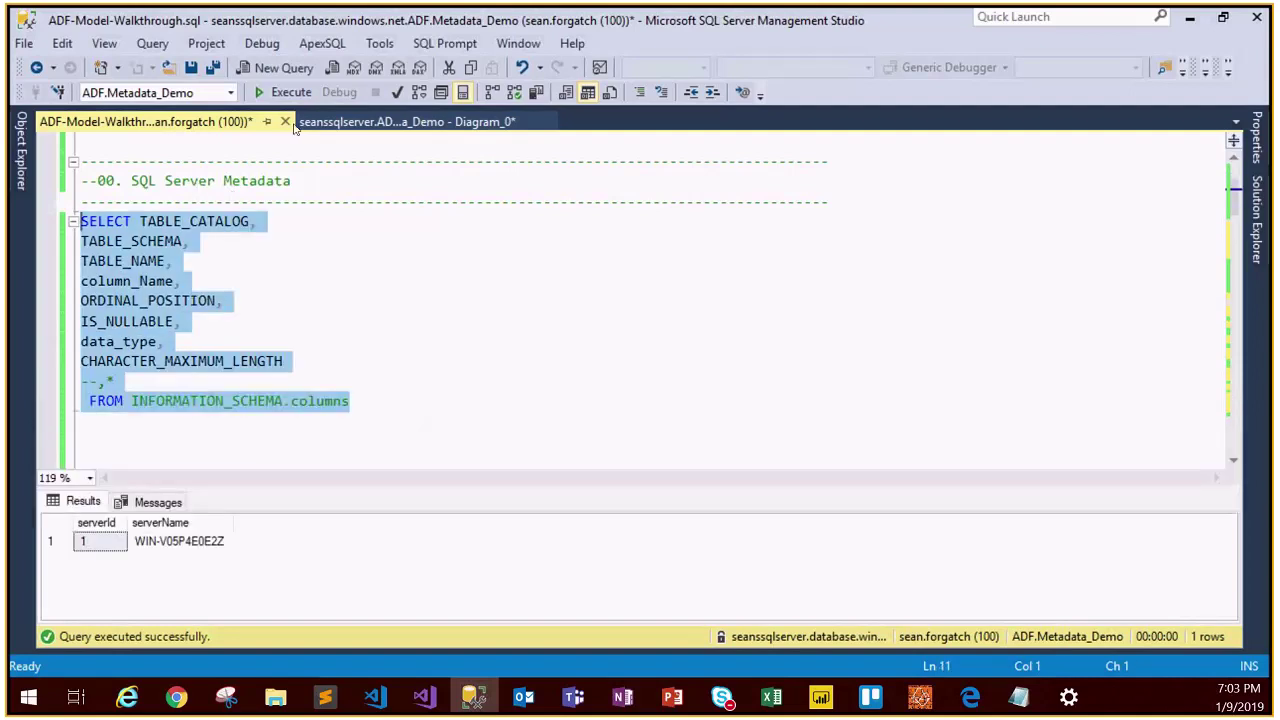
pyautogui.click(291, 92)
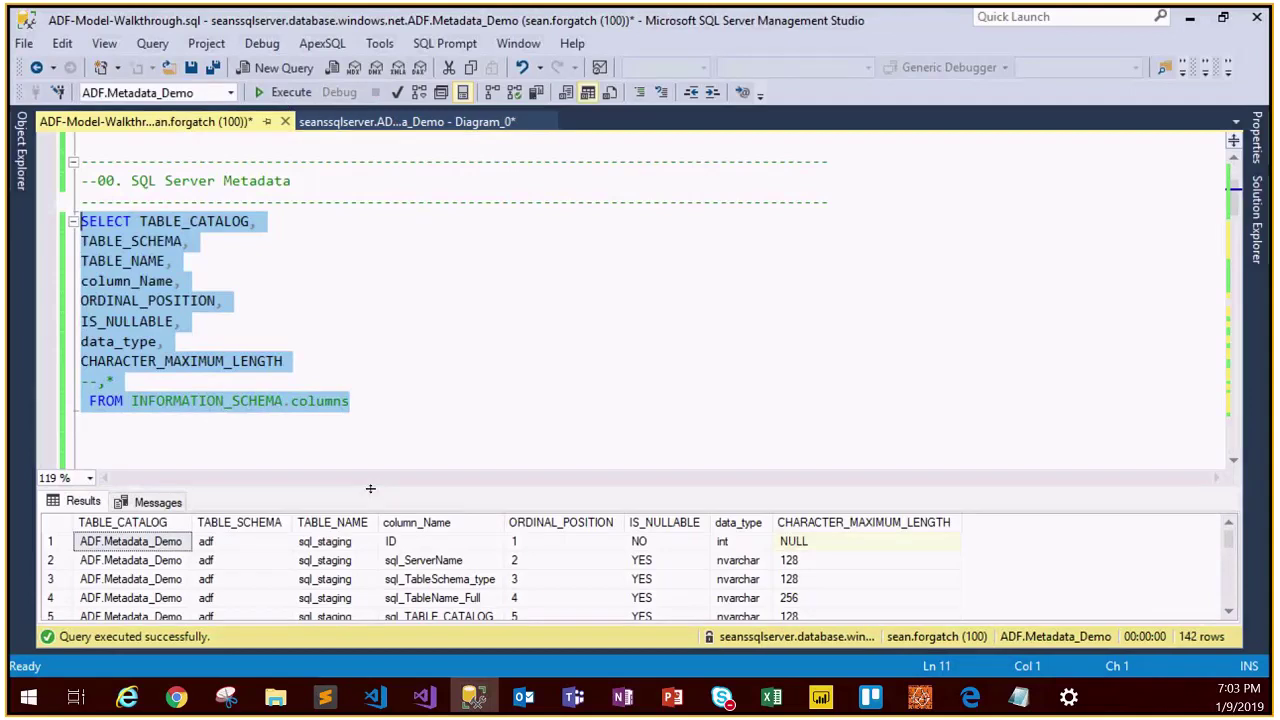
pyautogui.moveTo(370, 488); pyautogui.dragTo(376, 432)
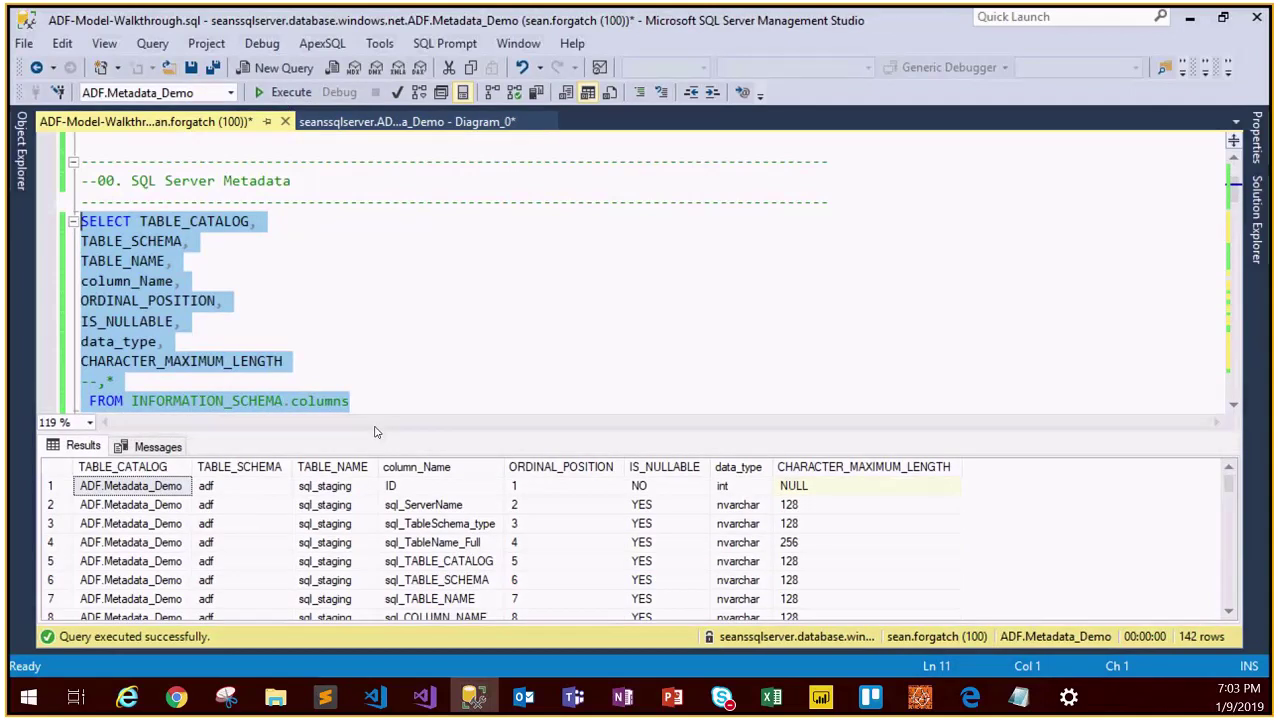
pyautogui.moveTo(240, 467); pyautogui.dragTo(125, 480)
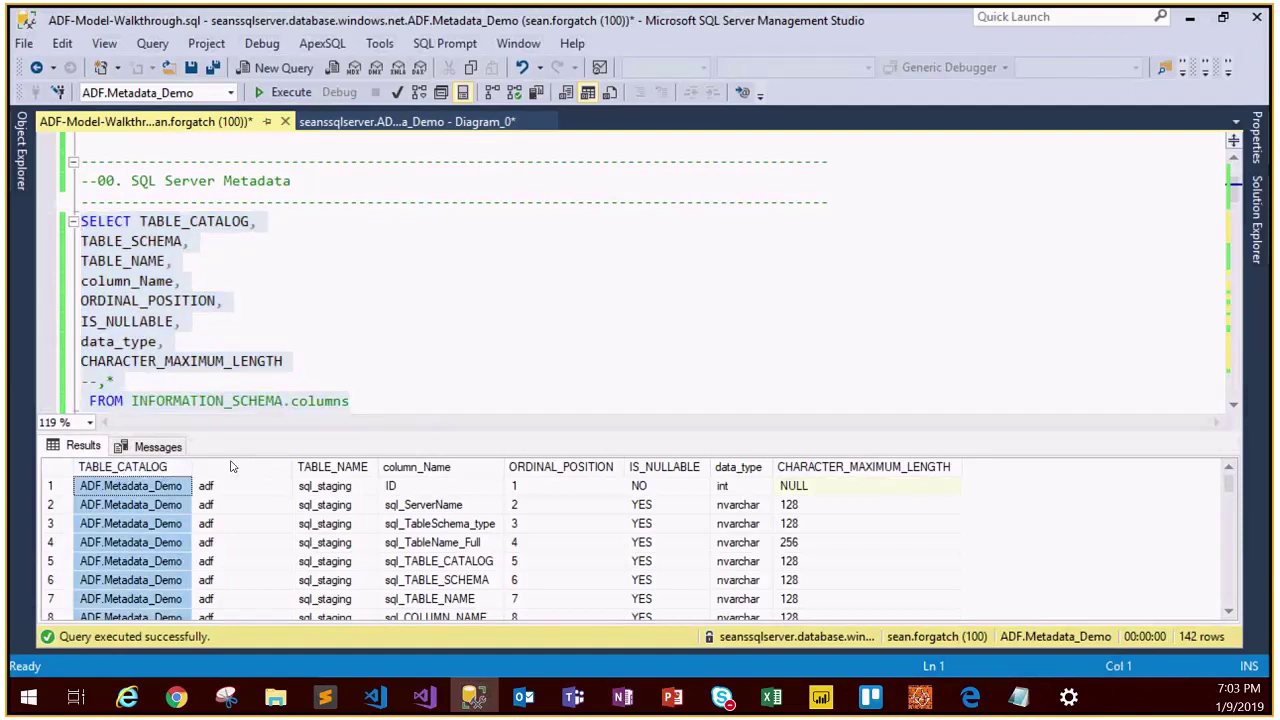
pyautogui.click(229, 467)
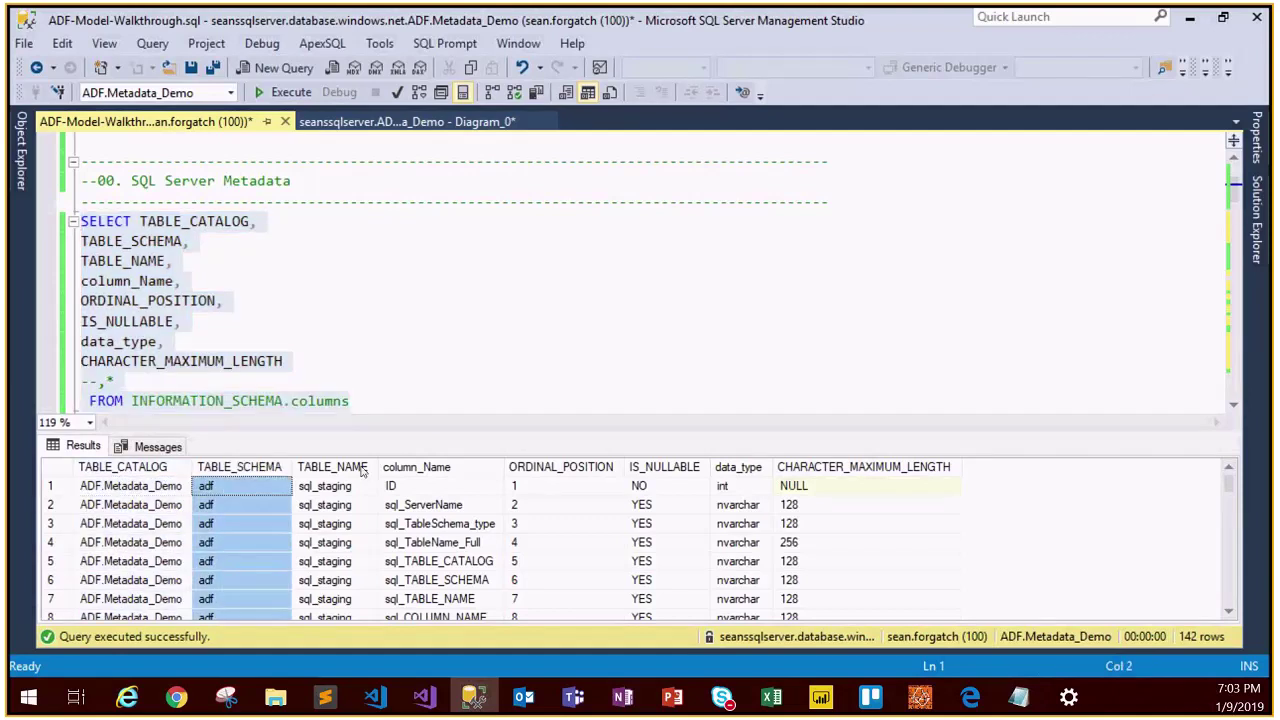
pyautogui.click(362, 467)
# Run SELECT * FROM adf.sql_staging, which returns 0 rows, then bring up the Azure Data Factory window.
pyautogui.scroll(-4, 560, 520)
pyautogui.scroll(4, 605, 525)
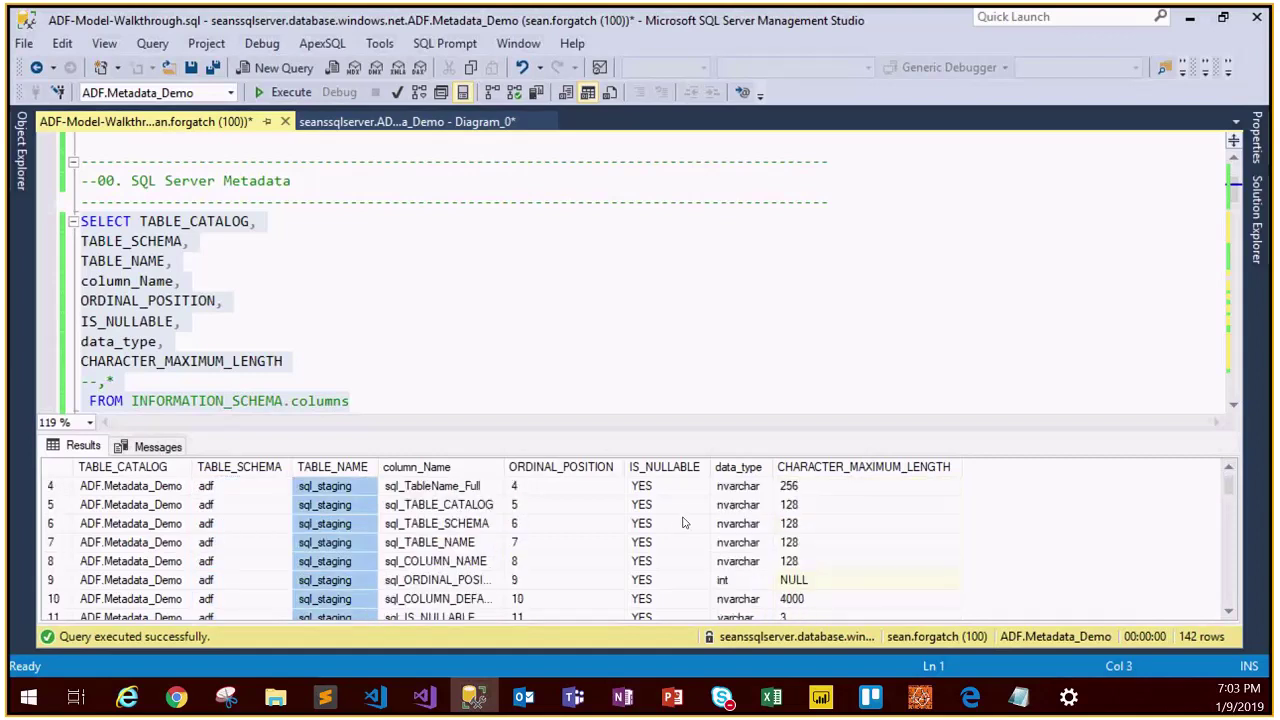
pyautogui.scroll(-1, 605, 525)
pyautogui.scroll(1, 605, 525)
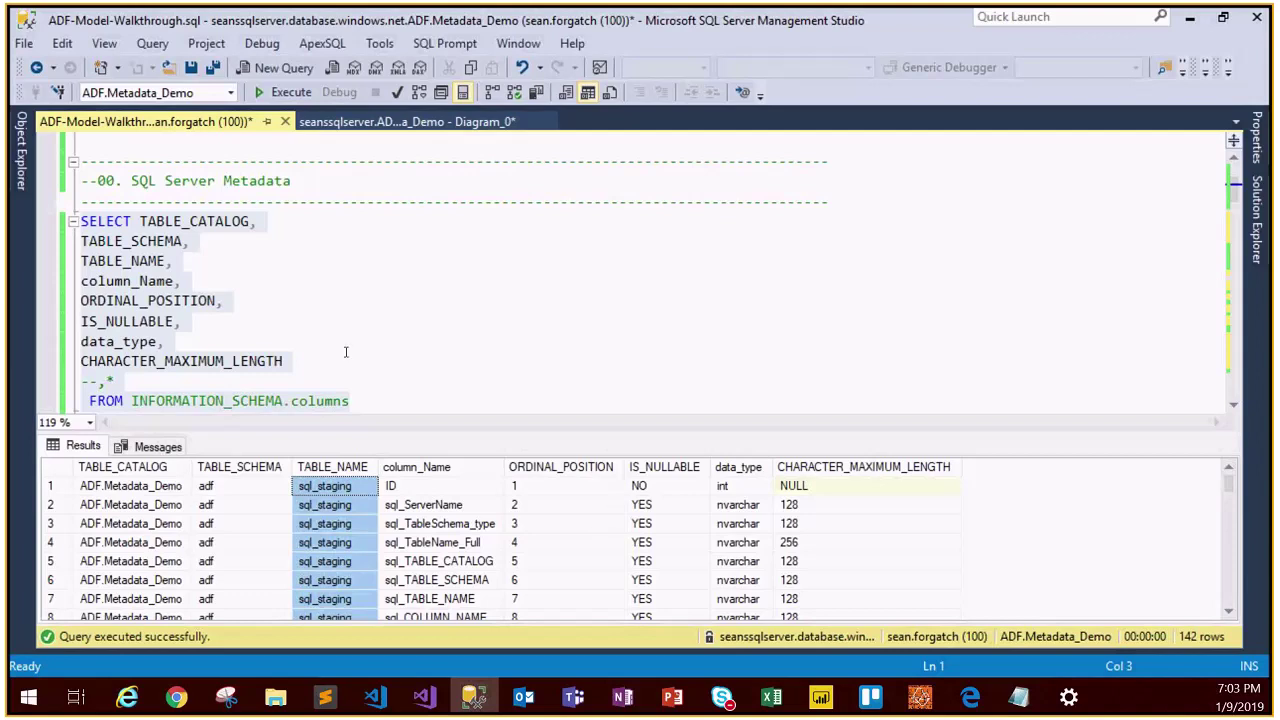
pyautogui.scroll(-1, 345, 352)
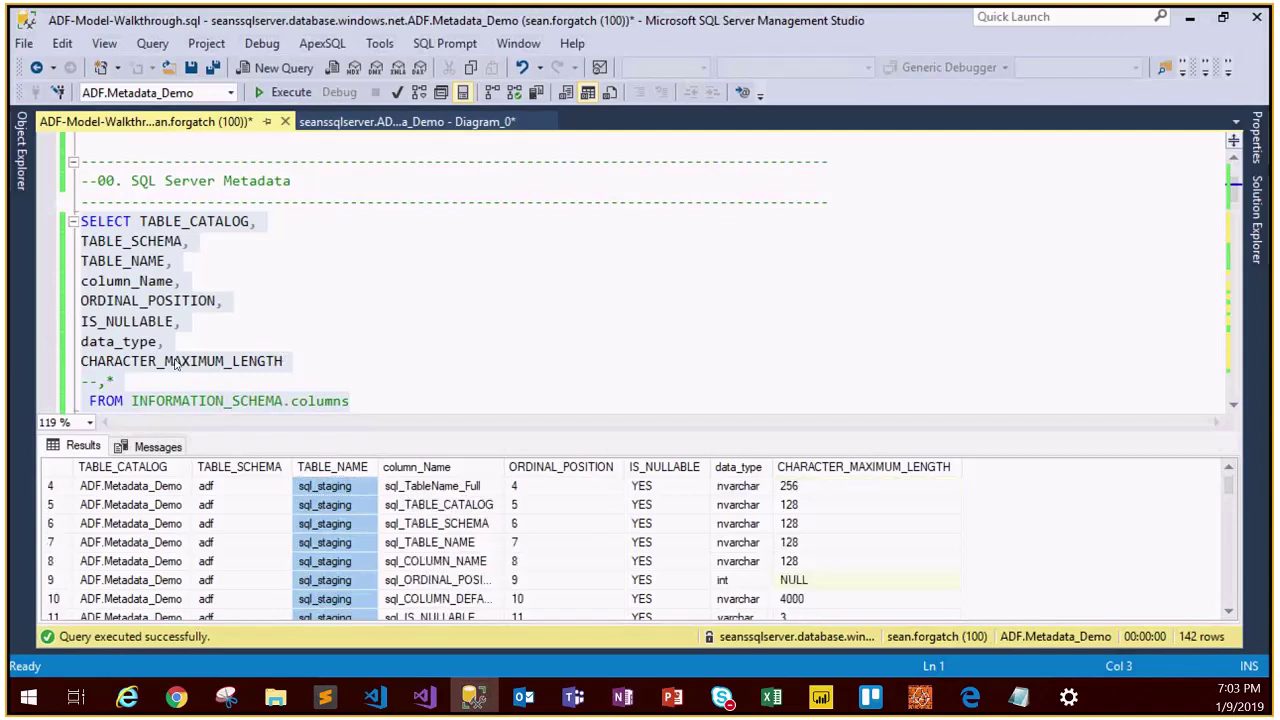
pyautogui.click(125, 379)
pyautogui.scroll(-1, 125, 379)
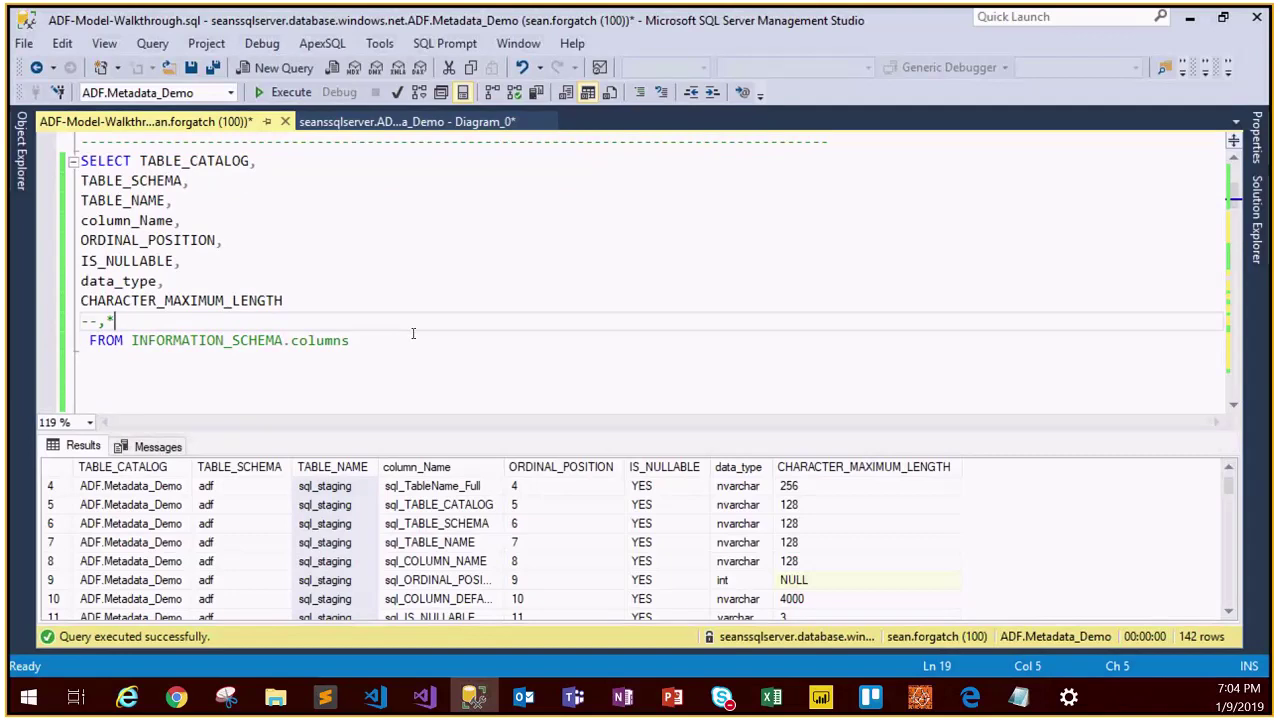
pyautogui.scroll(-5, 407, 333)
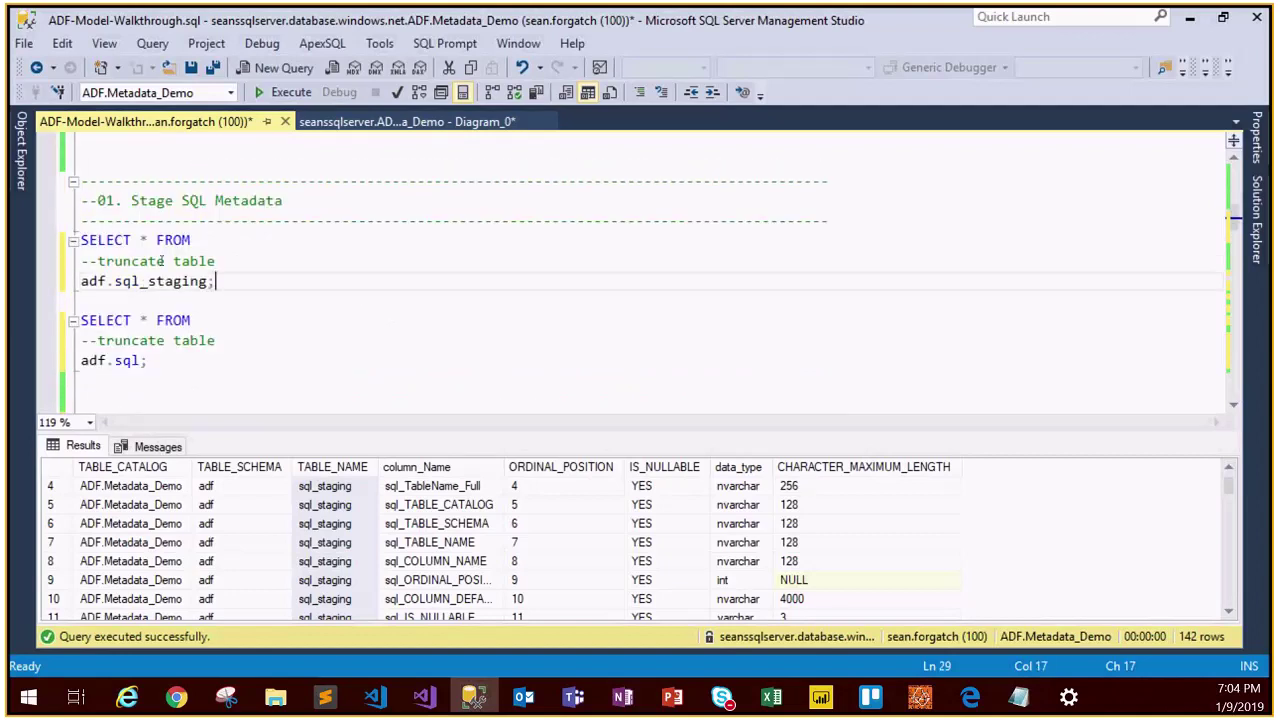
pyautogui.moveTo(216, 281); pyautogui.dragTo(80, 240)
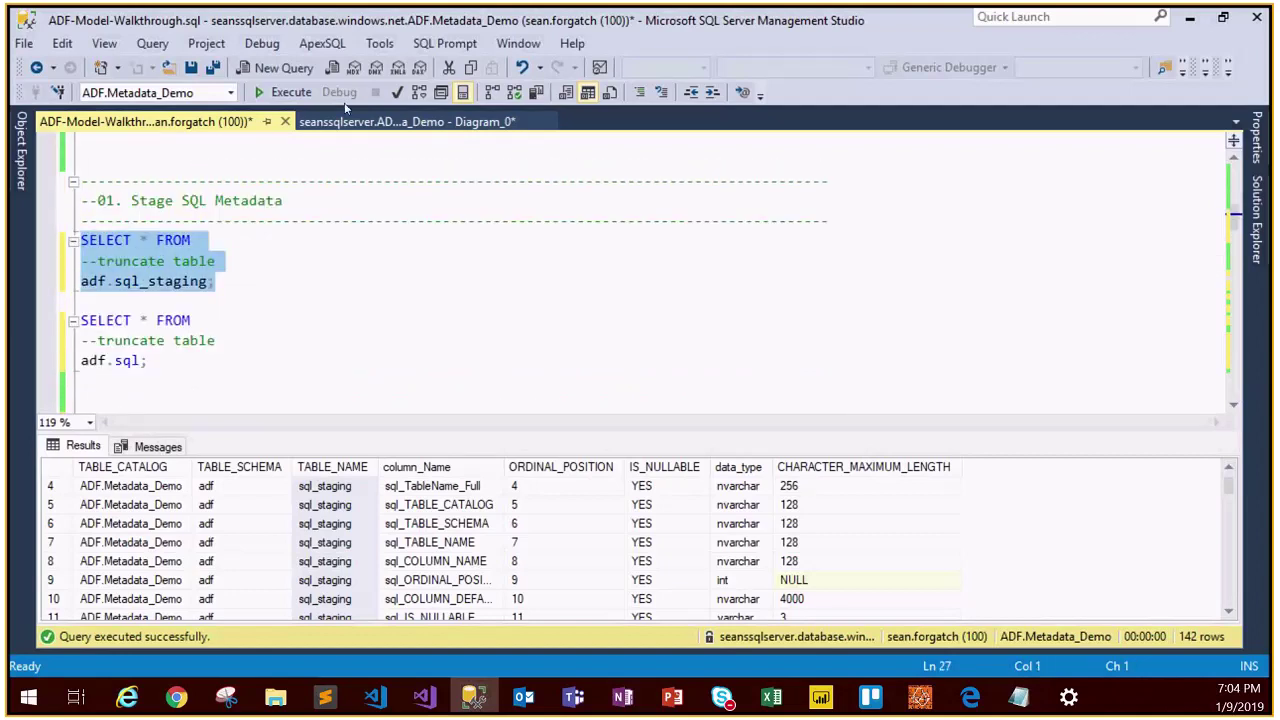
pyautogui.click(290, 92)
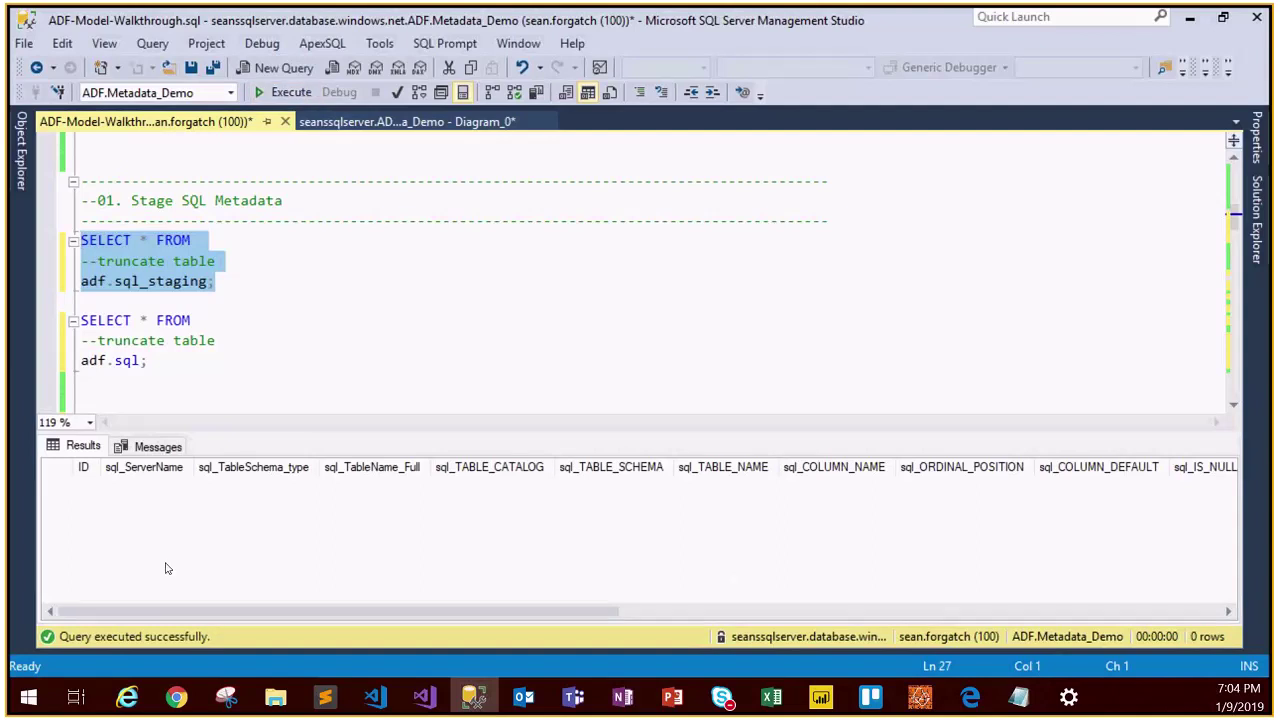
pyautogui.click(176, 695)
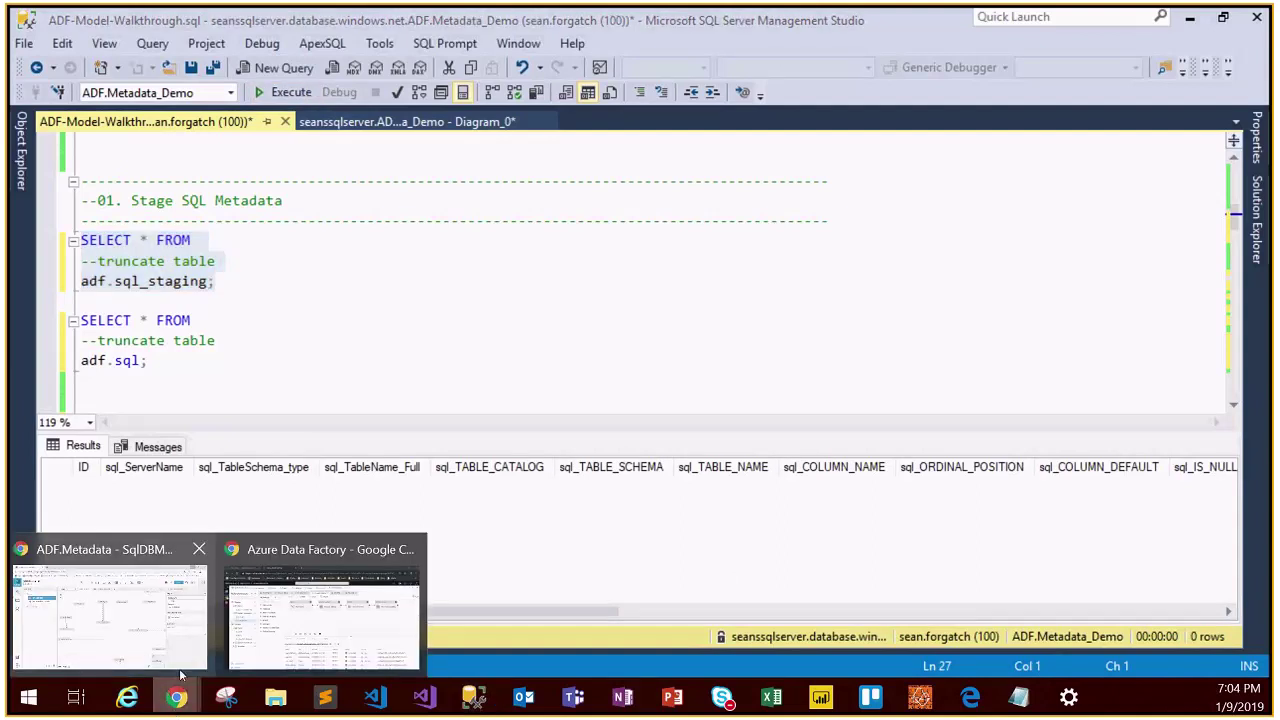
pyautogui.click(322, 612)
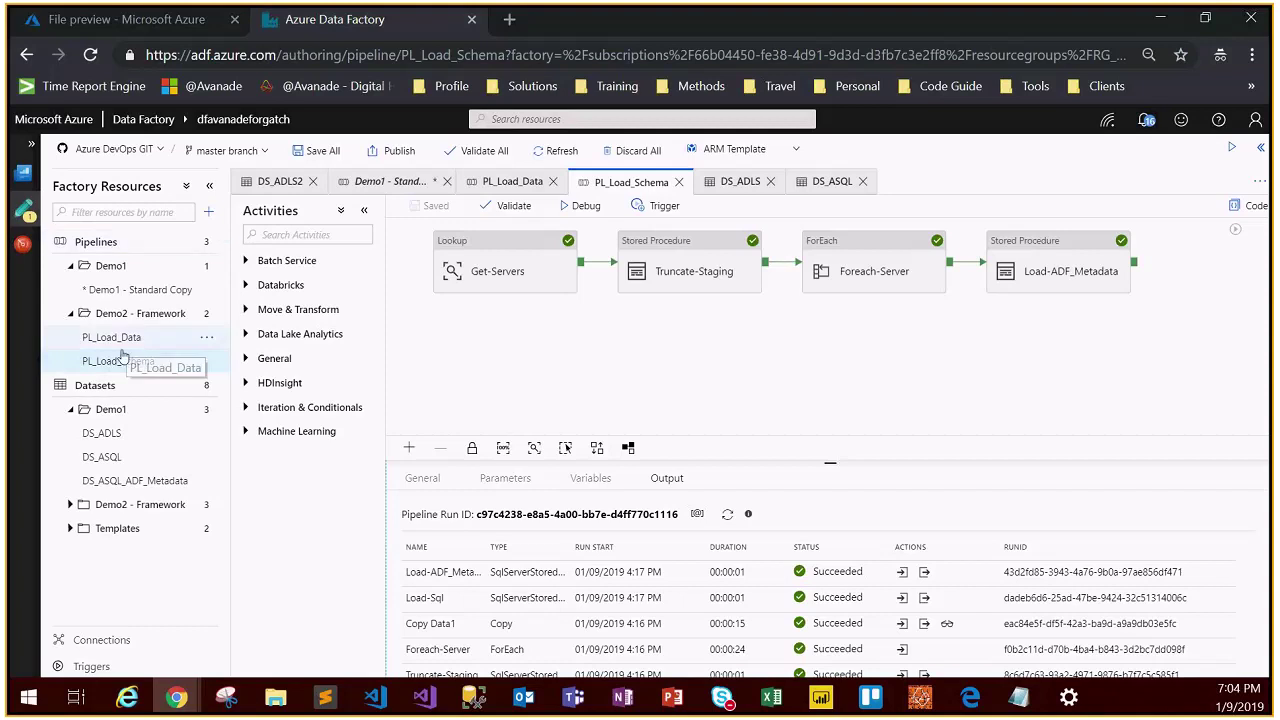
# Inspect PL_Load_Schema's Get-Servers, Truncate-Staging and Foreach-Server activities.
pyautogui.click(557, 334)
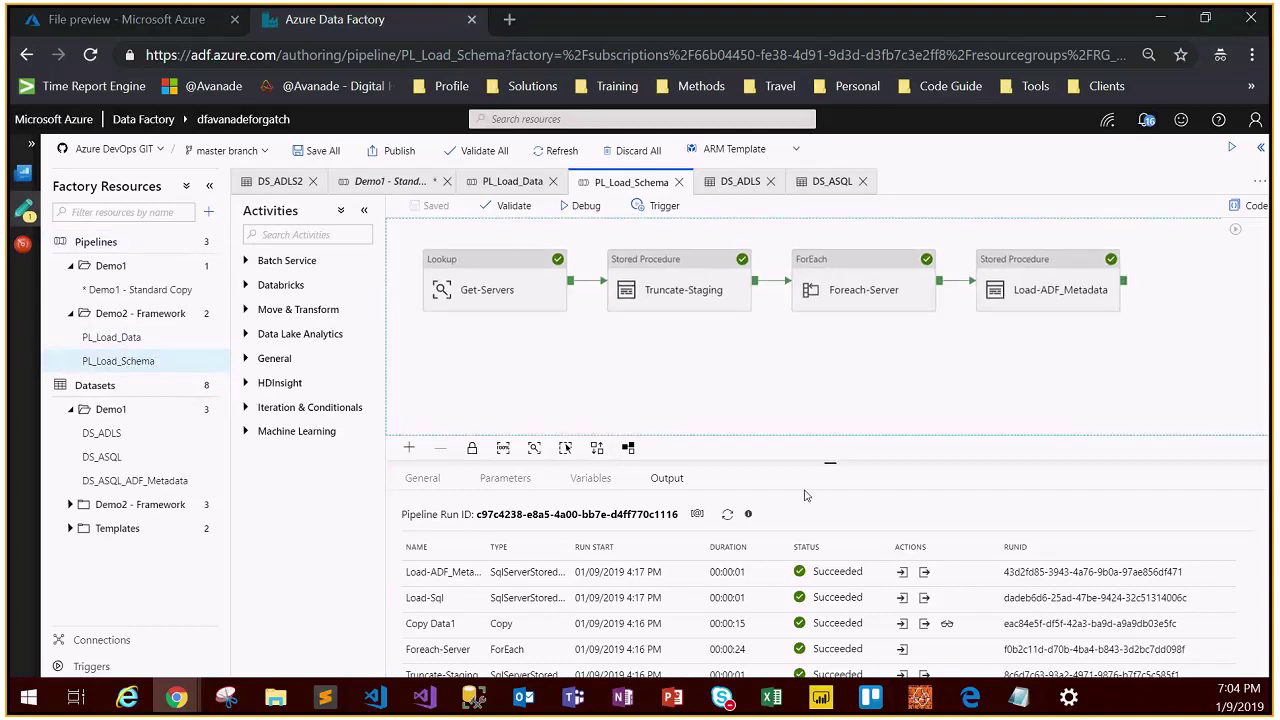
pyautogui.click(443, 271)
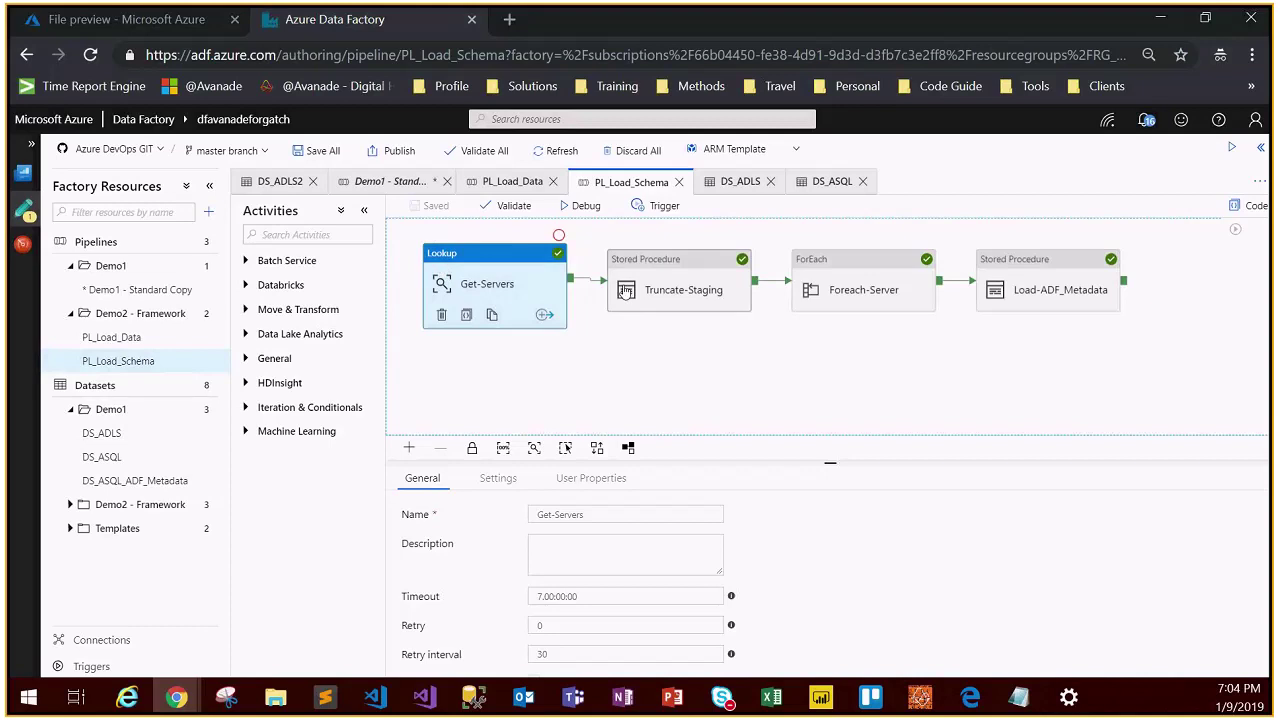
pyautogui.click(625, 290)
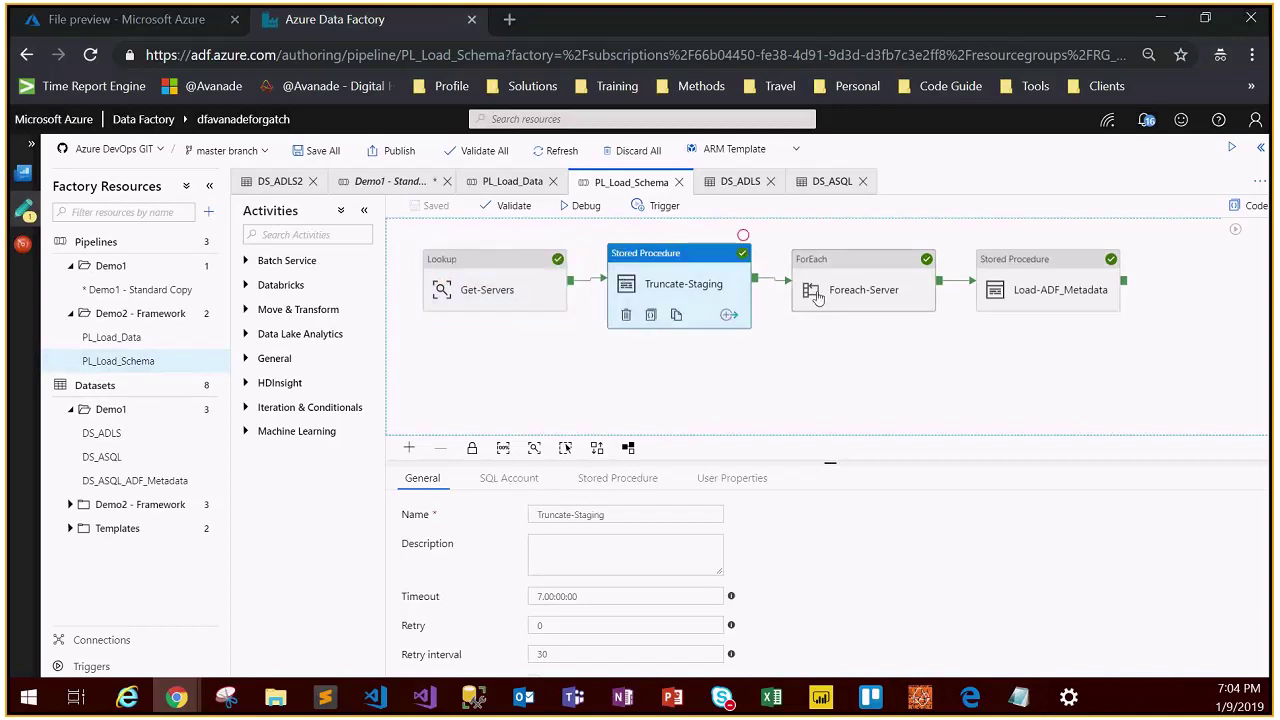
pyautogui.click(817, 298)
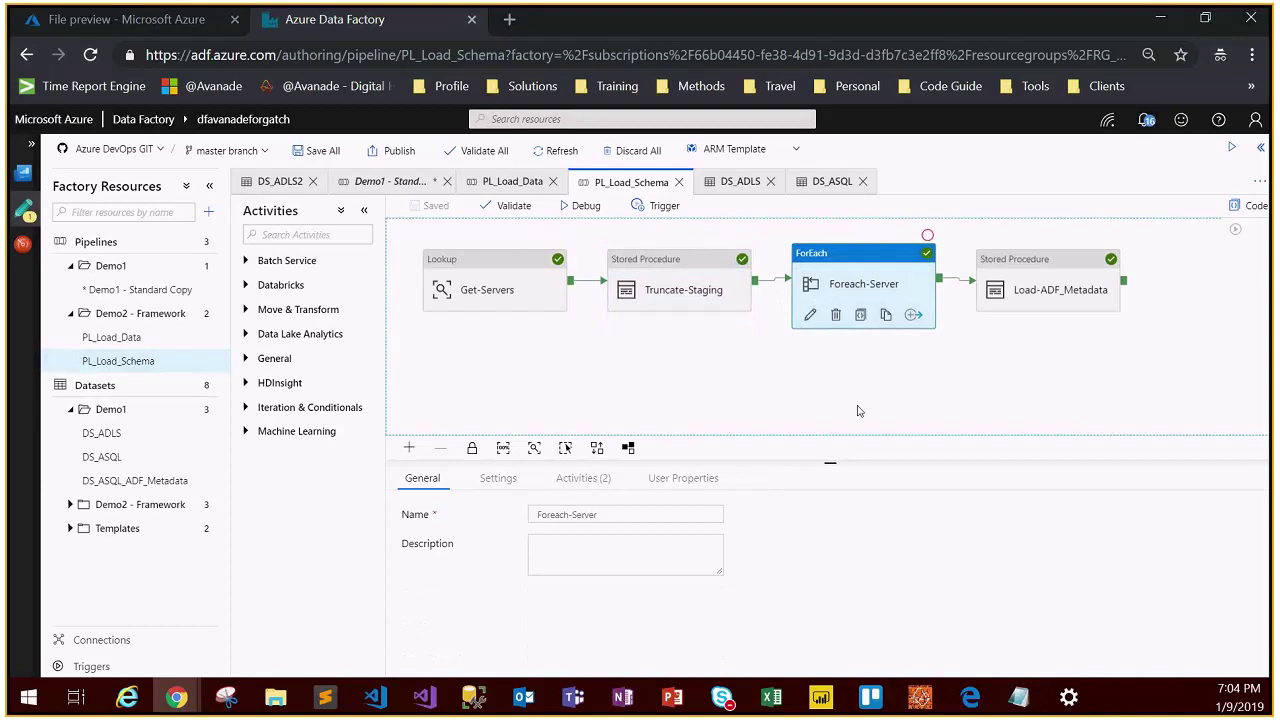
# Open the Foreach-Server loop's inner activities and view Copy Data1's source settings.
pyautogui.click(570, 478)
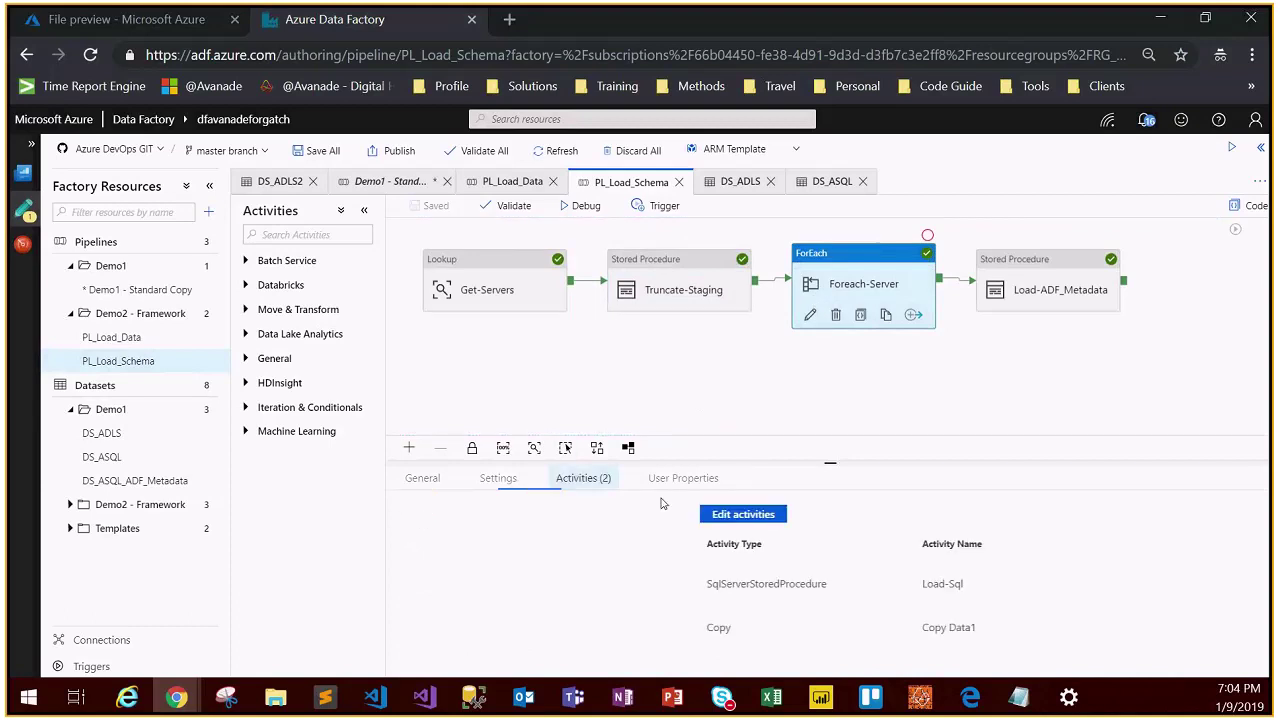
pyautogui.click(447, 515)
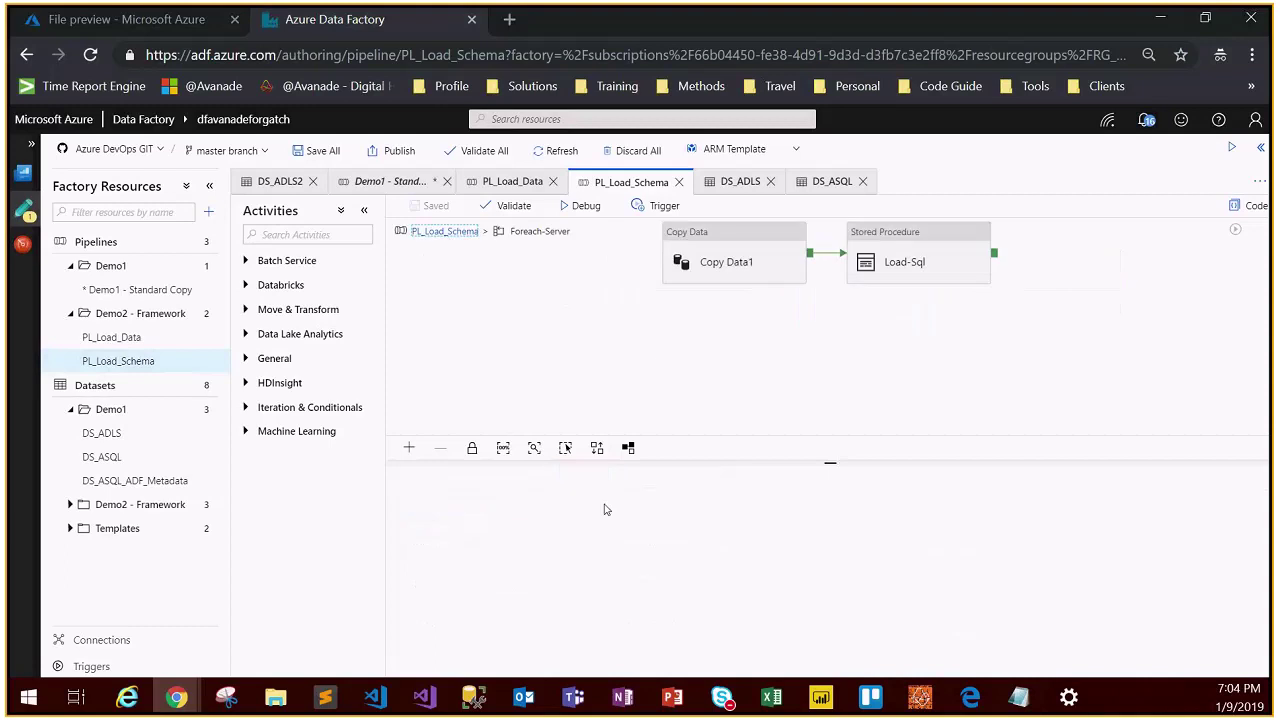
pyautogui.moveTo(548, 397); pyautogui.dragTo(549, 414)
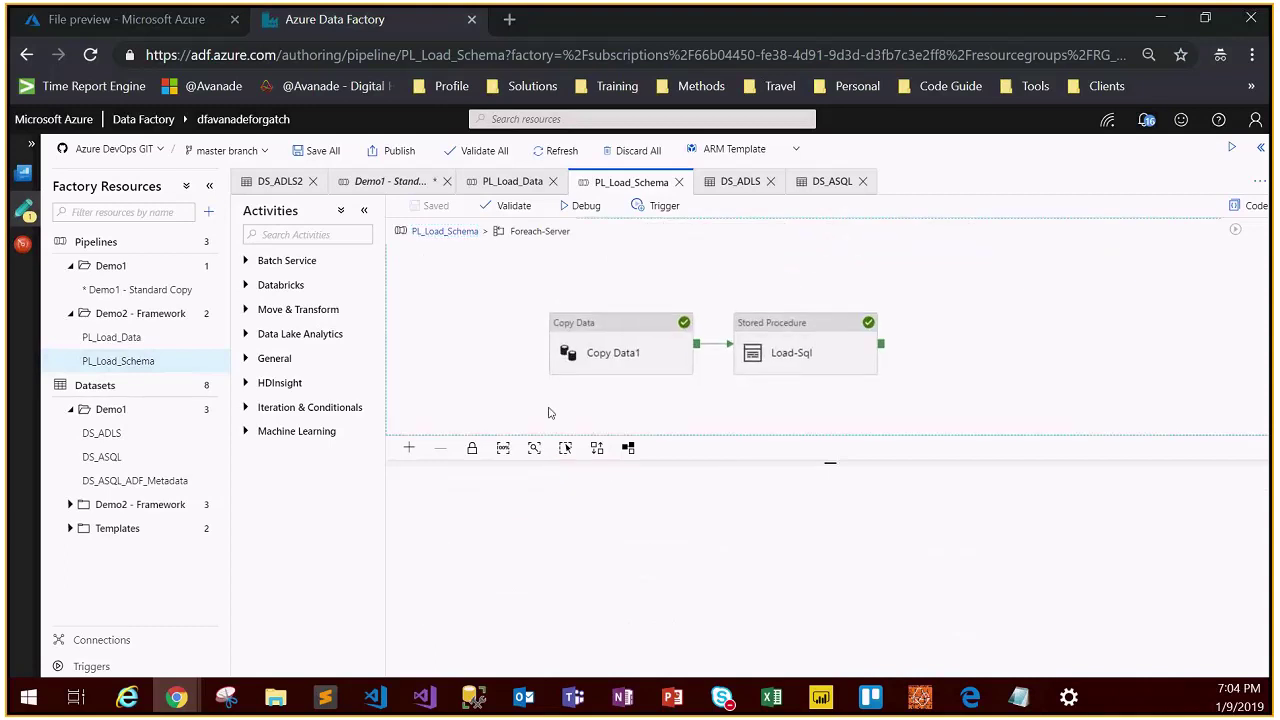
pyautogui.click(613, 360)
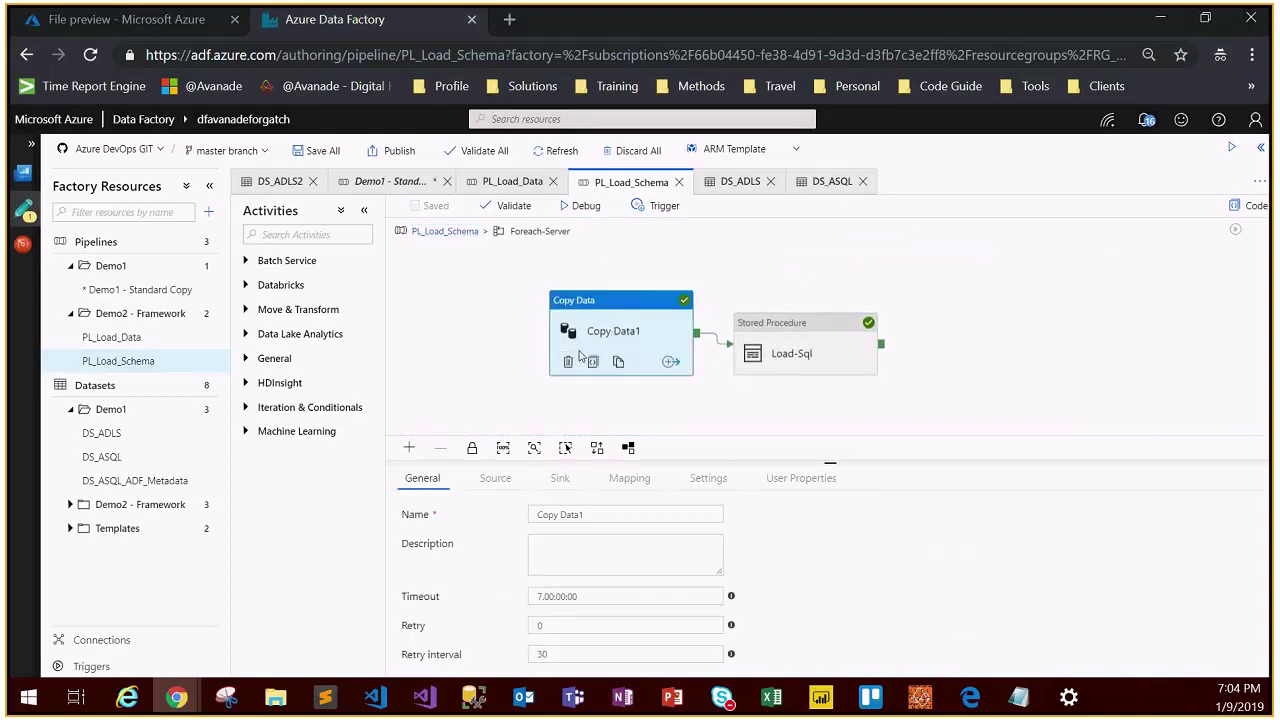
pyautogui.click(497, 479)
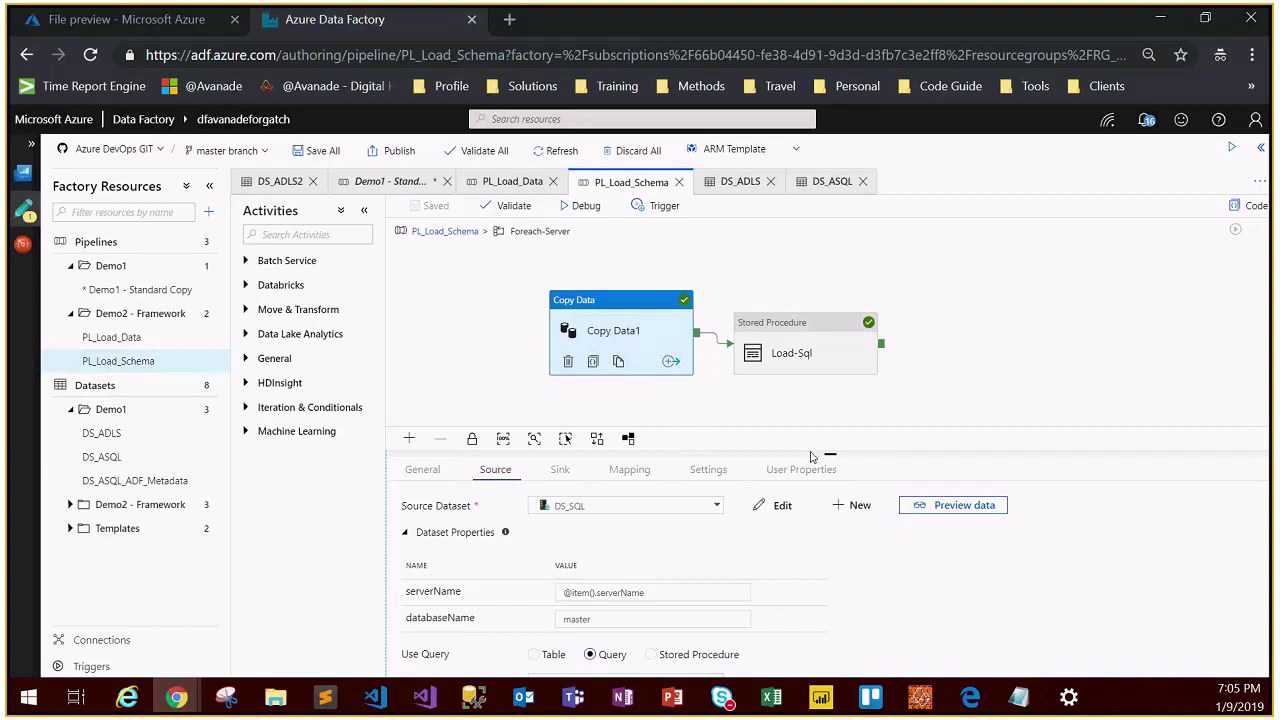
pyautogui.click(846, 412)
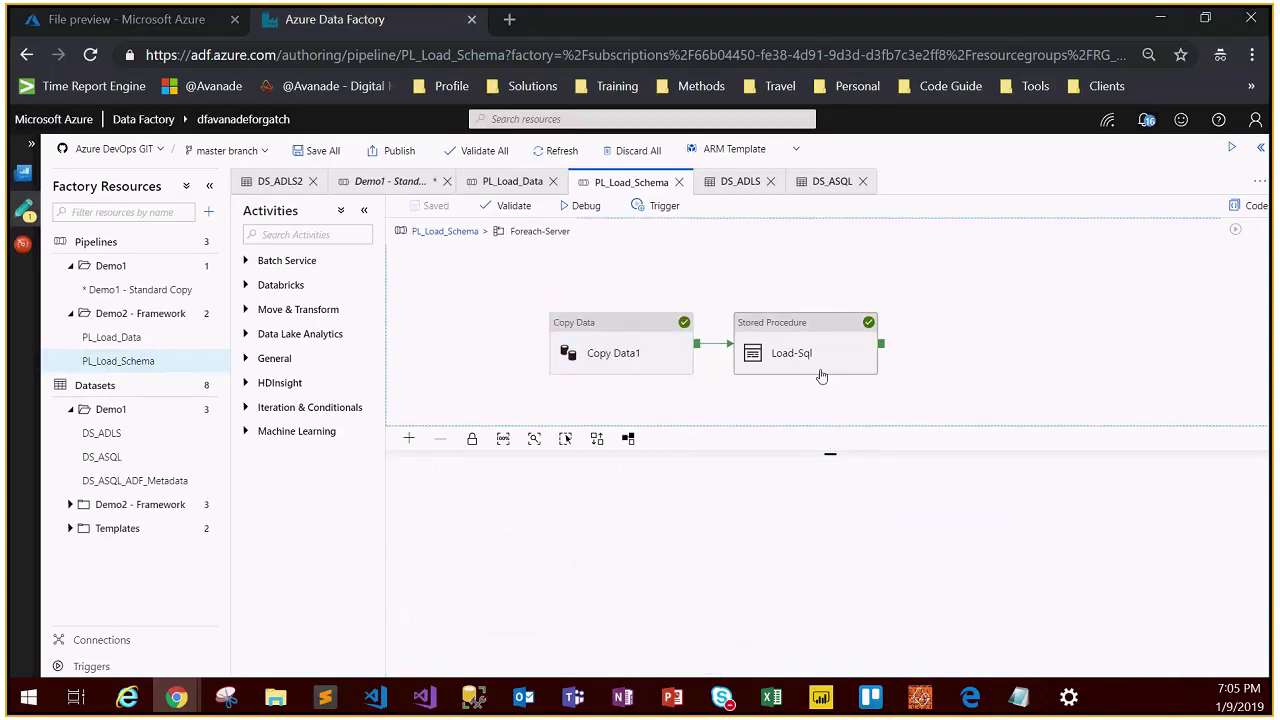
pyautogui.click(670, 356)
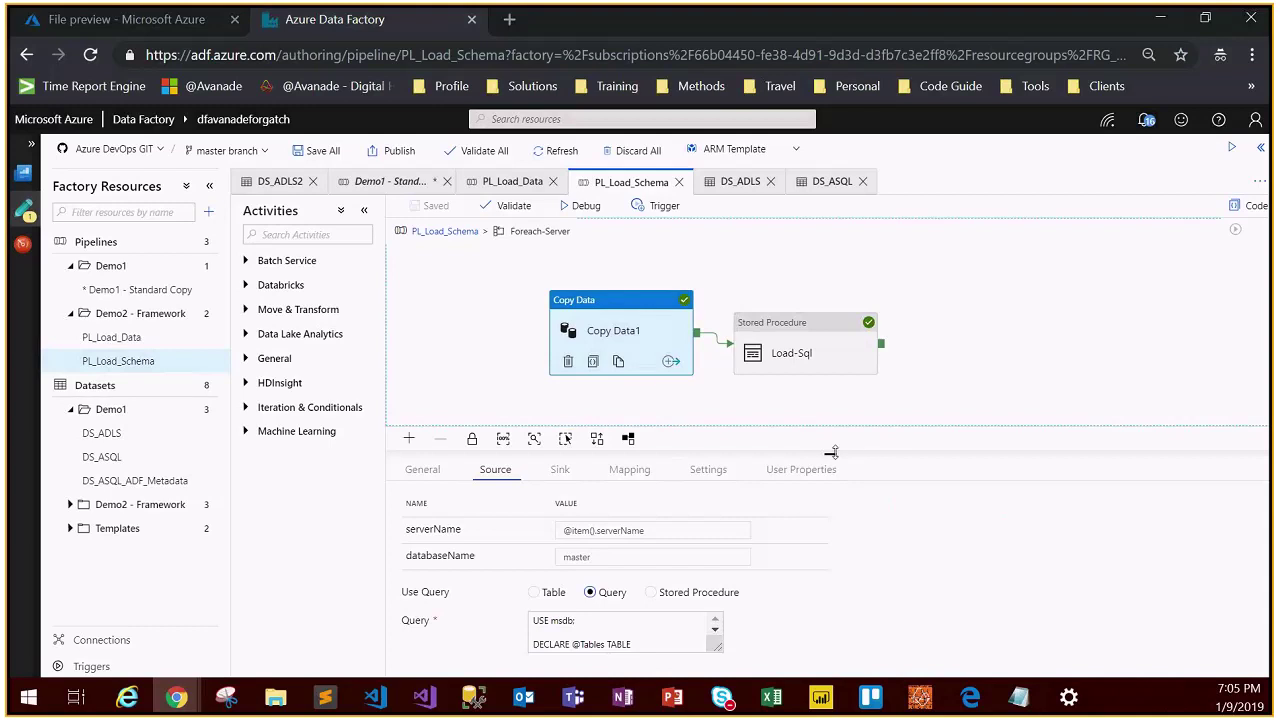
pyautogui.moveTo(831, 452); pyautogui.dragTo(831, 415)
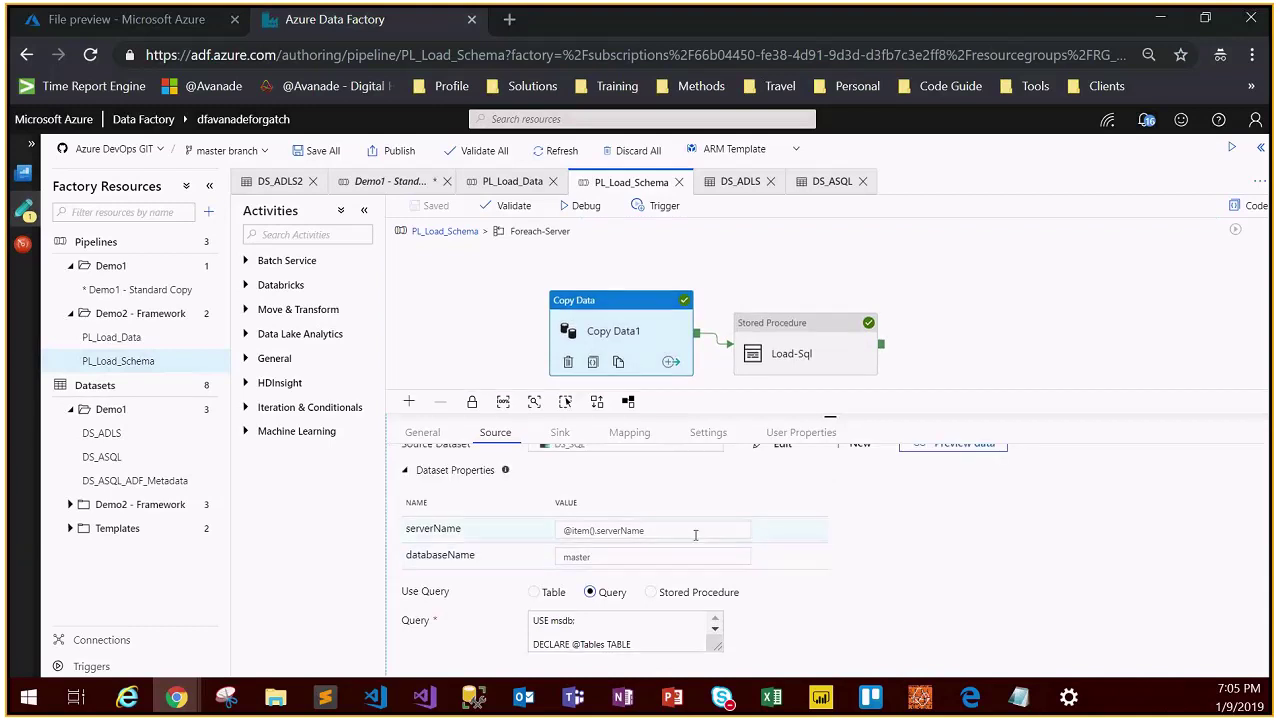
pyautogui.click(697, 516)
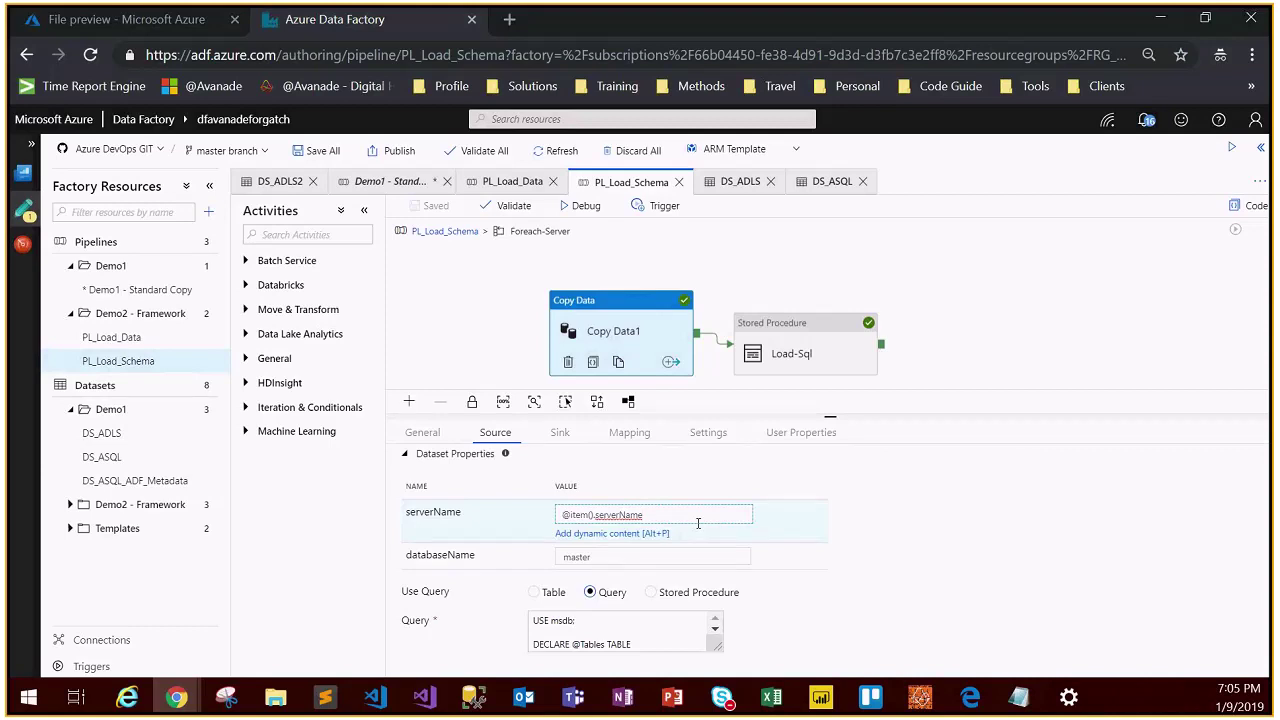
pyautogui.click(684, 524)
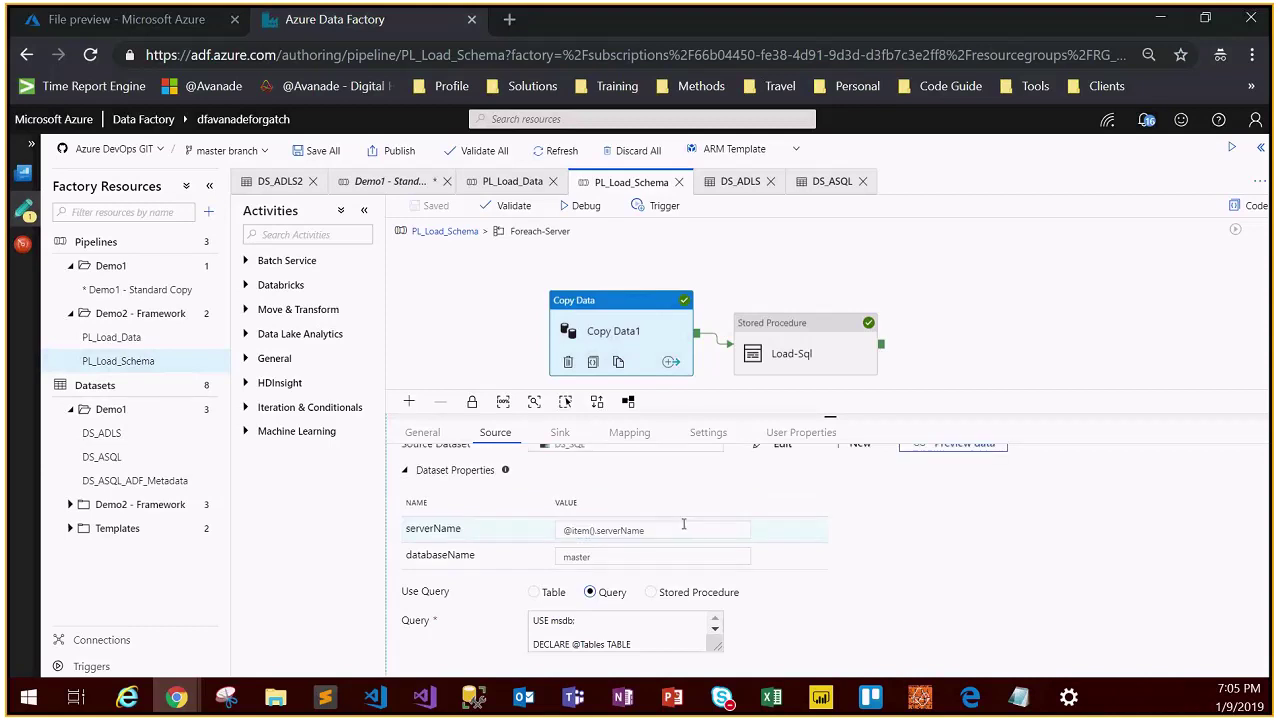
pyautogui.click(683, 524)
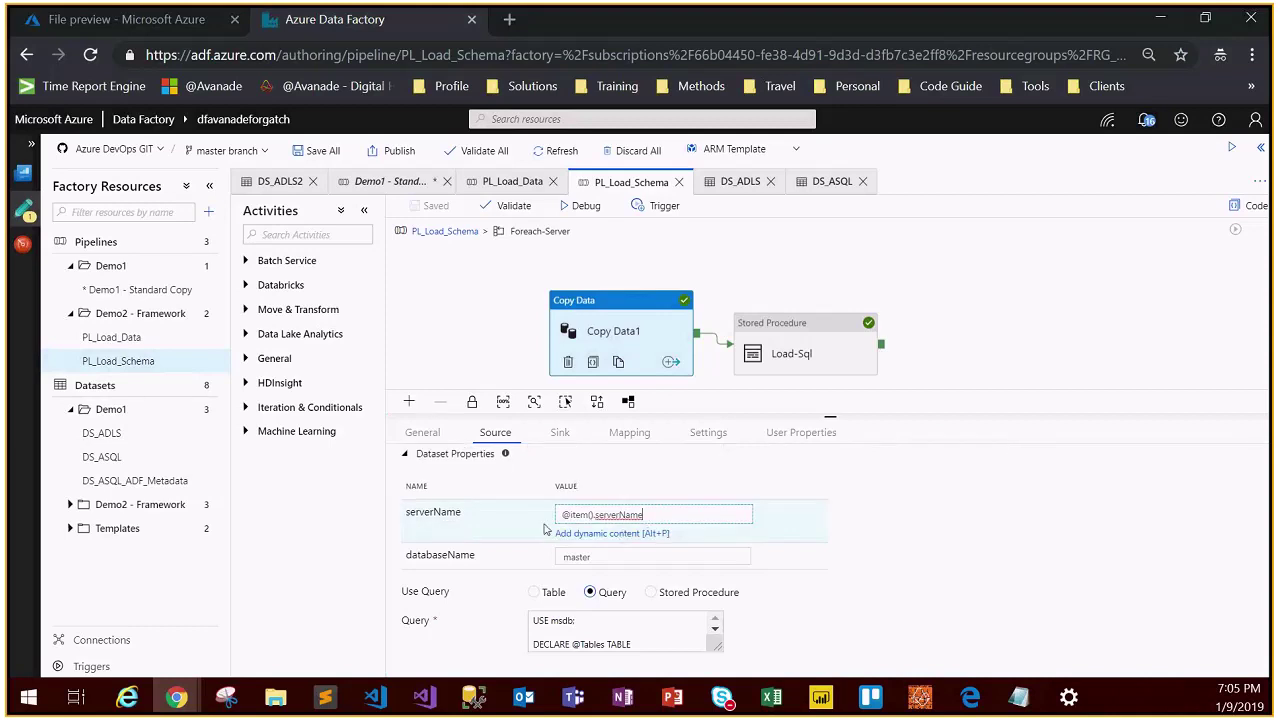
pyautogui.doubleClick(596, 556)
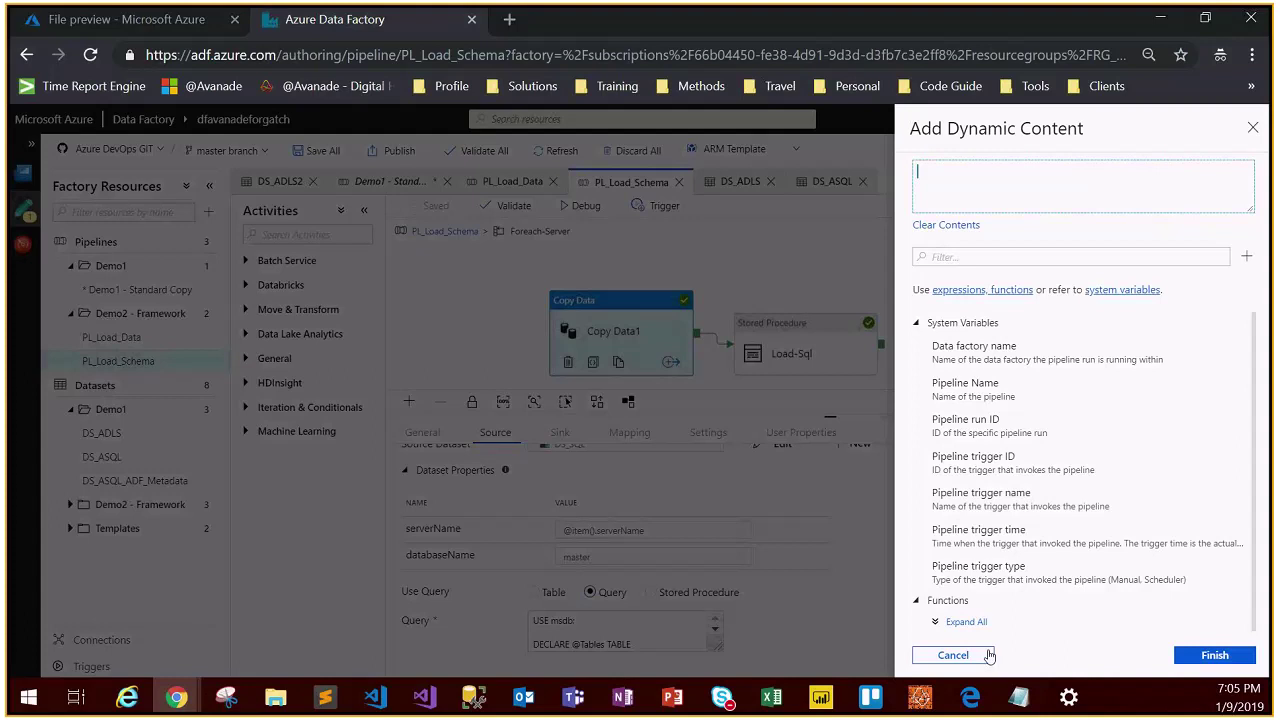
pyautogui.click(988, 655)
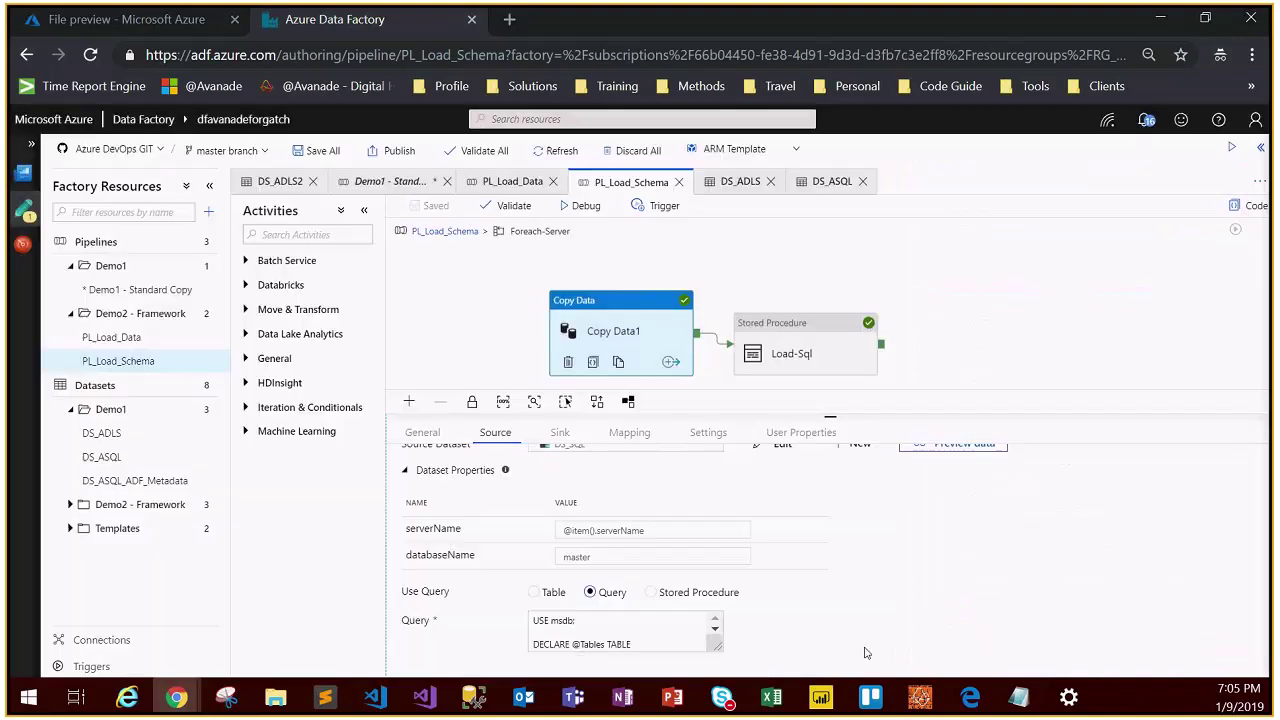
# Expand the source Query, select its full msdb SQL, and switch back to SSMS.
pyautogui.click(718, 643)
pyautogui.scroll(-3, 695, 543)
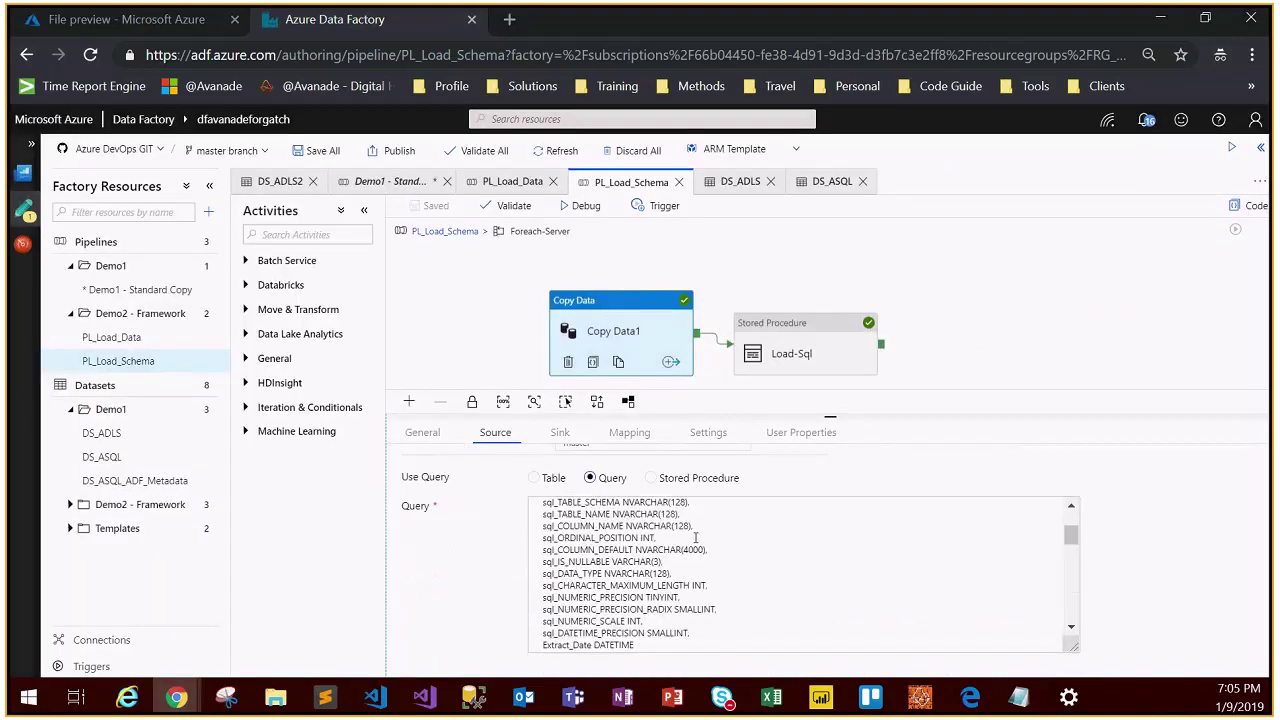
pyautogui.click(703, 528)
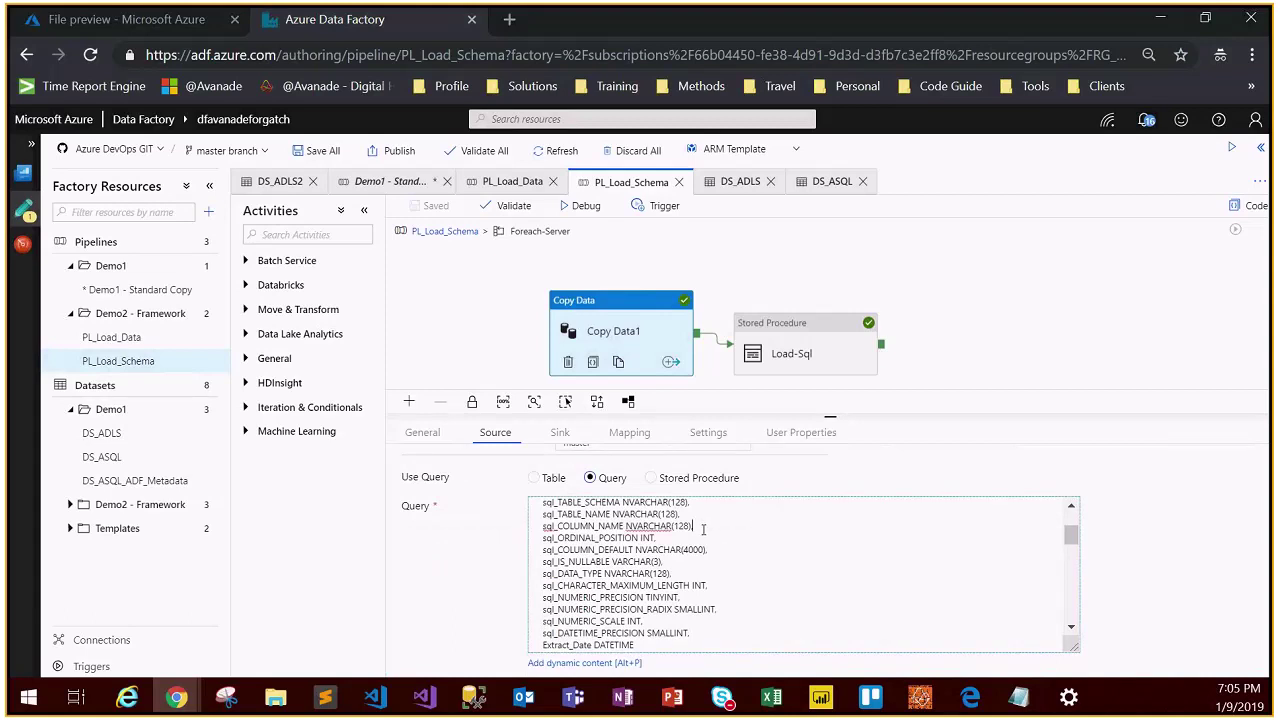
pyautogui.hotkey('ctrl', 'a')
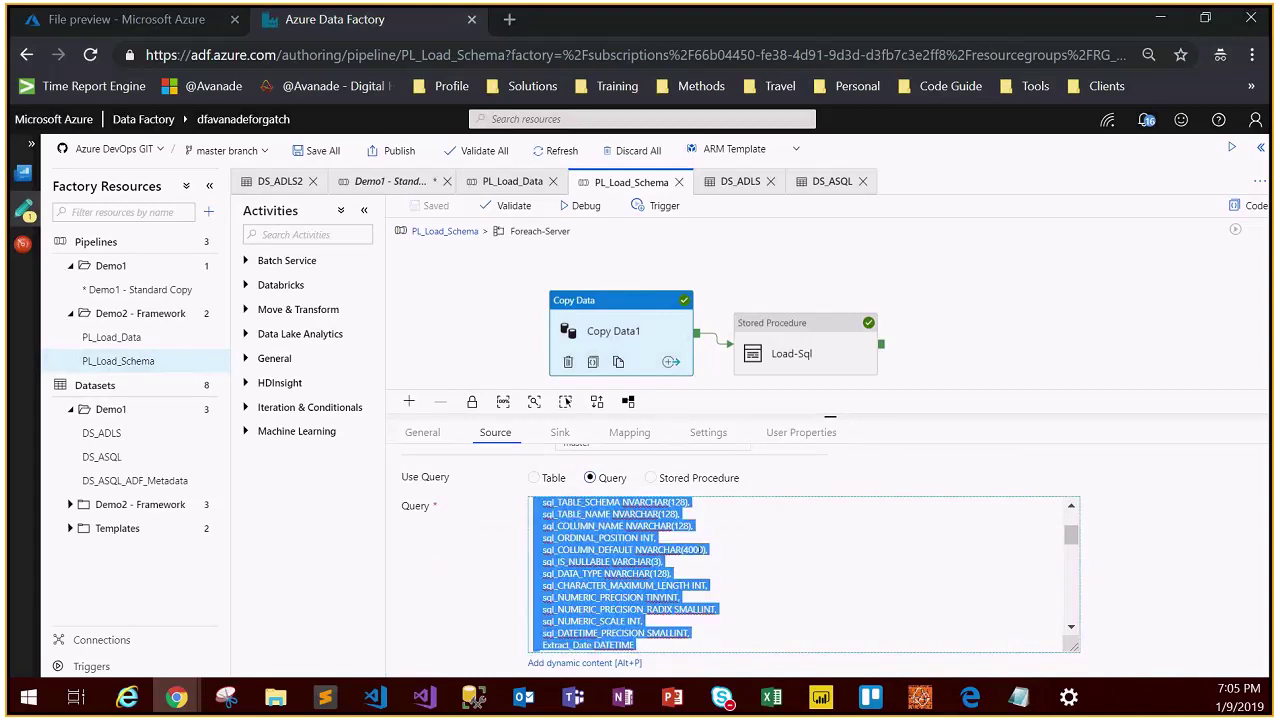
pyautogui.click(468, 705)
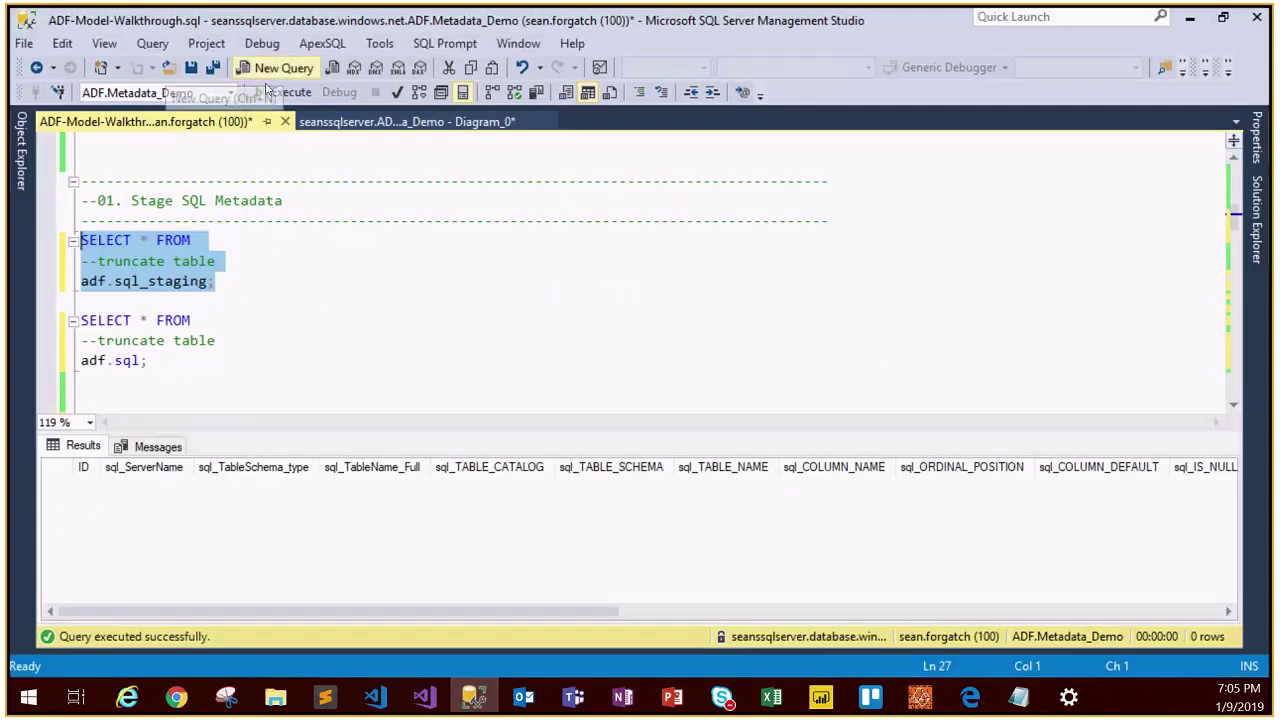
# Paste the copied sp_MSforeachdb column-metadata query into a new SQLQuery8.sql tab.
pyautogui.click(275, 67)
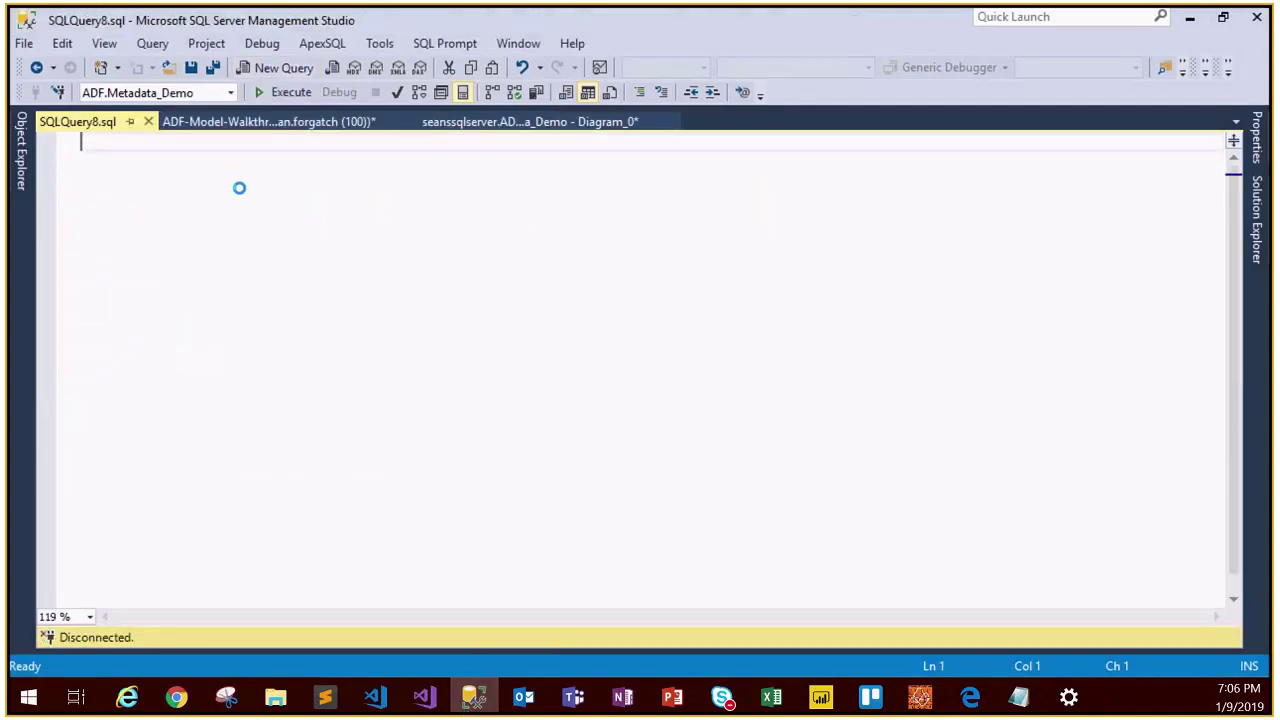
pyautogui.hotkey('ctrl', 'v')
pyautogui.scroll(3, 264, 276)
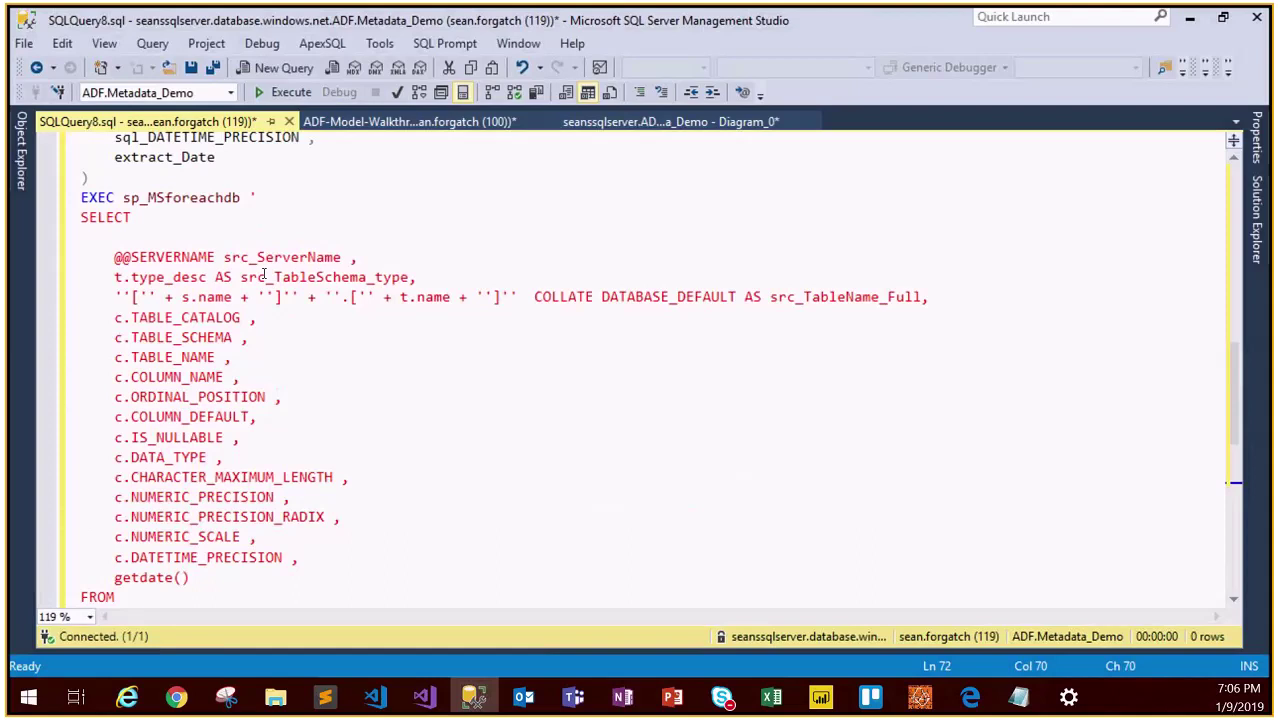
pyautogui.scroll(3, 264, 276)
pyautogui.scroll(-1, 266, 279)
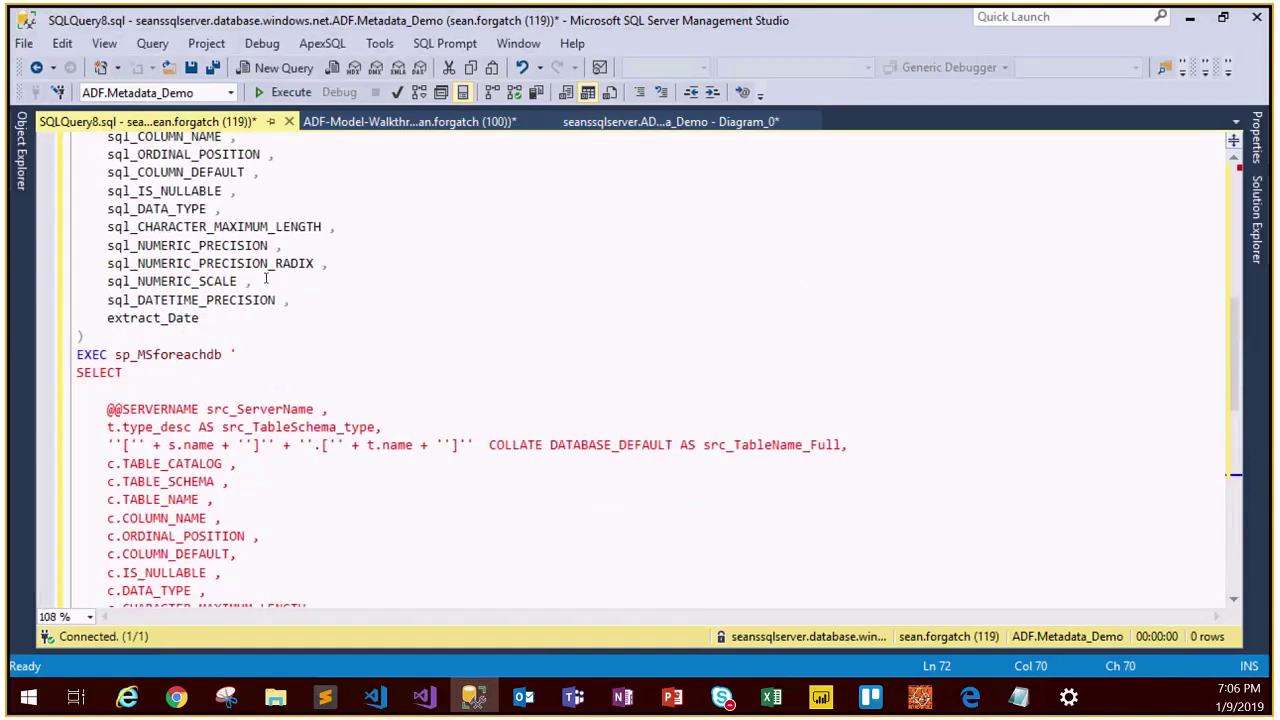
pyautogui.scroll(1, 266, 279)
pyautogui.scroll(1, 266, 279)
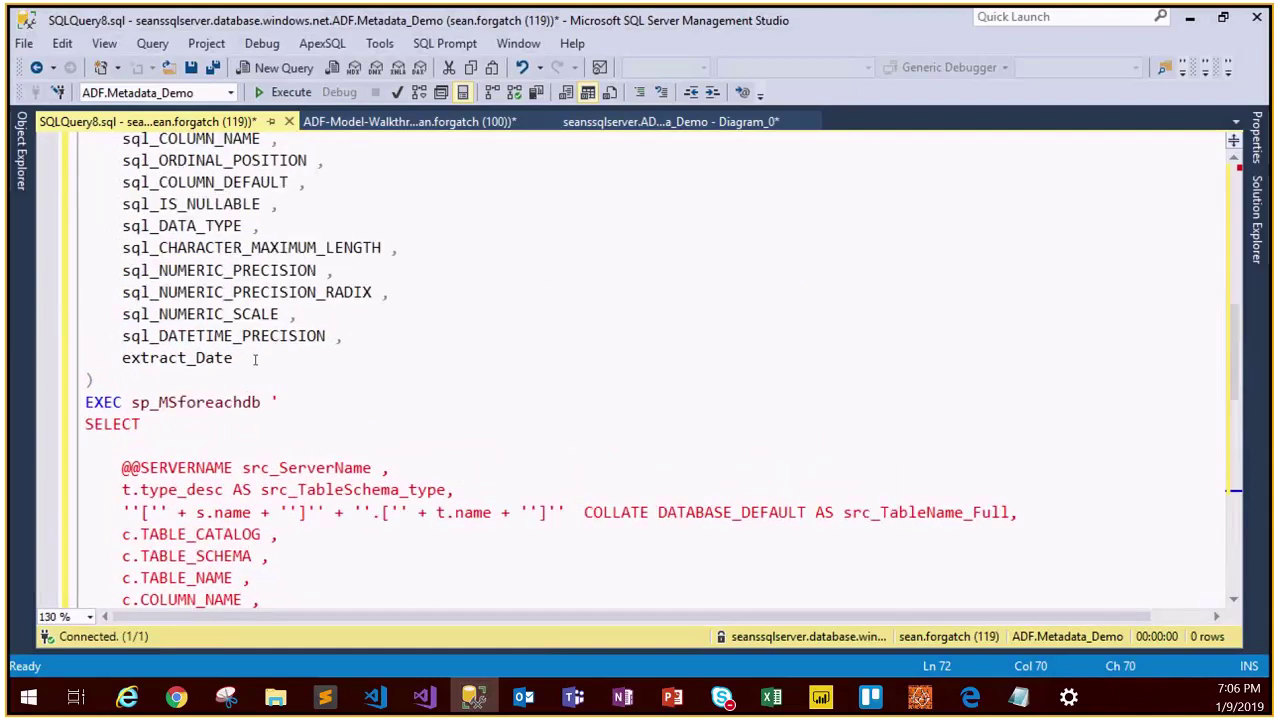
pyautogui.scroll(1, 203, 389)
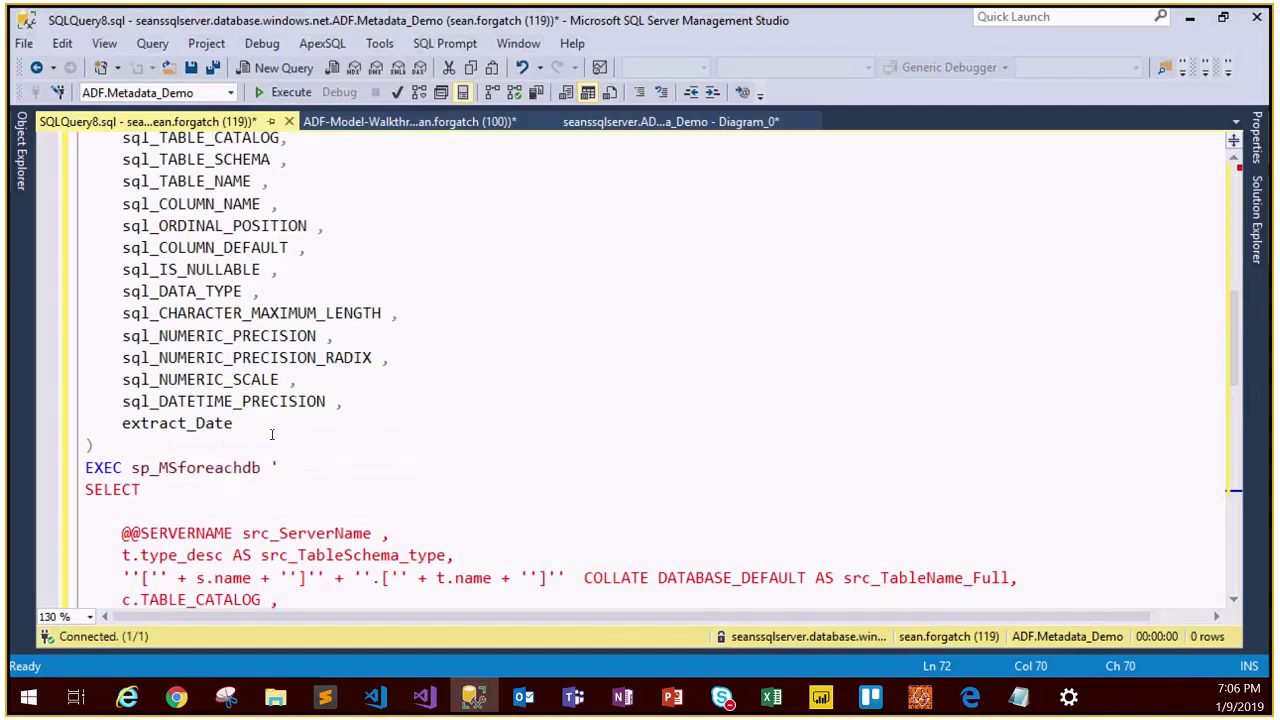
# Review the query's filter excluding master, tempdb, msdb and model, then switch to Azure Data Factory.
pyautogui.scroll(-4, 272, 432)
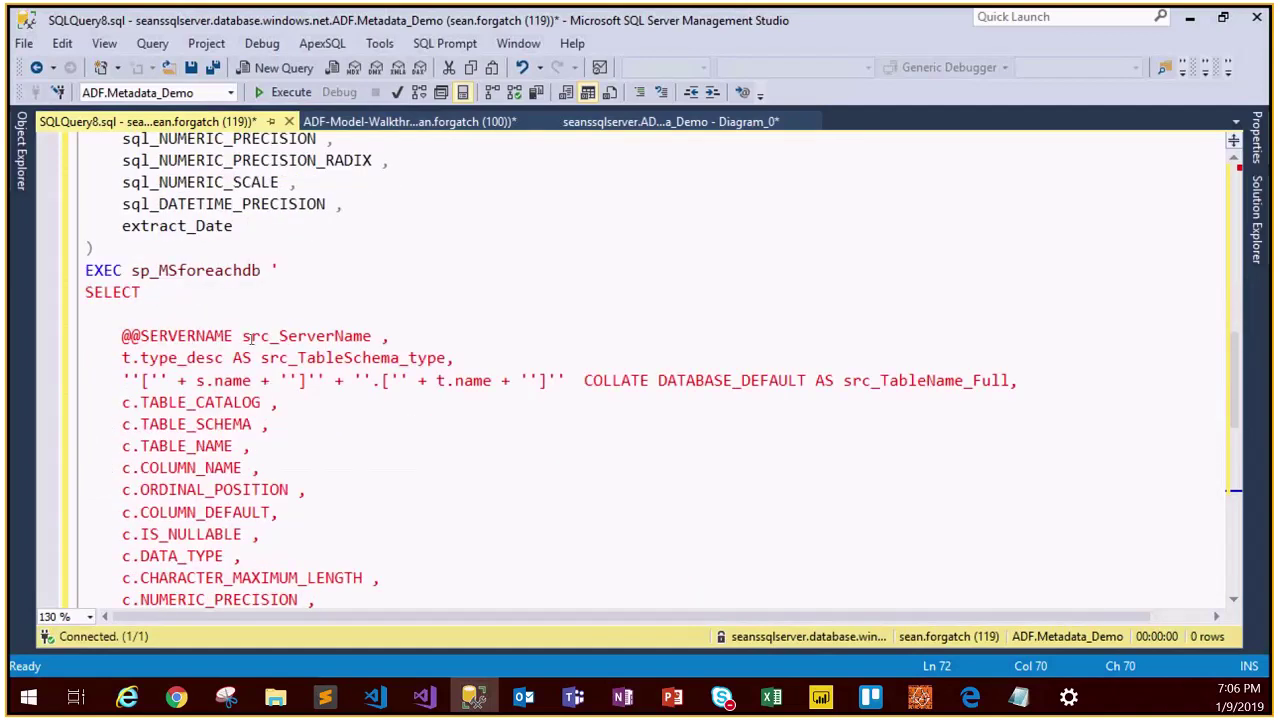
pyautogui.scroll(-2, 231, 314)
pyautogui.scroll(1, 233, 314)
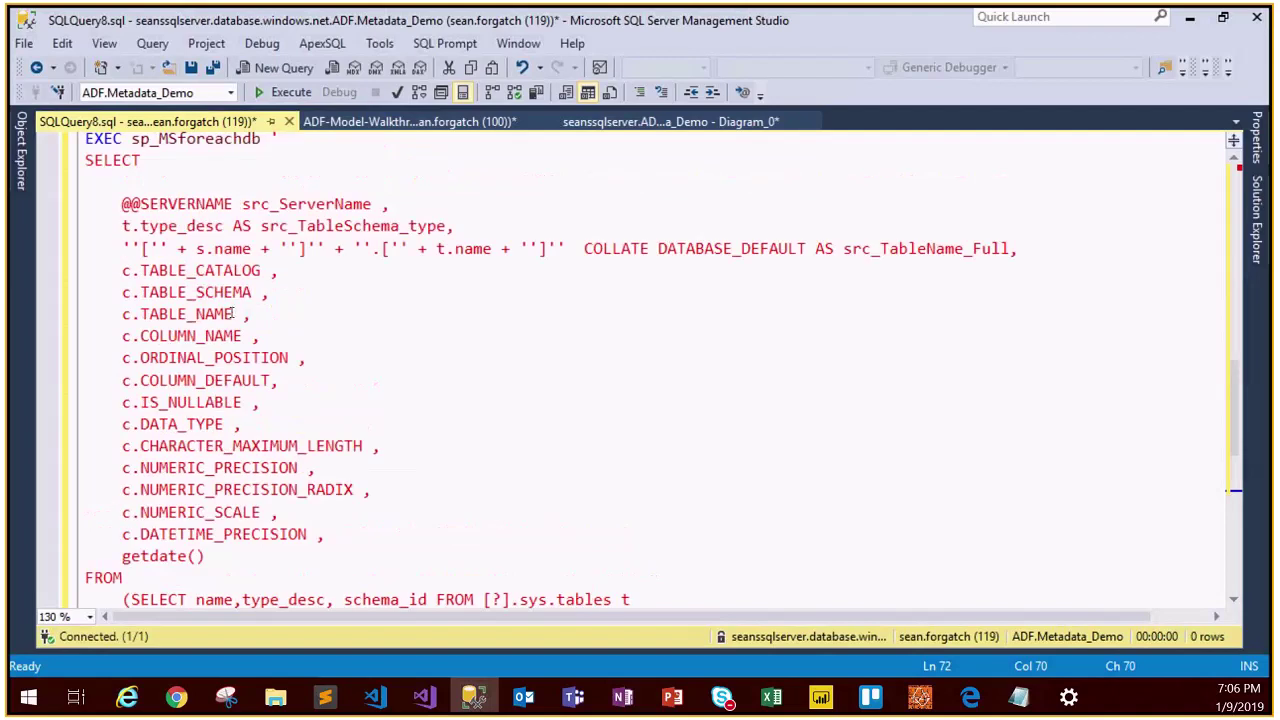
pyautogui.scroll(-3, 232, 314)
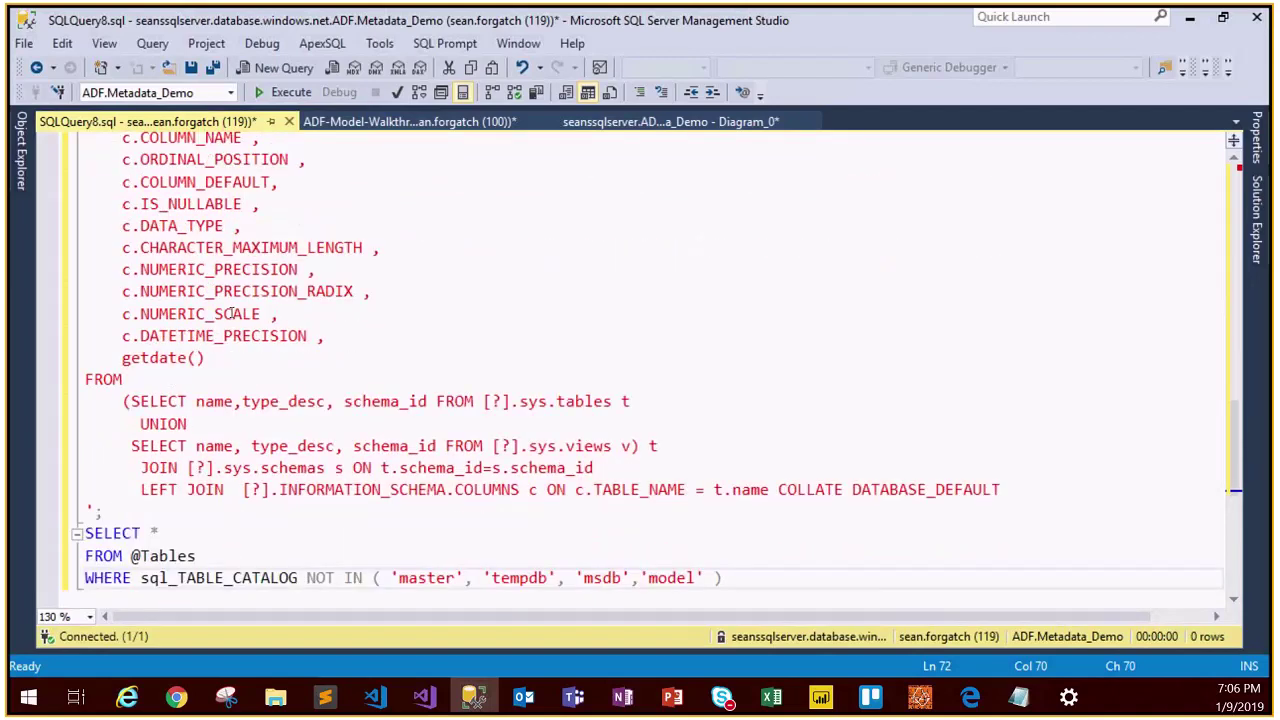
pyautogui.scroll(-1, 225, 325)
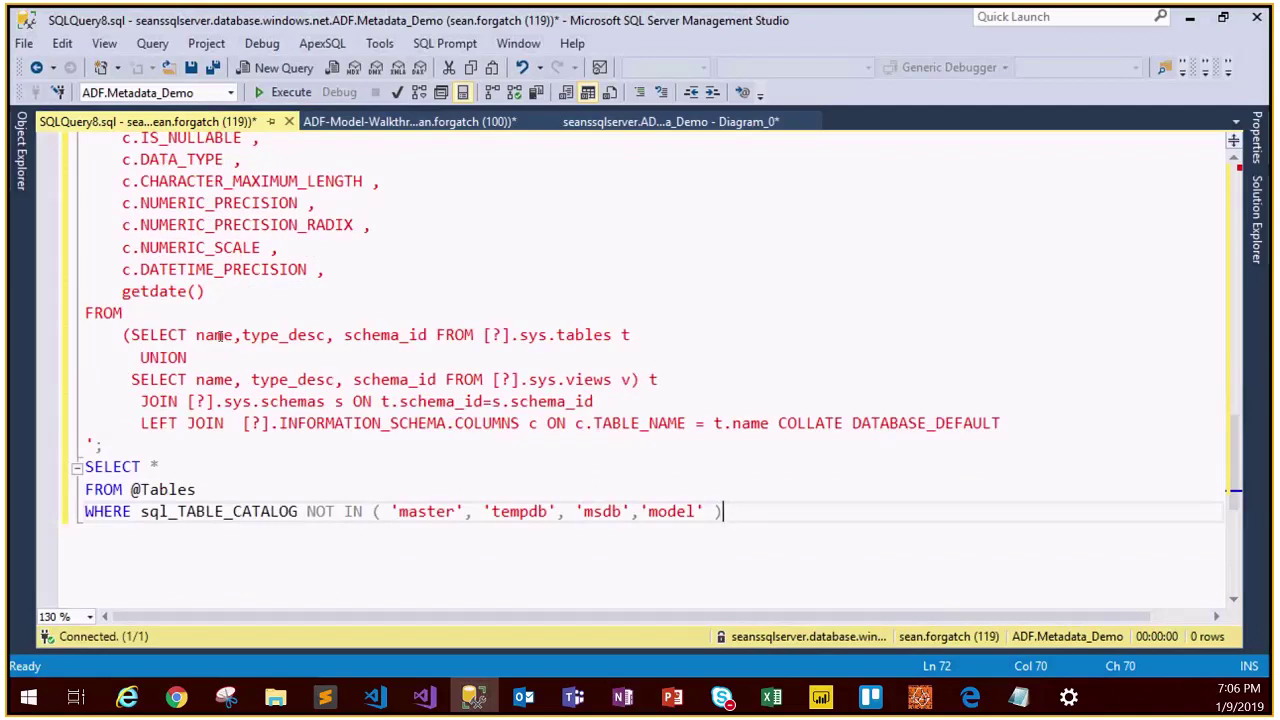
pyautogui.scroll(4, 272, 336)
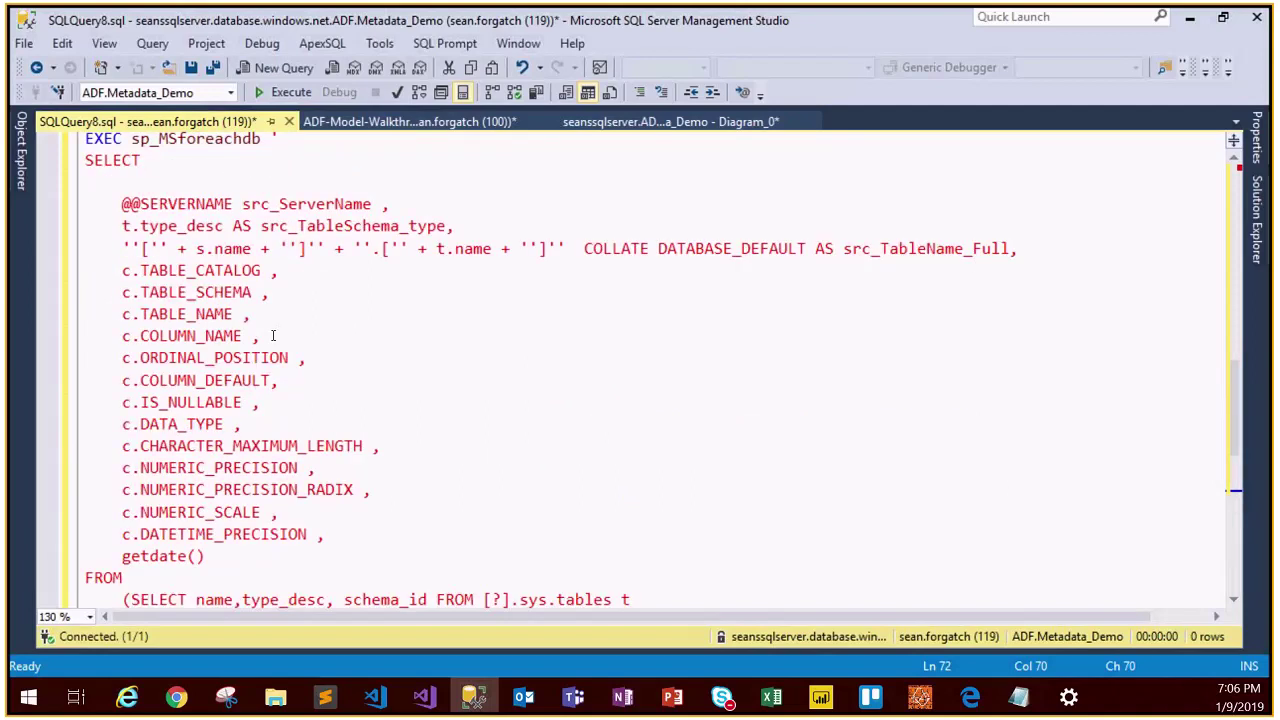
pyautogui.scroll(-2, 272, 336)
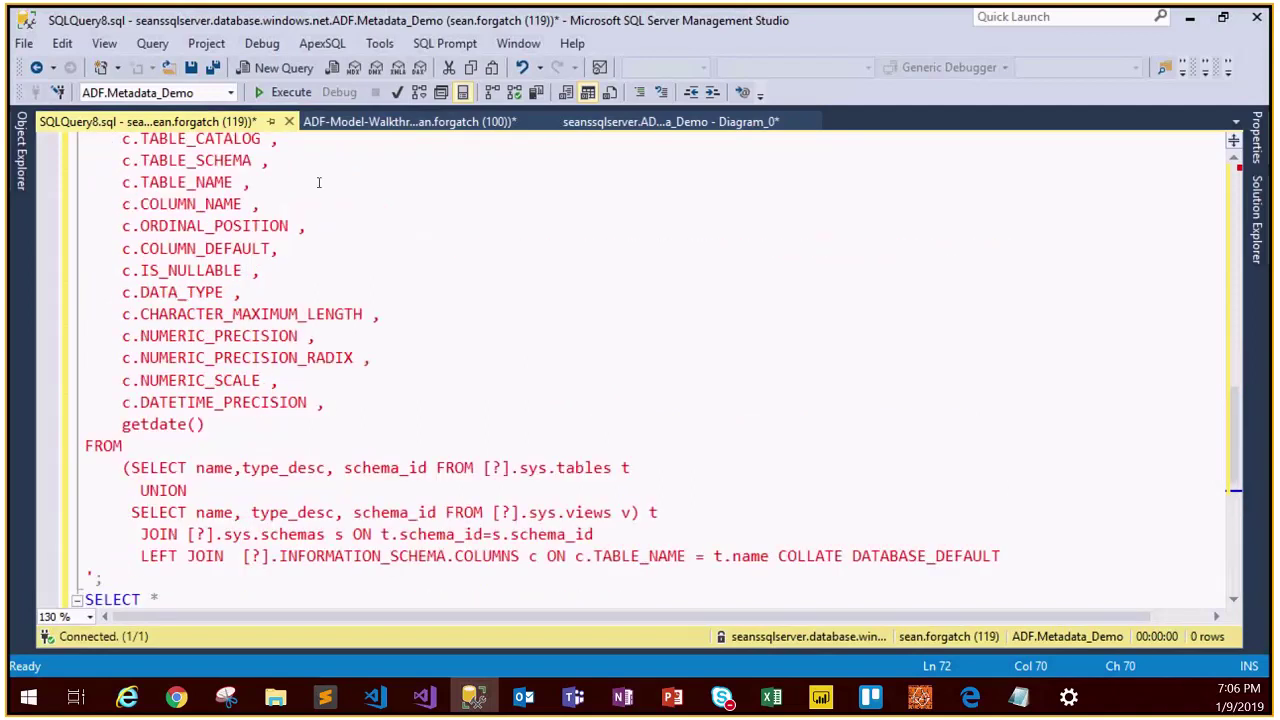
pyautogui.moveTo(176, 697)
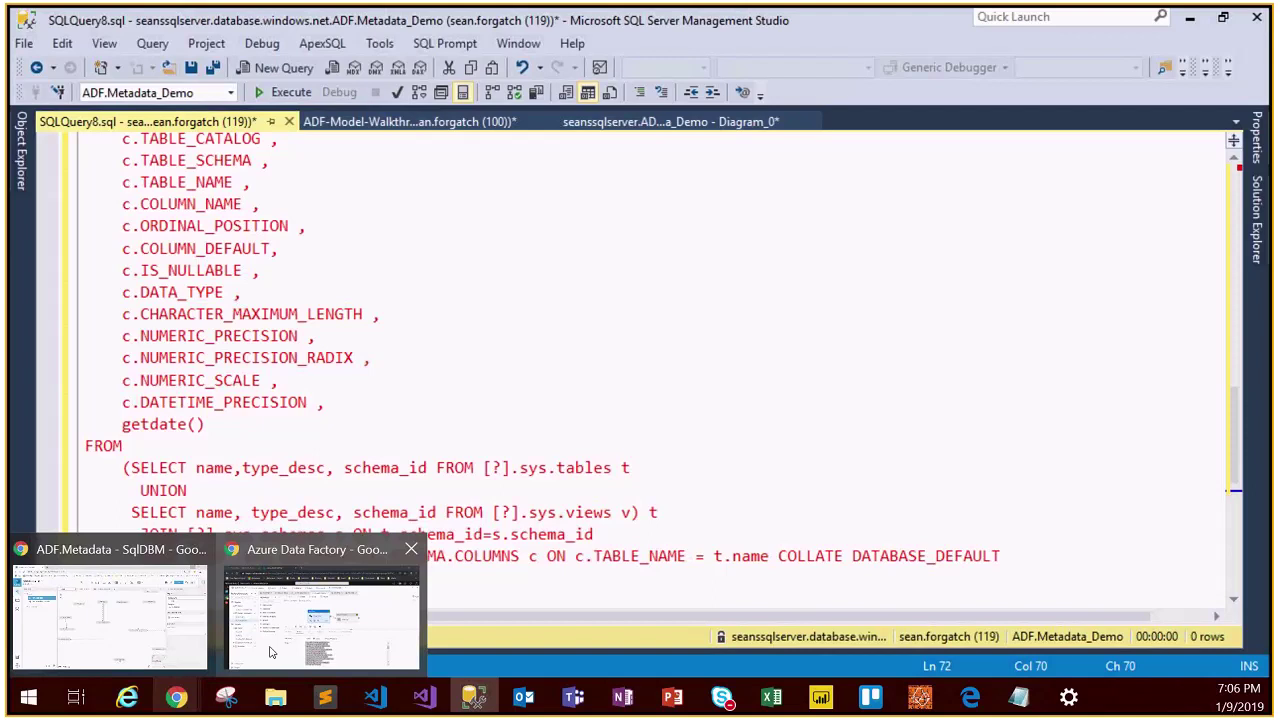
pyautogui.click(270, 652)
# Check the Load-Sql stored procedure activity, then start a debug run of PL_Load_Schema.
pyautogui.click(808, 335)
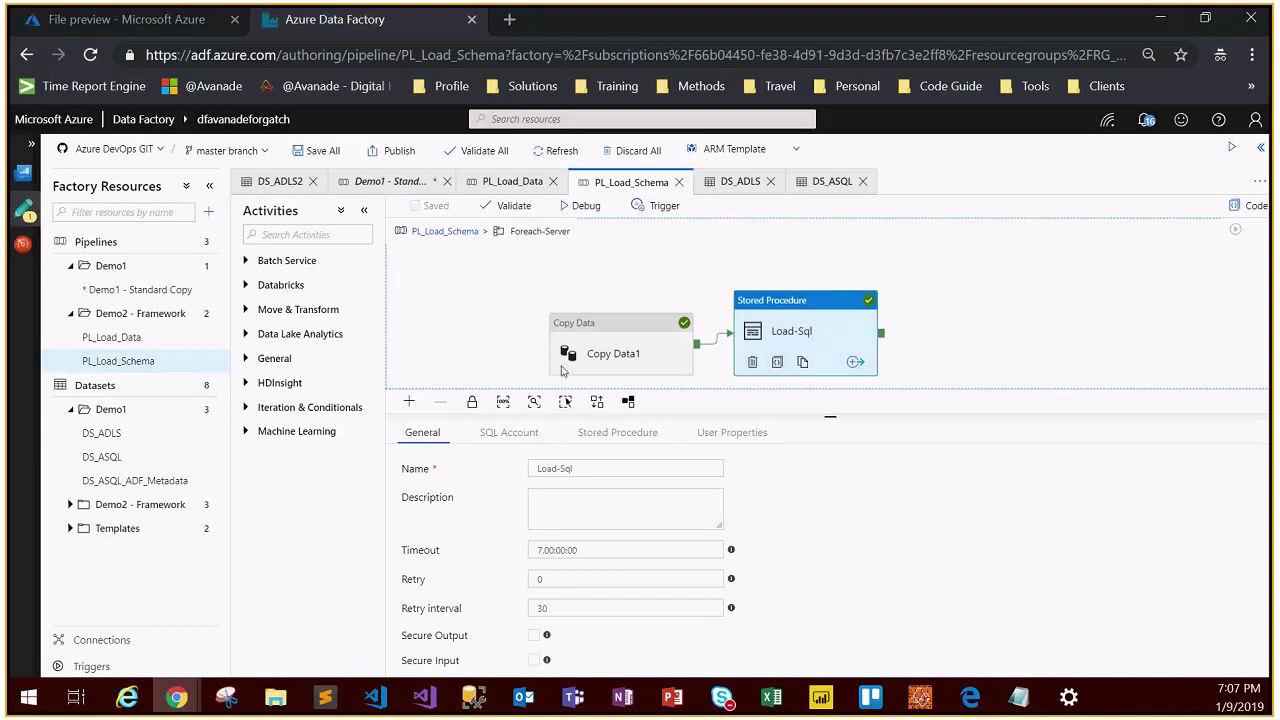
pyautogui.click(452, 236)
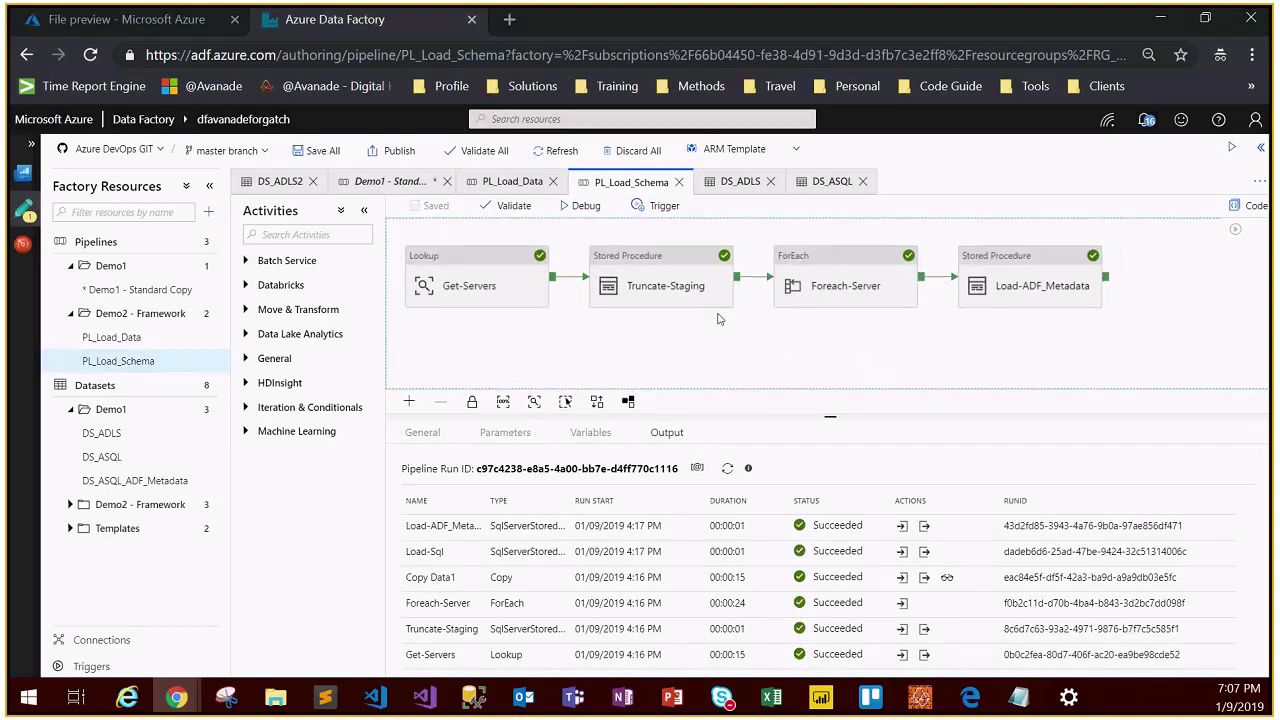
pyautogui.click(585, 205)
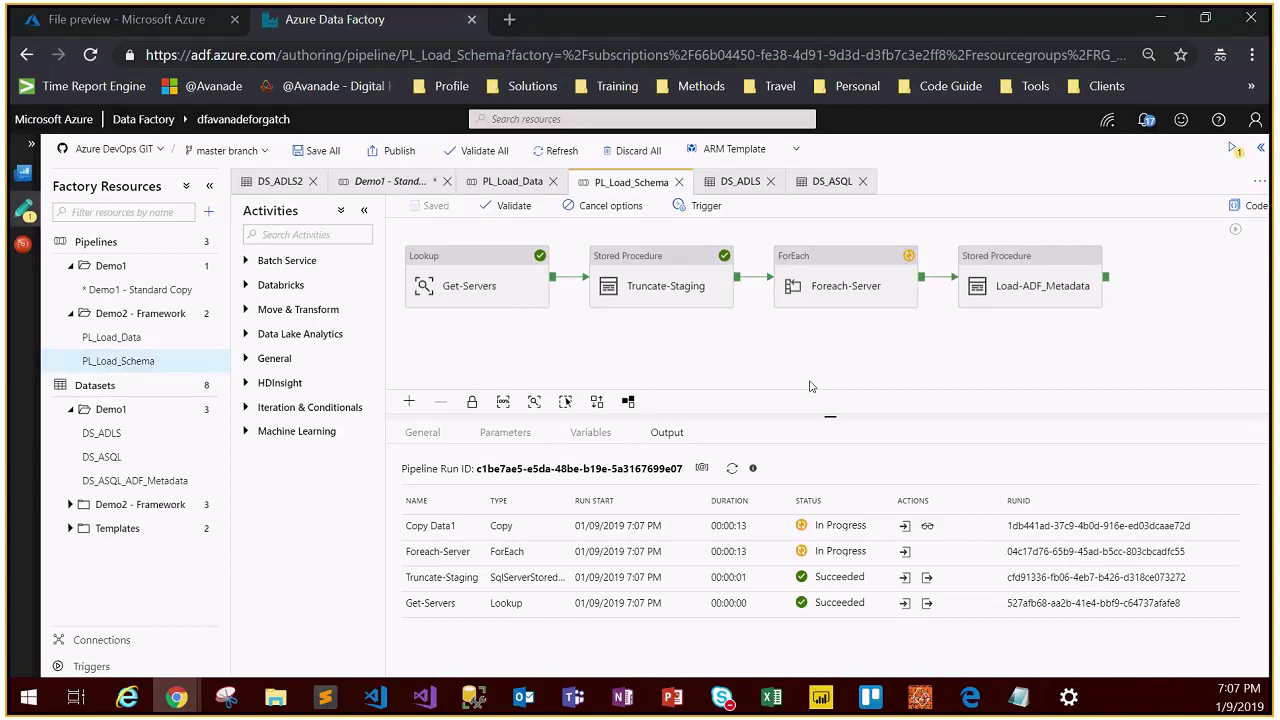
# Refresh the run output until every activity shows Succeeded, then return to SSMS.
pyautogui.click(731, 469)
pyautogui.click(731, 469)
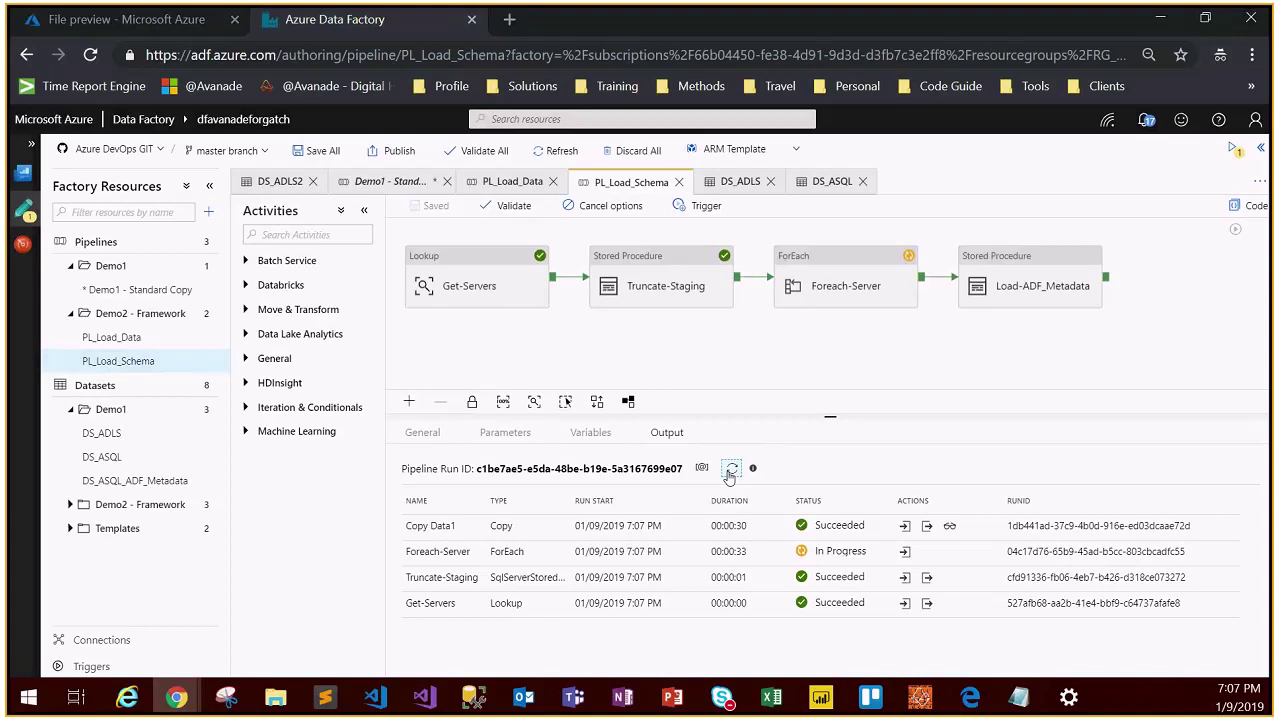
pyautogui.click(730, 470)
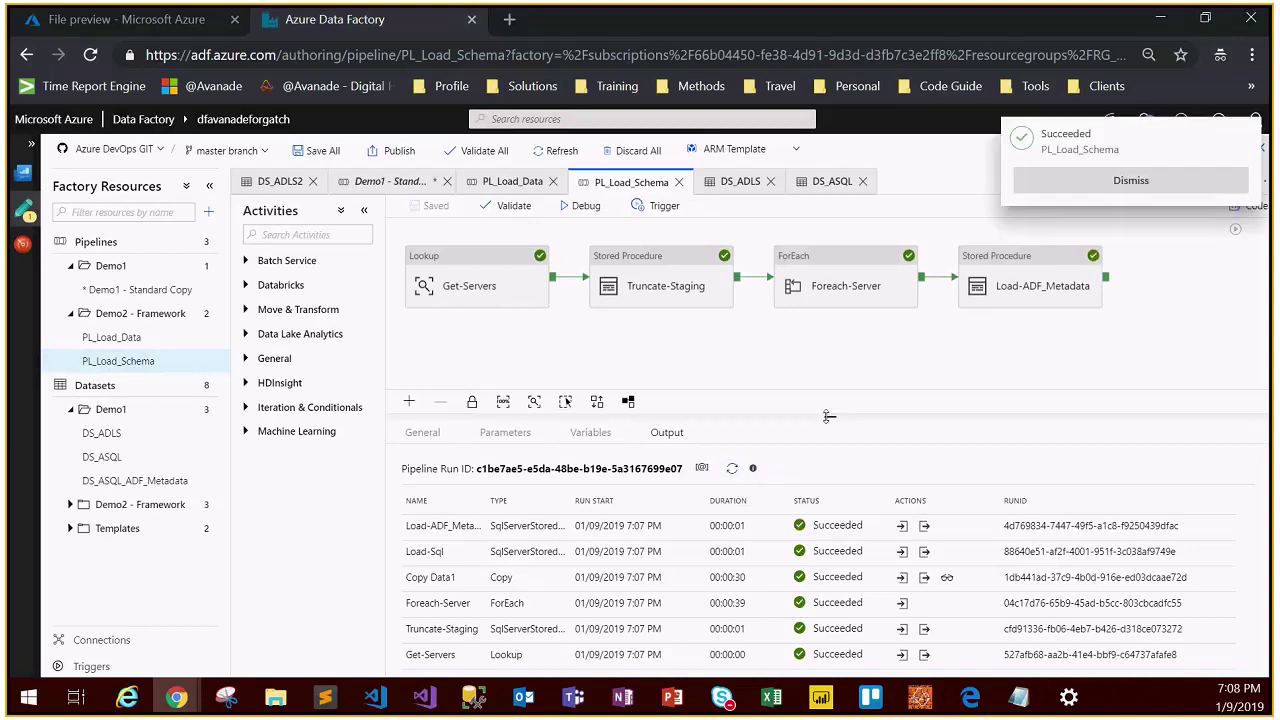
pyautogui.moveTo(828, 416); pyautogui.dragTo(829, 392)
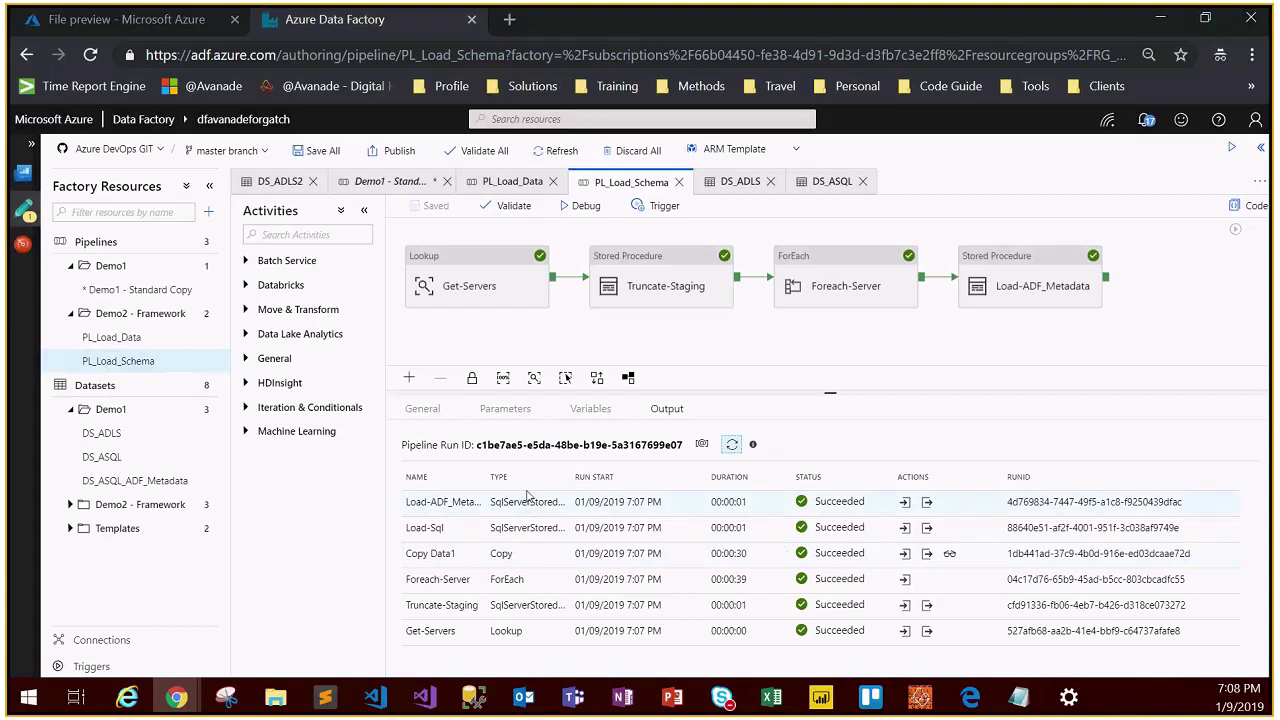
pyautogui.click(462, 703)
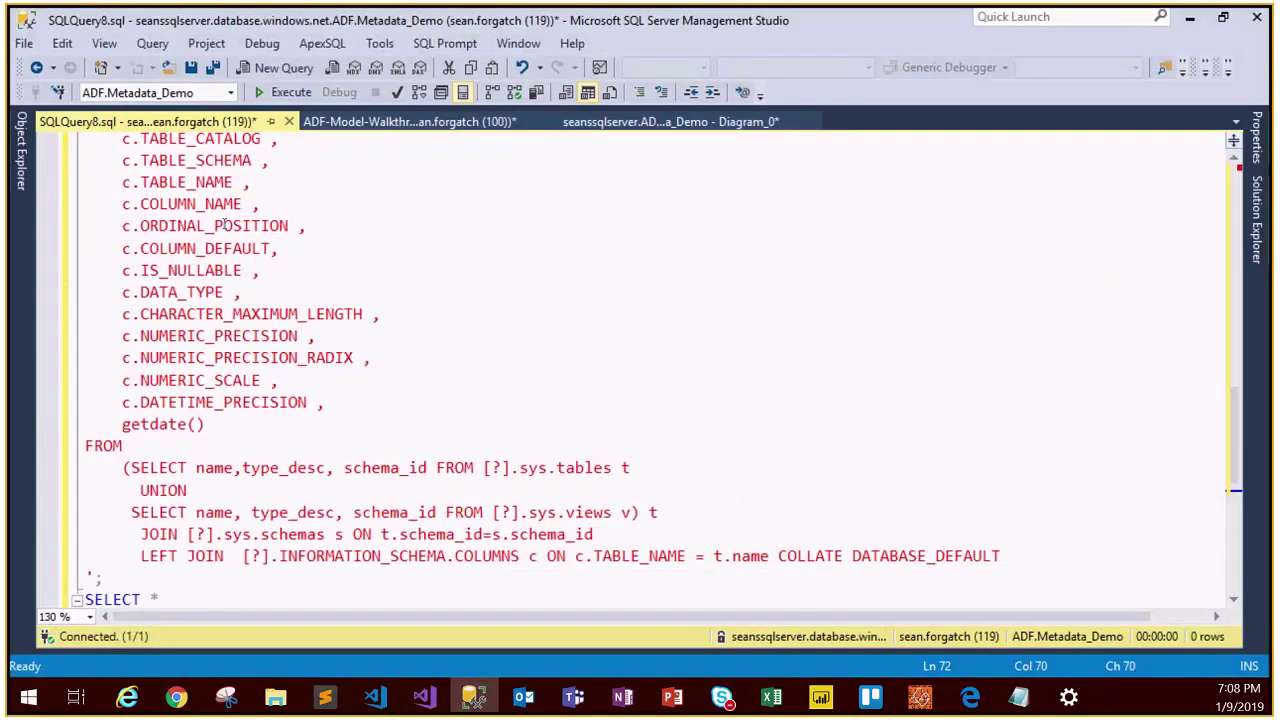
# In the ADF-Model-Walkthrough script, run the sql_staging and adf.sql queries.
pyautogui.hotkey('ctrl', 'Tab')
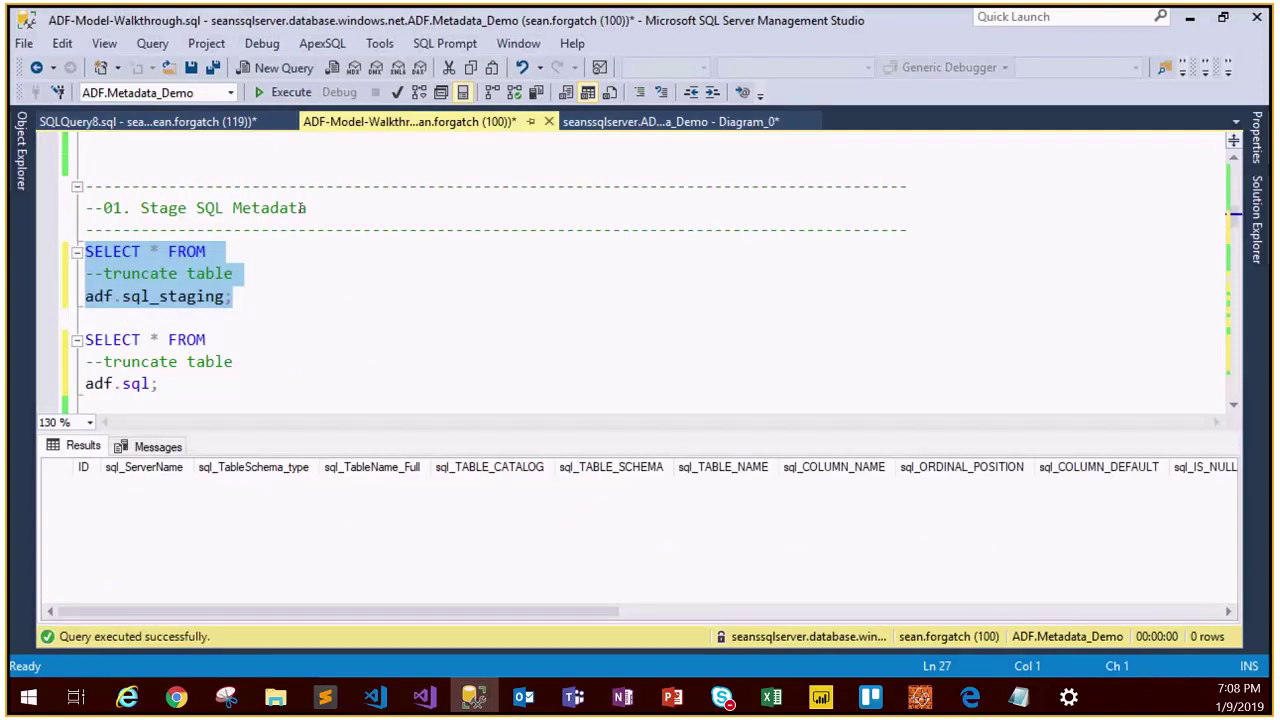
pyautogui.click(285, 92)
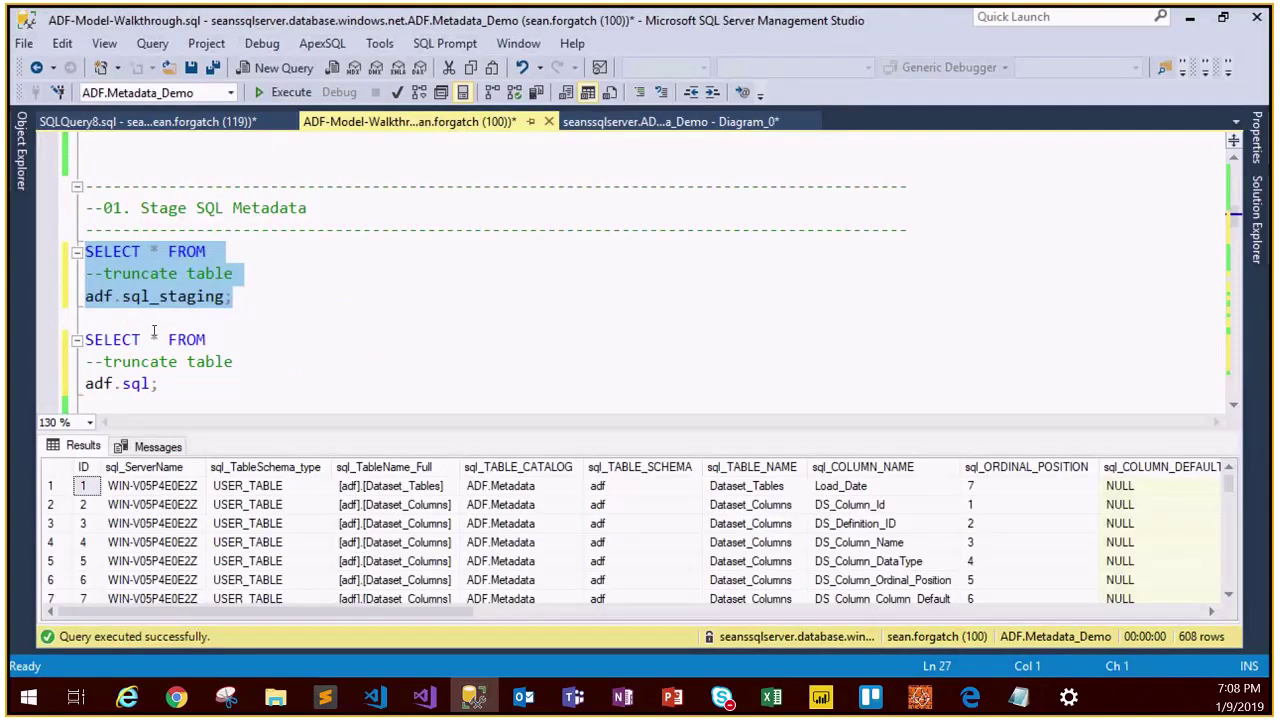
pyautogui.moveTo(154, 331); pyautogui.dragTo(110, 400)
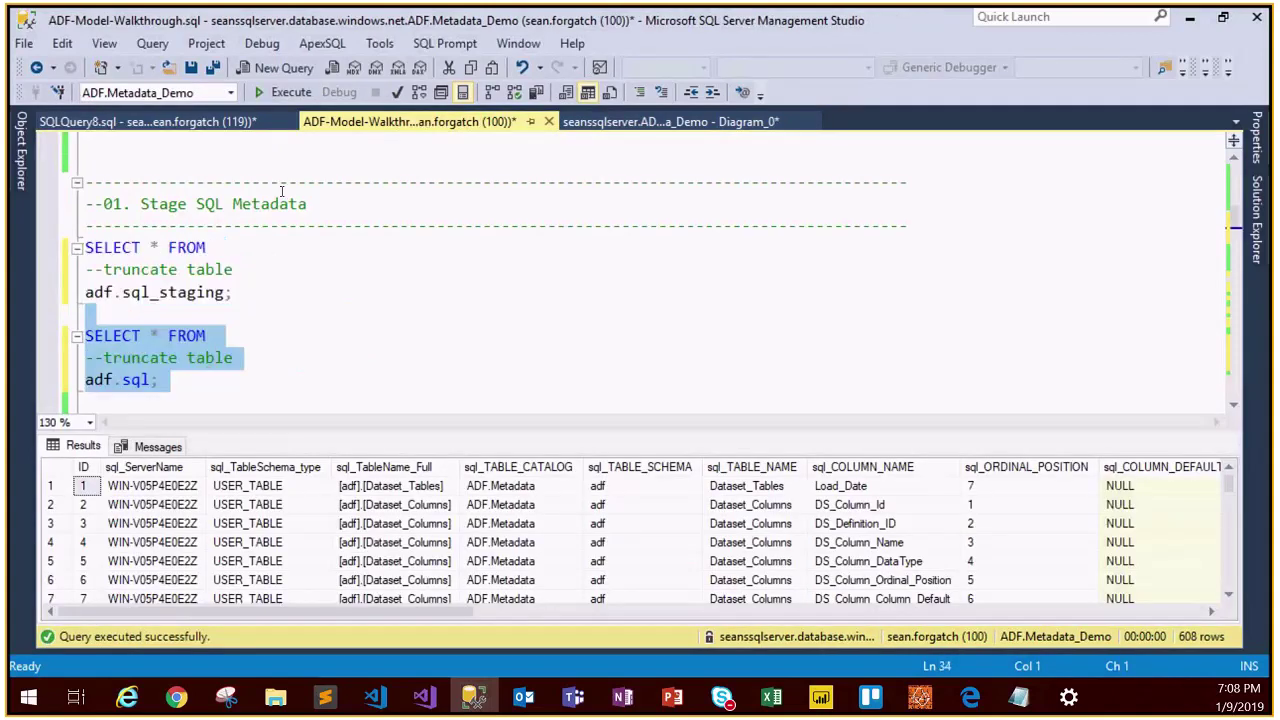
pyautogui.click(321, 86)
# Run the adf.dataset_Definition query, showing 55 SQLServer rows, and mark the Dataset_Option join query.
pyautogui.scroll(-4, 252, 247)
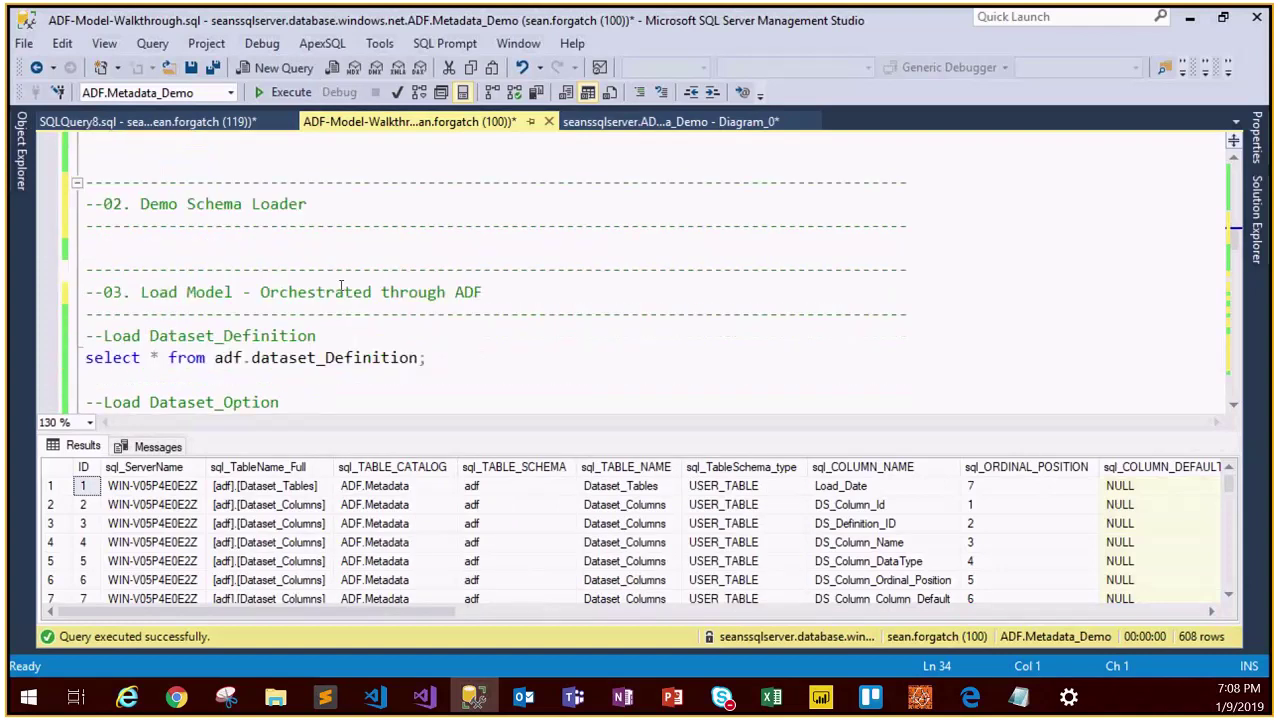
pyautogui.scroll(-1, 252, 247)
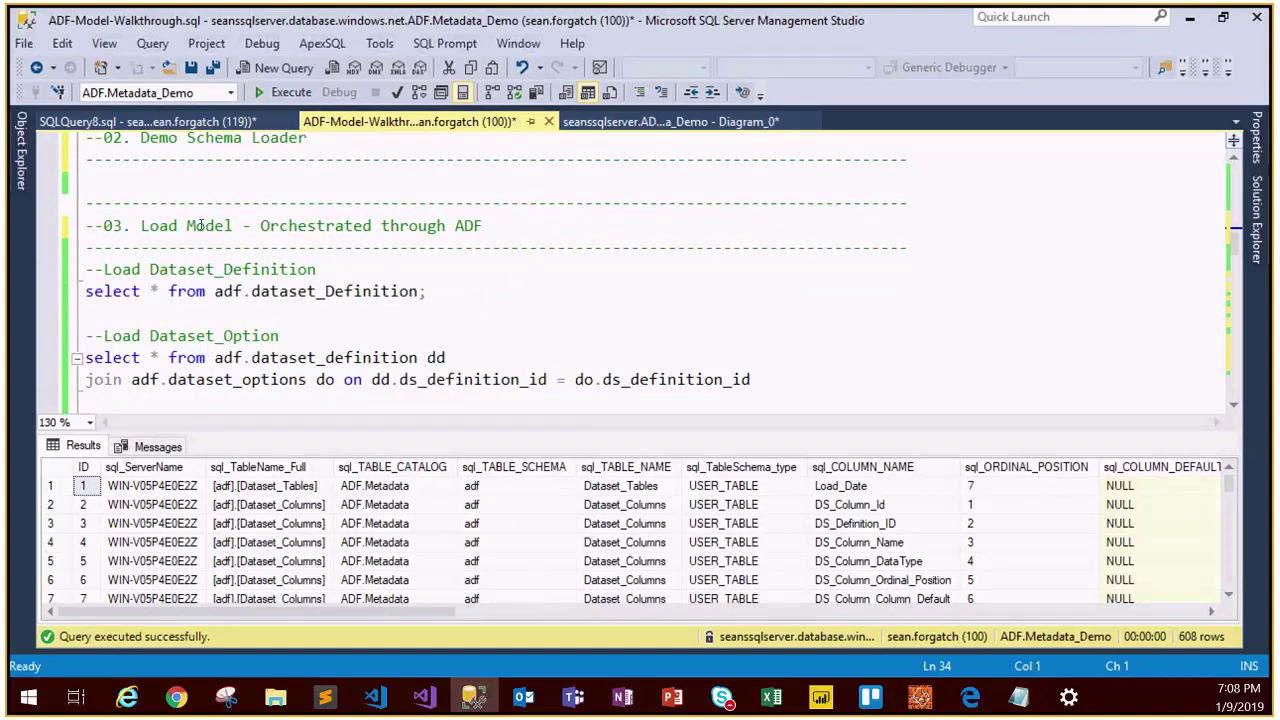
pyautogui.scroll(-1, 201, 225)
pyautogui.moveTo(322, 203); pyautogui.dragTo(430, 226)
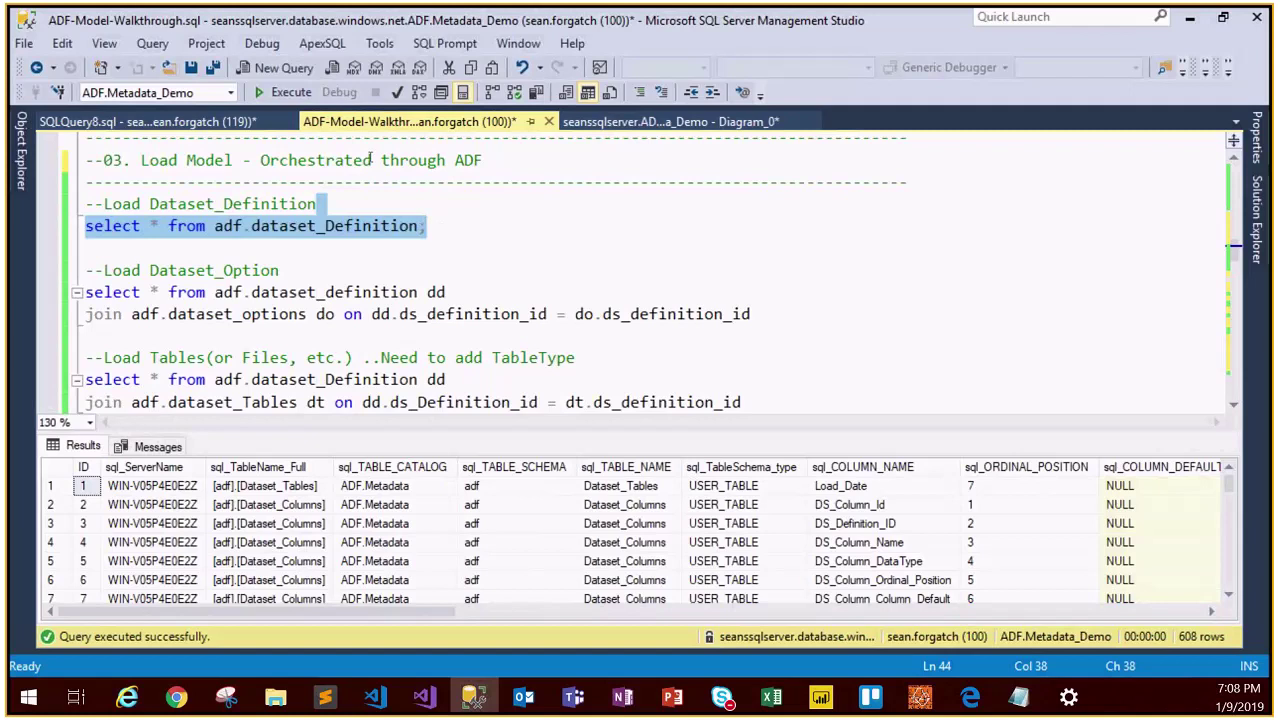
pyautogui.click(291, 93)
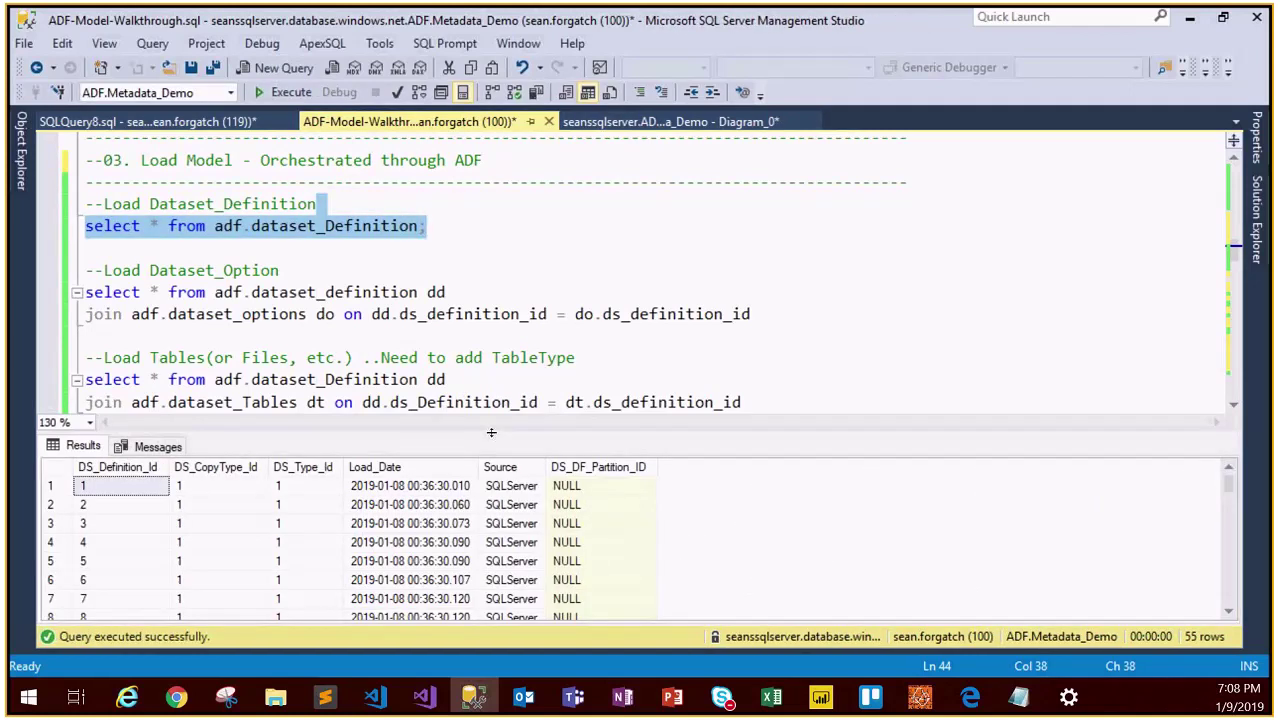
pyautogui.moveTo(491, 432); pyautogui.dragTo(488, 376)
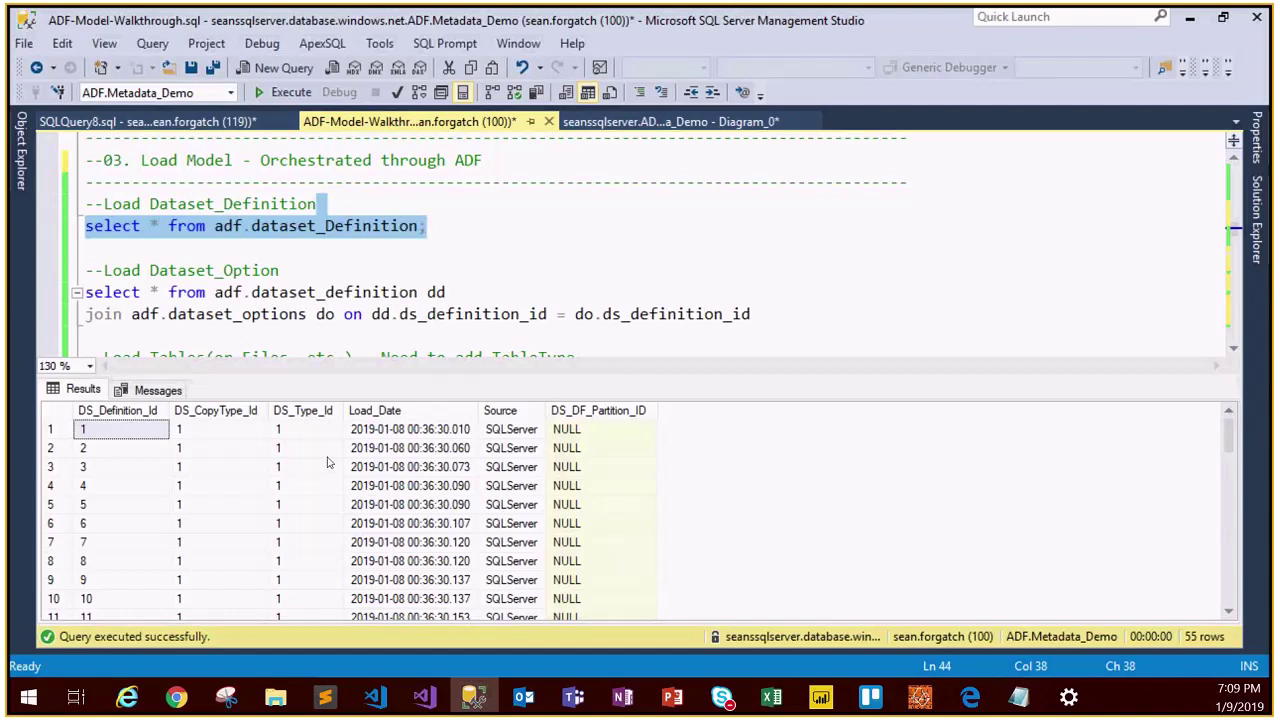
pyautogui.click(400, 275)
pyautogui.moveTo(400, 275); pyautogui.dragTo(751, 316)
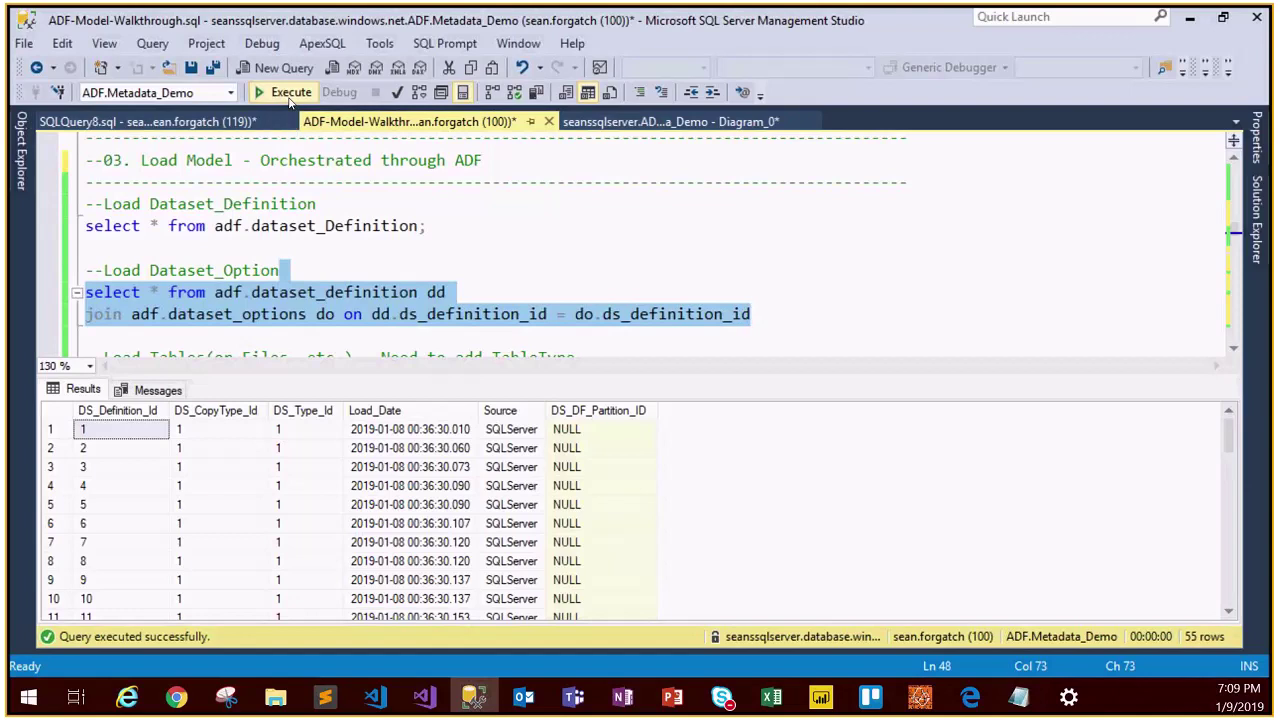
# Run the dataset definition and options join query and inspect the DS_isConfigurationEnabled column.
pyautogui.press('Escape')
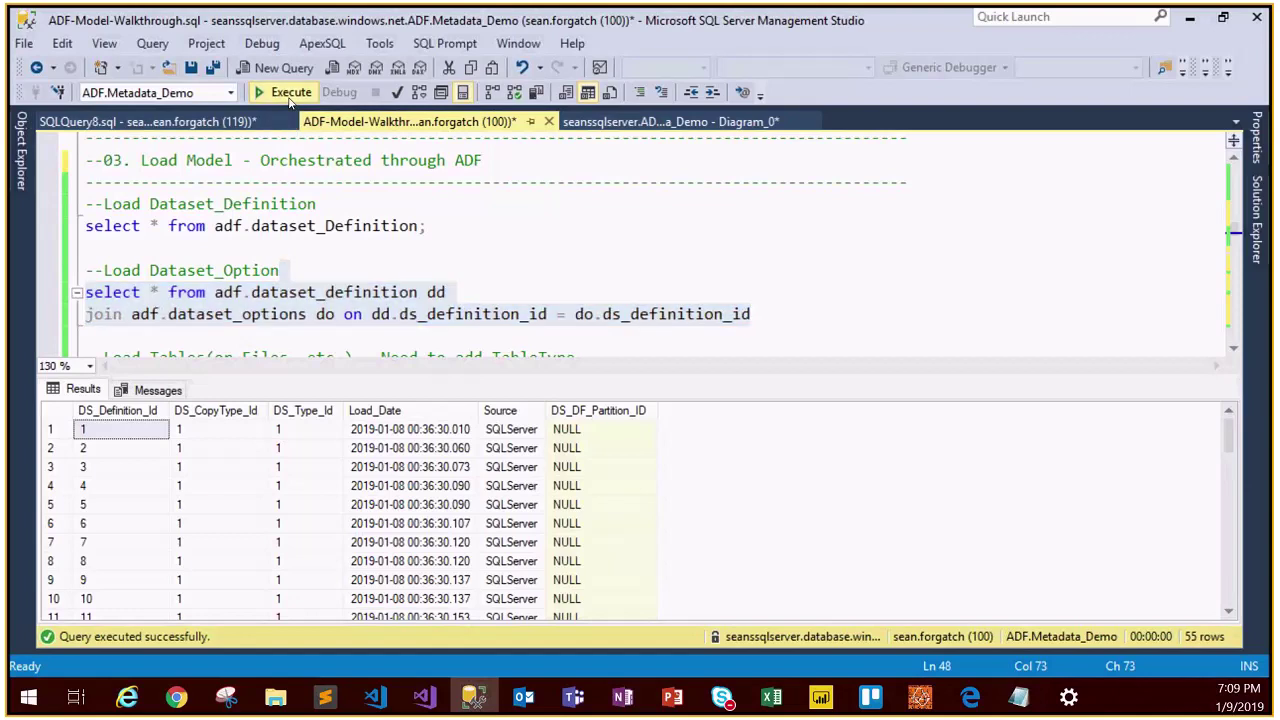
pyautogui.hotkey('shift', 'Up')
pyautogui.hotkey('shift', 'Up')
pyautogui.click(290, 97)
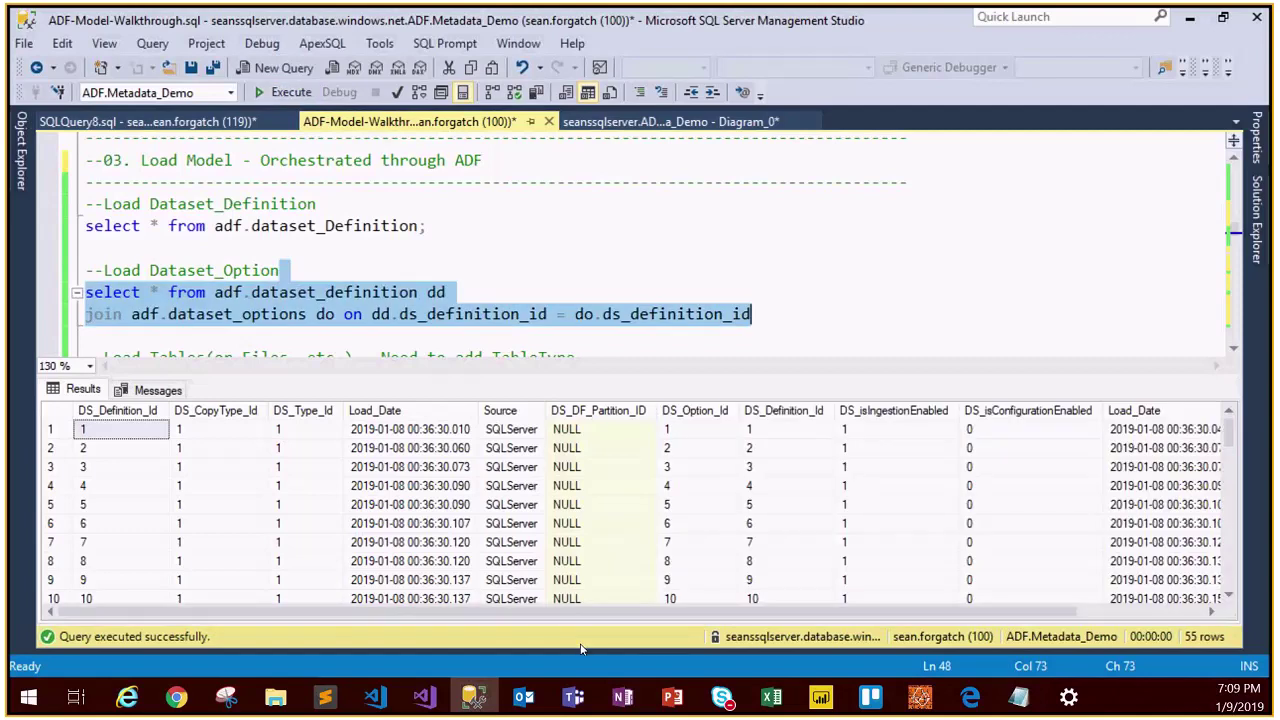
pyautogui.moveTo(604, 614); pyautogui.dragTo(644, 614)
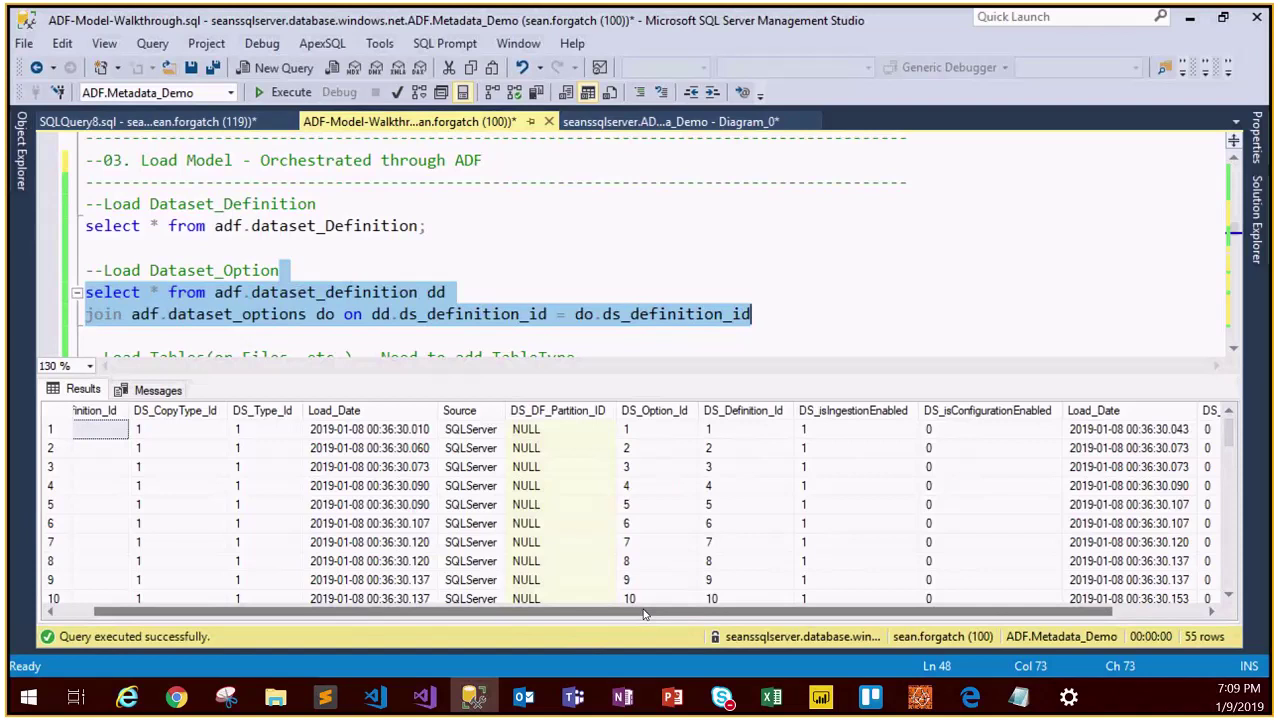
pyautogui.moveTo(644, 614); pyautogui.dragTo(650, 614)
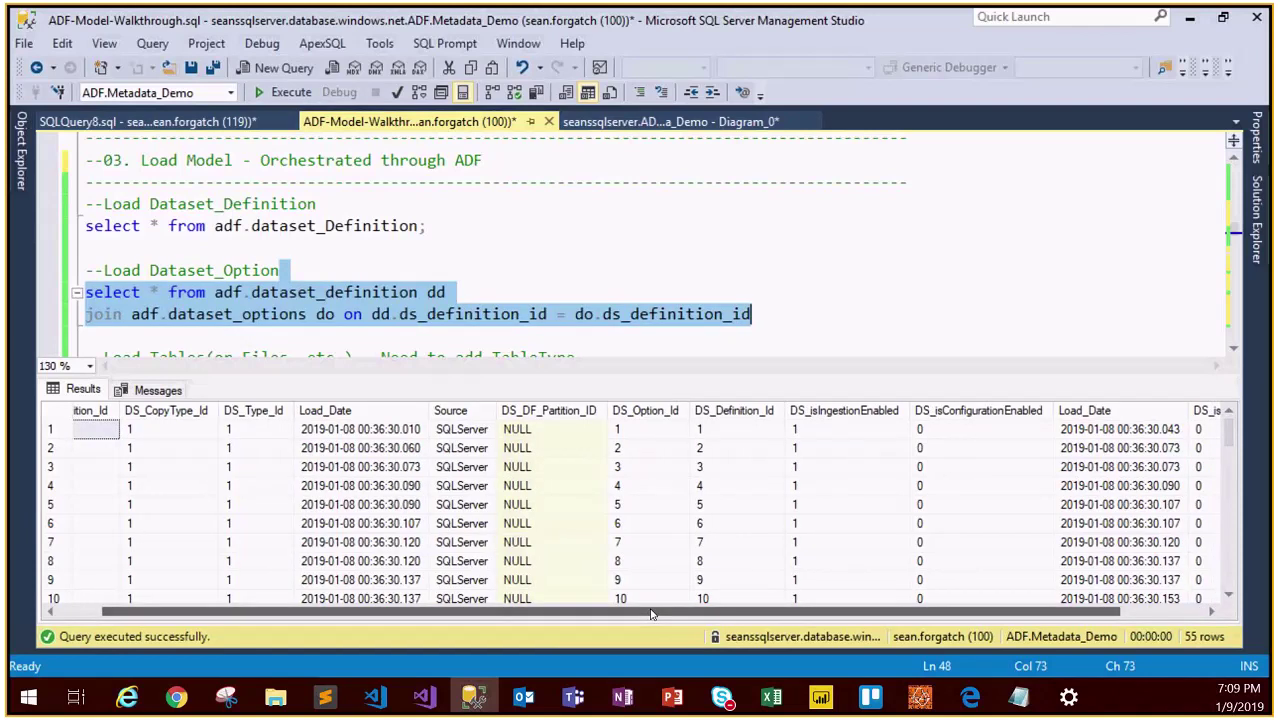
pyautogui.moveTo(650, 614); pyautogui.dragTo(735, 614)
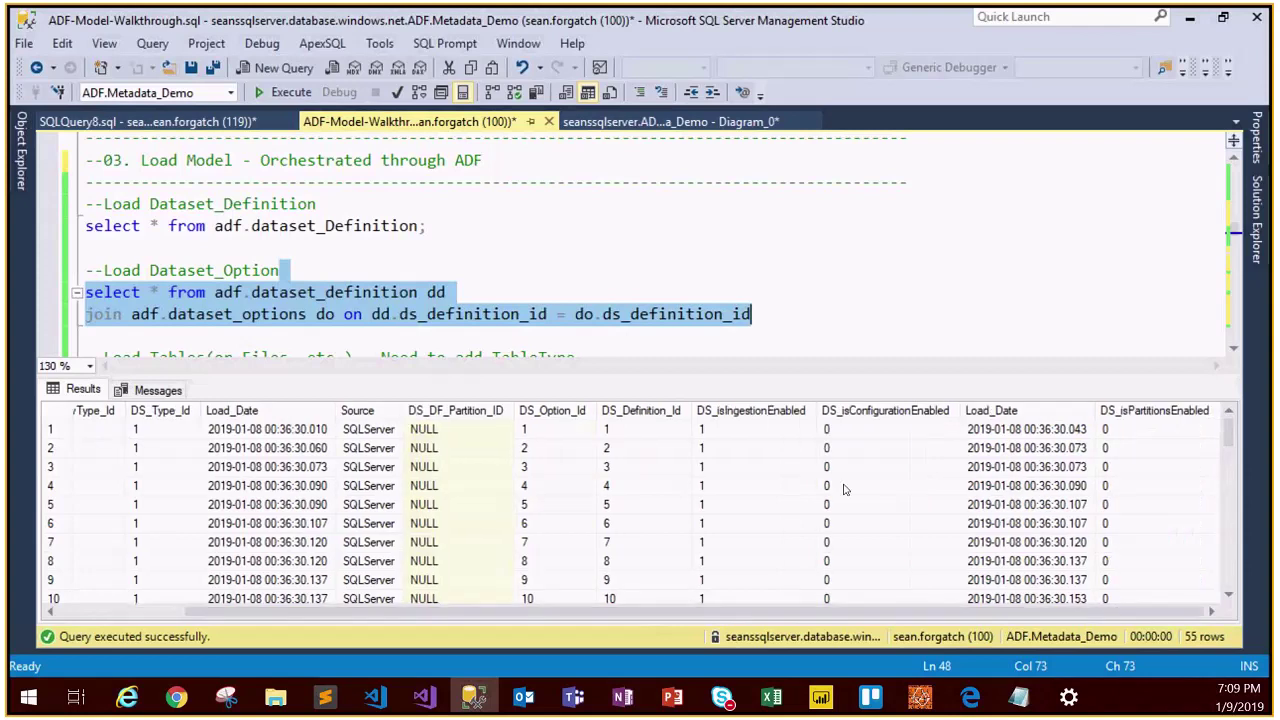
pyautogui.click(842, 411)
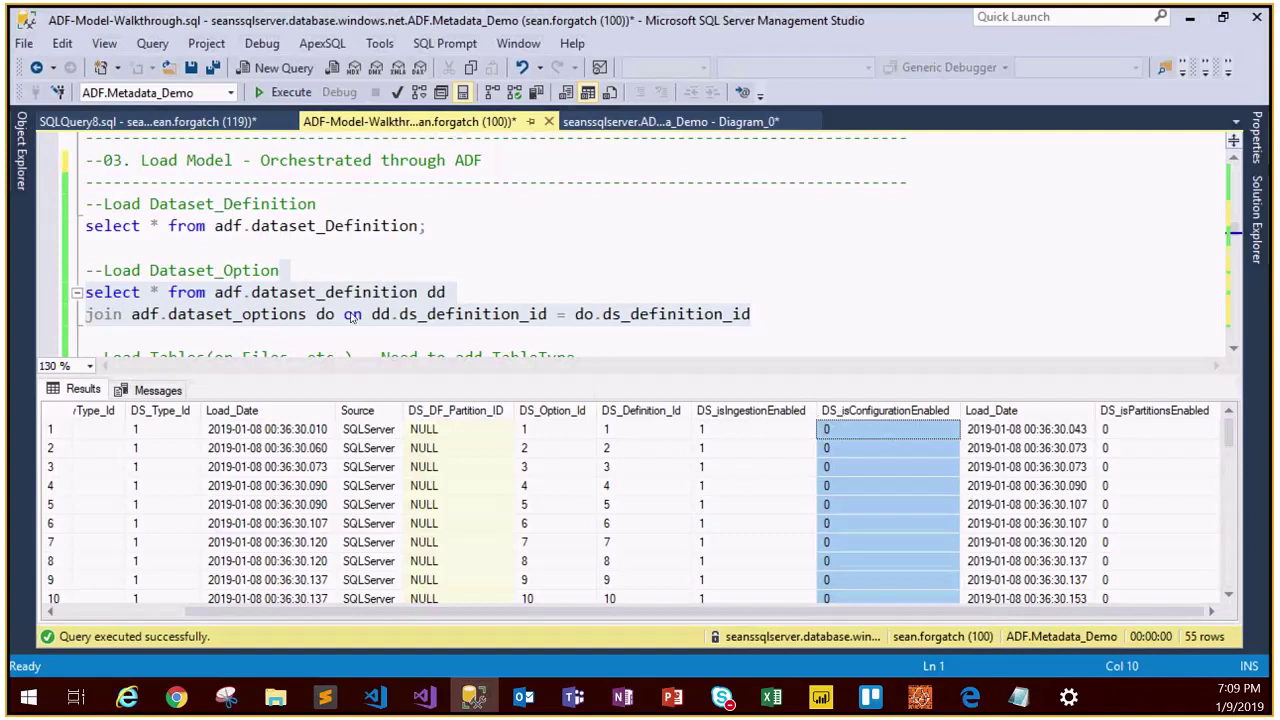
# Run the dataset_Tables join query, listing 55 staging tables like TransactionType_Staging in WideWorldImportersDW.
pyautogui.scroll(-3, 352, 314)
pyautogui.click(345, 314)
pyautogui.scroll(-1, 347, 310)
pyautogui.scroll(-1, 347, 310)
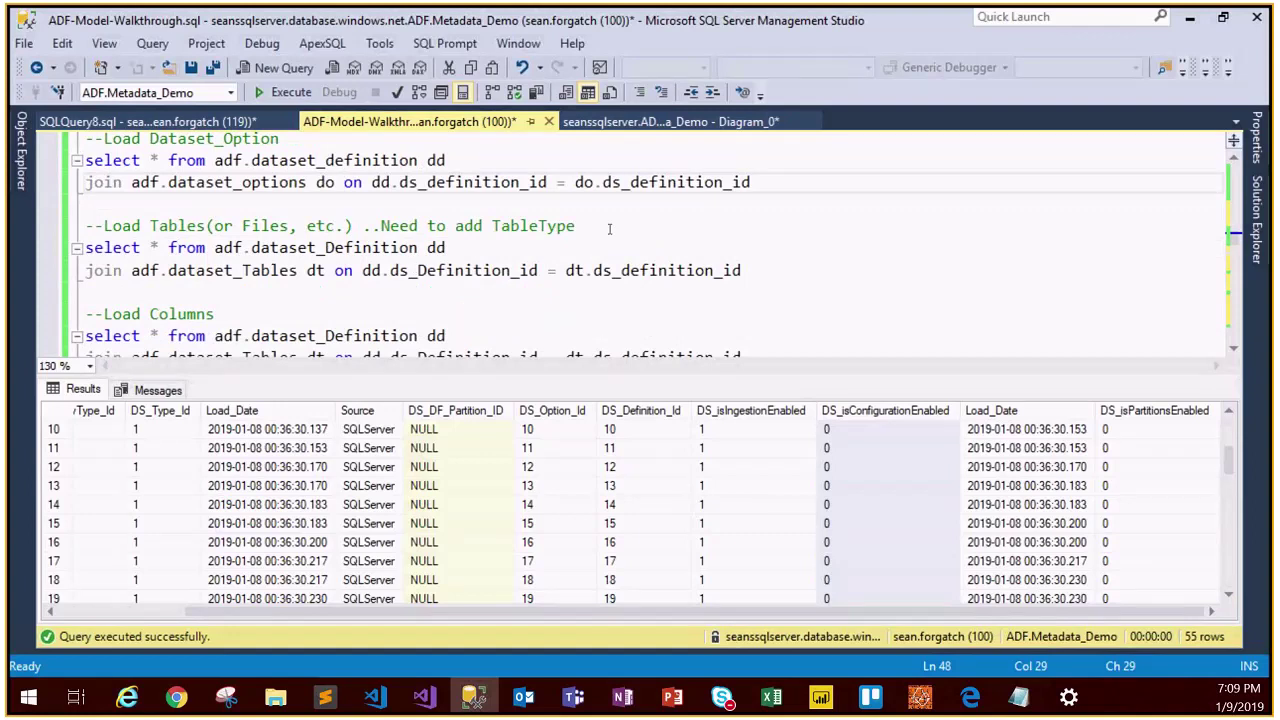
pyautogui.moveTo(609, 229); pyautogui.dragTo(742, 271)
pyautogui.click(288, 93)
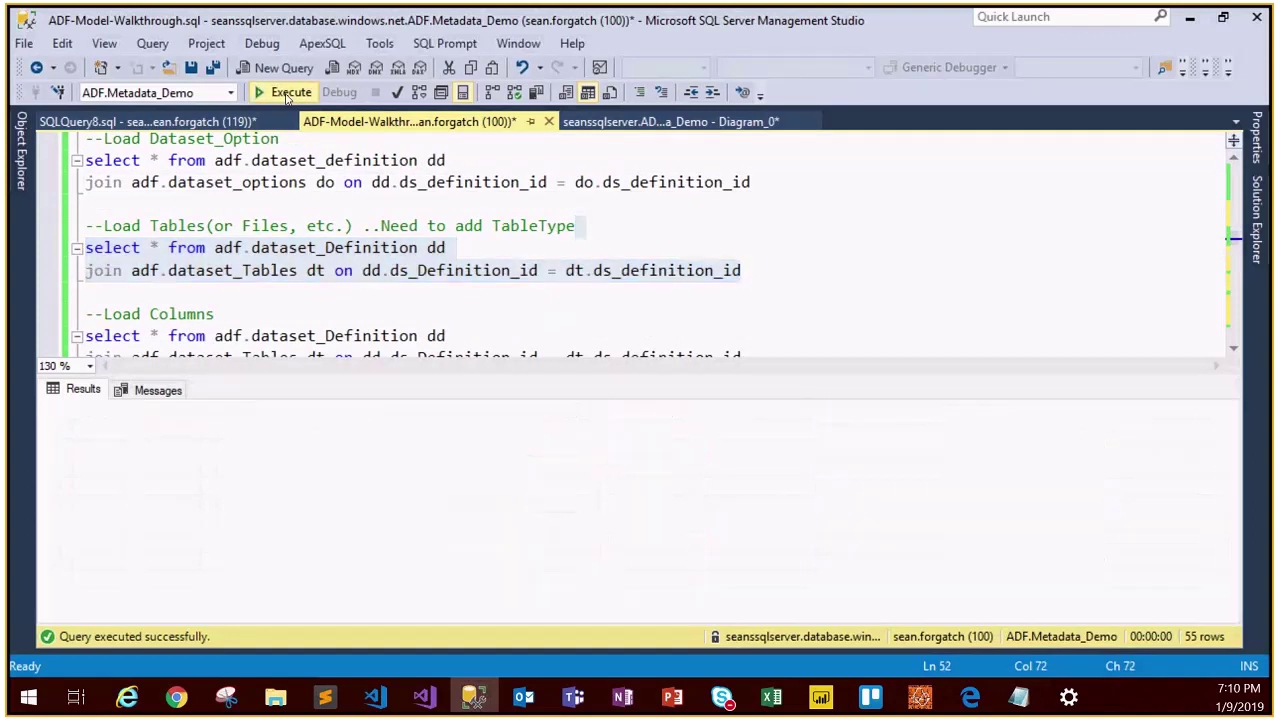
pyautogui.scroll(-3, 360, 345)
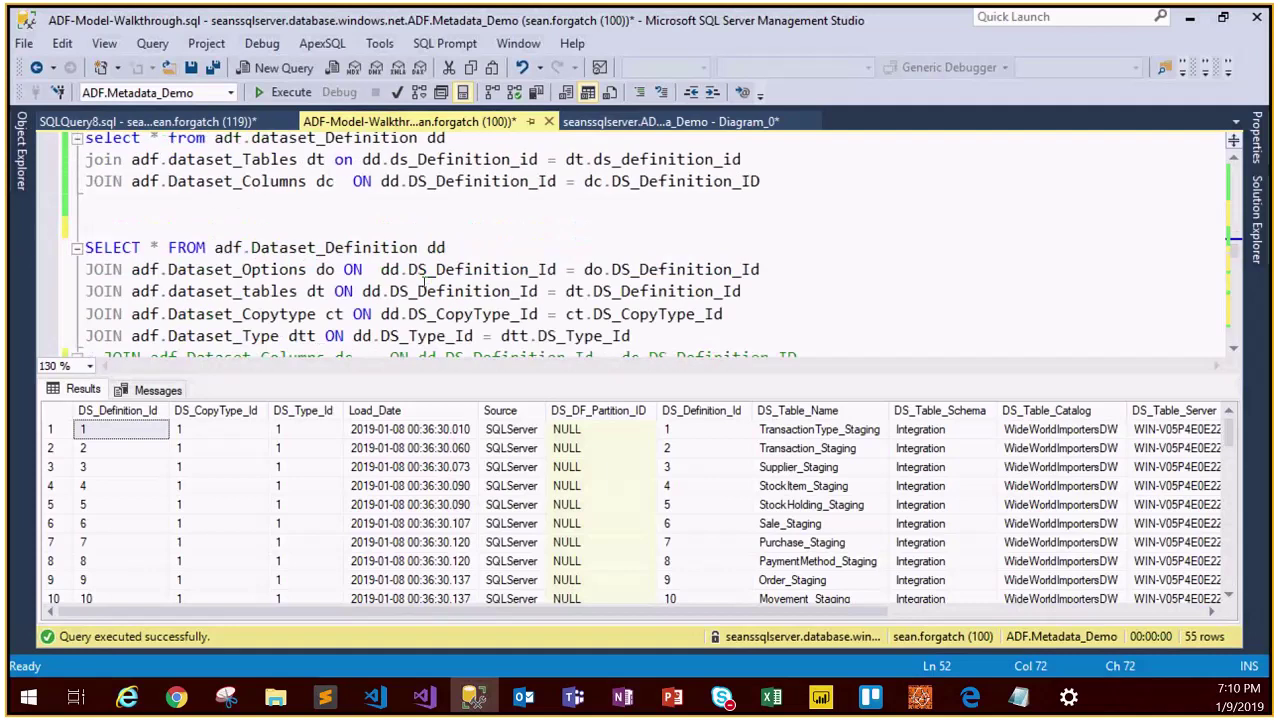
pyautogui.scroll(1, 425, 285)
pyautogui.moveTo(85, 182); pyautogui.dragTo(762, 248)
pyautogui.scroll(-2, 771, 244)
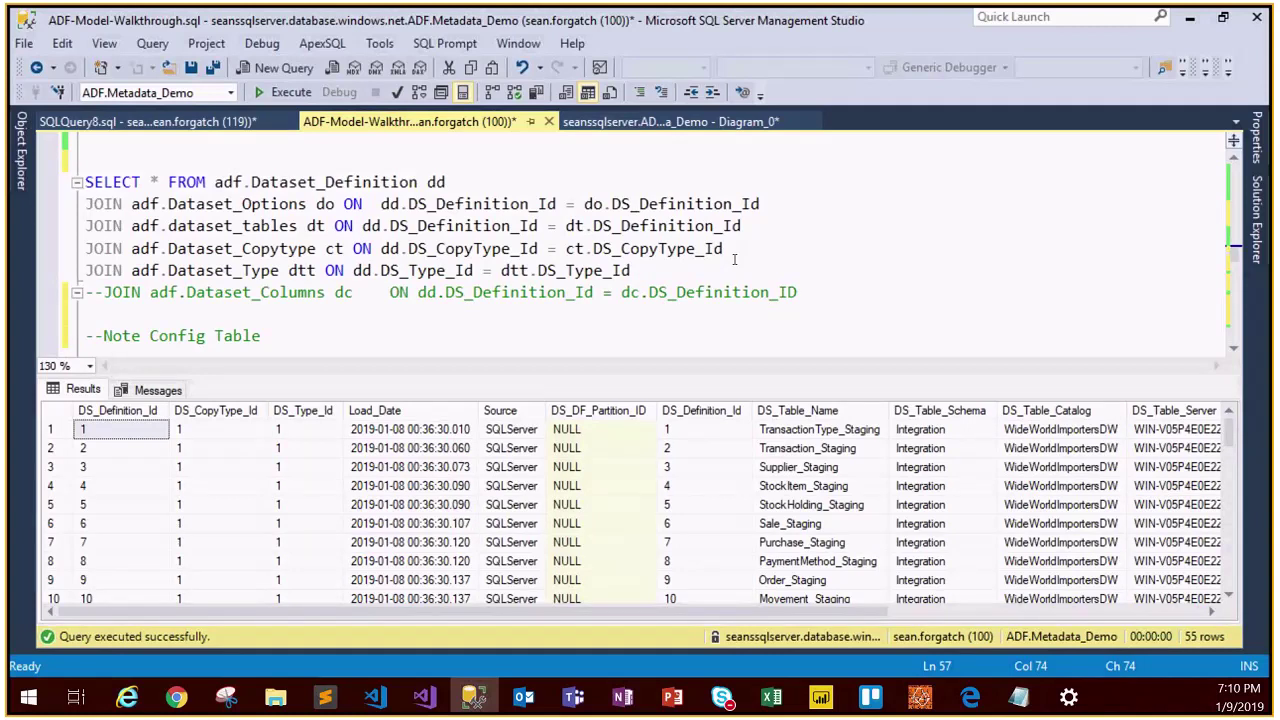
pyautogui.scroll(-5, 370, 240)
# Select the dataset_columns lookup query.
pyautogui.moveTo(408, 236); pyautogui.dragTo(86, 204)
pyautogui.moveTo(368, 226); pyautogui.dragTo(290, 204)
pyautogui.moveTo(145, 175); pyautogui.dragTo(84, 160)
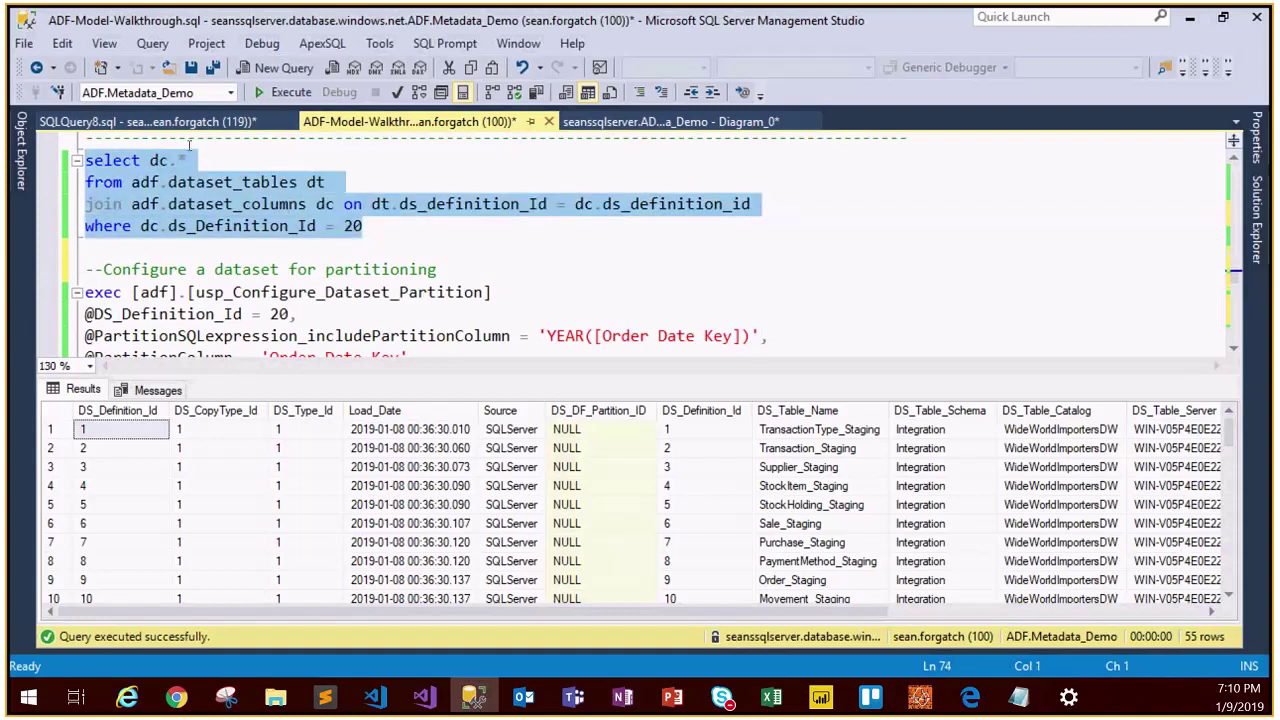
# Run the column lookup for dataset 20, listing its 19 columns including Order Date Key.
pyautogui.click(290, 92)
pyautogui.scroll(-4, 450, 474)
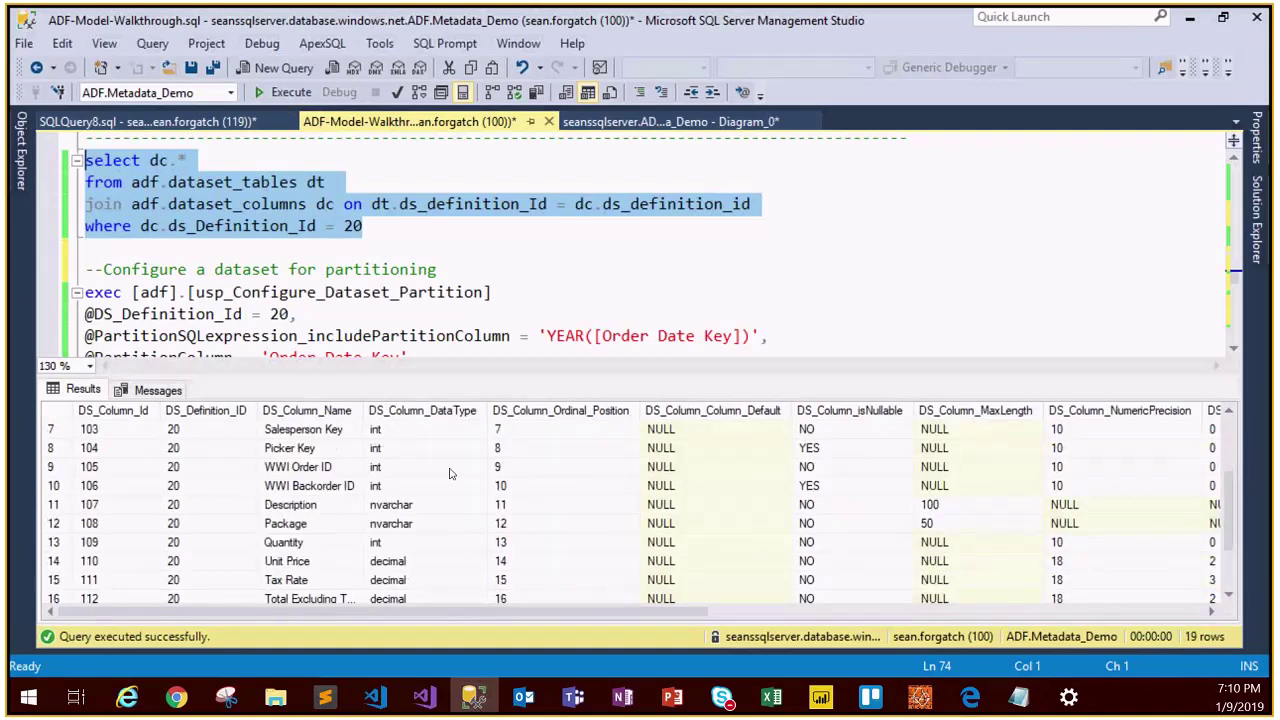
pyautogui.scroll(4, 450, 474)
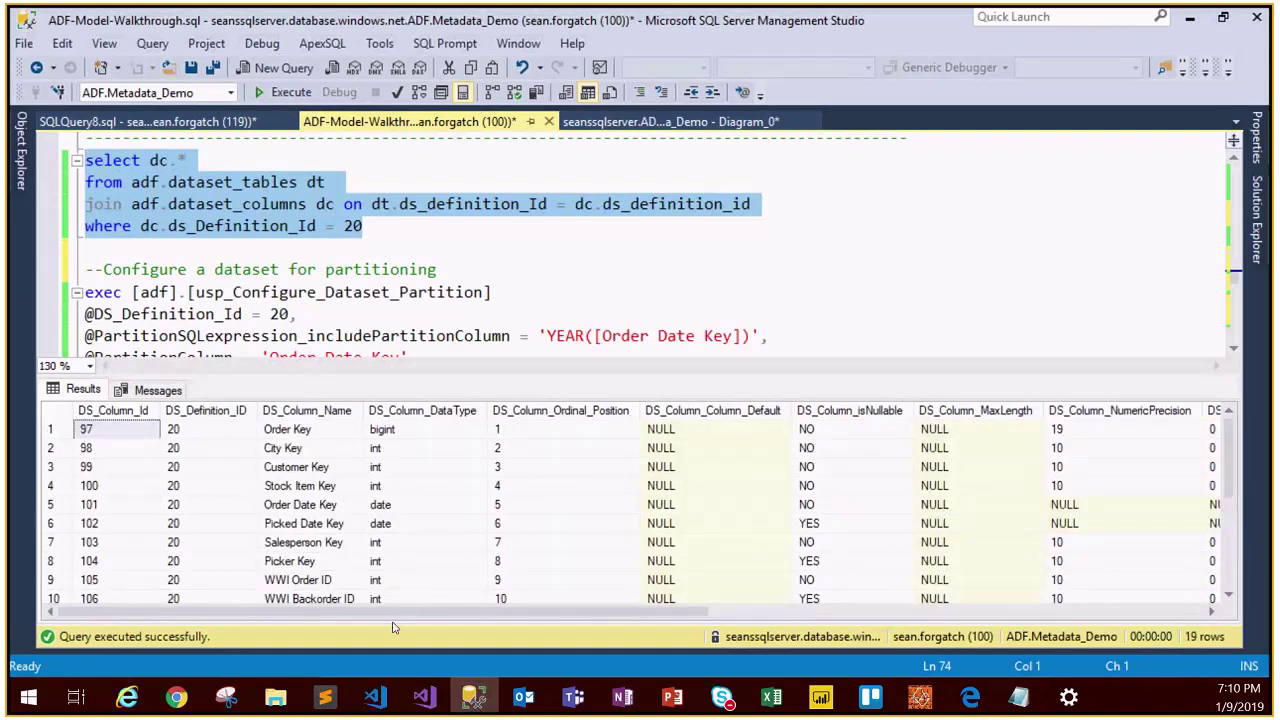
pyautogui.moveTo(397, 612); pyautogui.dragTo(640, 440)
# Mark the YEAR([Order Date Key]) partition expression and the Order Date Key column value.
pyautogui.click(501, 236)
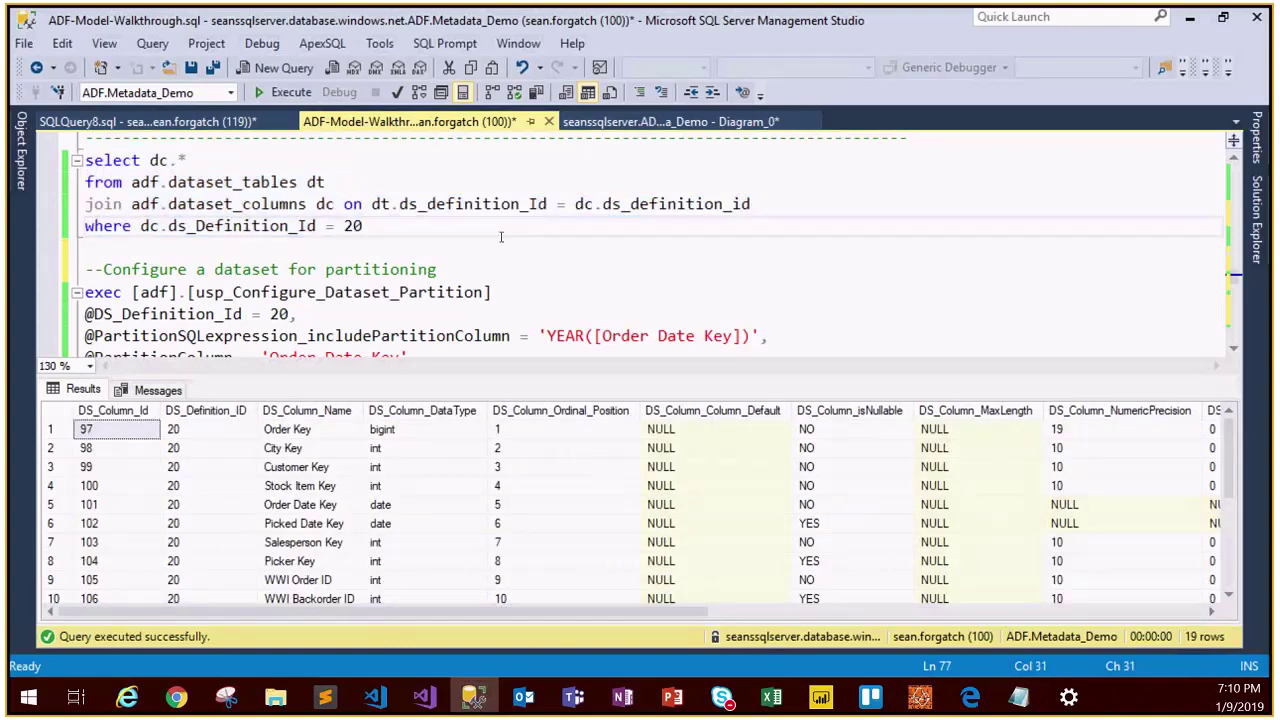
pyautogui.moveTo(501, 269); pyautogui.dragTo(750, 271)
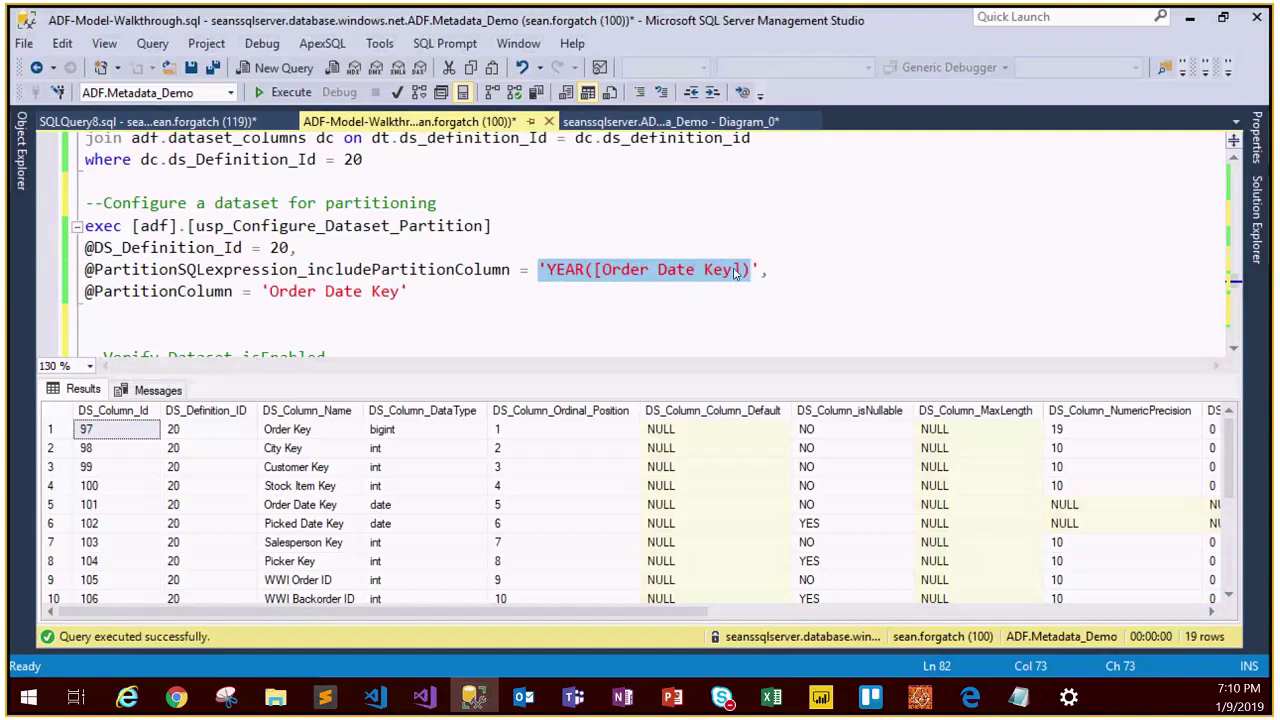
pyautogui.click(674, 270)
pyautogui.moveTo(410, 291); pyautogui.dragTo(150, 298)
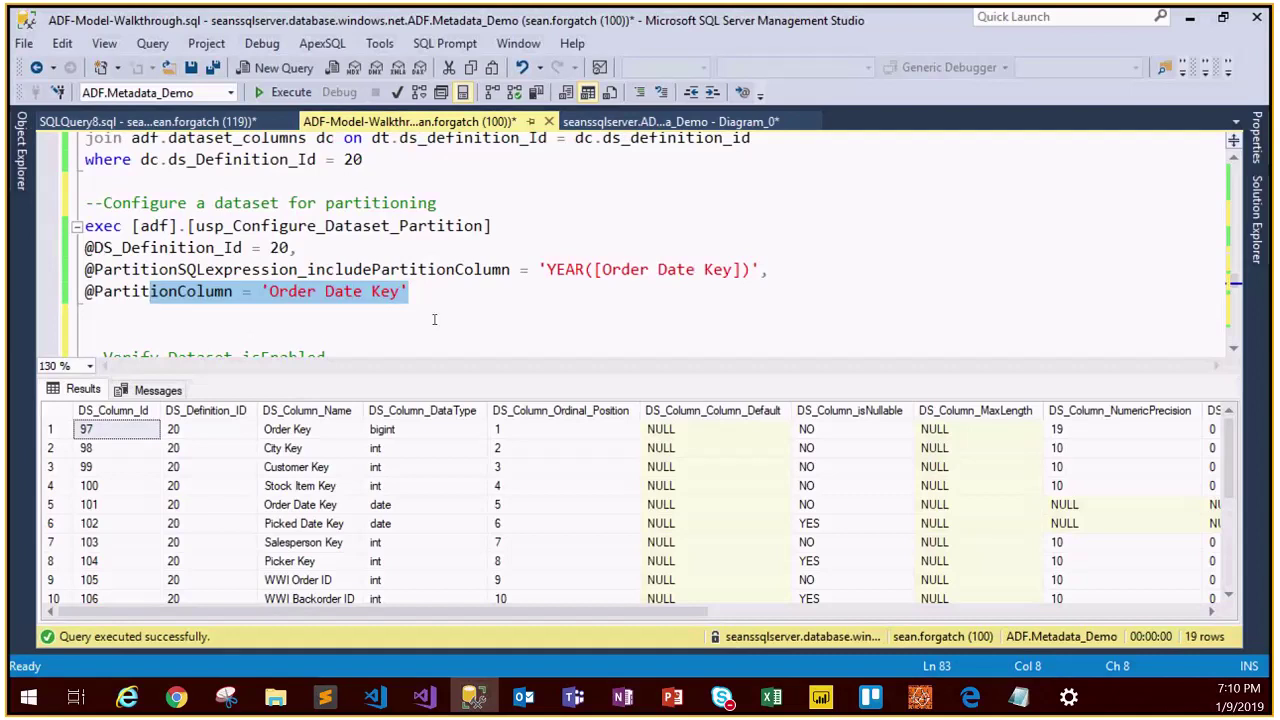
pyautogui.scroll(-1, 434, 319)
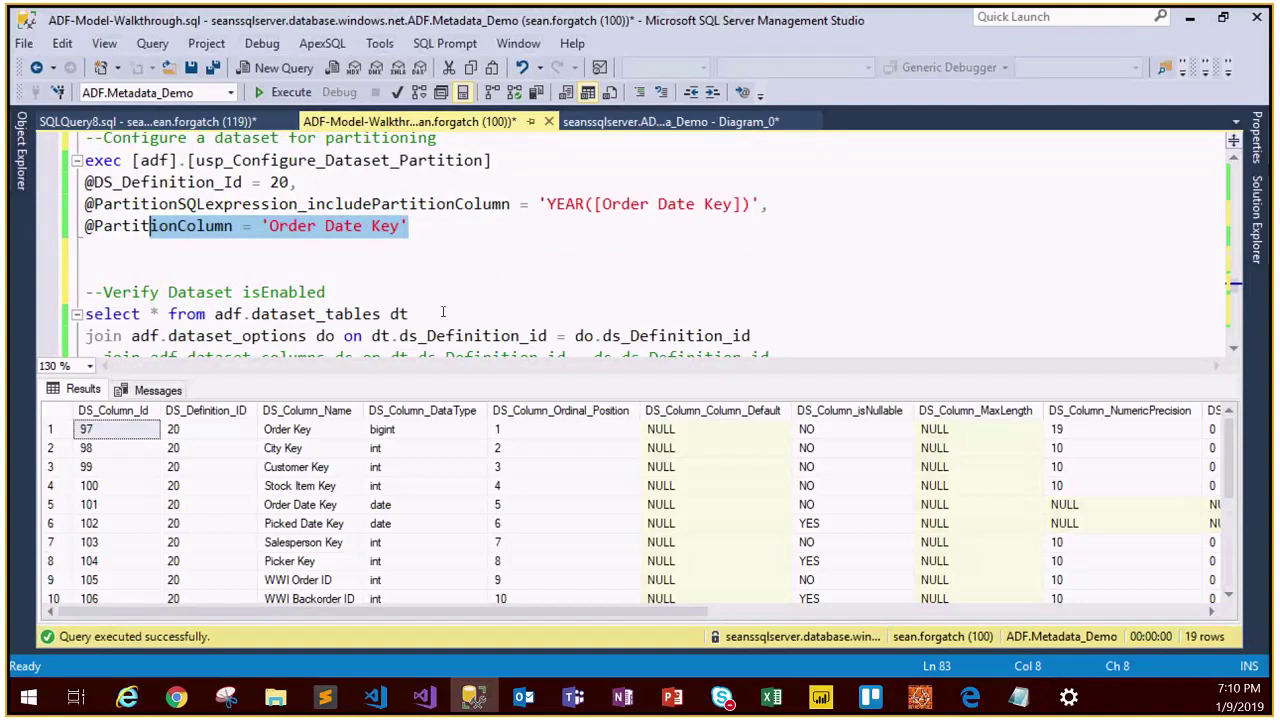
pyautogui.moveTo(622, 8)
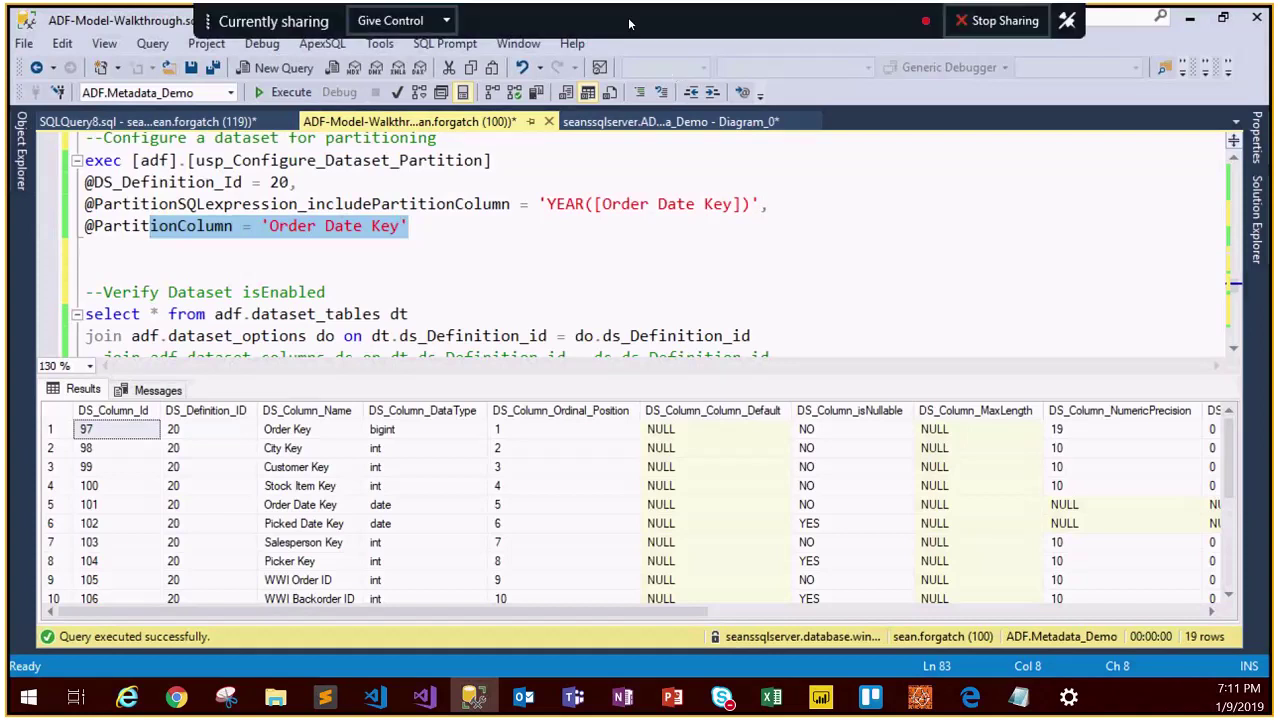
# Enlarge the script editor and select the usp_Configure_Dataset_Partition exec and parameter lines.
pyautogui.moveTo(598, 378); pyautogui.dragTo(598, 455)
pyautogui.moveTo(408, 226); pyautogui.dragTo(85, 182)
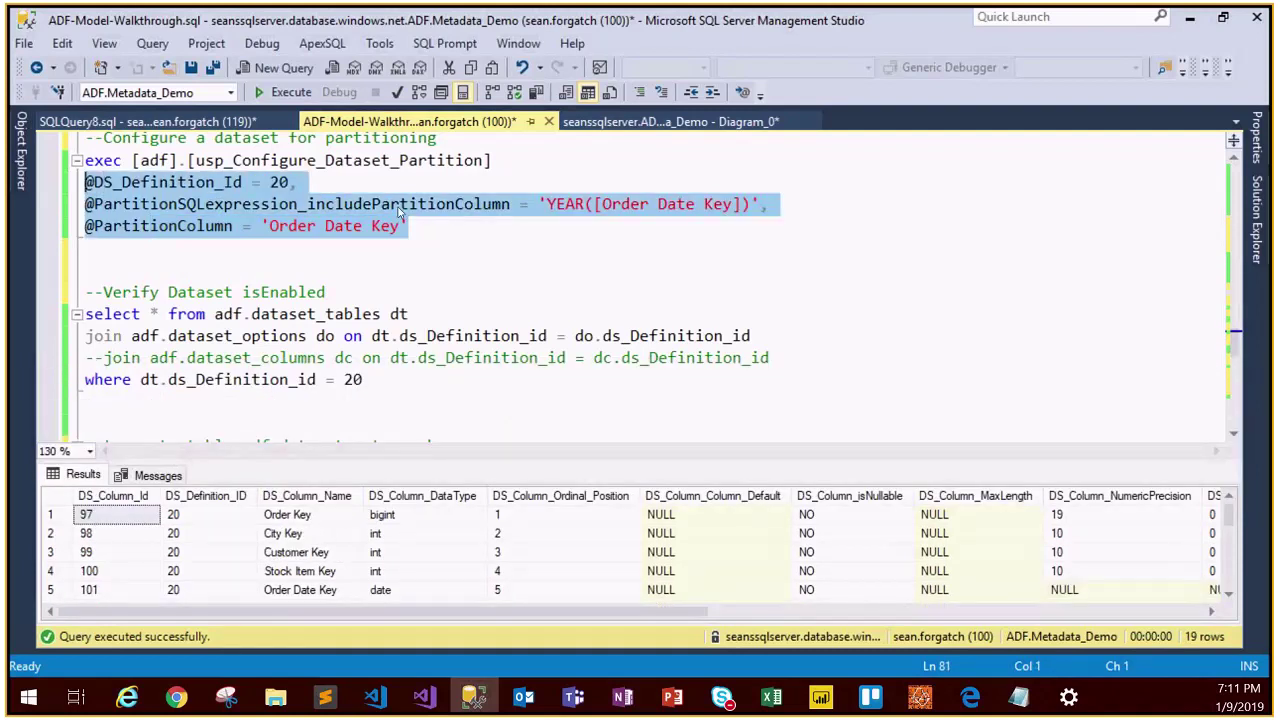
pyautogui.hotkey('shift', 'Up')
# Run the partition configuration for dataset 20 and inspect the Order Date Key partition row.
pyautogui.click(283, 92)
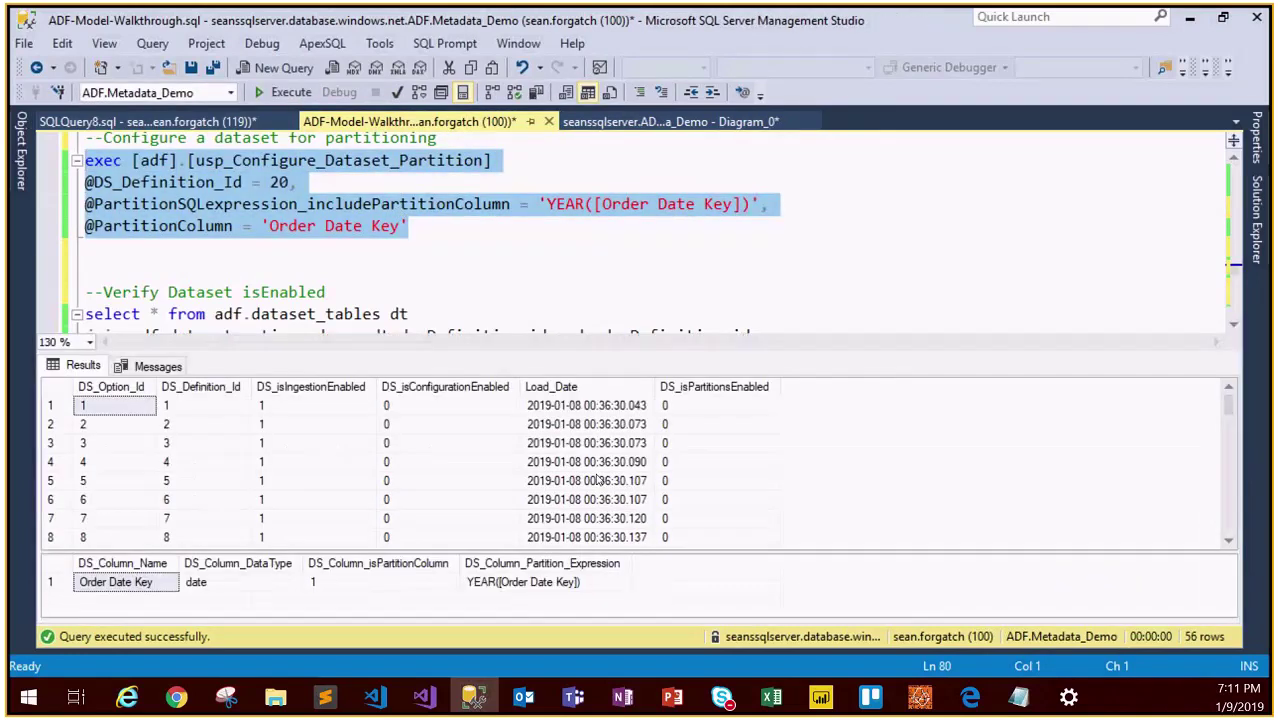
pyautogui.scroll(-2, 597, 480)
pyautogui.click(53, 584)
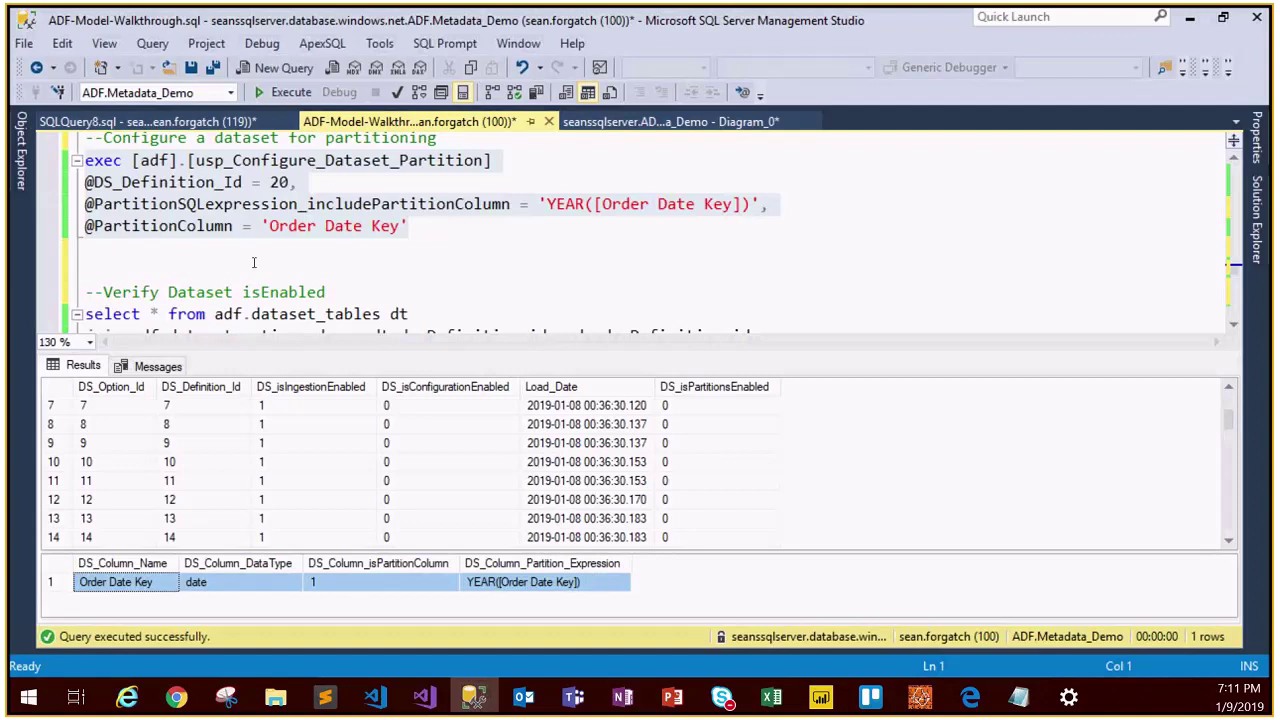
pyautogui.click(285, 258)
pyautogui.scroll(-1, 285, 258)
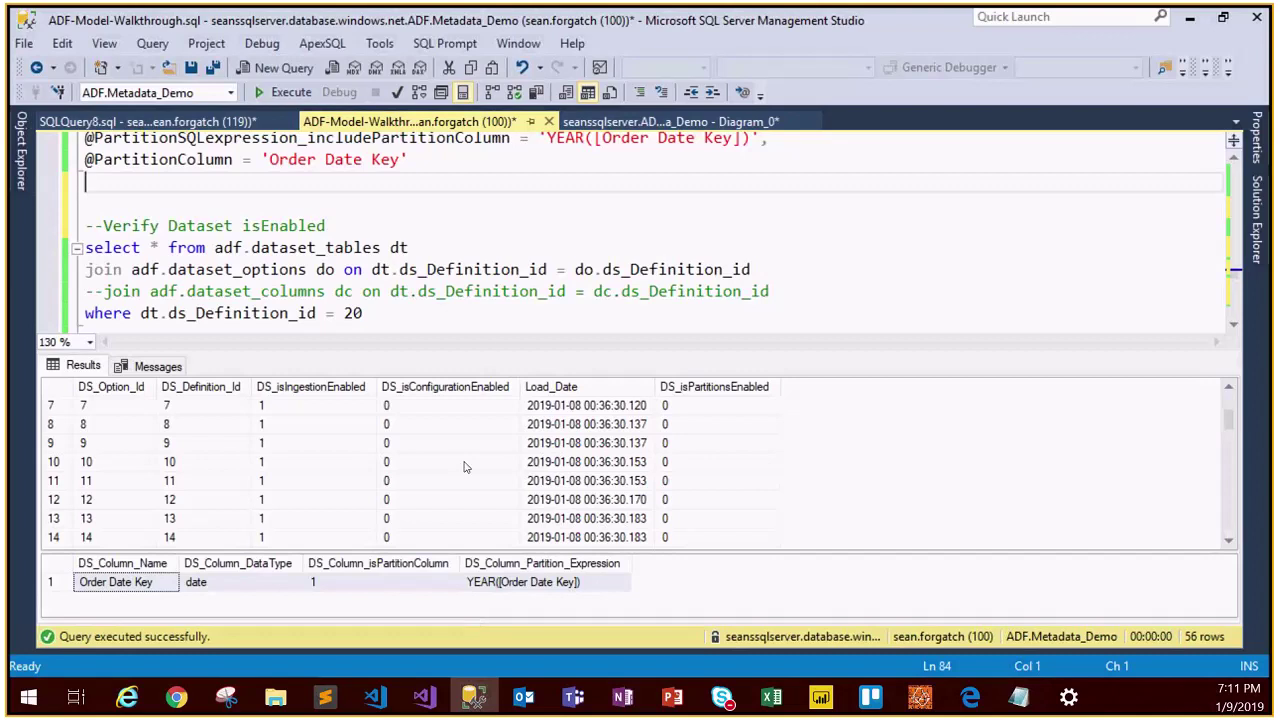
pyautogui.scroll(-1, 479, 300)
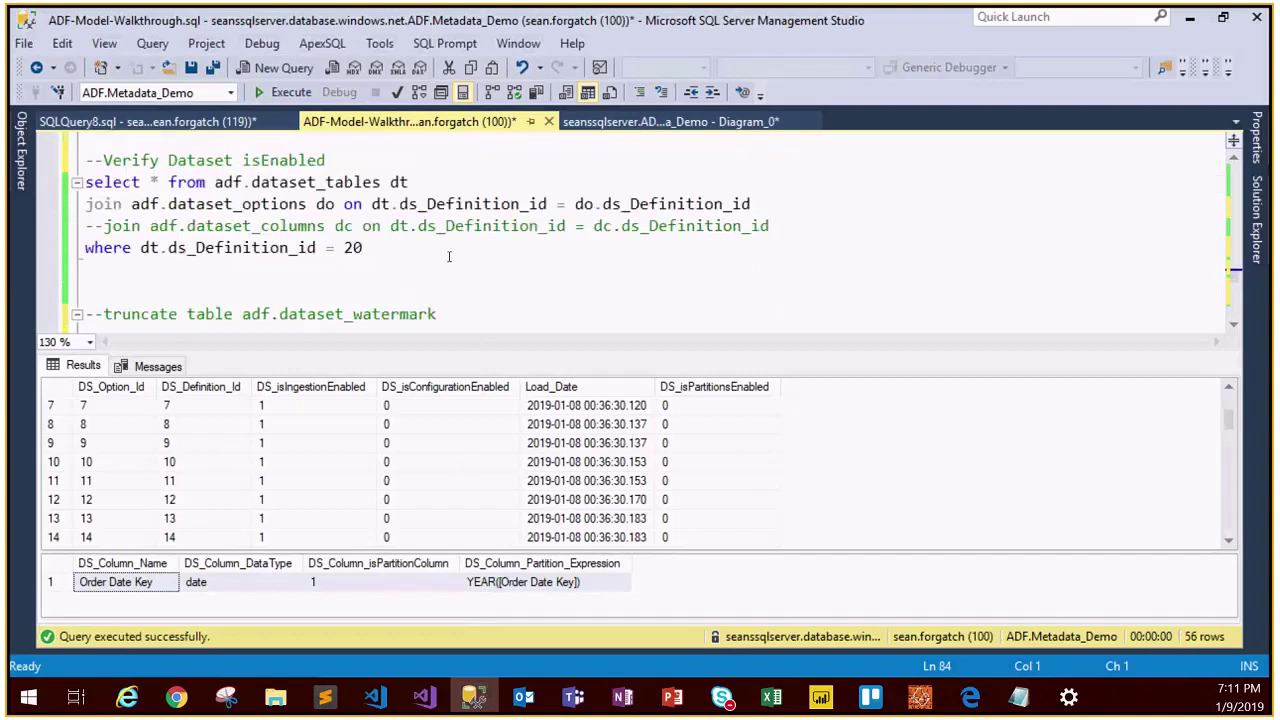
pyautogui.moveTo(449, 257); pyautogui.dragTo(59, 183)
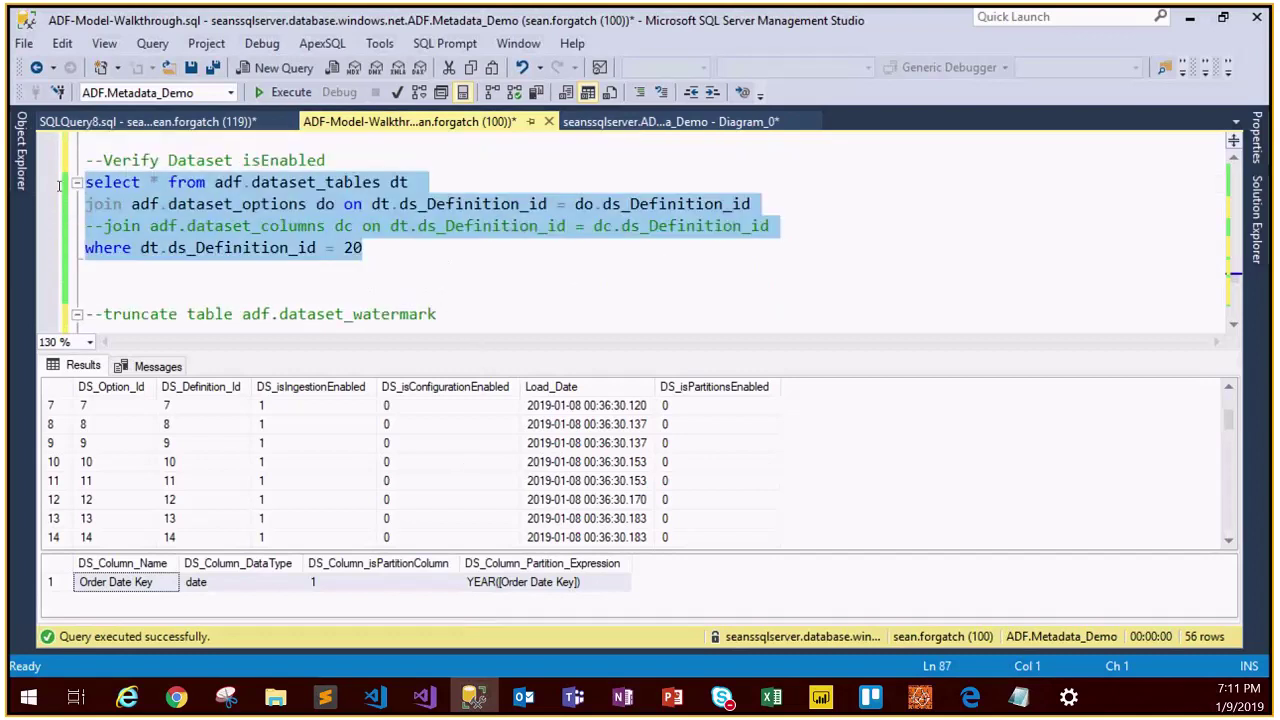
# Run Verify Dataset isEnabled and confirm DS_isPartitionsEnabled and DS_isIngestionEnabled for dataset 20.
pyautogui.click(290, 92)
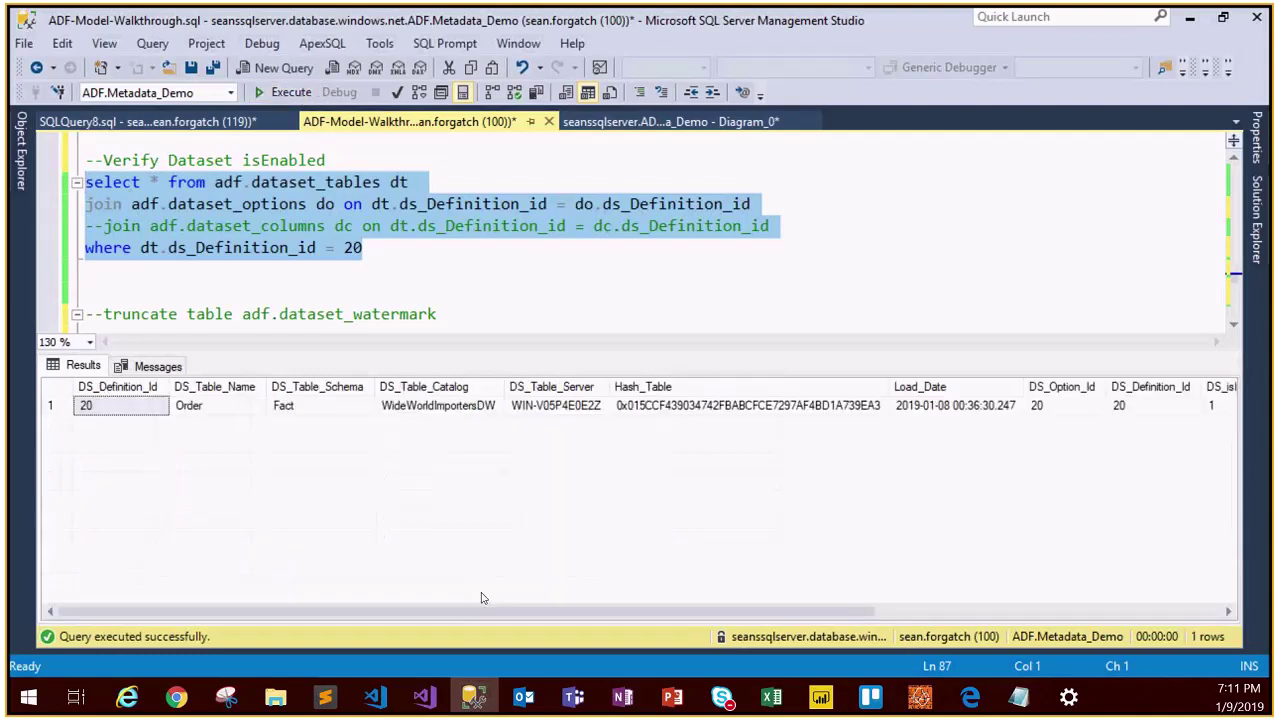
pyautogui.moveTo(470, 618); pyautogui.dragTo(880, 640)
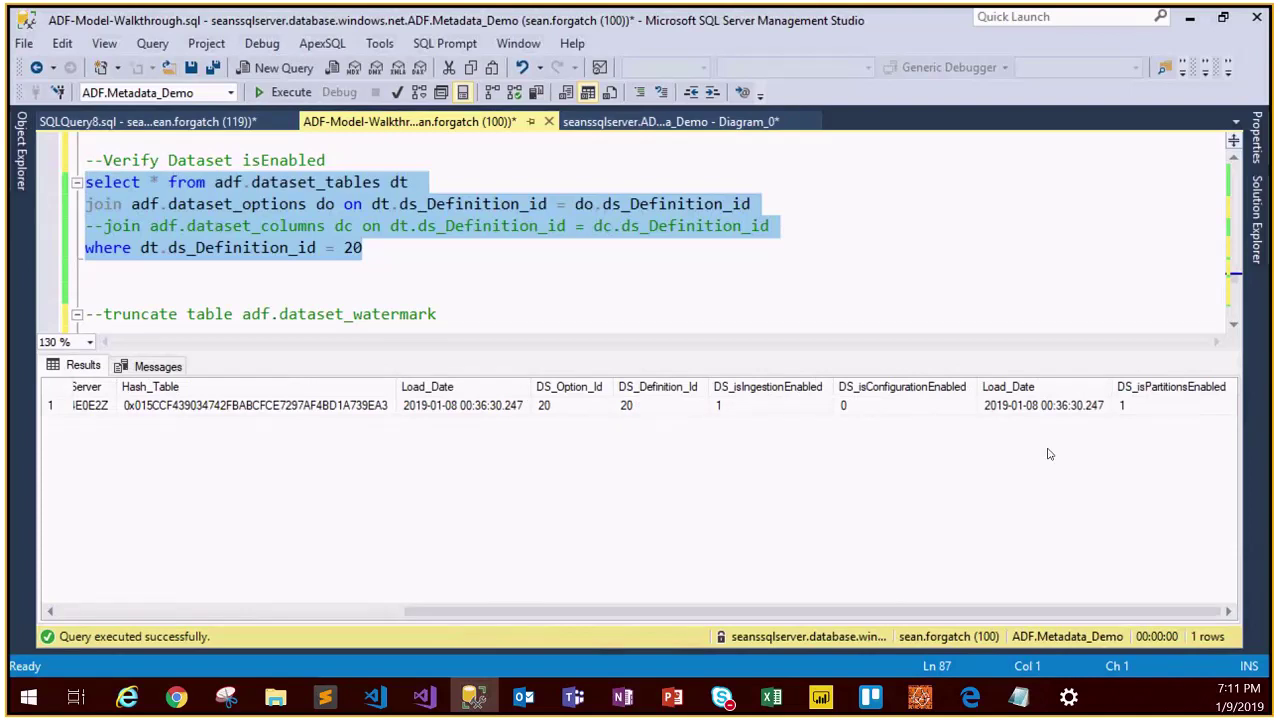
pyautogui.click(1133, 408)
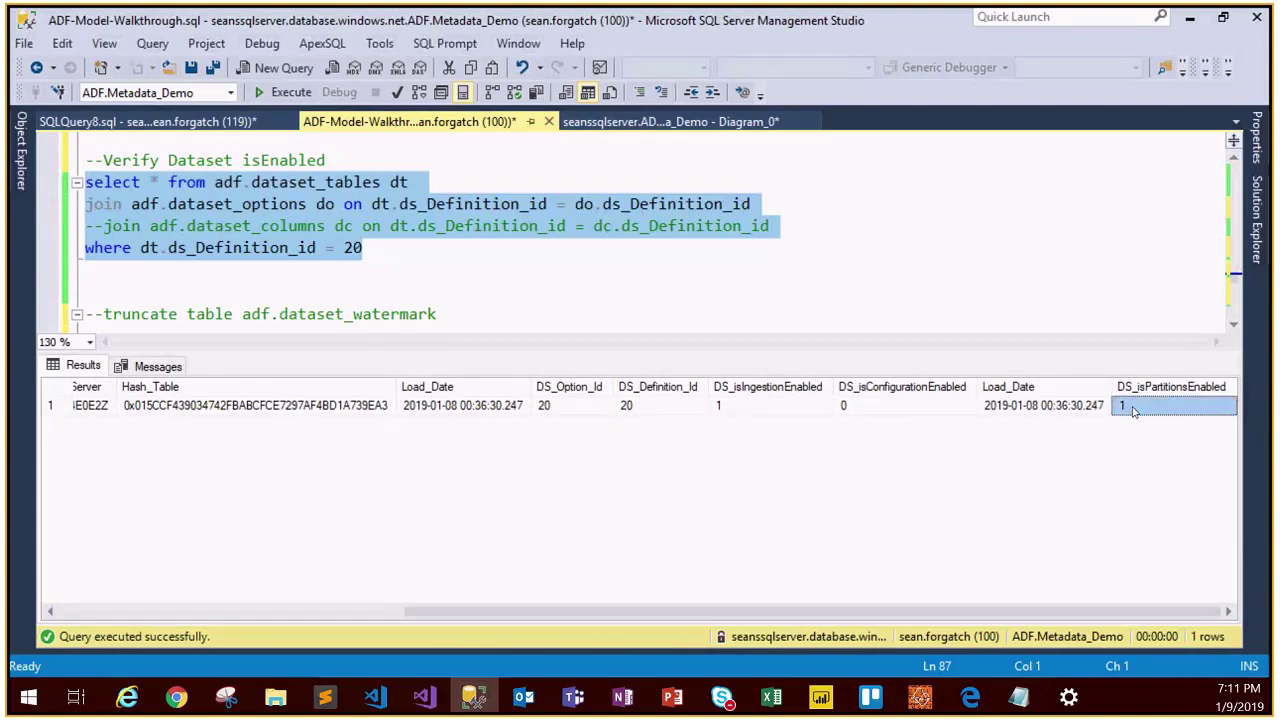
pyautogui.click(770, 405)
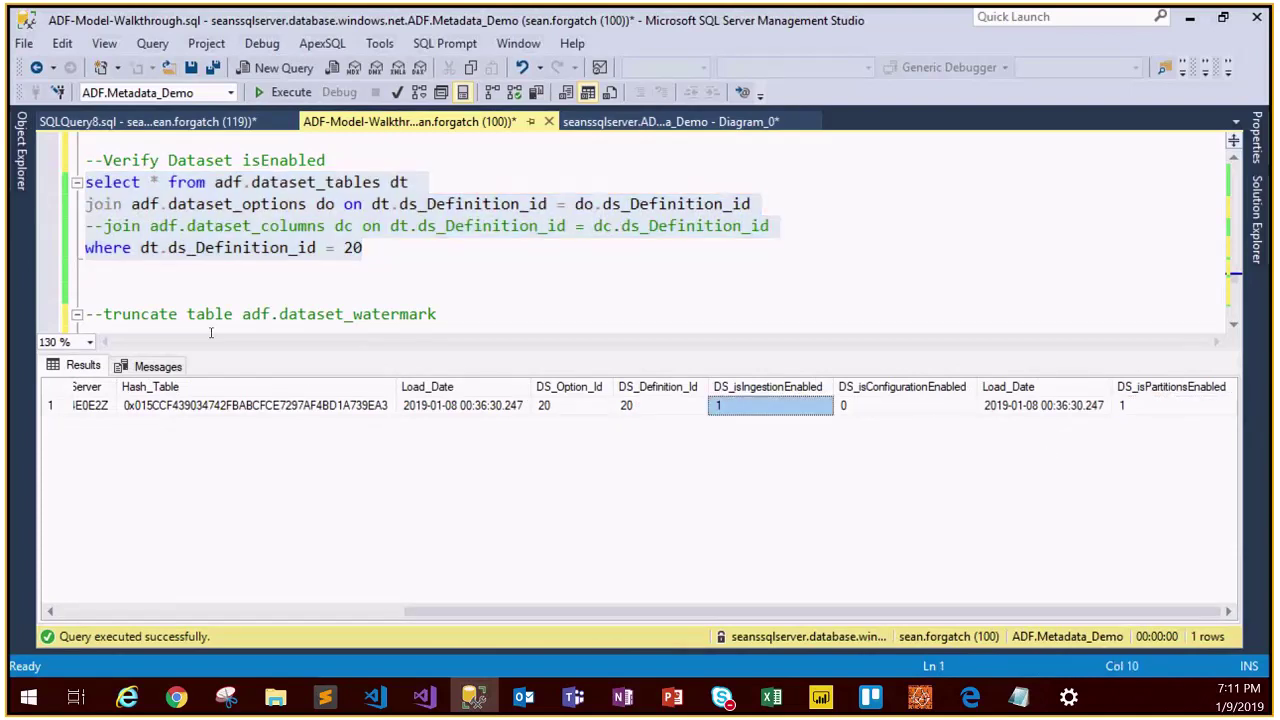
pyautogui.click(160, 258)
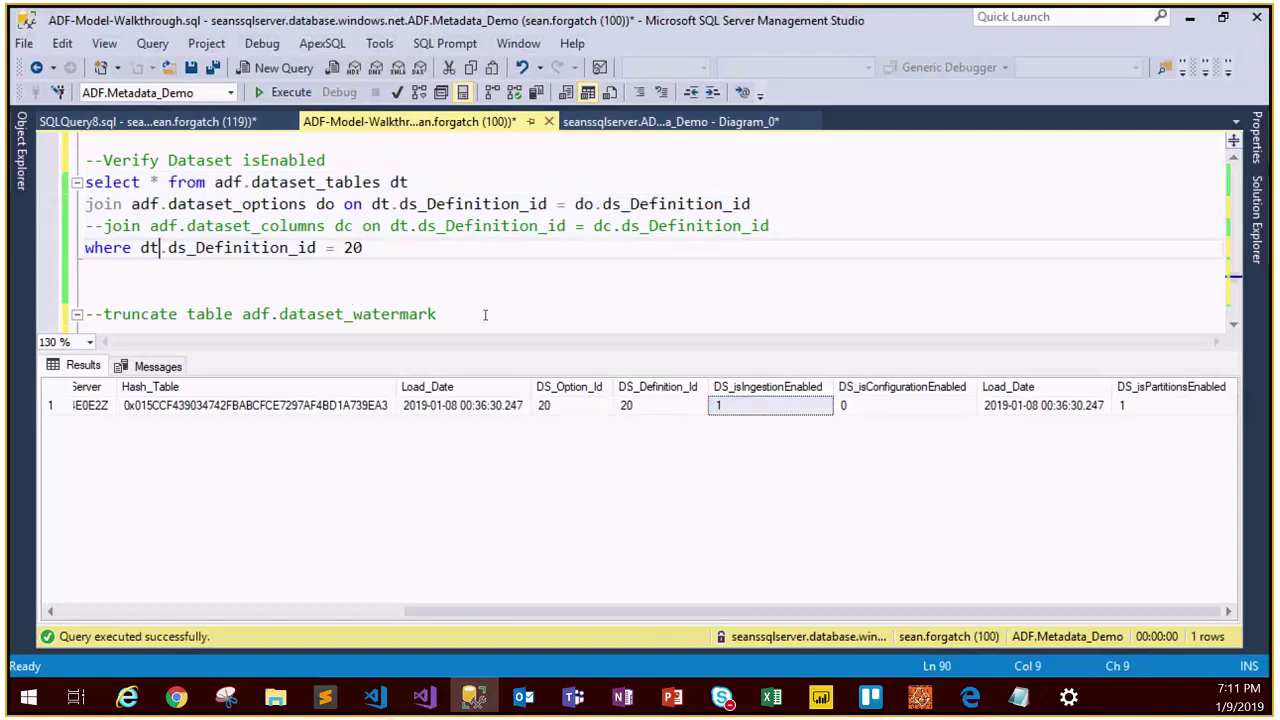
pyautogui.scroll(-2, 485, 314)
pyautogui.moveTo(410, 270); pyautogui.dragTo(85, 270)
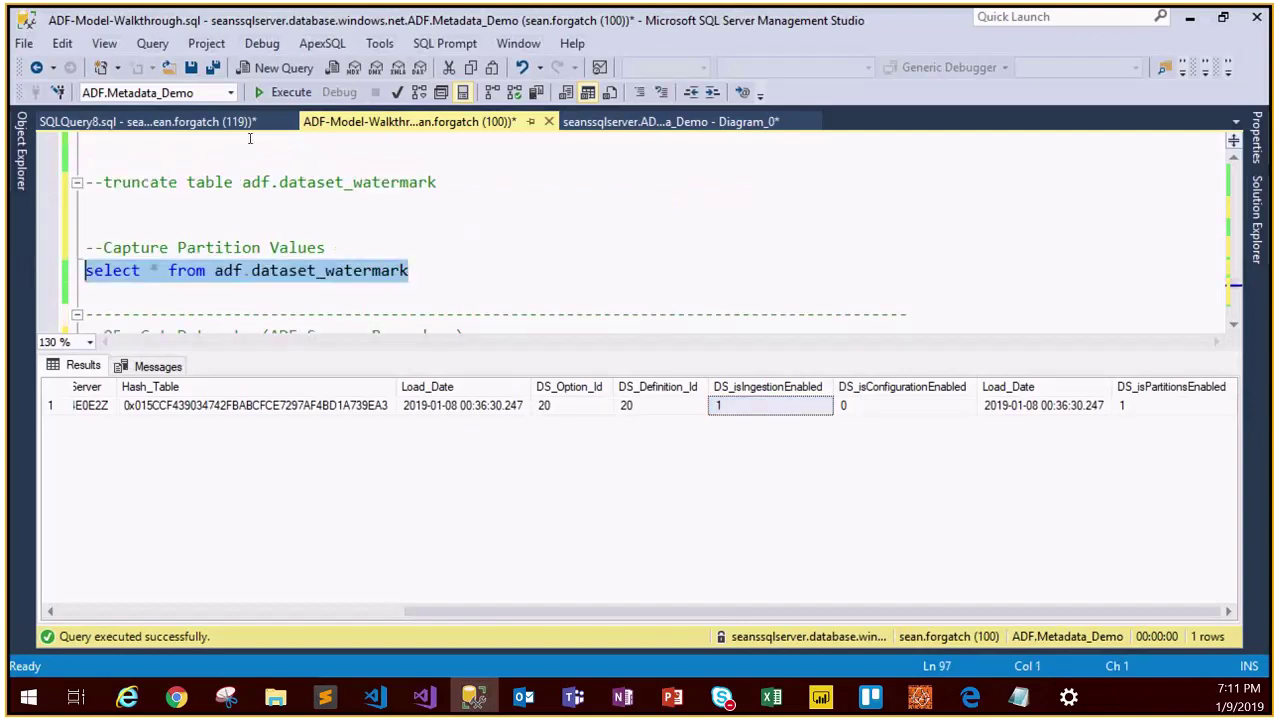
# Run 'select * from adf.dataset_watermark' and confirm it returns no partition values.
pyautogui.click(262, 92)
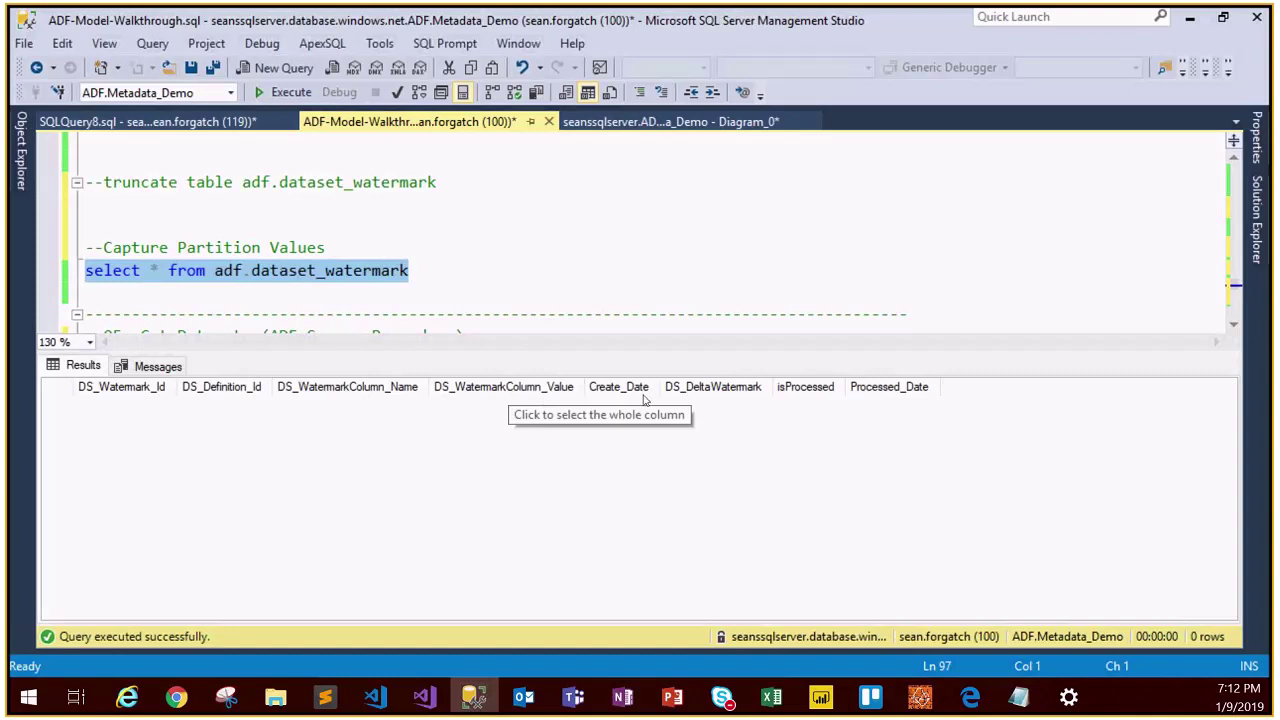
pyautogui.click(680, 399)
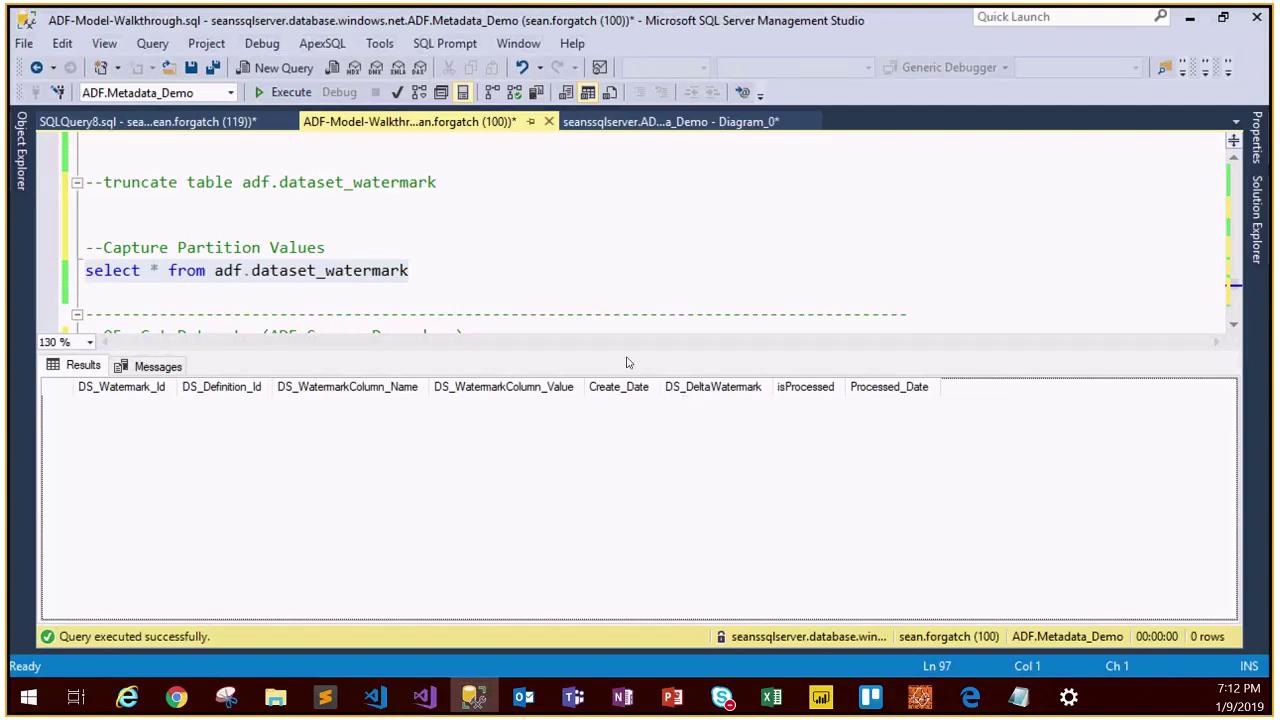
pyautogui.scroll(-3, 543, 260)
pyautogui.moveTo(409, 183); pyautogui.dragTo(48, 181)
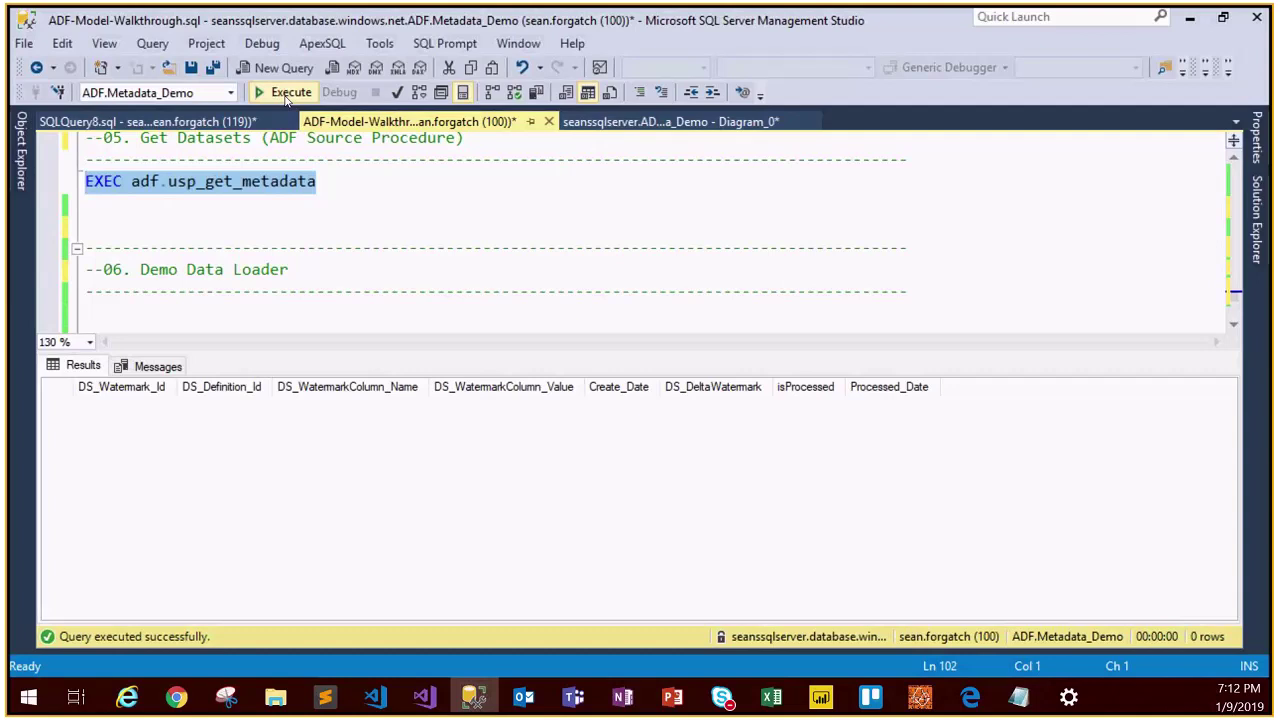
pyautogui.press('Escape')
# Execute adf.usp_get_metadata and scroll through its 55 returned dataset rows.
pyautogui.click(284, 88)
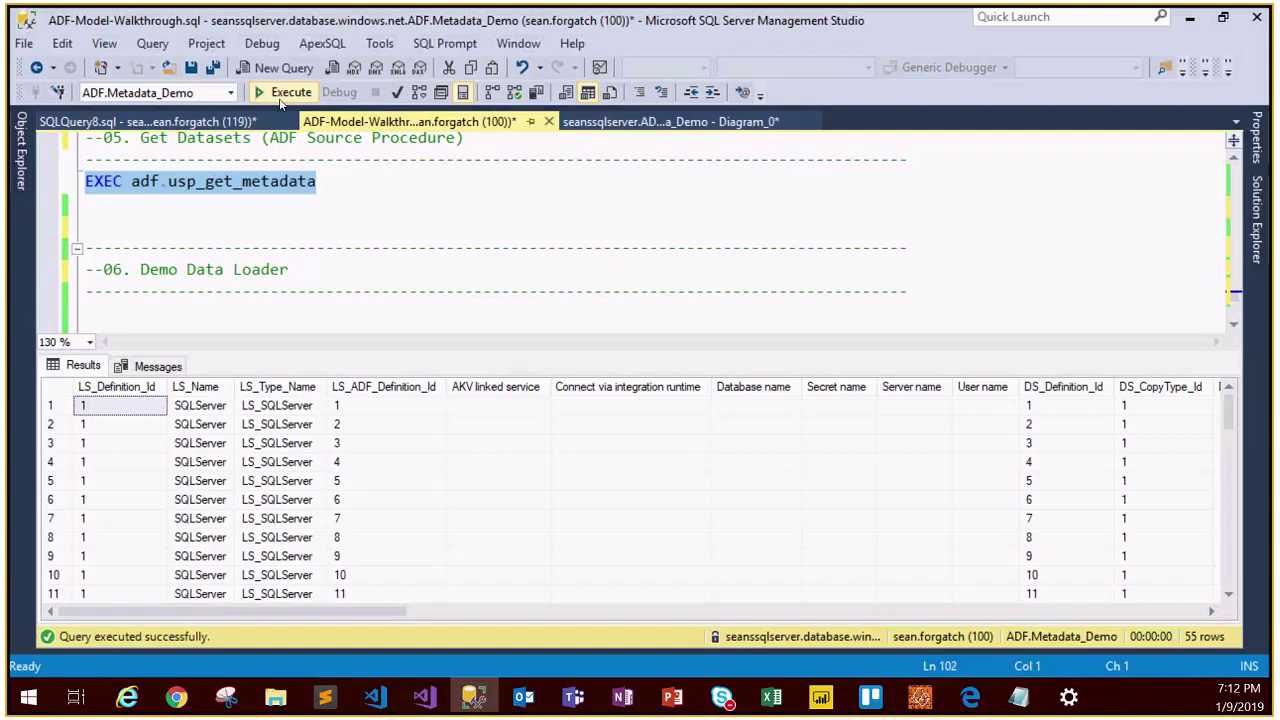
pyautogui.moveTo(205, 614)
pyautogui.mouseDown()
pyautogui.moveTo(931, 595)
pyautogui.moveTo(1057, 606)
pyautogui.moveTo(200, 592)
pyautogui.mouseUp()
pyautogui.scroll(-3, 205, 560)
pyautogui.scroll(-1, 210, 543)
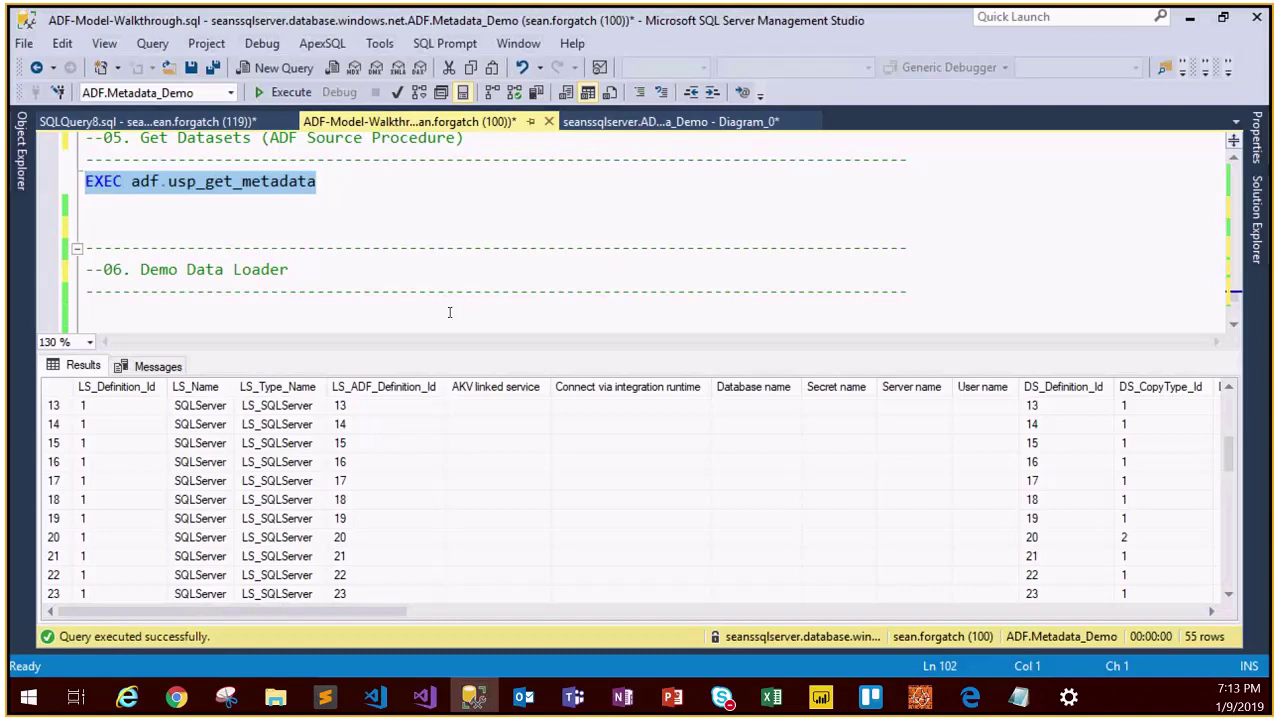
pyautogui.scroll(4, 229, 289)
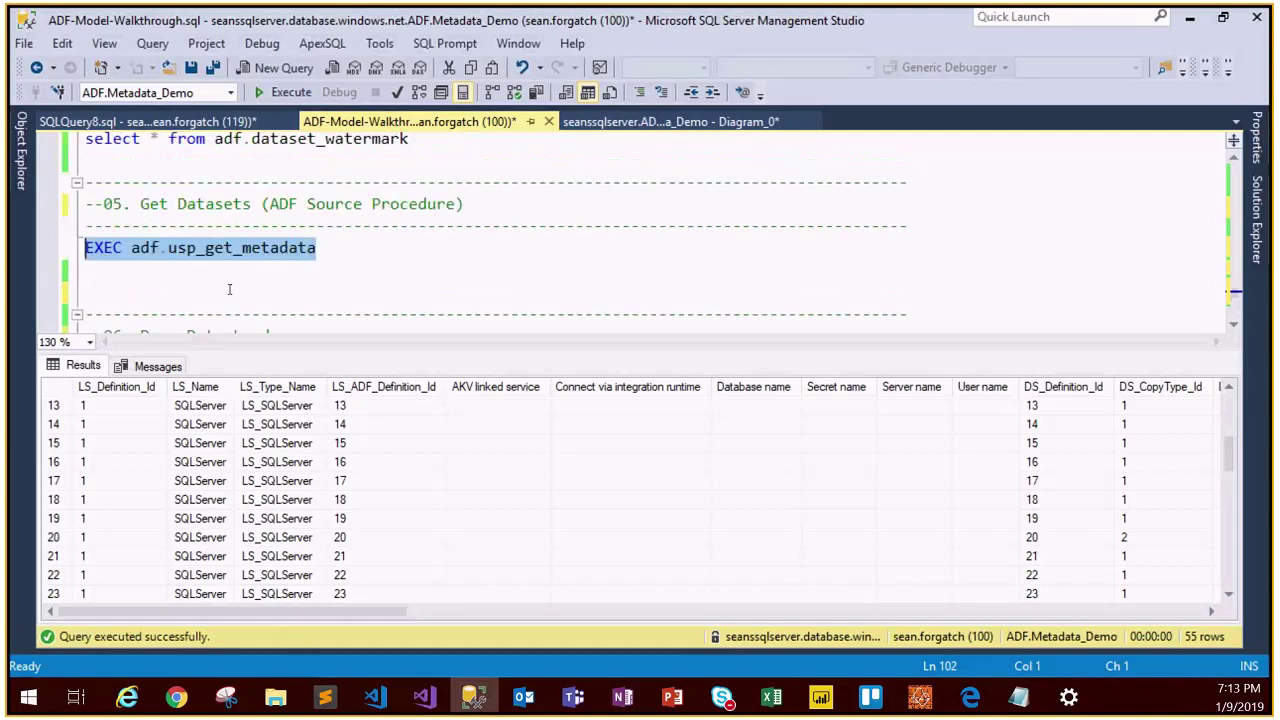
pyautogui.scroll(-2, 409, 251)
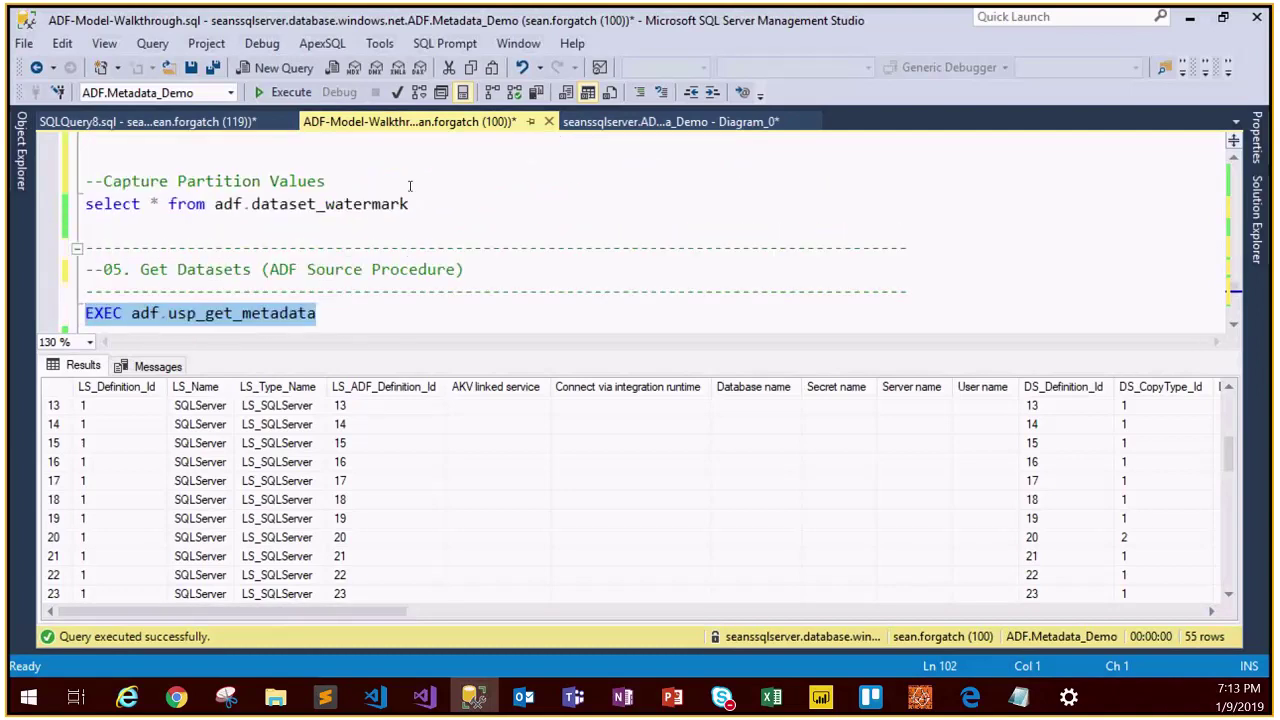
# Re-run the dataset_watermark query, then bring back the Azure Data Factory window.
pyautogui.moveTo(409, 186); pyautogui.dragTo(409, 204)
pyautogui.click(284, 93)
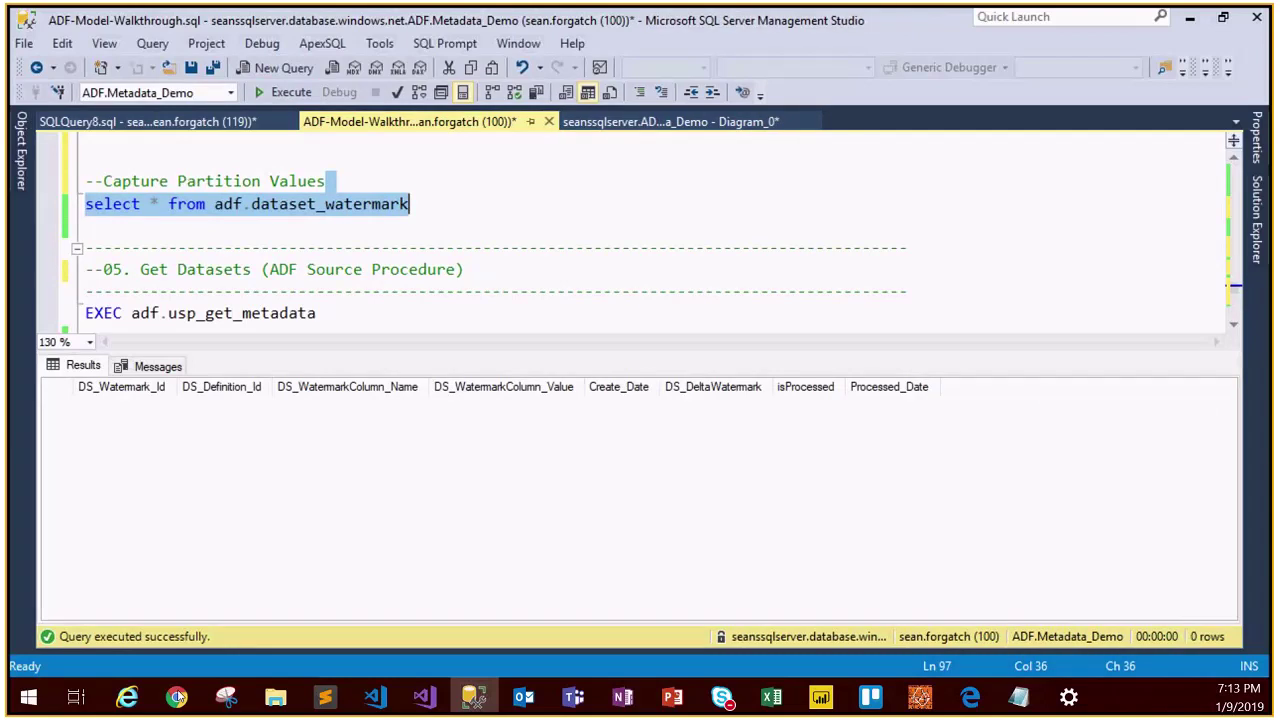
pyautogui.click(176, 697)
pyautogui.click(283, 652)
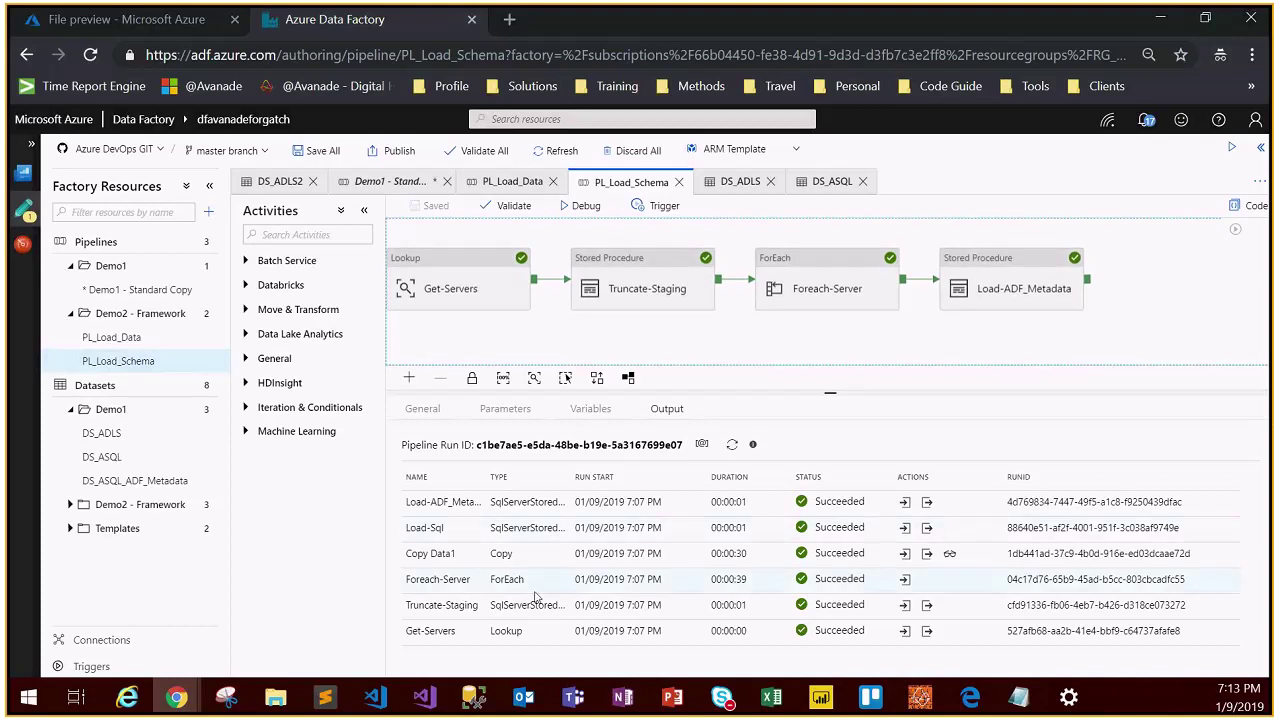
# Start a fresh debug run of PL_Load_Schema, then return to Management Studio.
pyautogui.moveTo(462, 706)
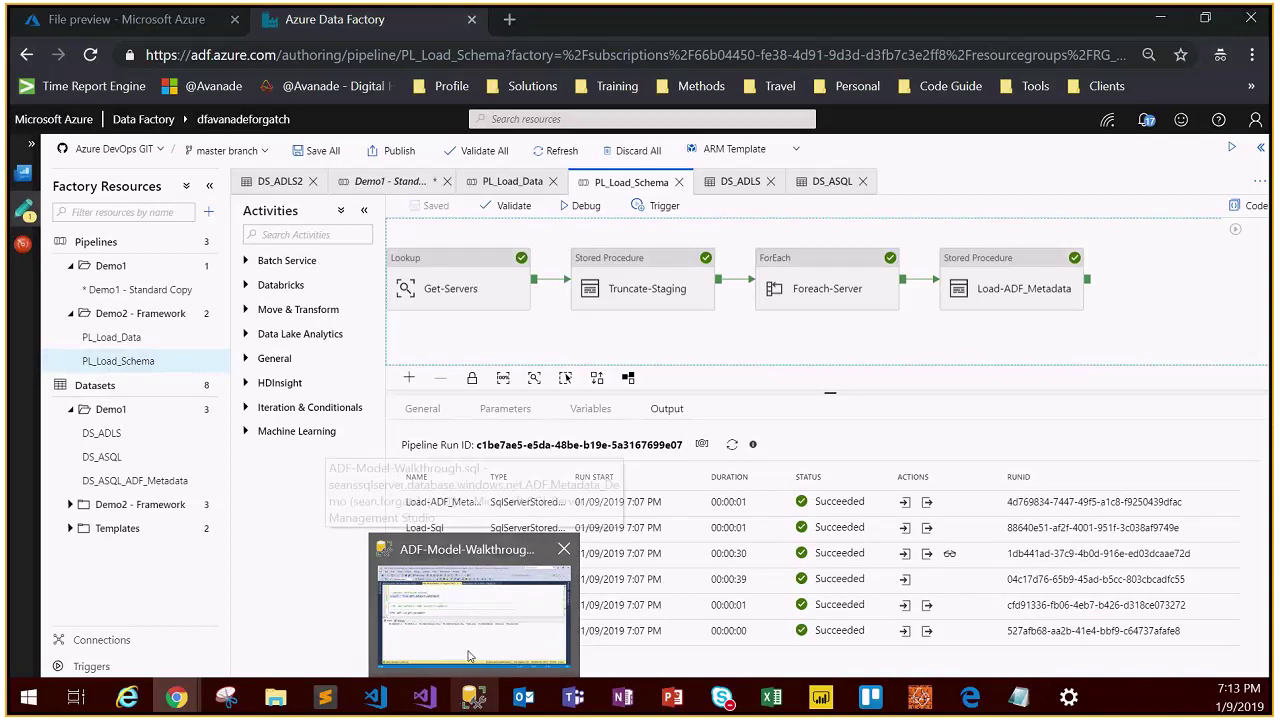
pyautogui.moveTo(470, 655)
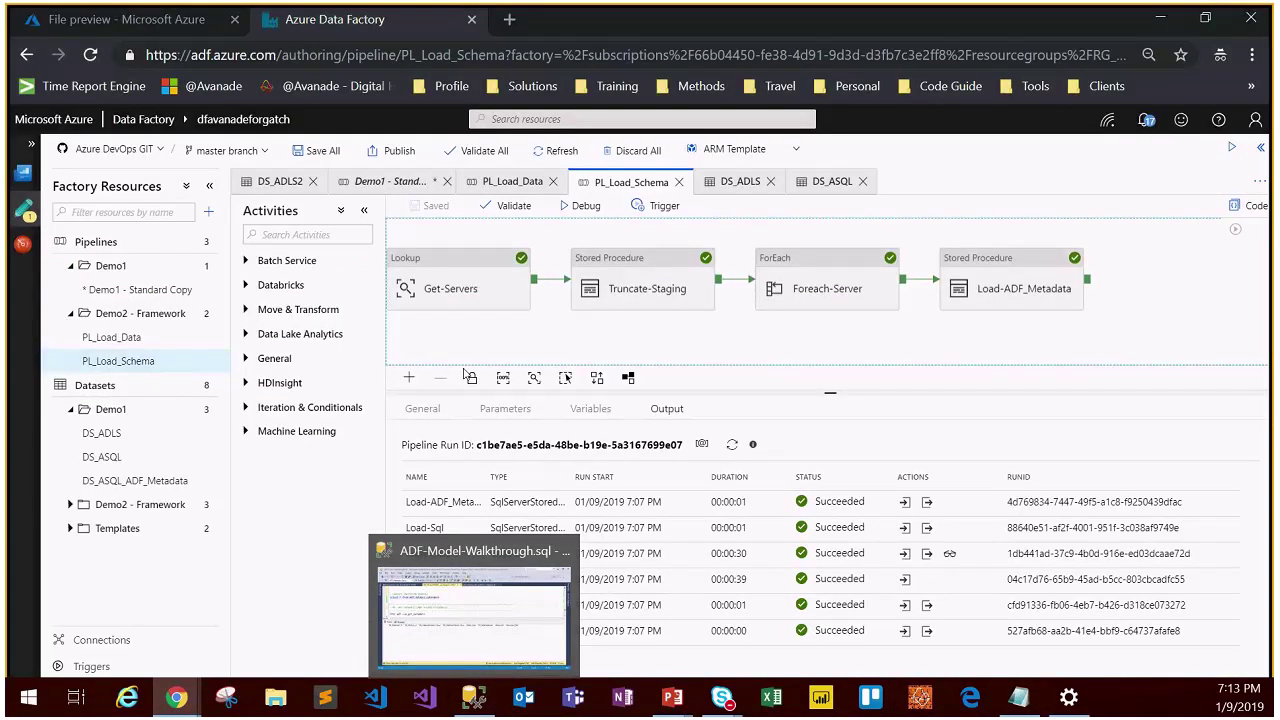
pyautogui.click(584, 205)
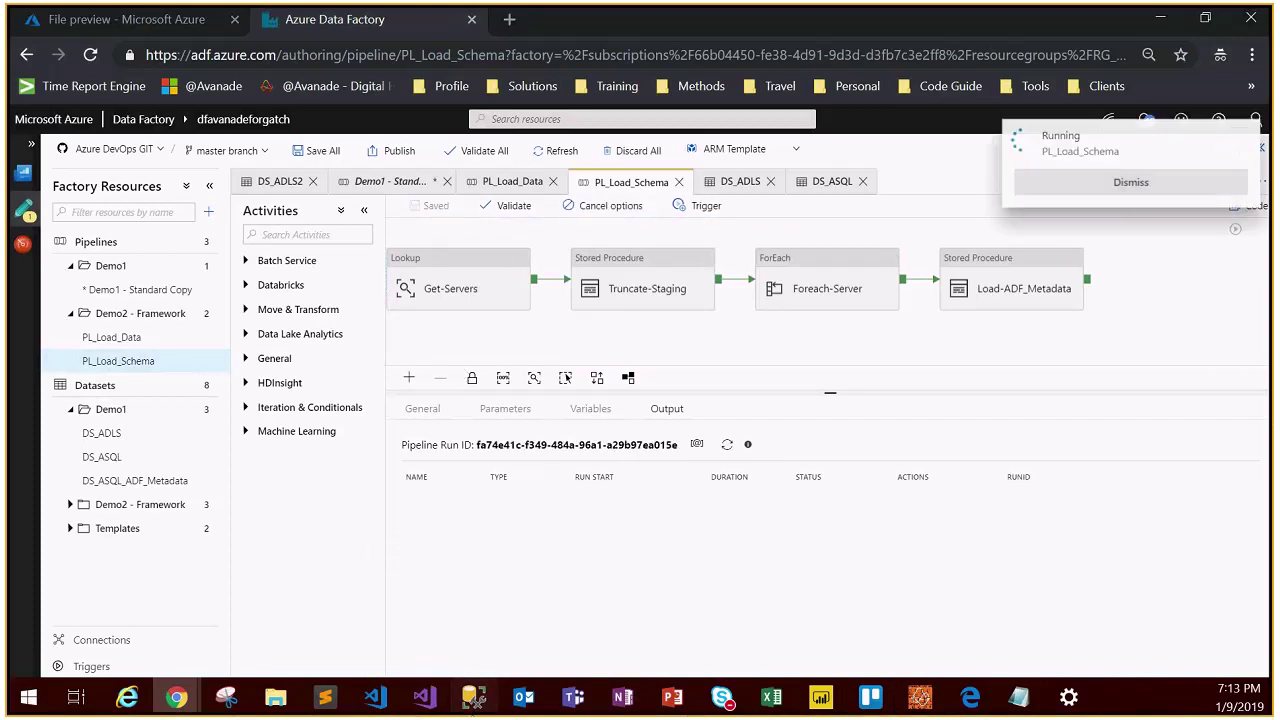
pyautogui.click(473, 697)
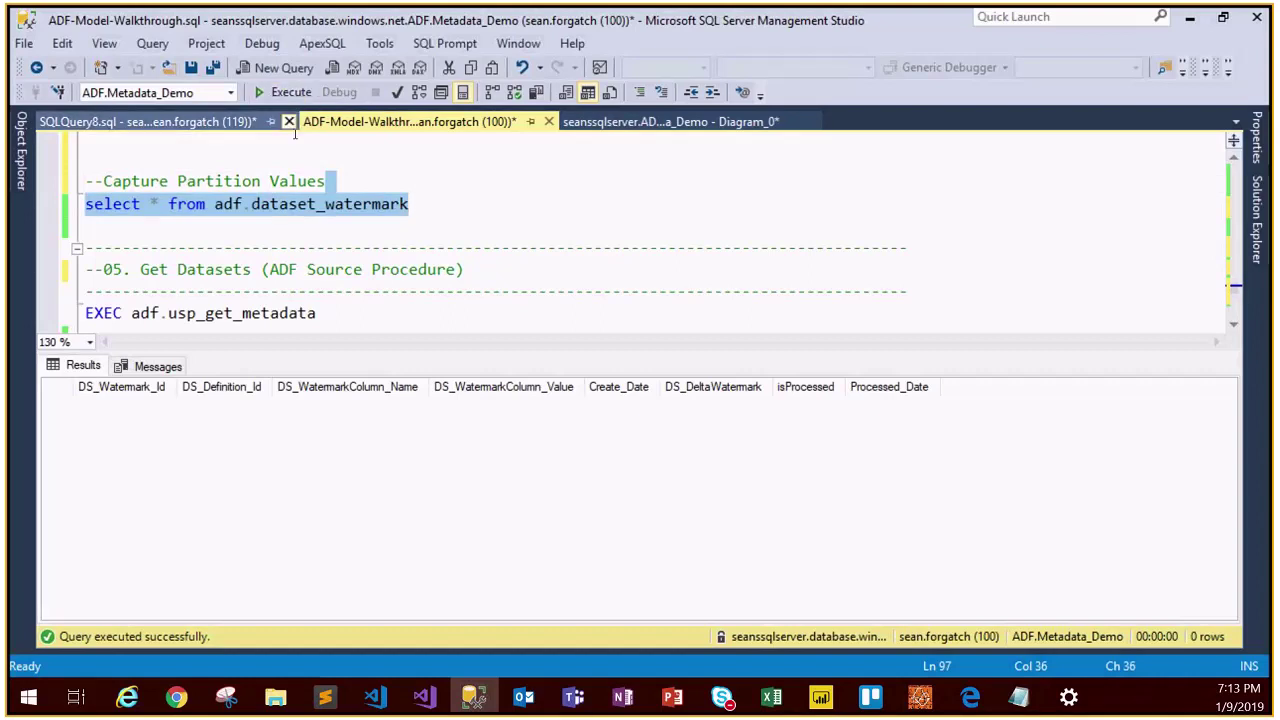
# Look over the '07 . Review Metrics' load_metrics query, then return to Azure Data Factory.
pyautogui.click(308, 266)
pyautogui.scroll(-3, 308, 266)
pyautogui.scroll(-1, 308, 266)
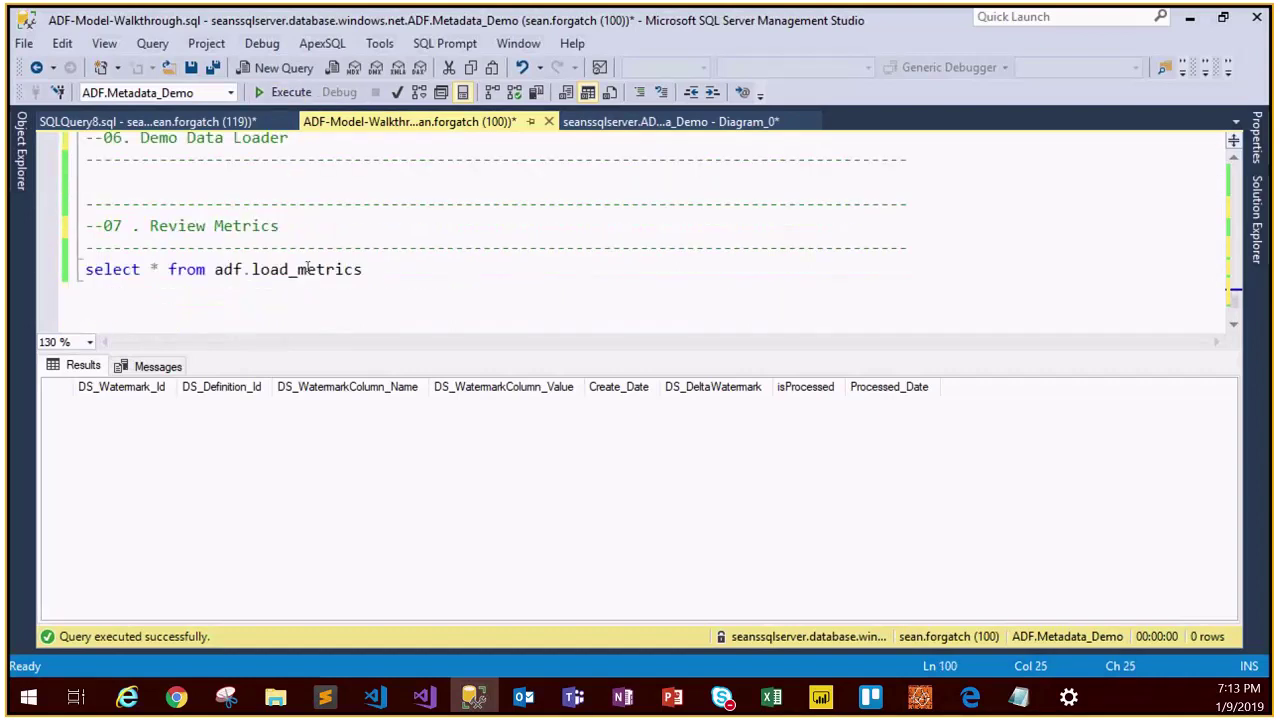
pyautogui.scroll(-1, 308, 266)
pyautogui.scroll(1, 424, 245)
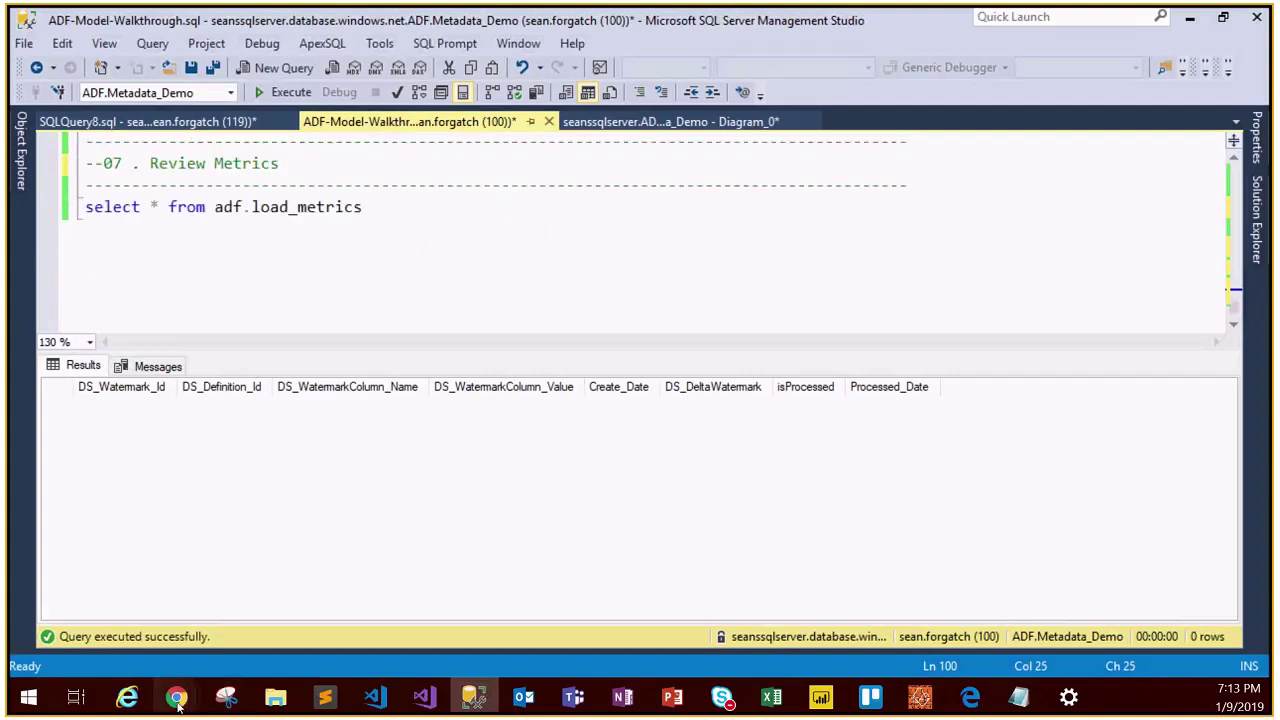
pyautogui.moveTo(176, 700)
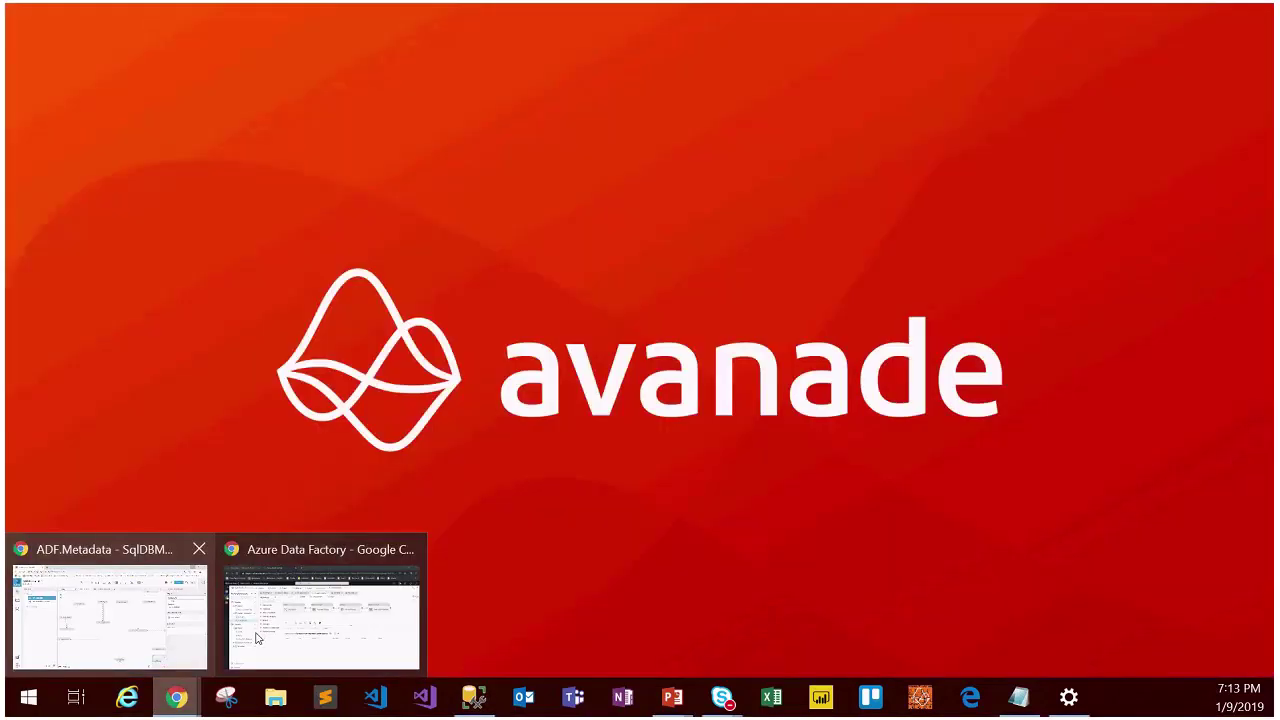
pyautogui.click(265, 638)
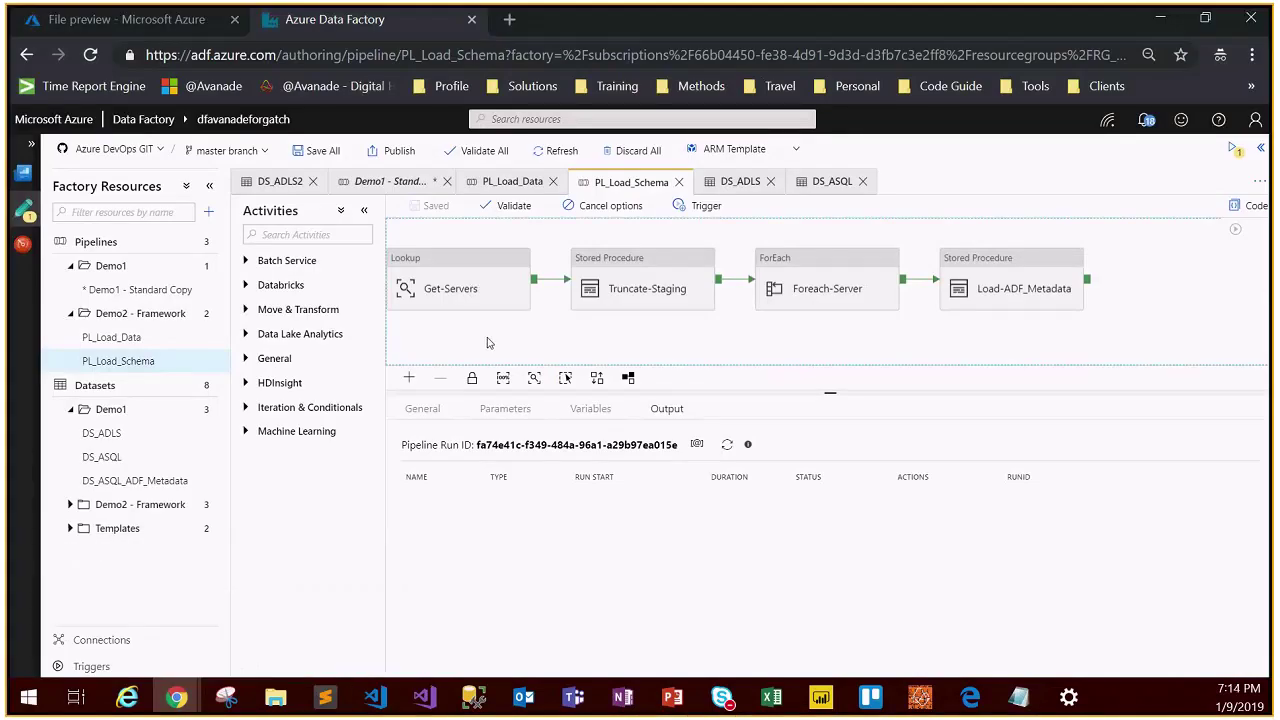
# Open PL_Load_Data and inspect the Get-Metadata and Filter-NeedsPartitioned activity properties.
pyautogui.moveTo(451, 337); pyautogui.dragTo(474, 347)
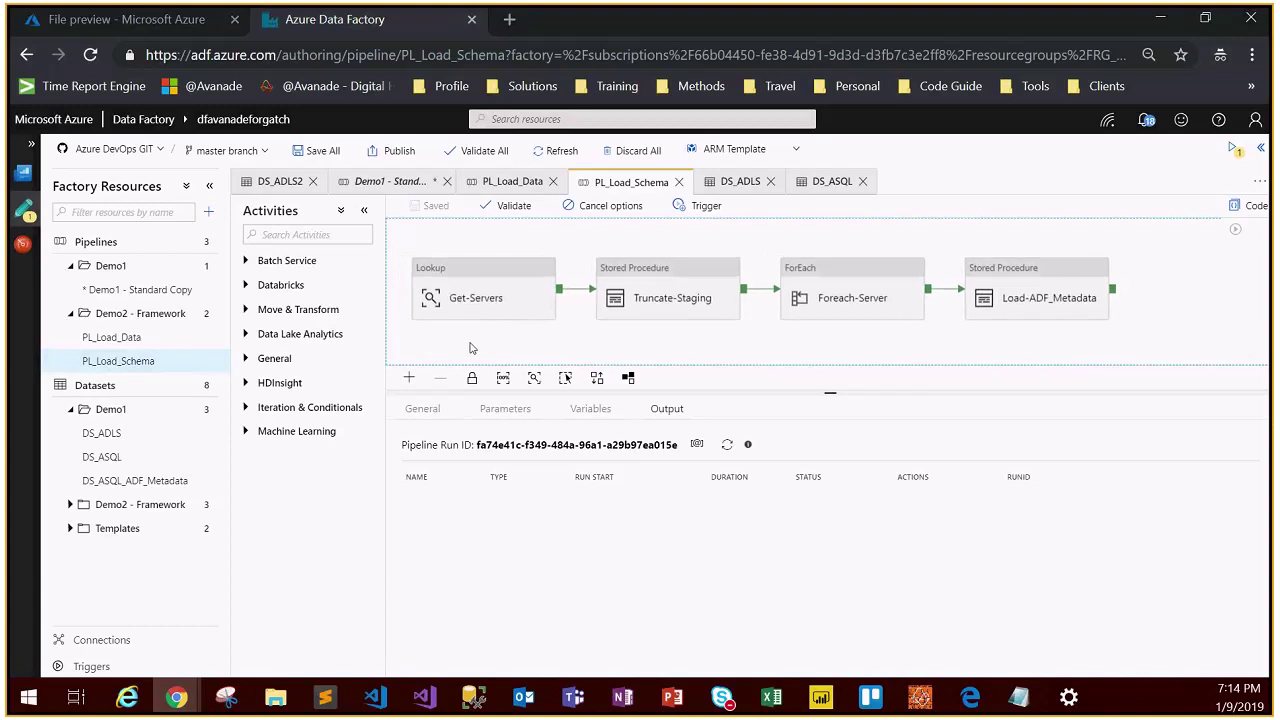
pyautogui.click(112, 341)
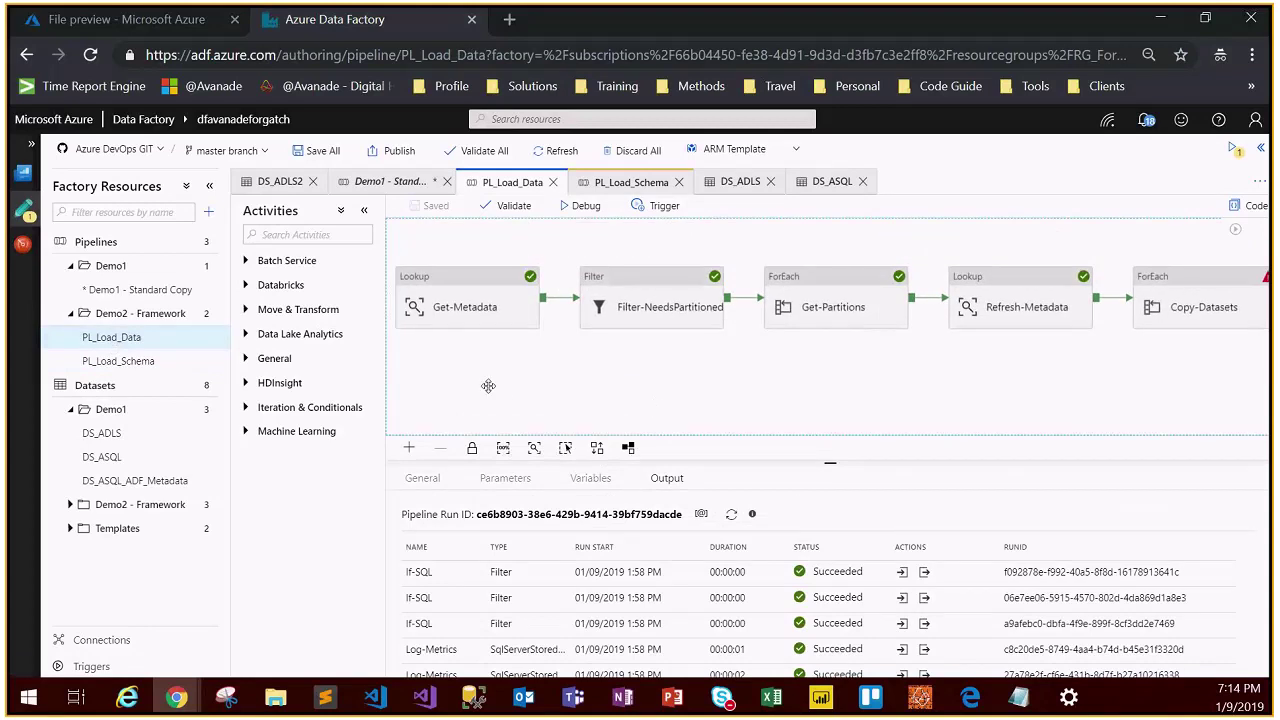
pyautogui.click(466, 306)
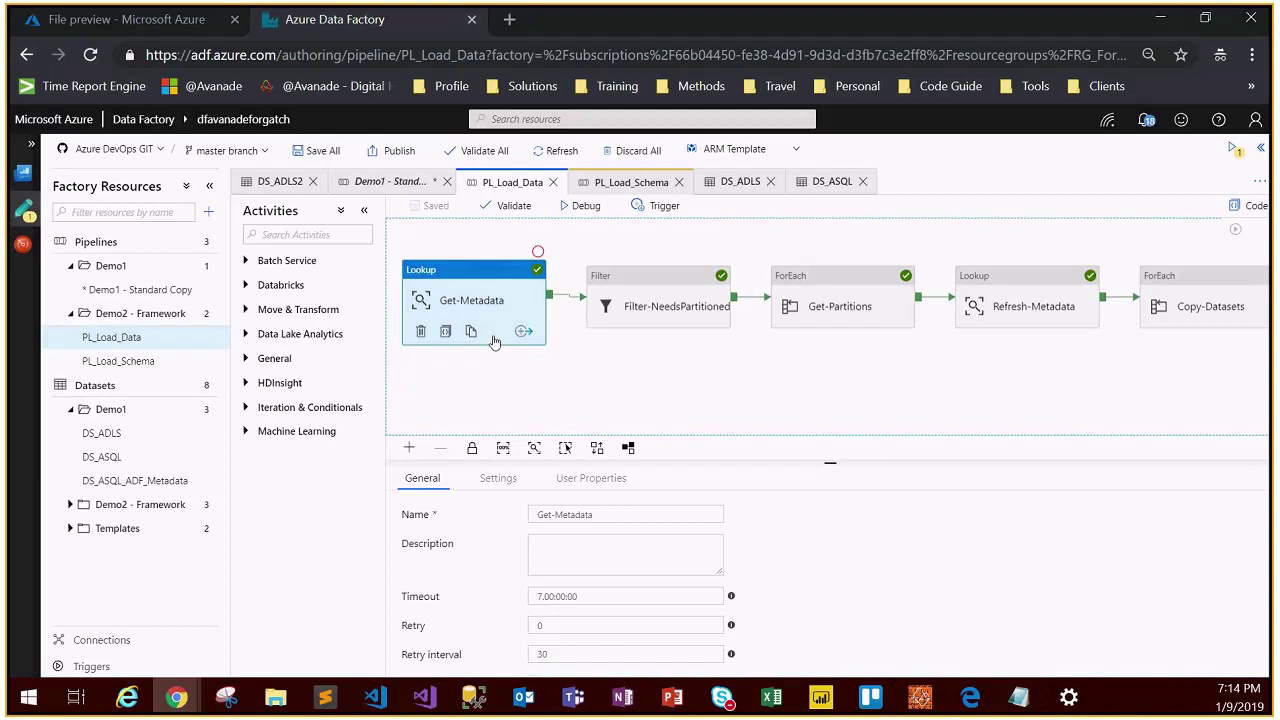
pyautogui.click(625, 318)
pyautogui.moveTo(744, 382); pyautogui.dragTo(655, 398)
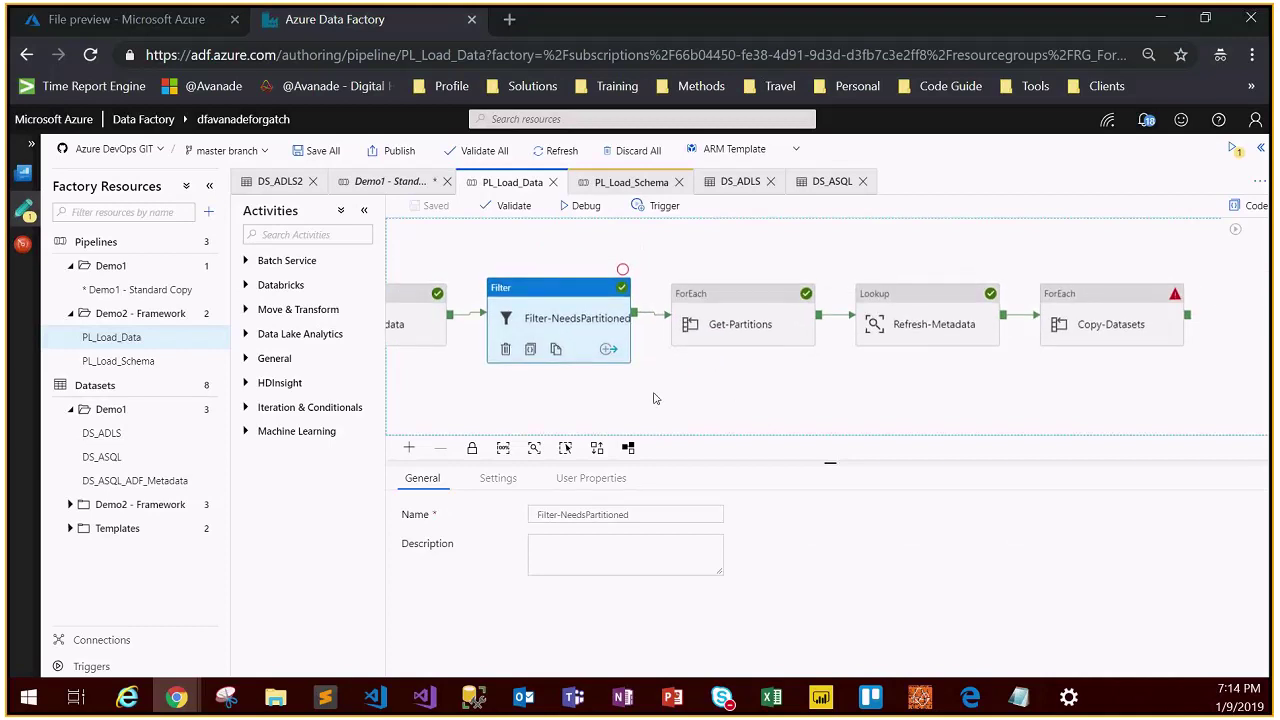